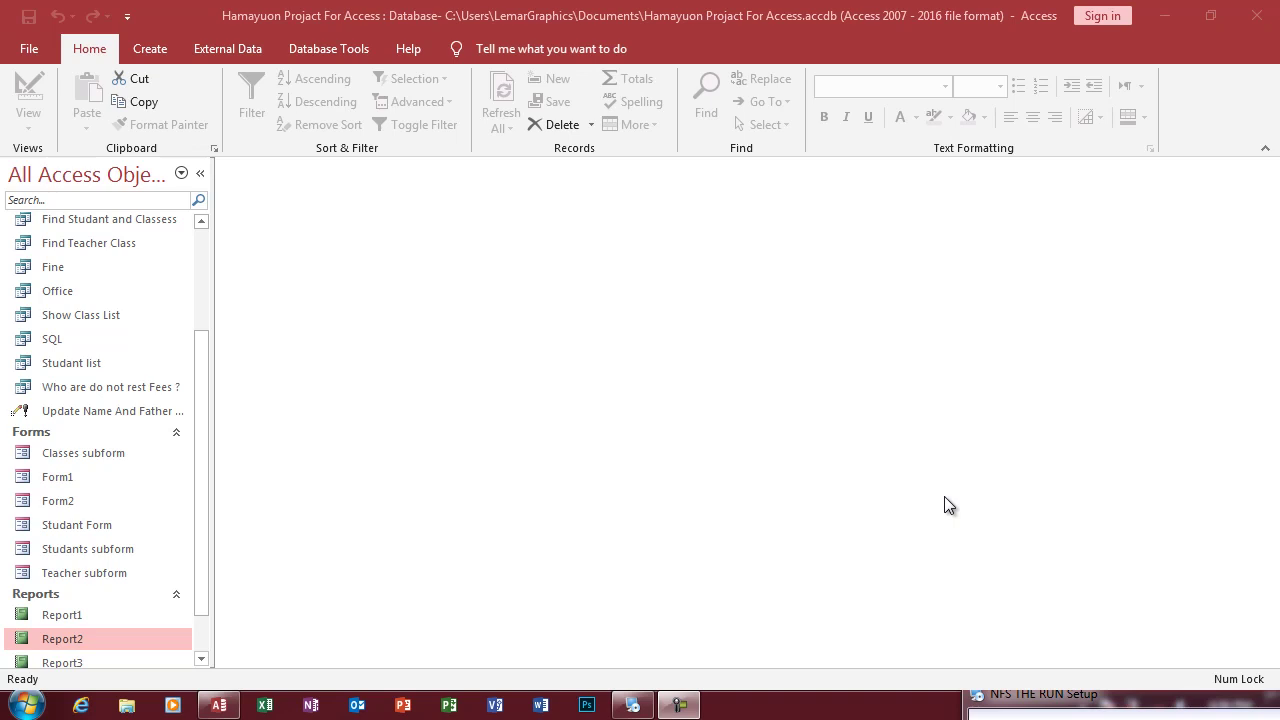
# - Start a blank report (Report5) in Design view and display the Field List pane
pyautogui.click(146, 52)
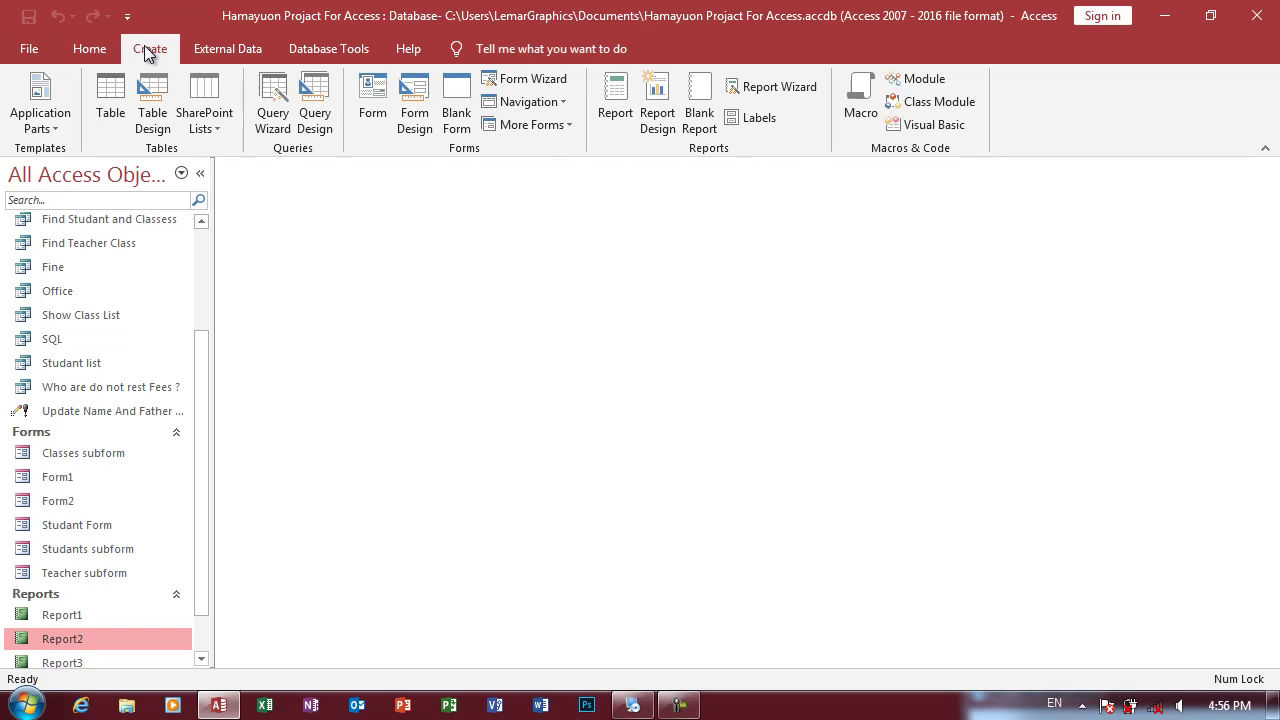
pyautogui.click(656, 129)
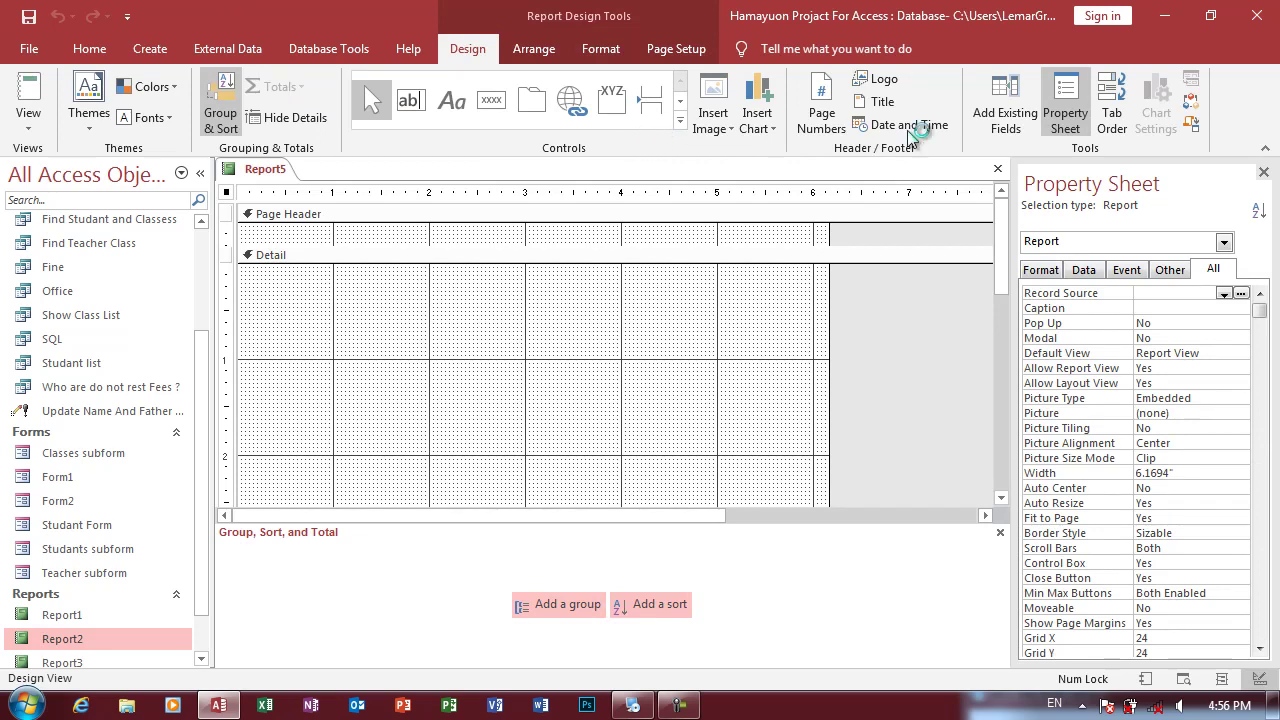
pyautogui.click(1004, 110)
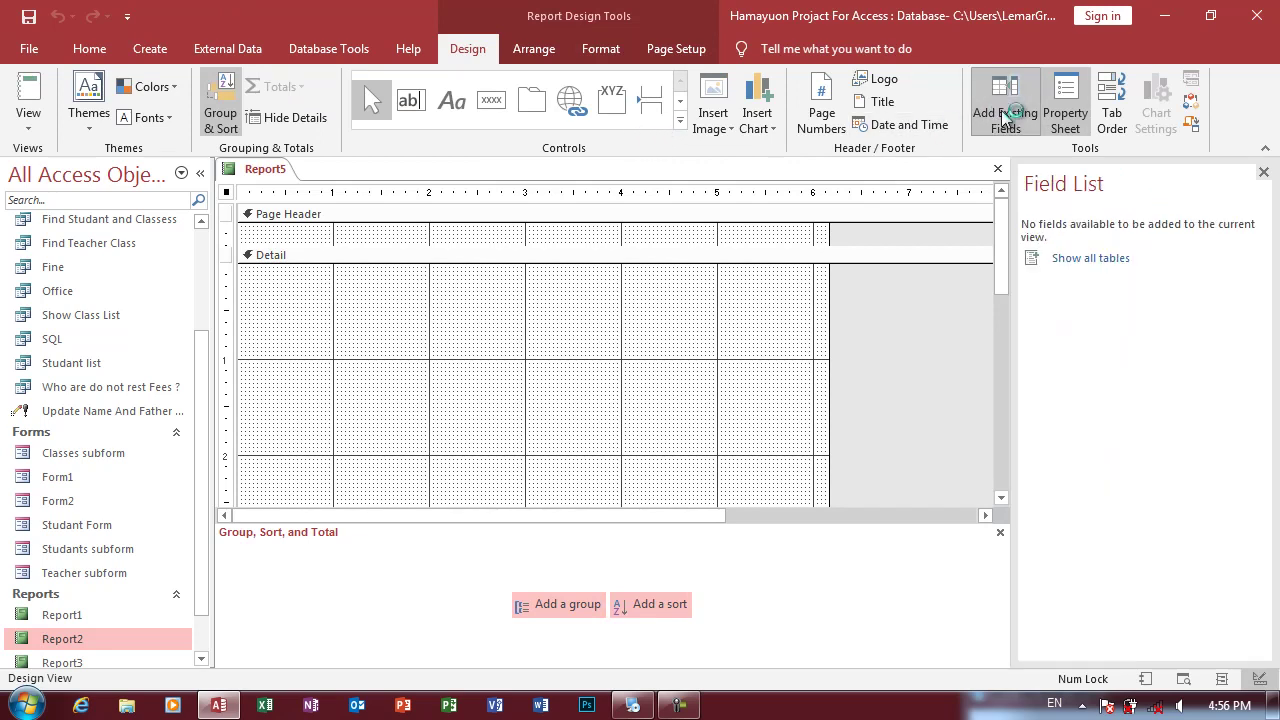
# - Add the Students table's ID, Name and FatherName fields to the Detail section
pyautogui.click(1078, 263)
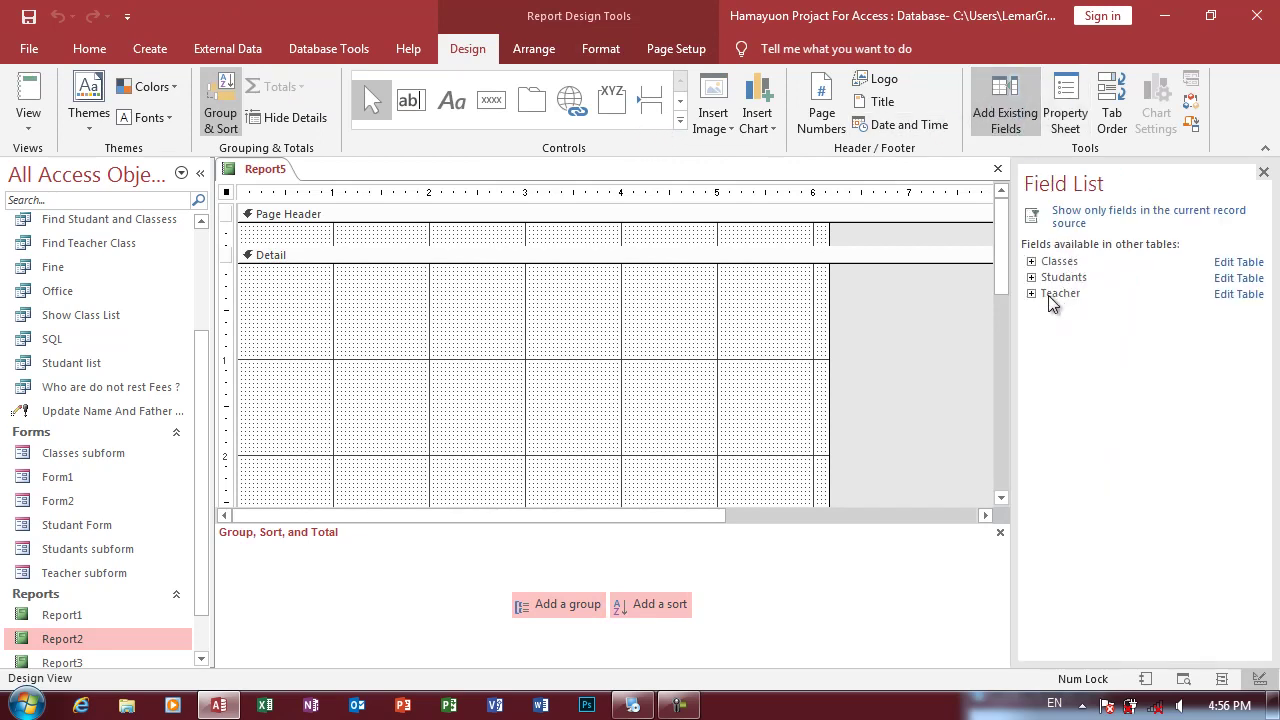
pyautogui.click(1031, 277)
pyautogui.doubleClick(1063, 294)
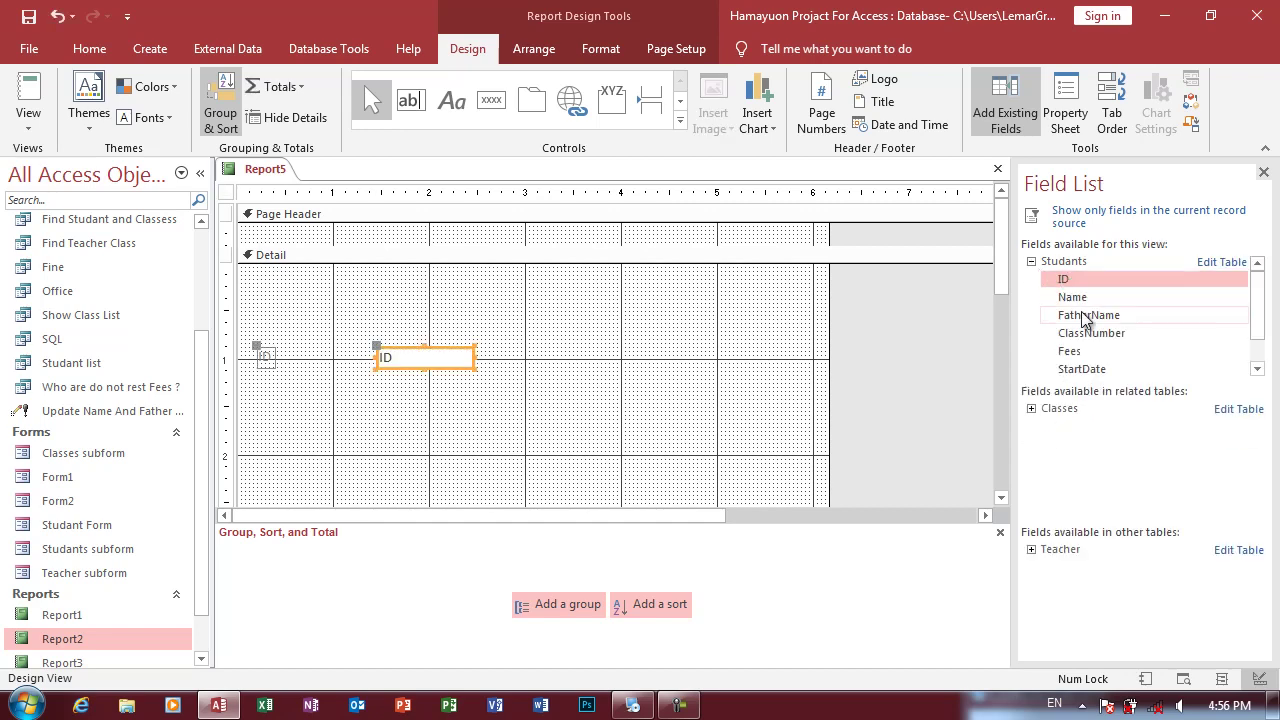
pyautogui.doubleClick(1075, 297)
pyautogui.doubleClick(1093, 316)
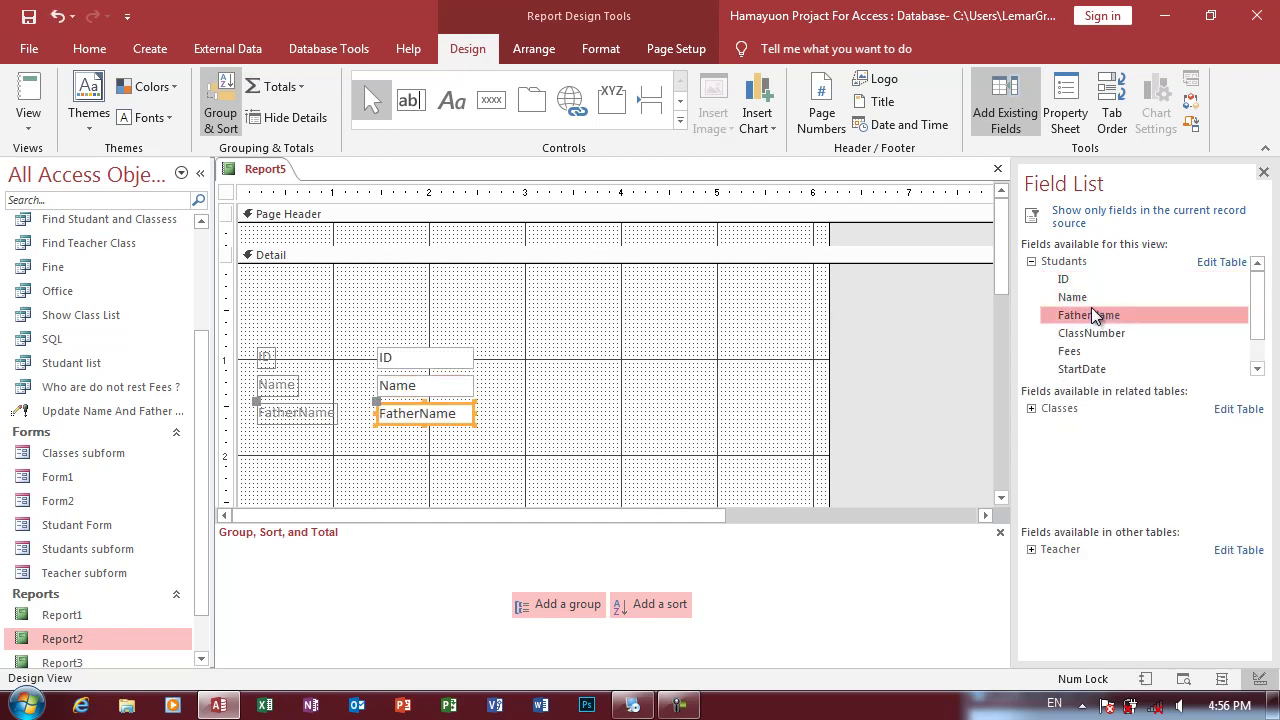
pyautogui.click(1031, 261)
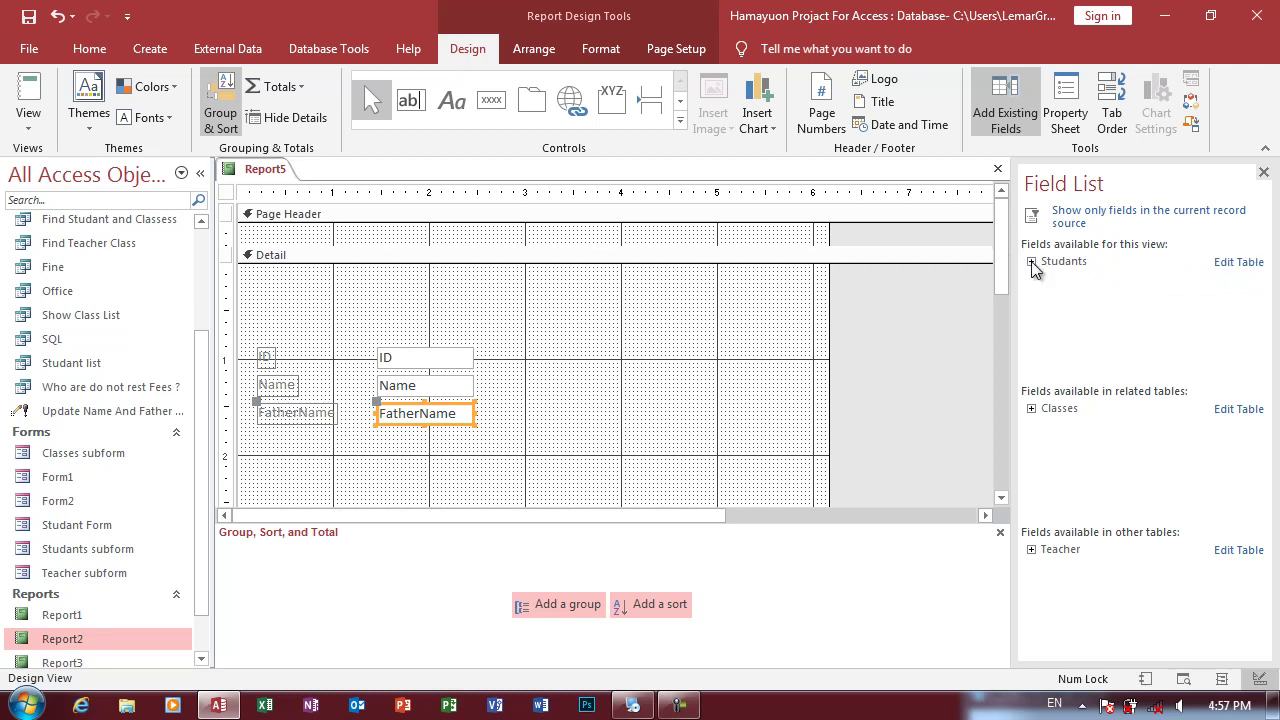
# - Add the Classes table's ClassName, RoomNum and Shift fields to the report
pyautogui.click(1032, 409)
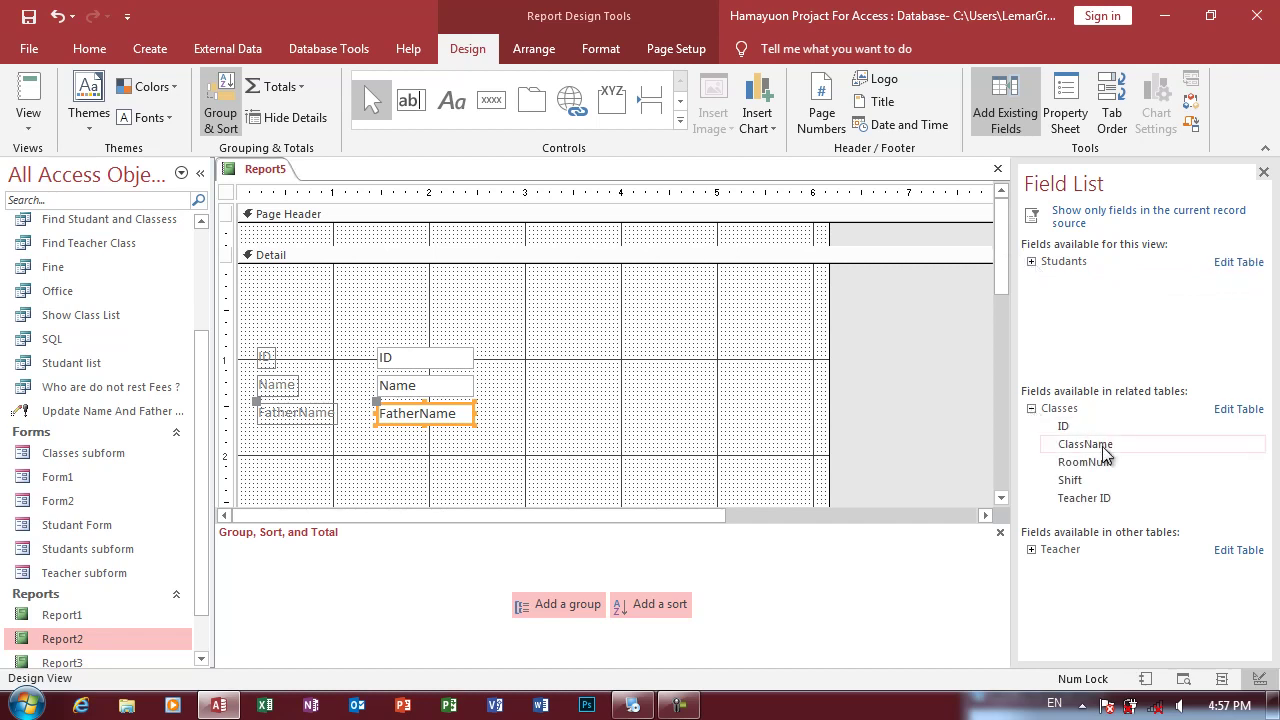
pyautogui.doubleClick(1118, 446)
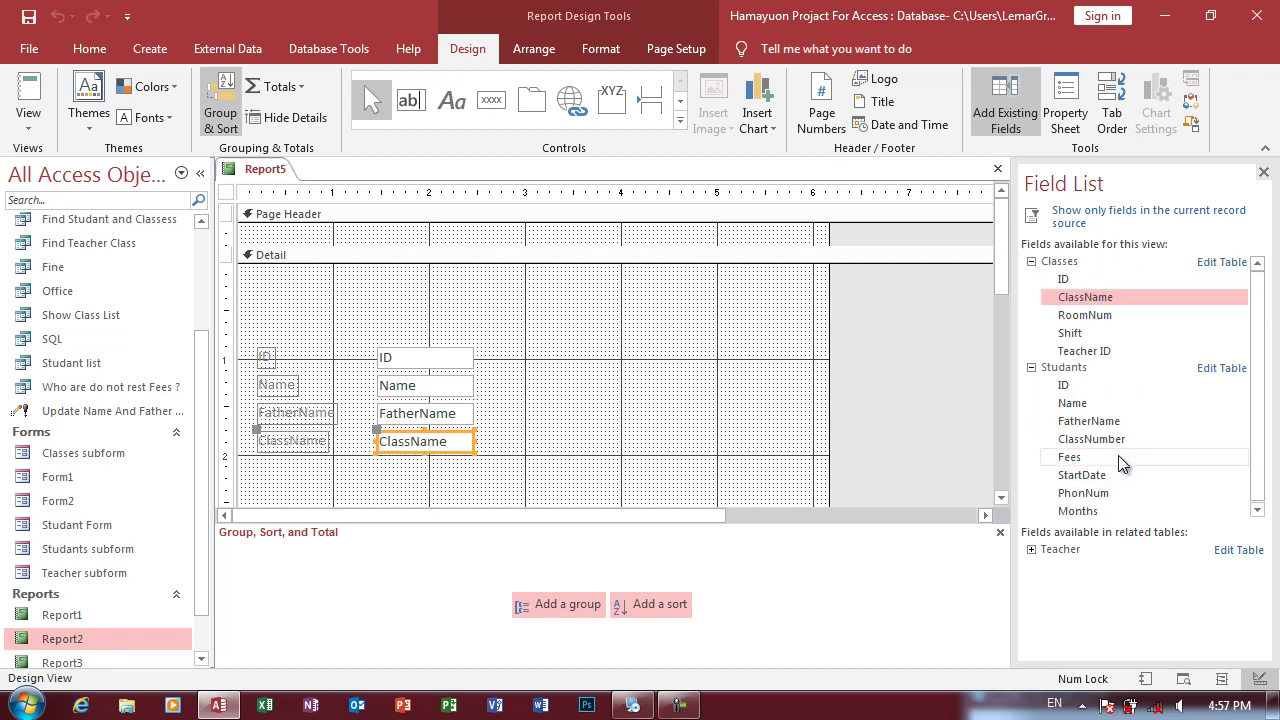
pyautogui.doubleClick(1099, 316)
pyautogui.doubleClick(1100, 334)
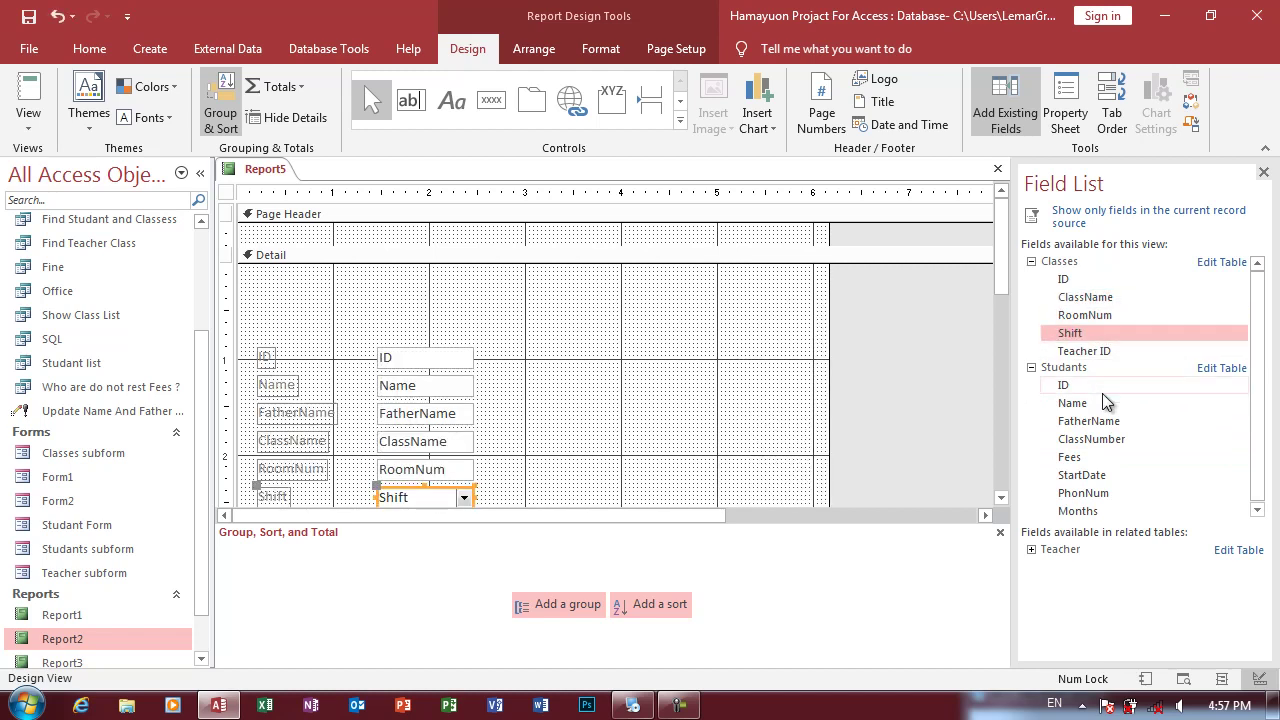
pyautogui.click(1031, 261)
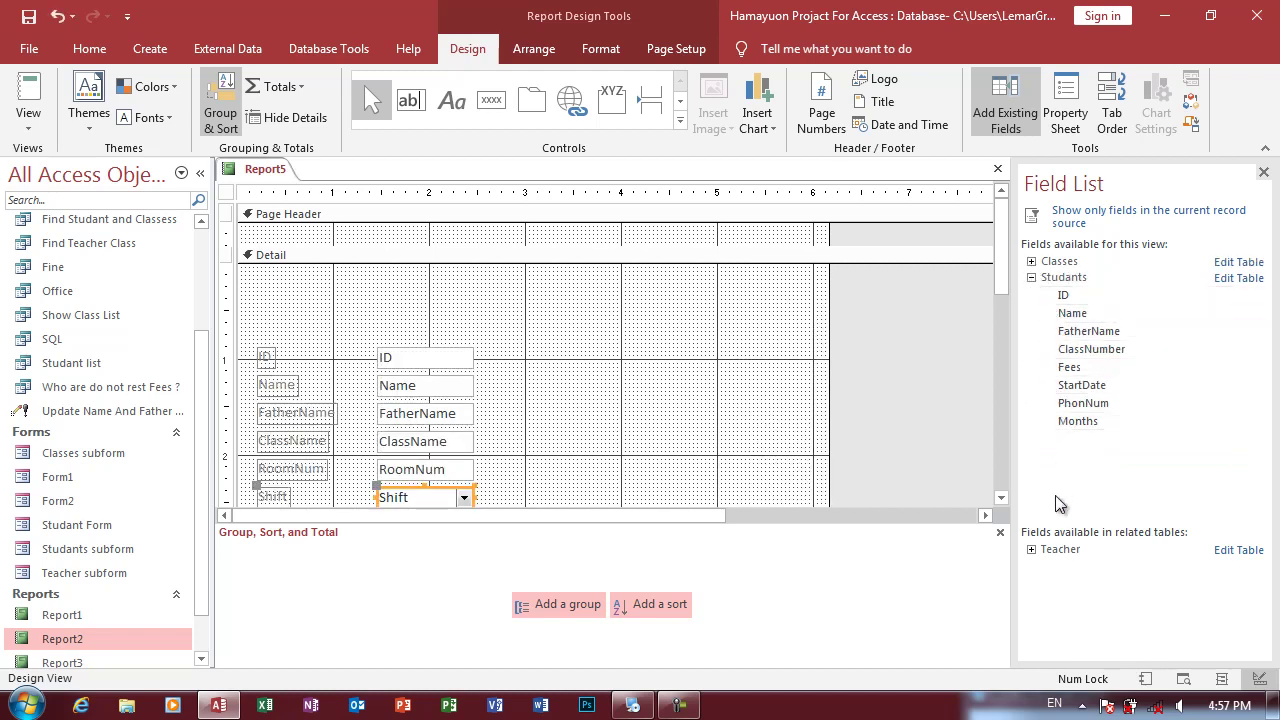
# - Add the Teacher table's Name and LastName fields, then close the Field List
pyautogui.click(1031, 549)
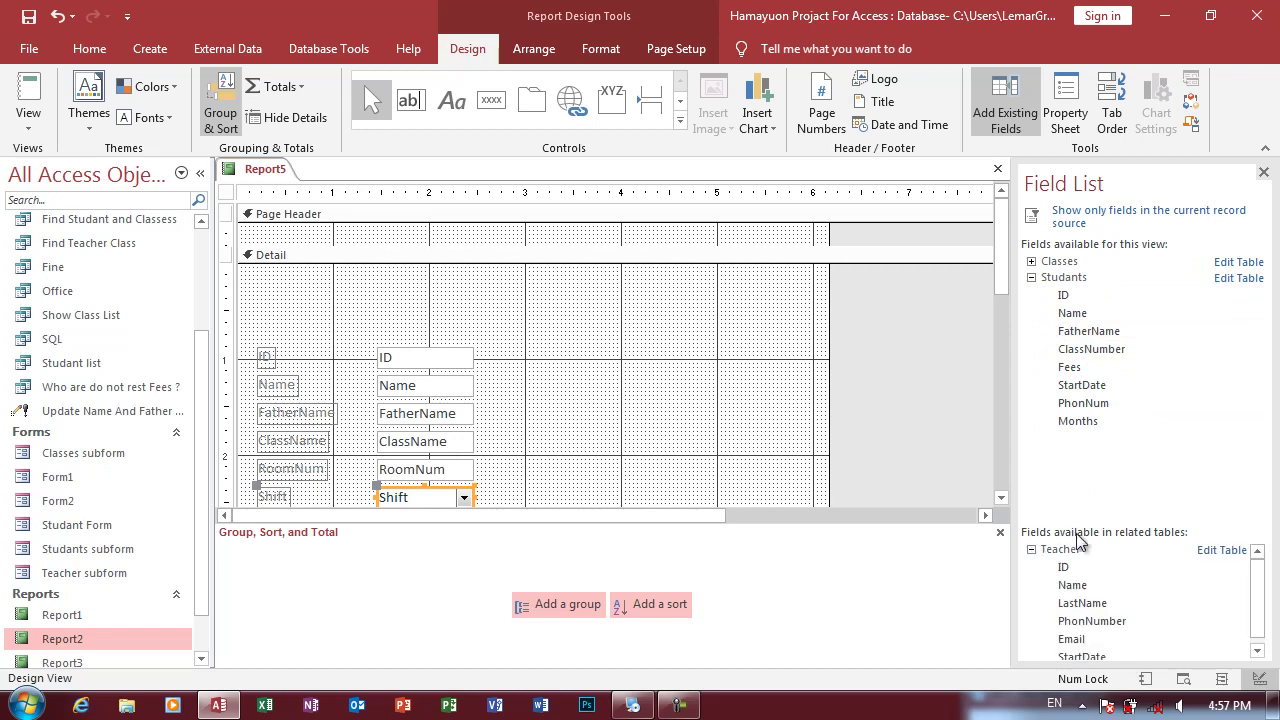
pyautogui.doubleClick(1085, 586)
pyautogui.doubleClick(1100, 582)
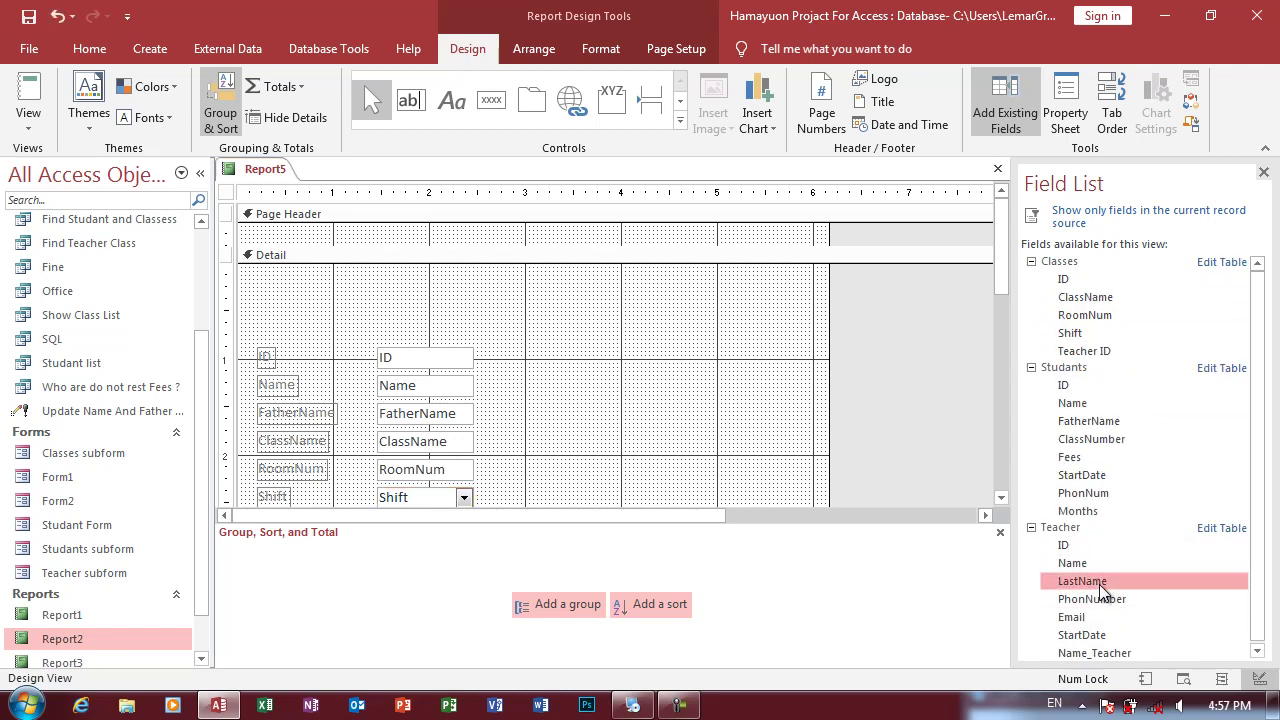
pyautogui.click(1263, 172)
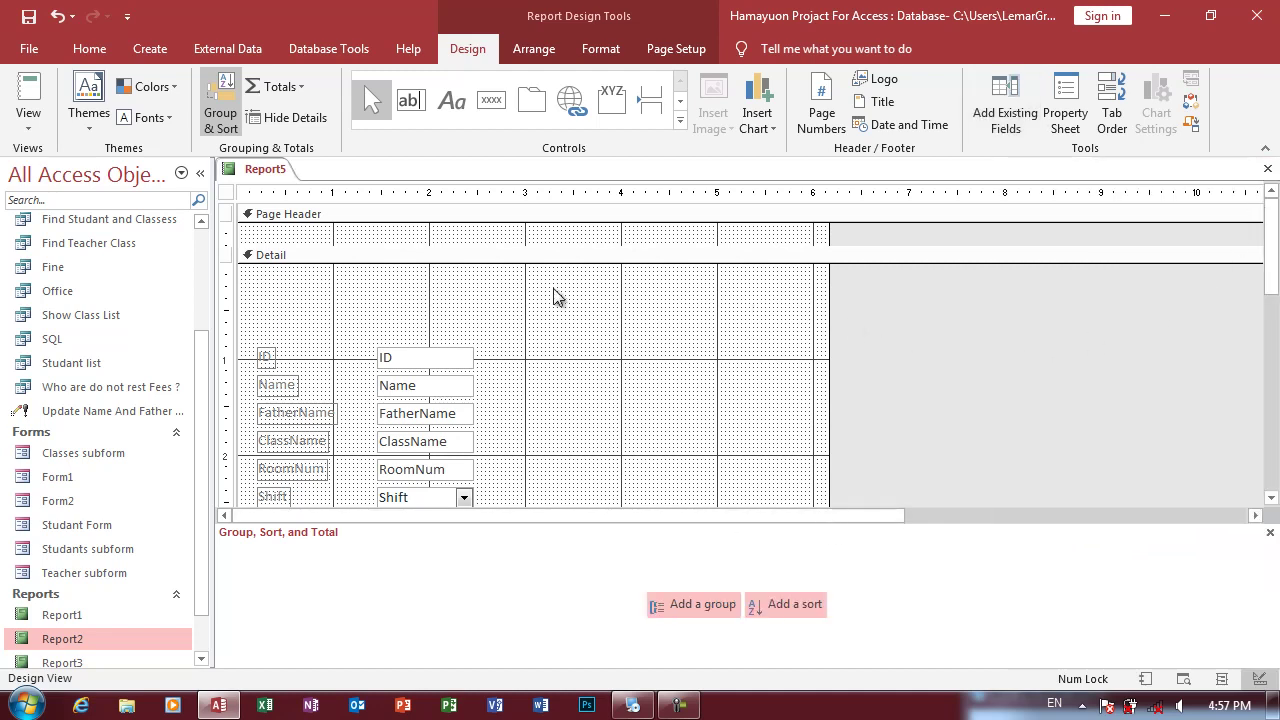
pyautogui.scroll(-2, 554, 294)
pyautogui.scroll(-2, 366, 420)
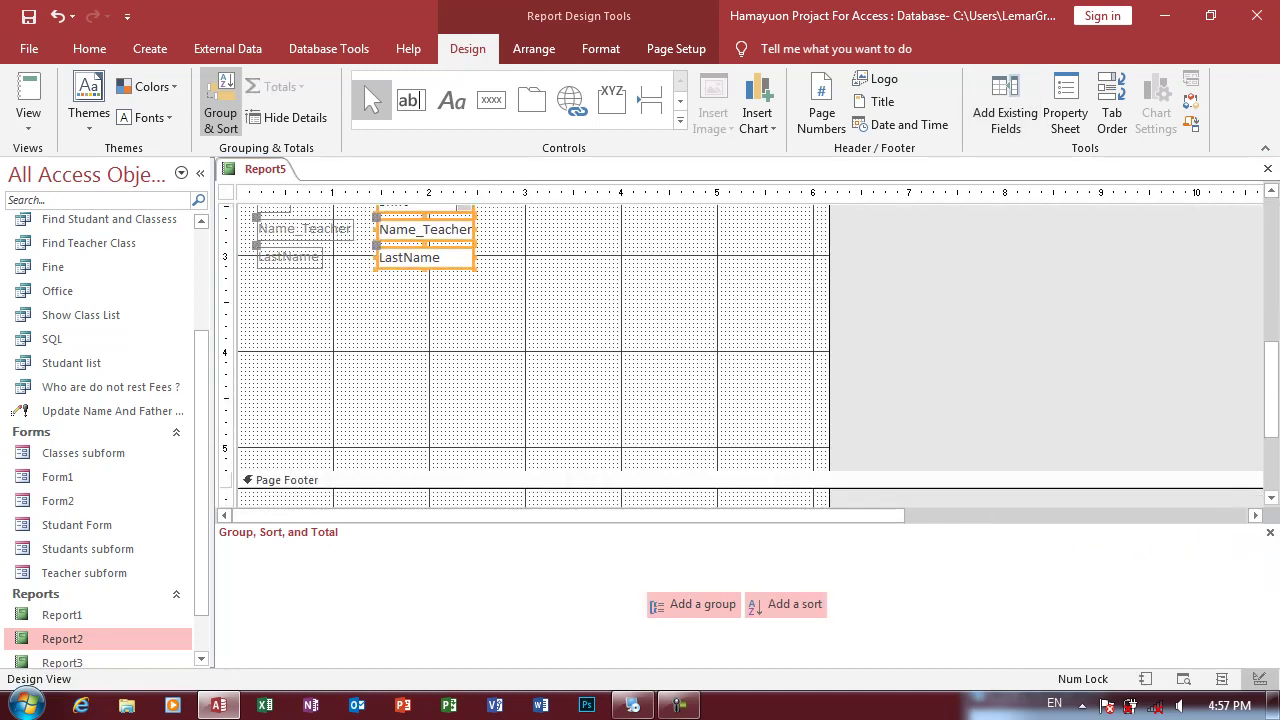
pyautogui.scroll(3, 436, 372)
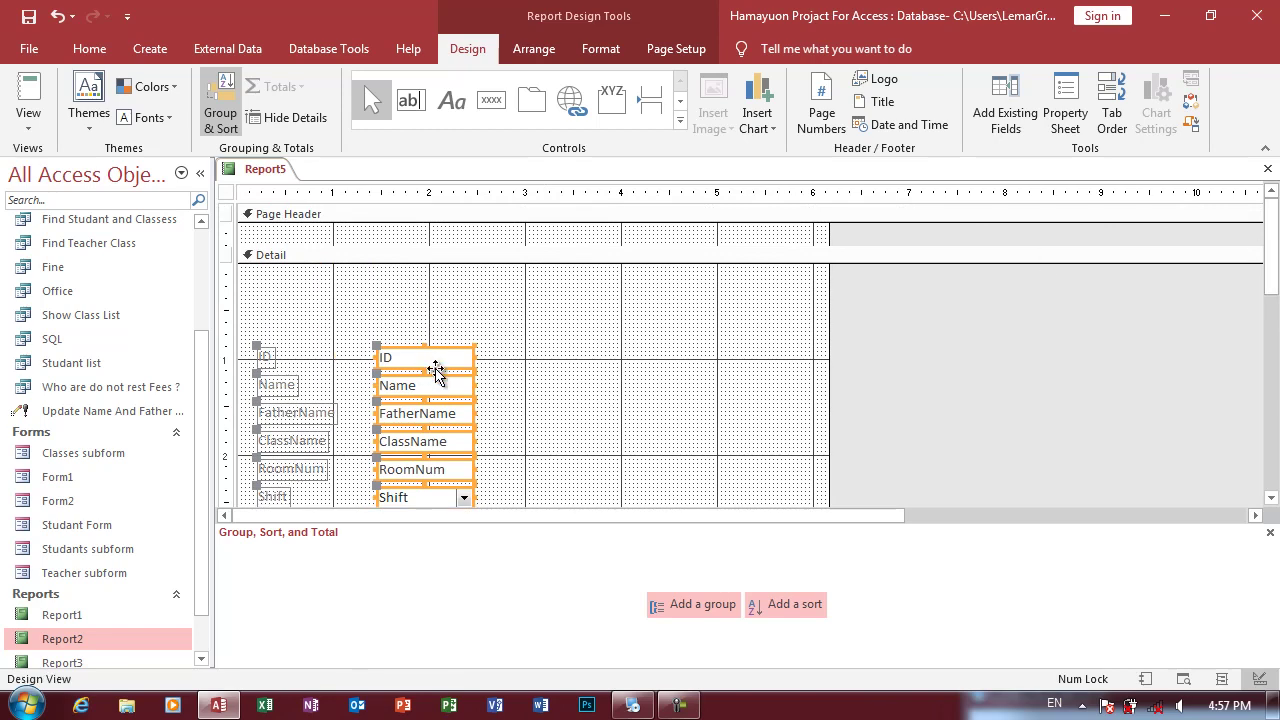
# - Move the fields to Detail's top, relocate their eight labels into the Page Header, and close Group, Sort, and Total
pyautogui.moveTo(436, 372); pyautogui.dragTo(416, 292)
pyautogui.click(575, 372)
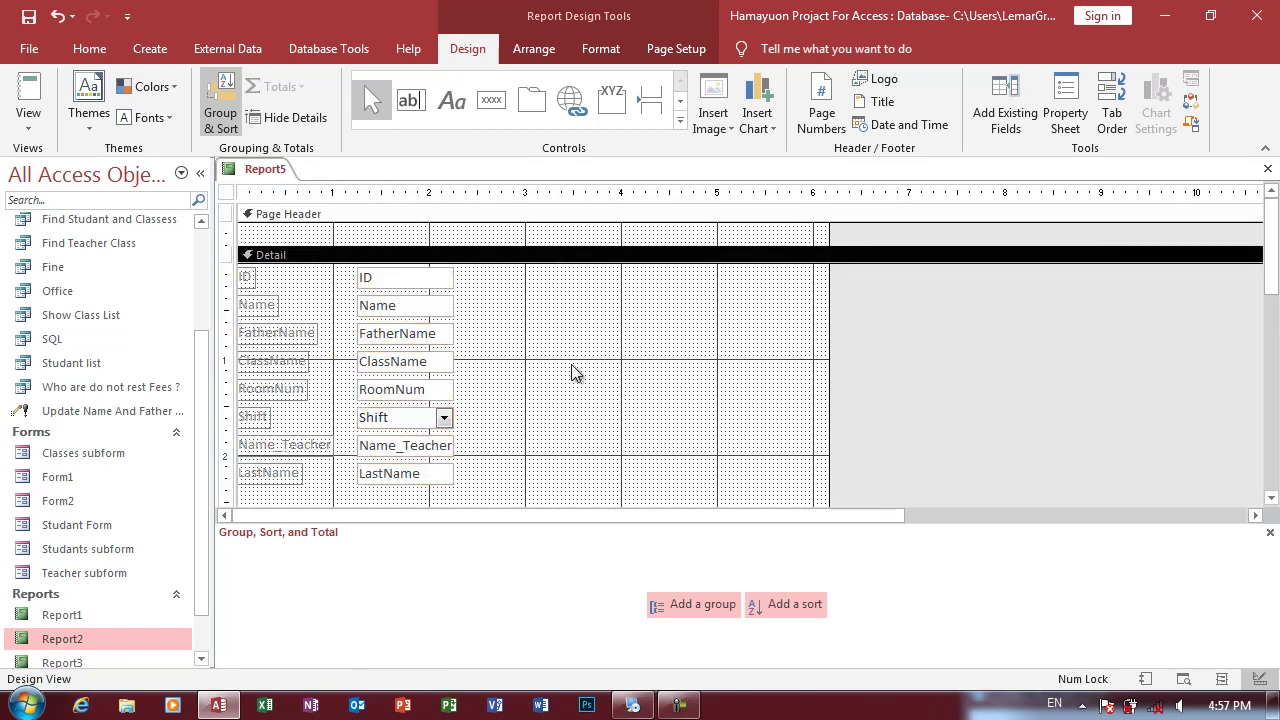
pyautogui.moveTo(292, 276); pyautogui.dragTo(220, 506)
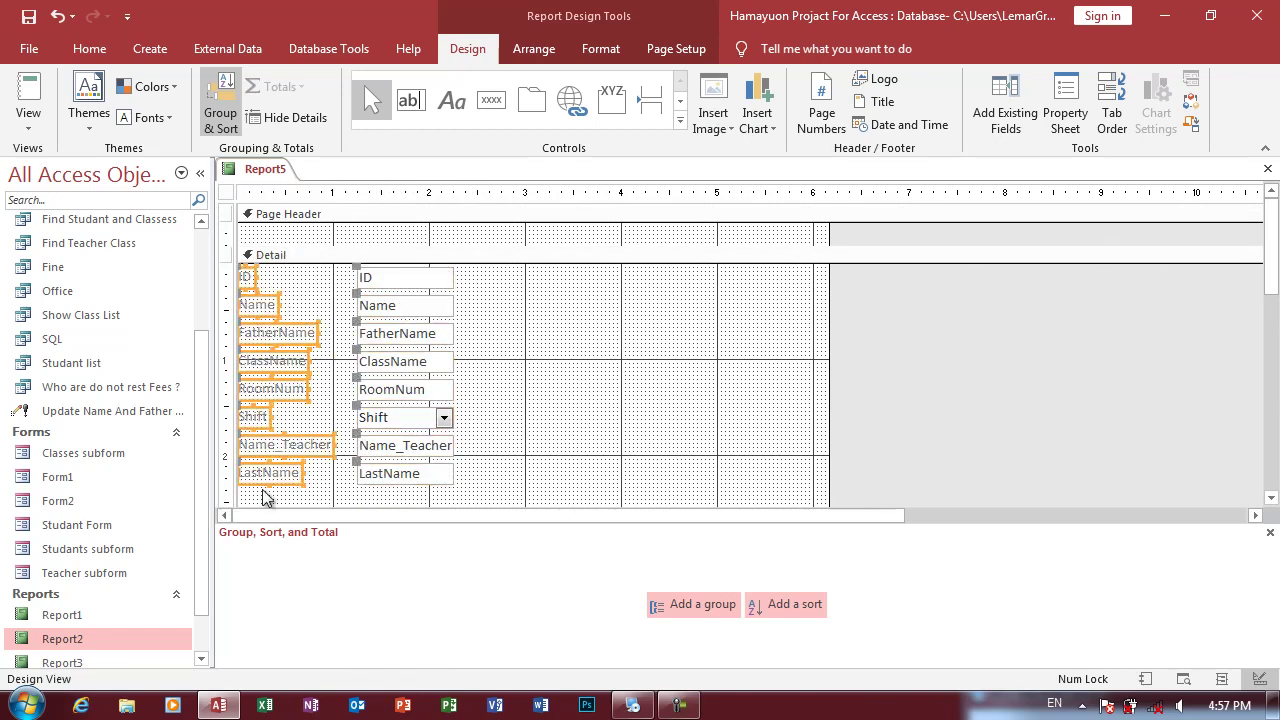
pyautogui.press('Delete')
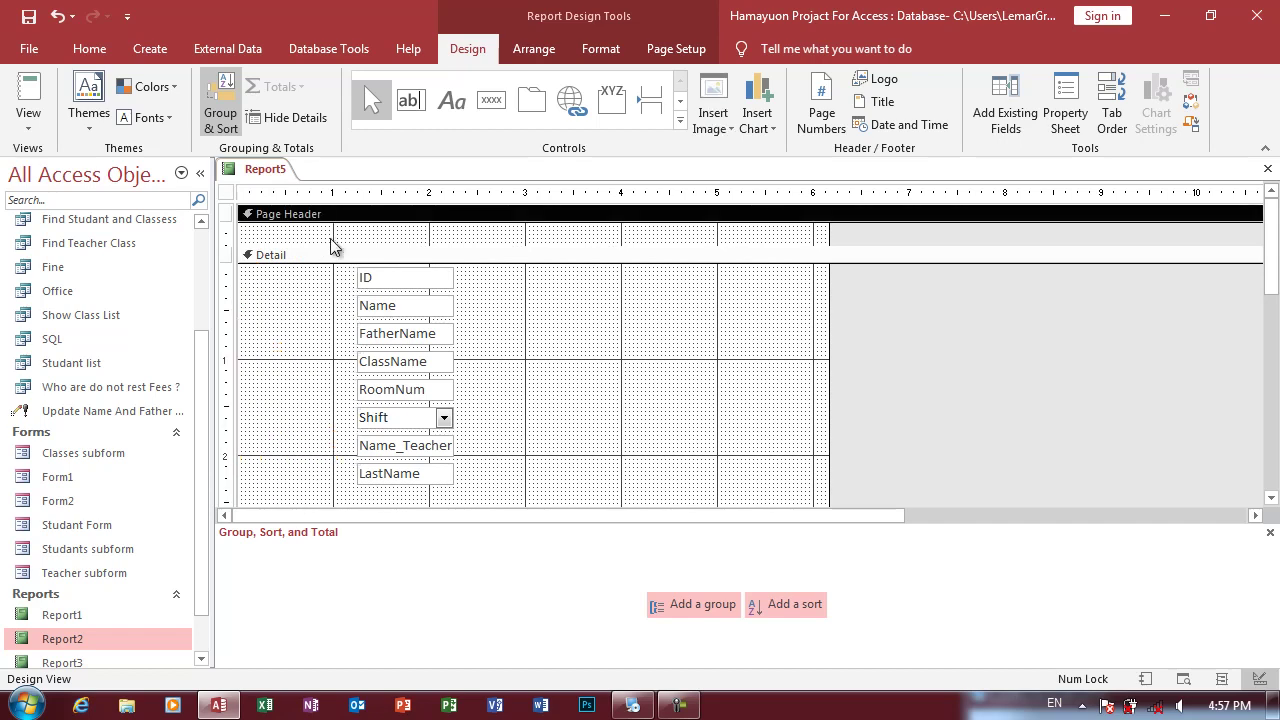
pyautogui.hotkey('ctrl', 'v')
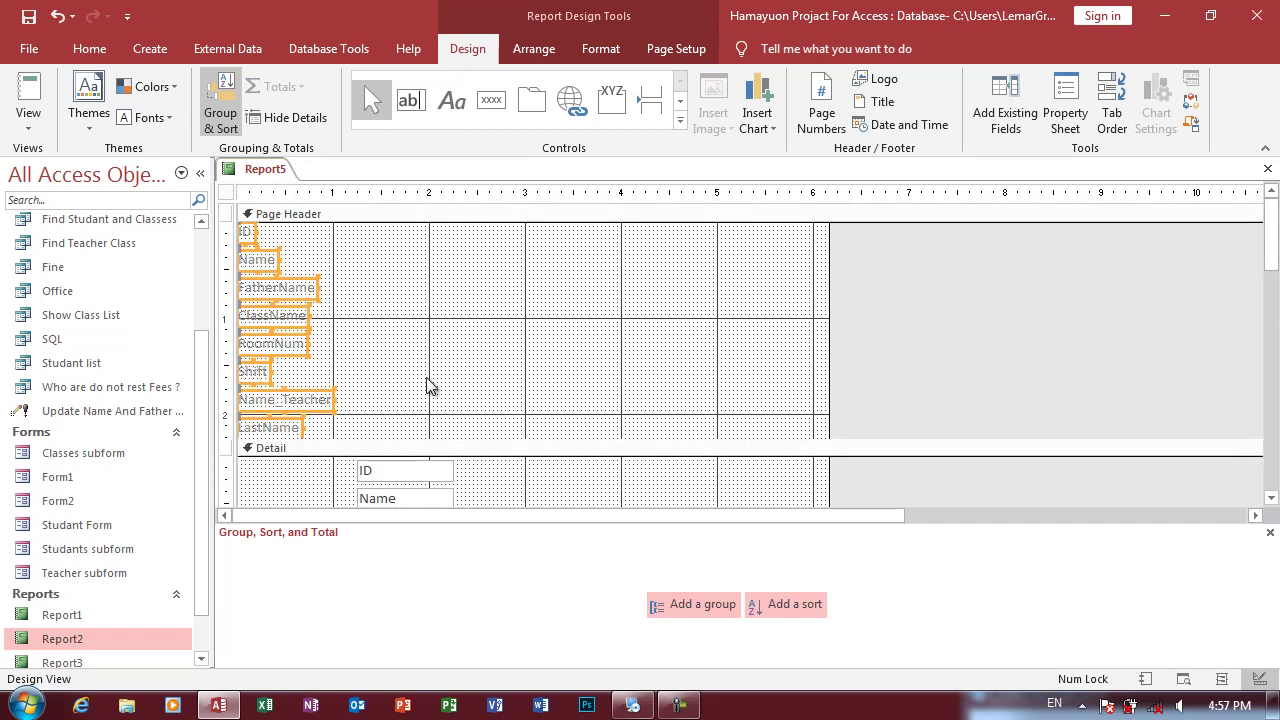
pyautogui.click(373, 372)
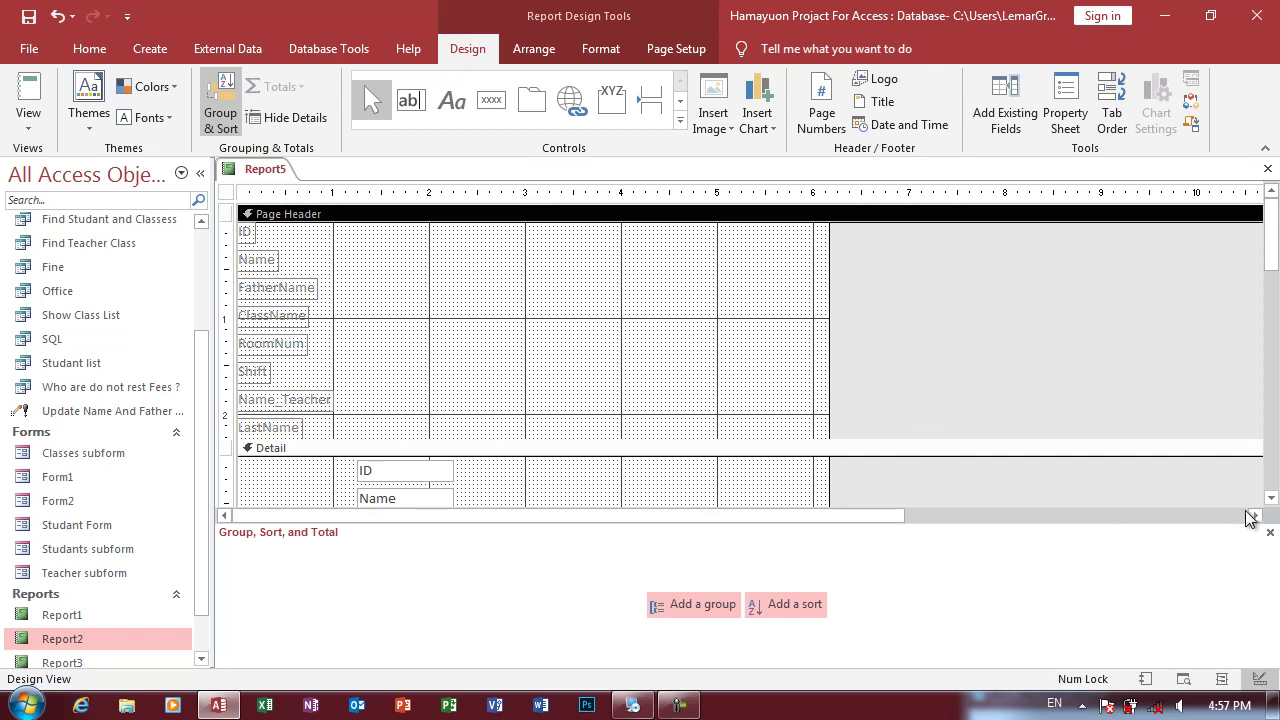
pyautogui.click(1270, 532)
# - Line up ID, Name, FatherName, ClassName, RoomNum, Shift, Name_Teacher and LastName boxes in one Detail row
pyautogui.moveTo(1271, 280); pyautogui.dragTo(1271, 360)
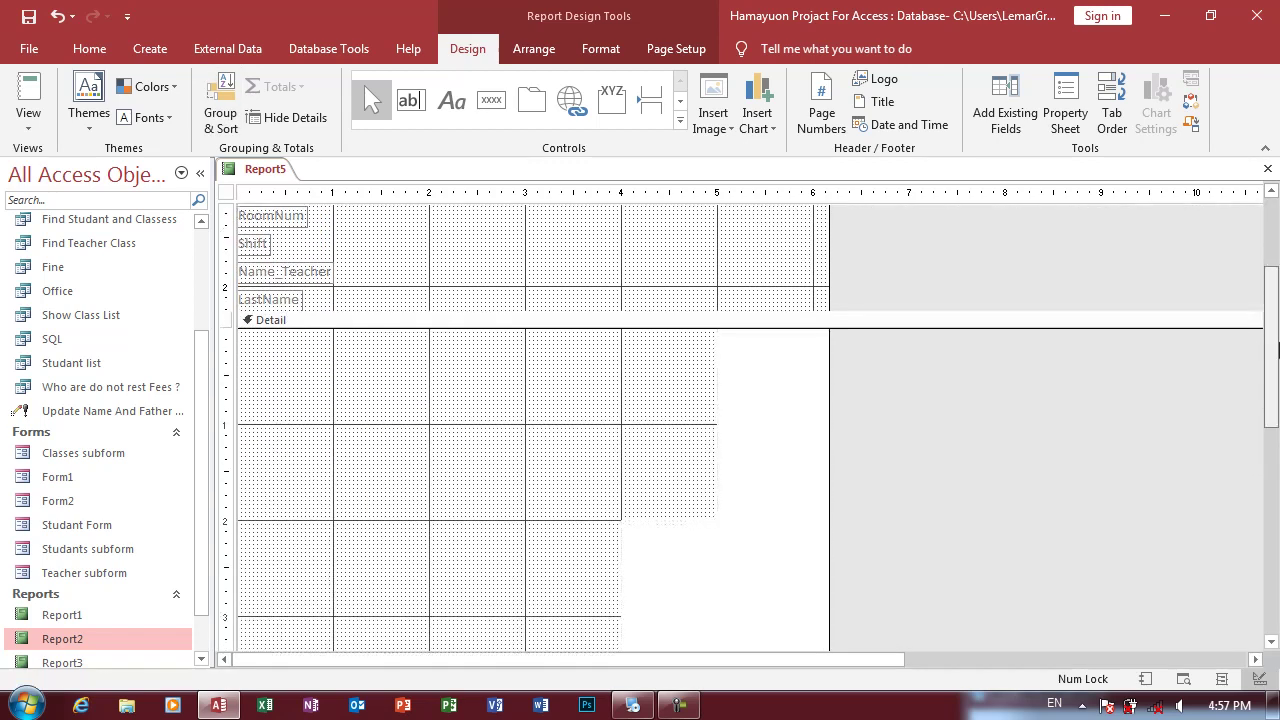
pyautogui.moveTo(410, 332); pyautogui.dragTo(290, 323)
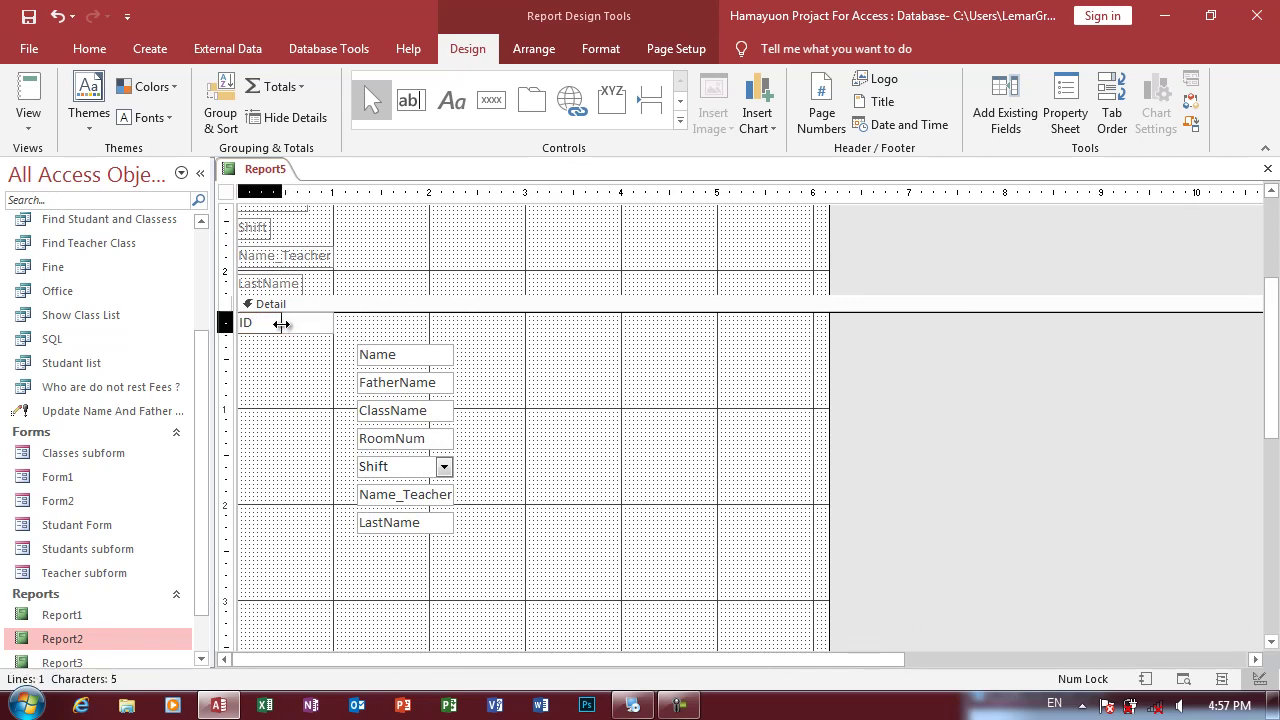
pyautogui.moveTo(428, 356); pyautogui.dragTo(352, 323)
pyautogui.moveTo(433, 385); pyautogui.dragTo(434, 322)
pyautogui.moveTo(414, 410)
pyautogui.mouseDown()
pyautogui.moveTo(528, 333)
pyautogui.moveTo(524, 323)
pyautogui.mouseUp()
pyautogui.moveTo(404, 440); pyautogui.dragTo(617, 322)
pyautogui.moveTo(434, 466); pyautogui.dragTo(724, 322)
pyautogui.moveTo(405, 494); pyautogui.dragTo(805, 323)
pyautogui.moveTo(434, 525); pyautogui.dragTo(903, 328)
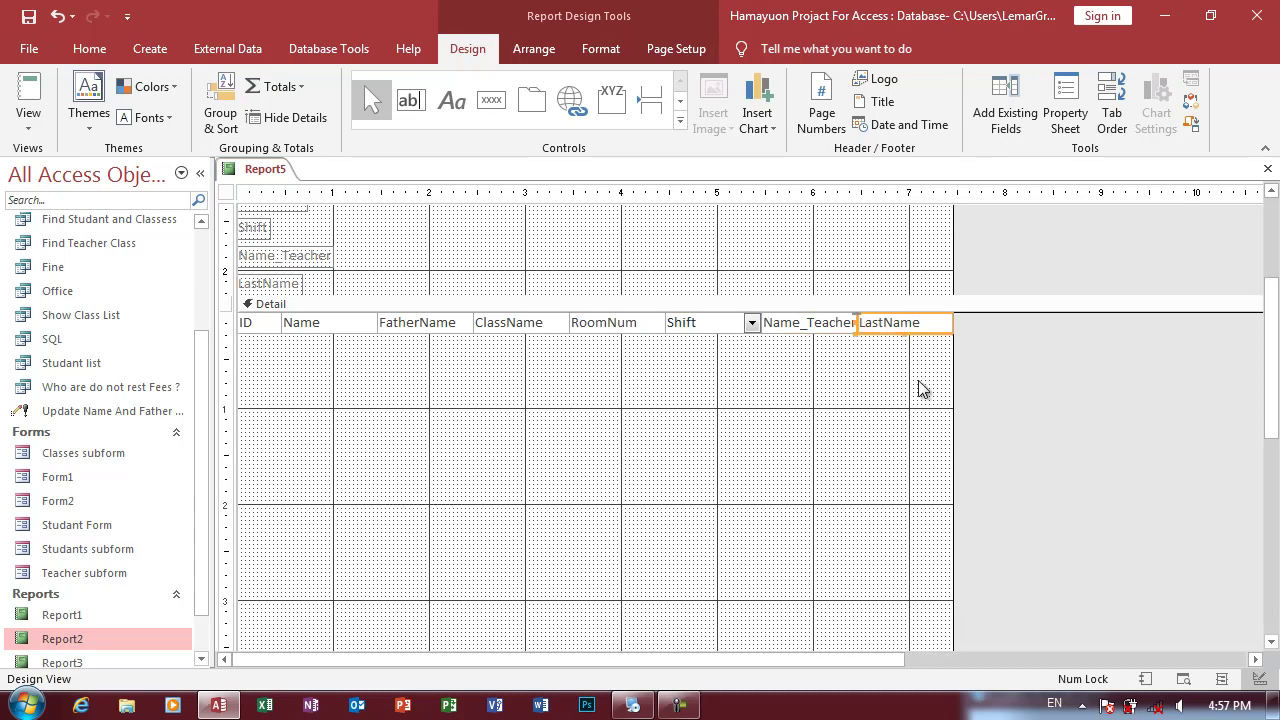
# - Shrink the Detail section to that single row and switch to Print Preview
pyautogui.scroll(-5, 857, 330)
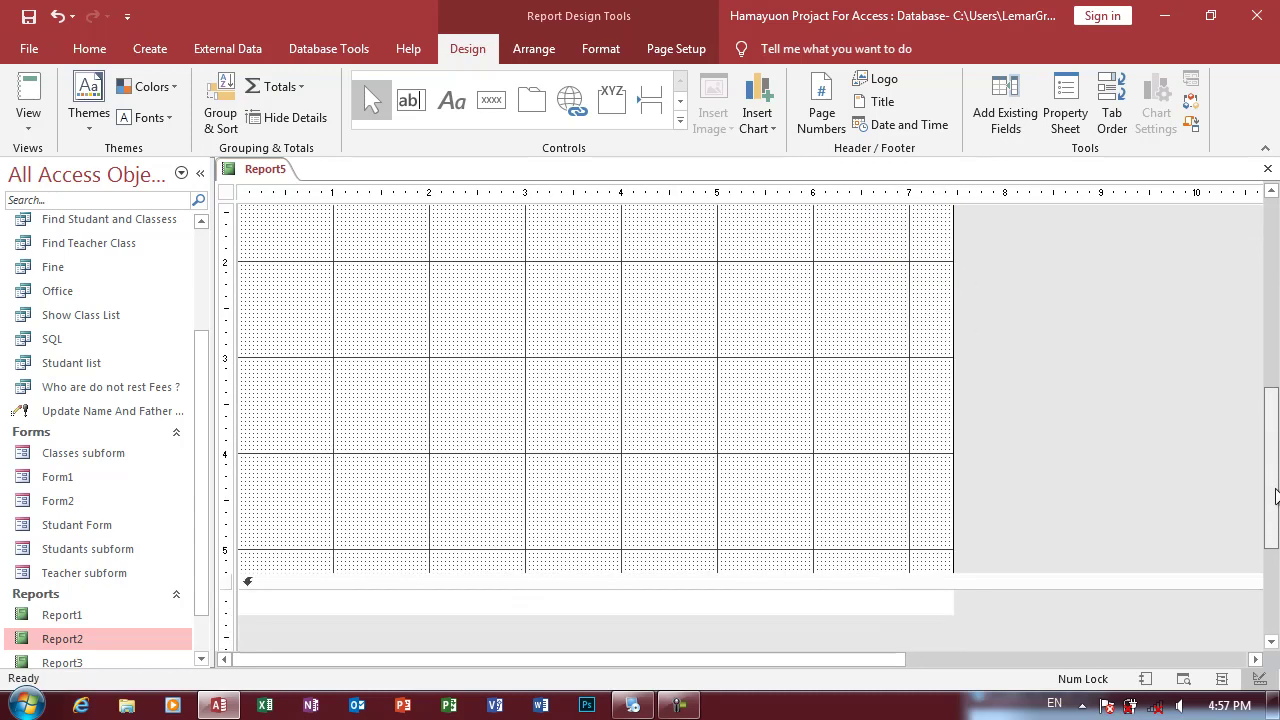
pyautogui.moveTo(852, 556); pyautogui.dragTo(852, 320)
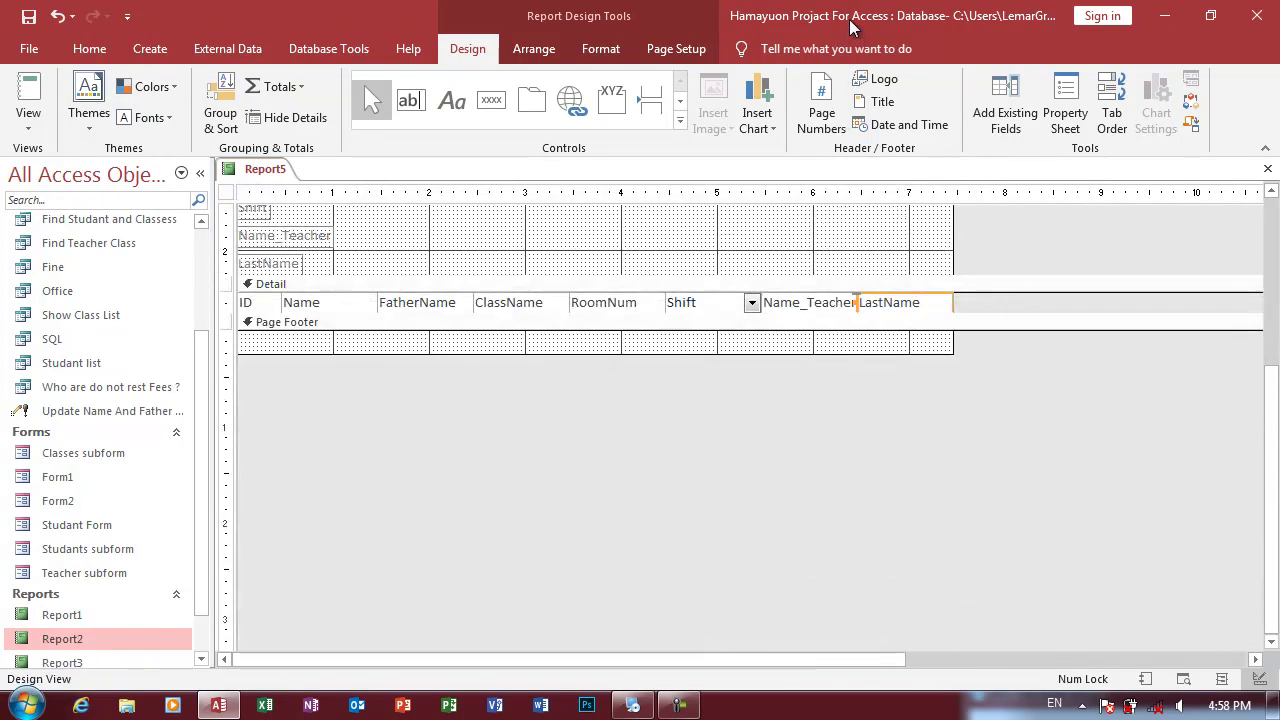
pyautogui.moveTo(1266, 408); pyautogui.dragTo(1268, 348)
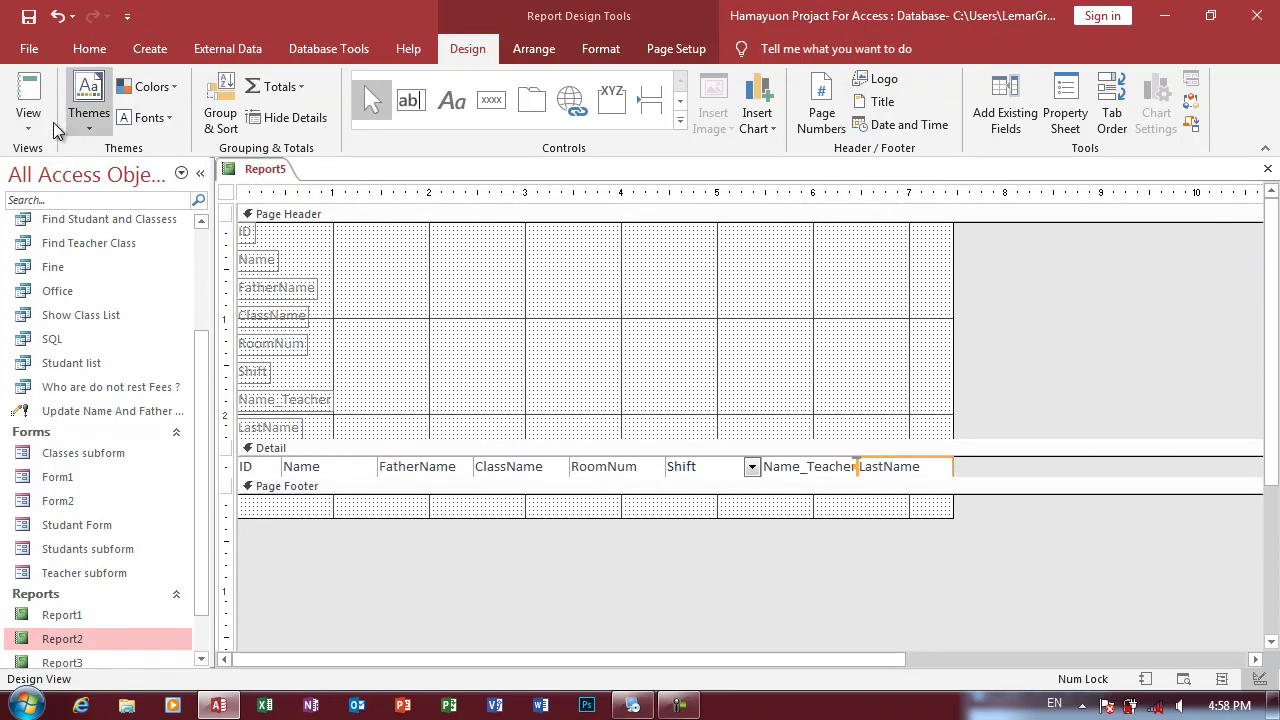
pyautogui.click(28, 115)
pyautogui.click(91, 207)
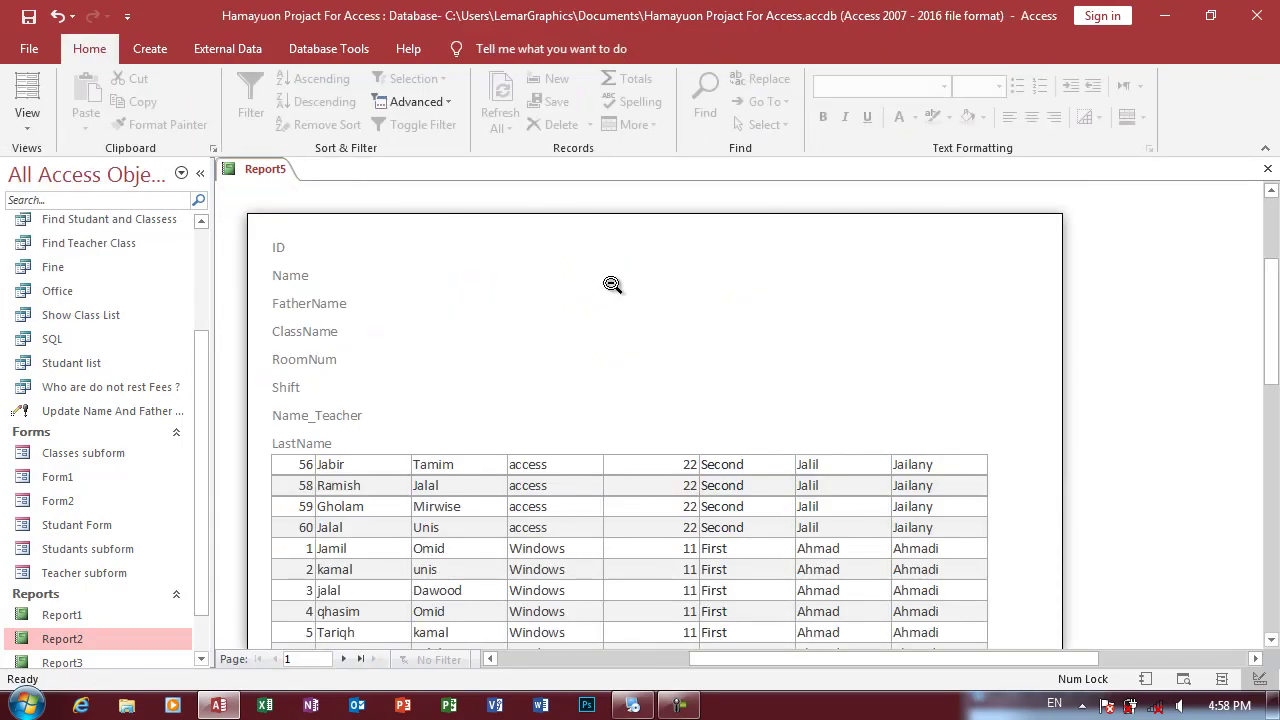
# - Zoom the student-record preview to 100%, then return to Design view and select the Detail section
pyautogui.click(608, 354)
pyautogui.scroll(3, 531, 343)
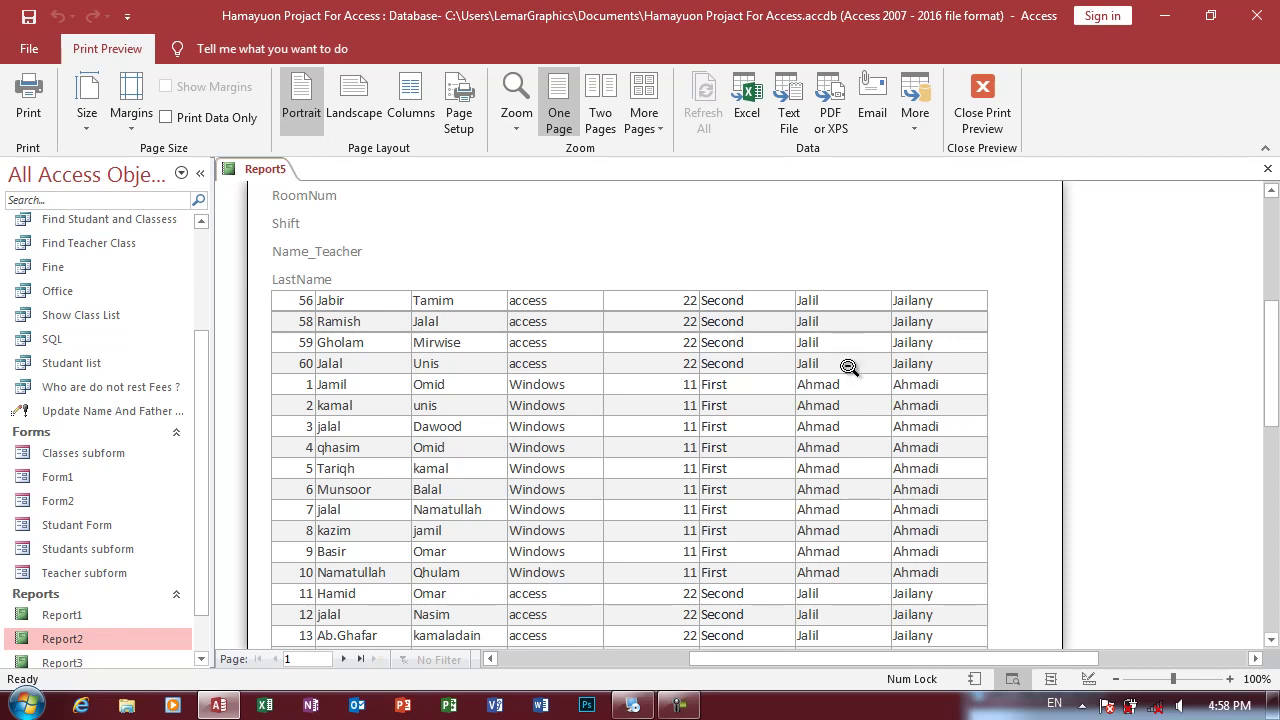
pyautogui.rightClick(1110, 272)
pyautogui.click(1122, 330)
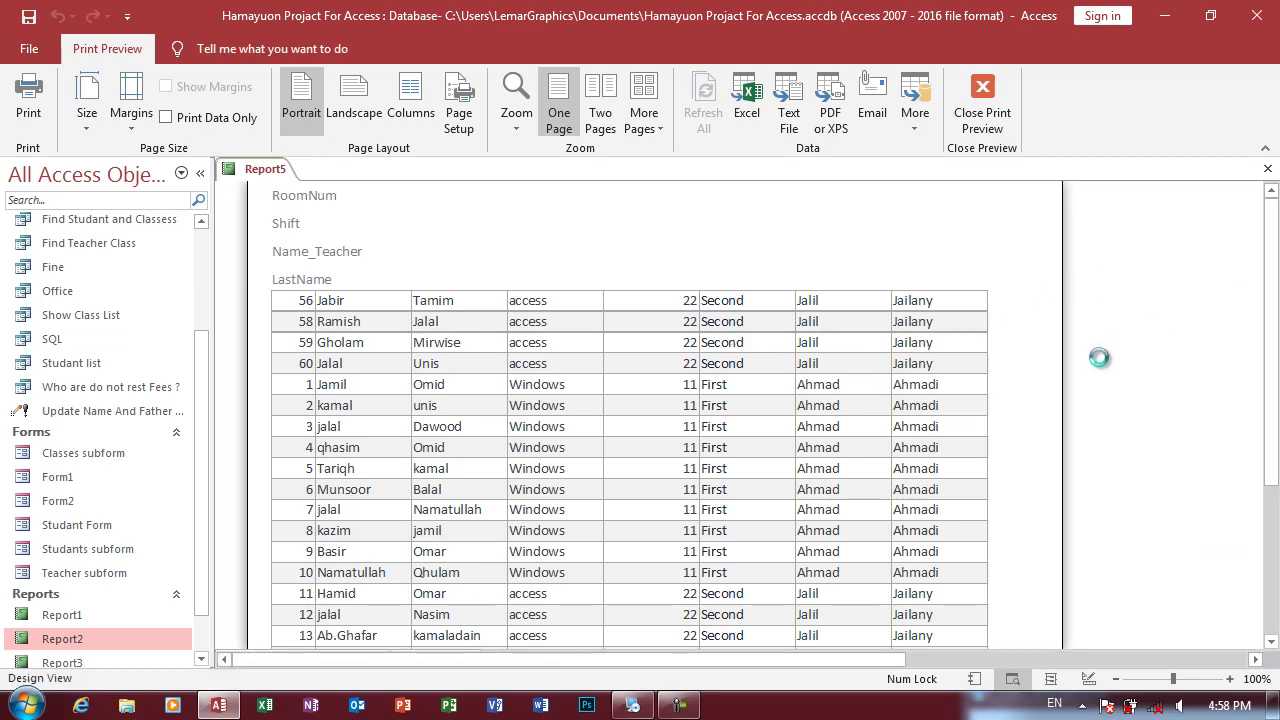
pyautogui.click(559, 450)
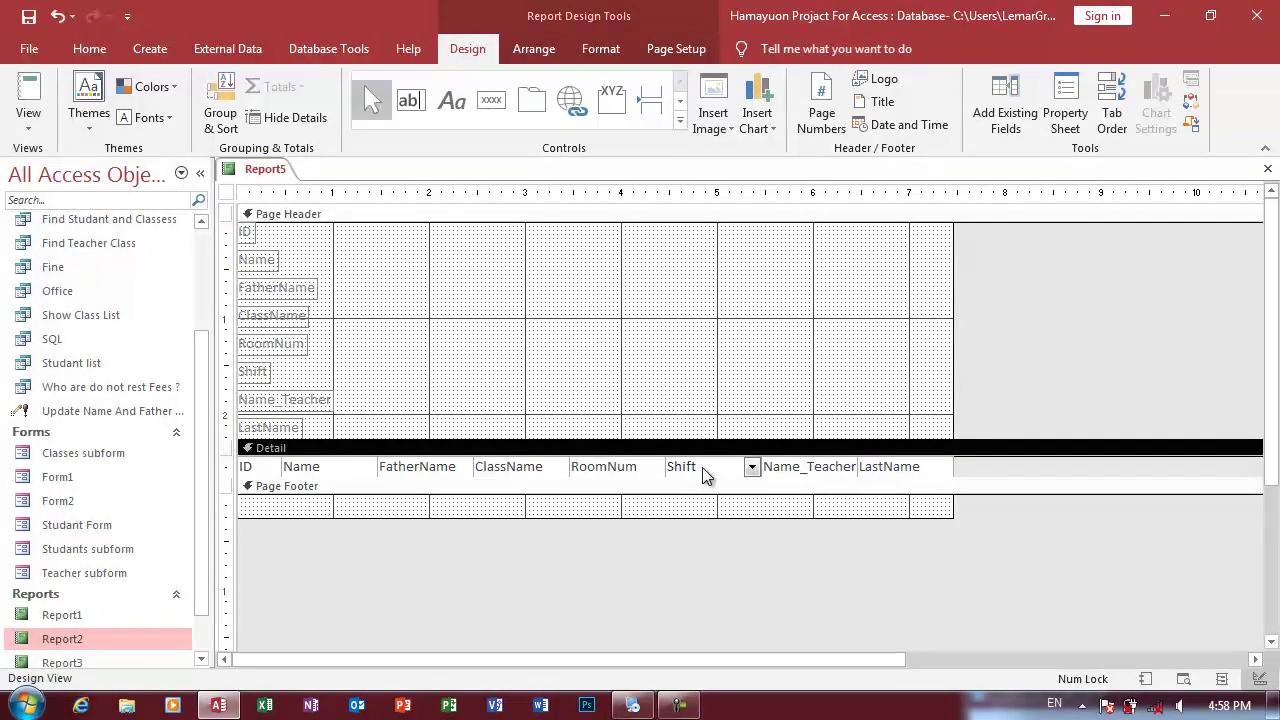
# - Add a Shift sort with A on top in Group & Sort, then switch to Print Preview
pyautogui.click(224, 112)
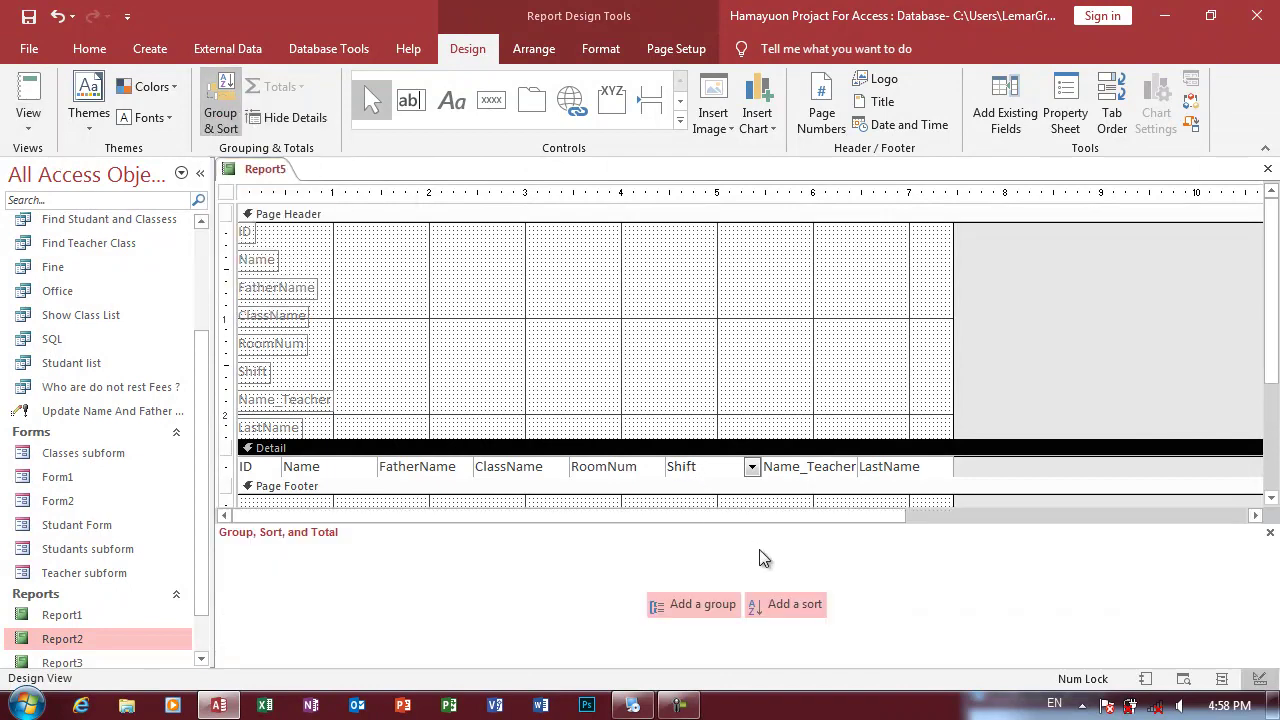
pyautogui.click(787, 602)
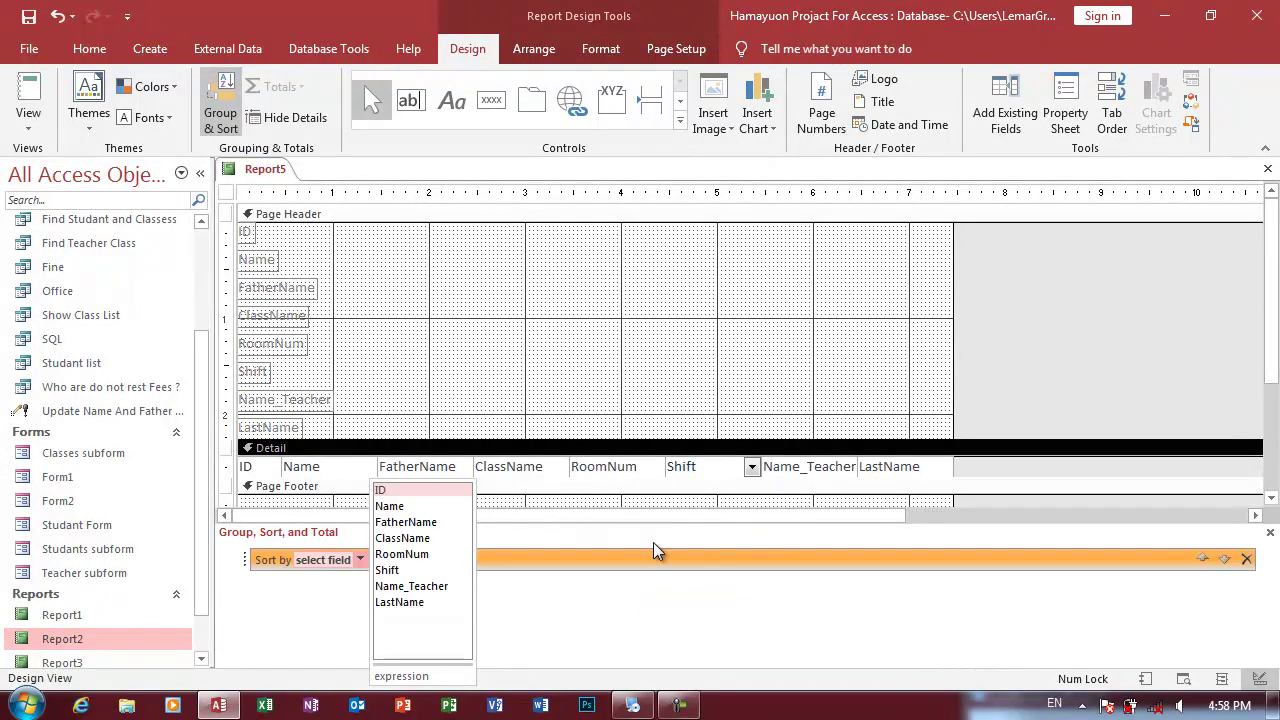
pyautogui.click(399, 572)
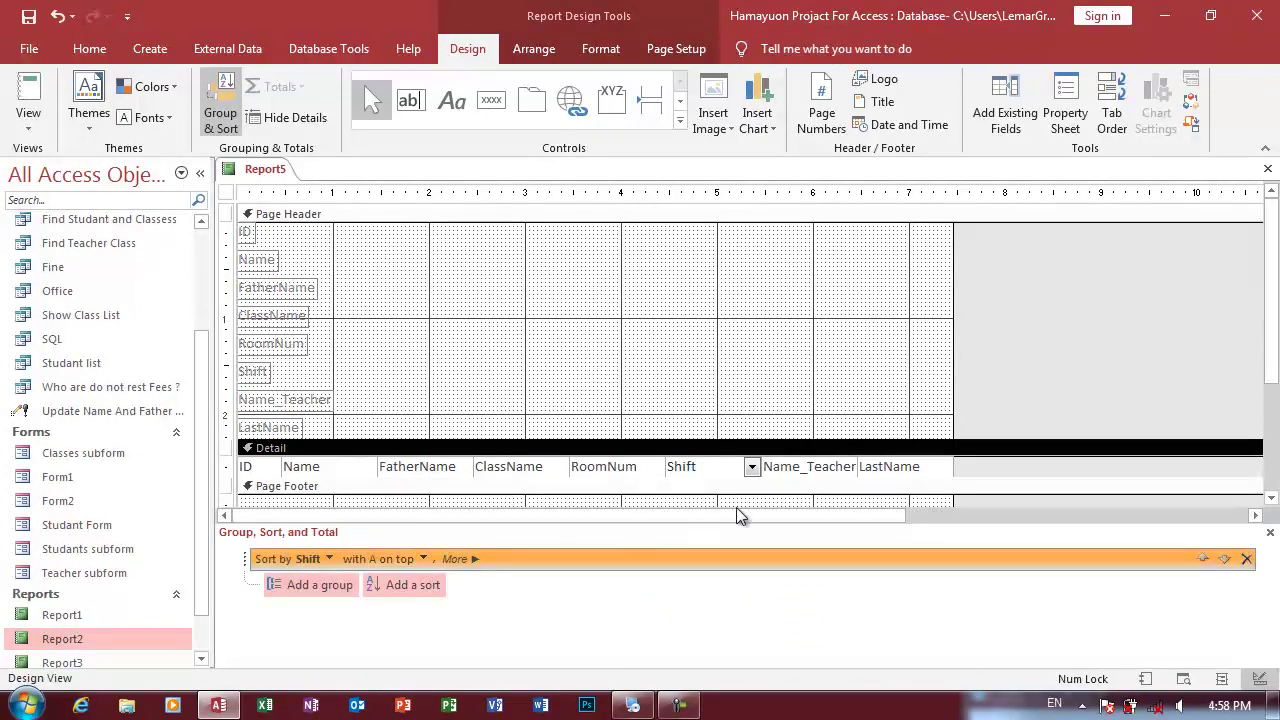
pyautogui.click(40, 132)
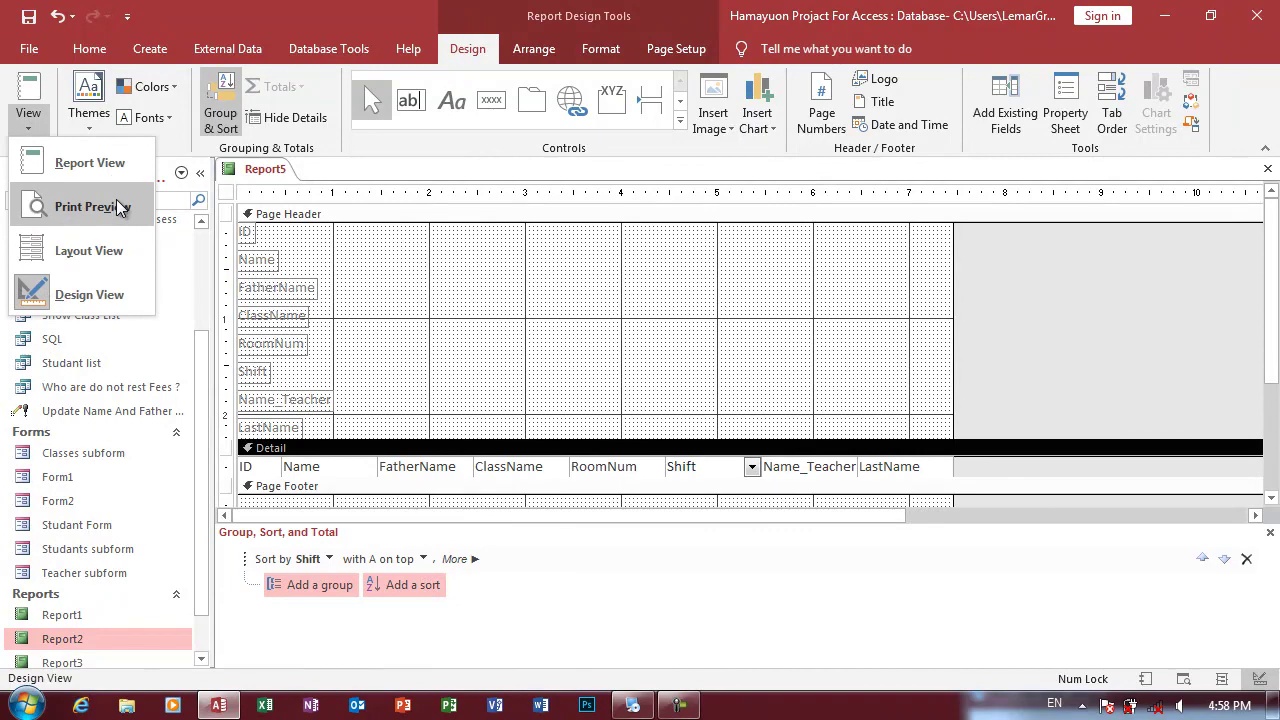
pyautogui.click(118, 207)
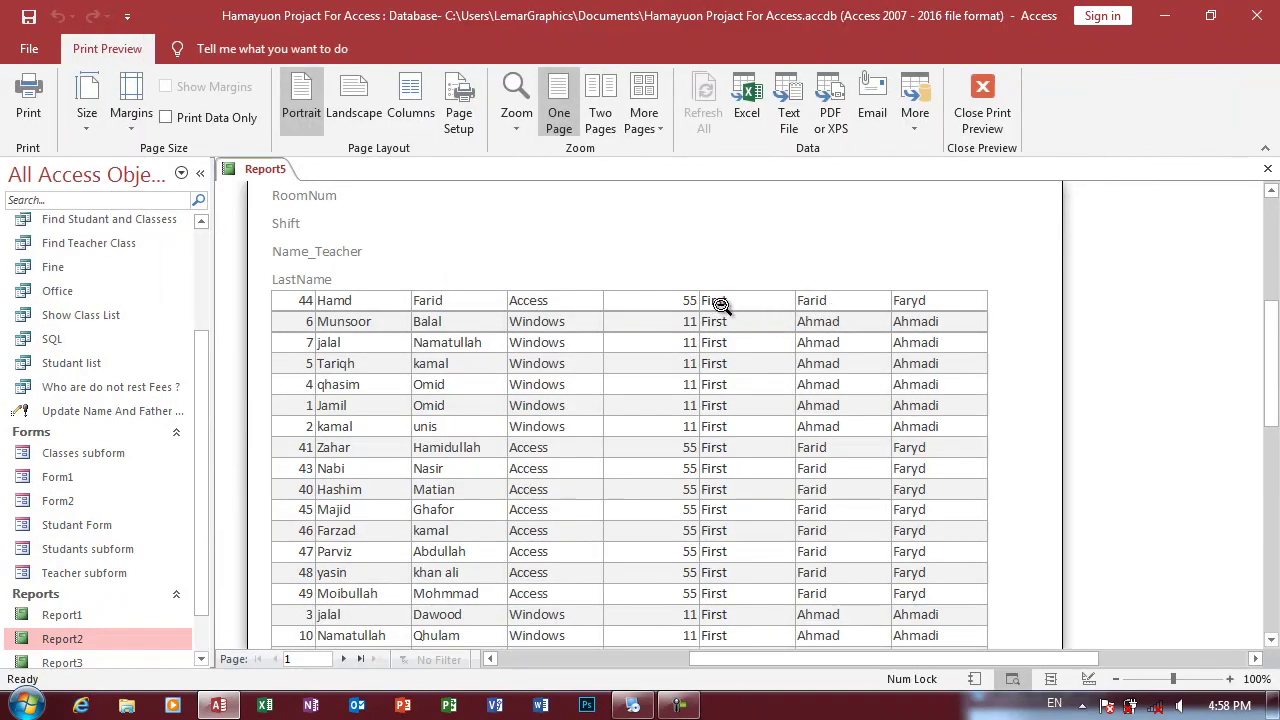
# - Scroll through pages 1 and 2 of the Shift-sorted preview, then go back to Design view
pyautogui.scroll(-5, 725, 330)
pyautogui.scroll(-5, 732, 360)
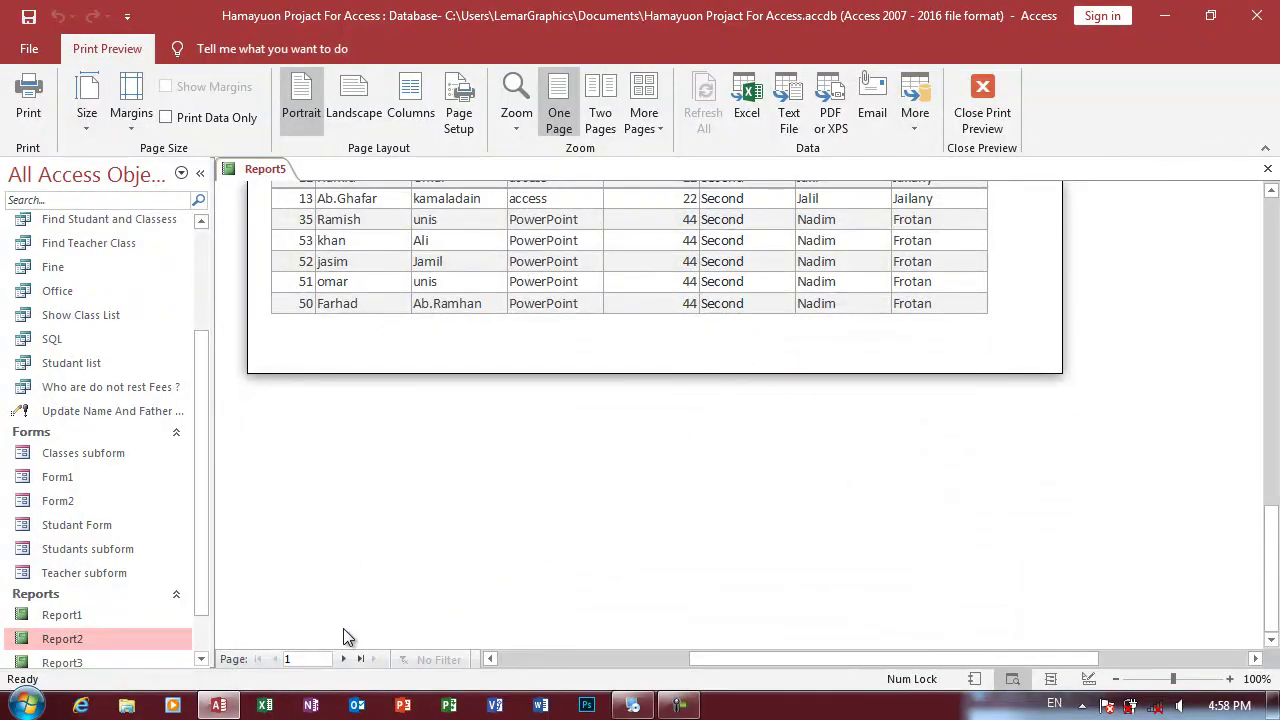
pyautogui.click(343, 659)
pyautogui.scroll(5, 711, 300)
pyautogui.scroll(5, 711, 289)
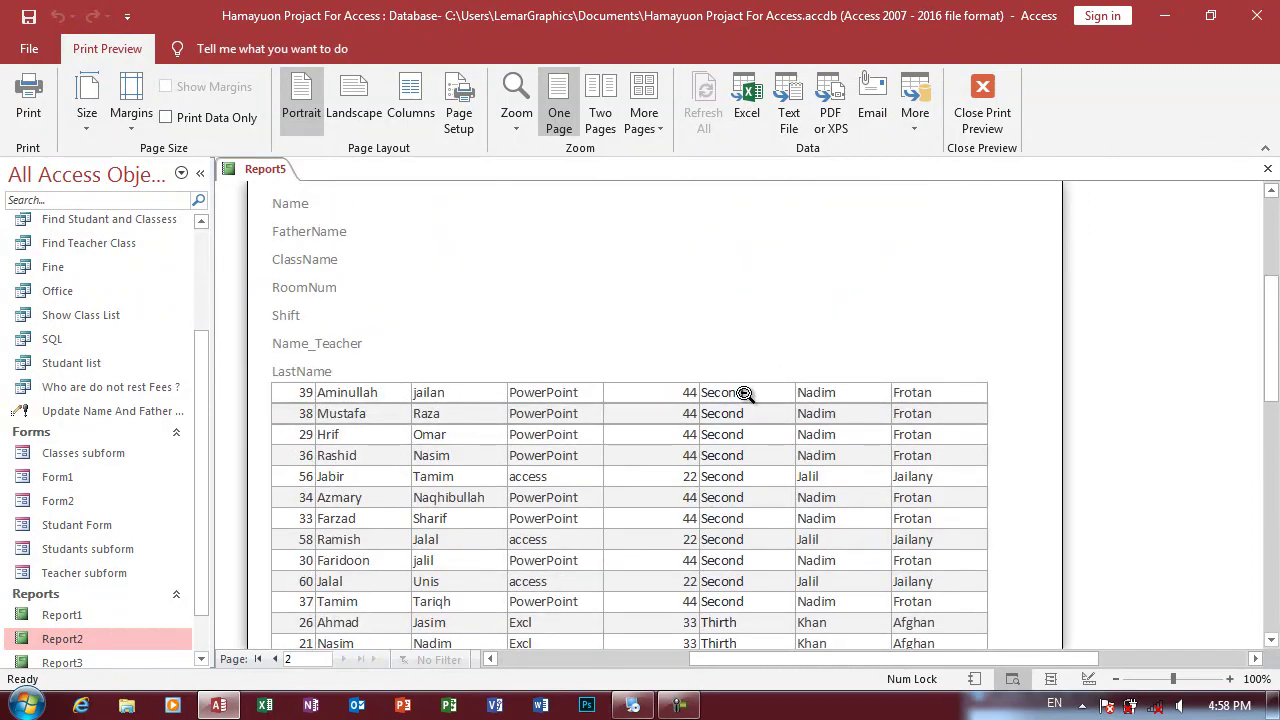
pyautogui.scroll(-3, 744, 395)
pyautogui.scroll(-3, 740, 415)
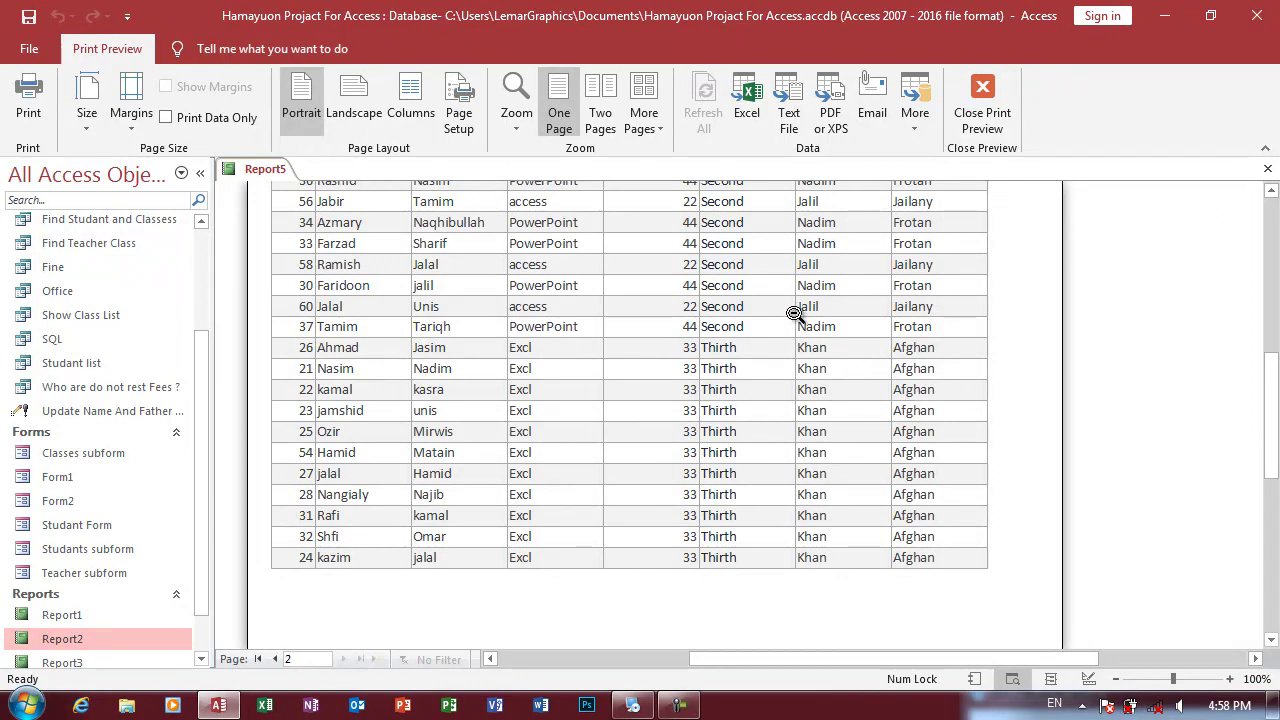
pyautogui.rightClick(510, 222)
pyautogui.click(555, 272)
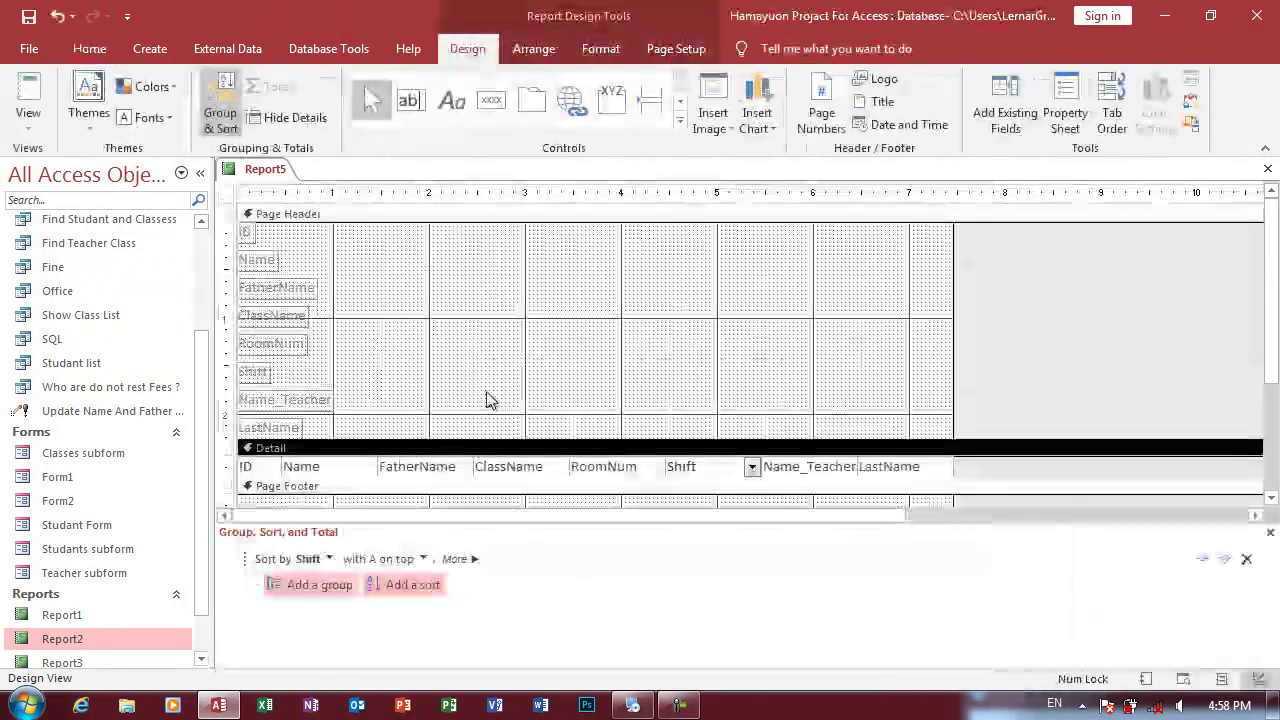
# - Add a ClassName sort beneath Shift and open the report's Print Preview
pyautogui.click(389, 584)
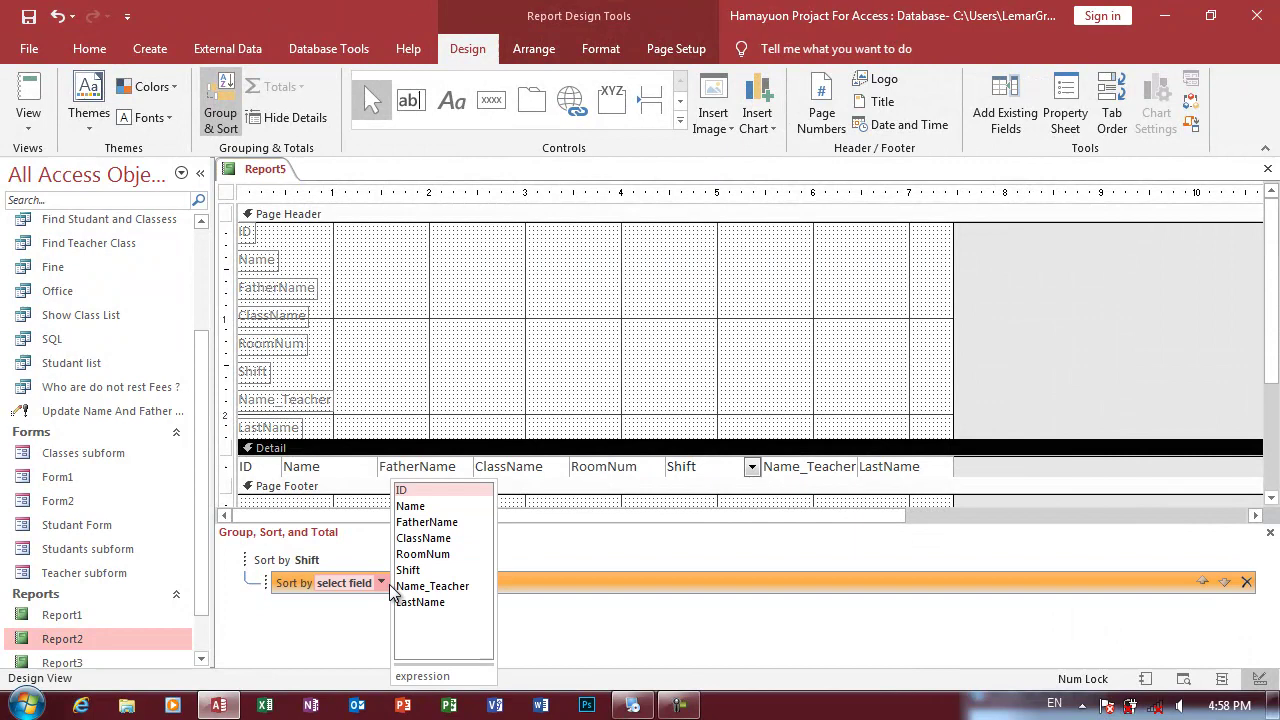
pyautogui.click(424, 538)
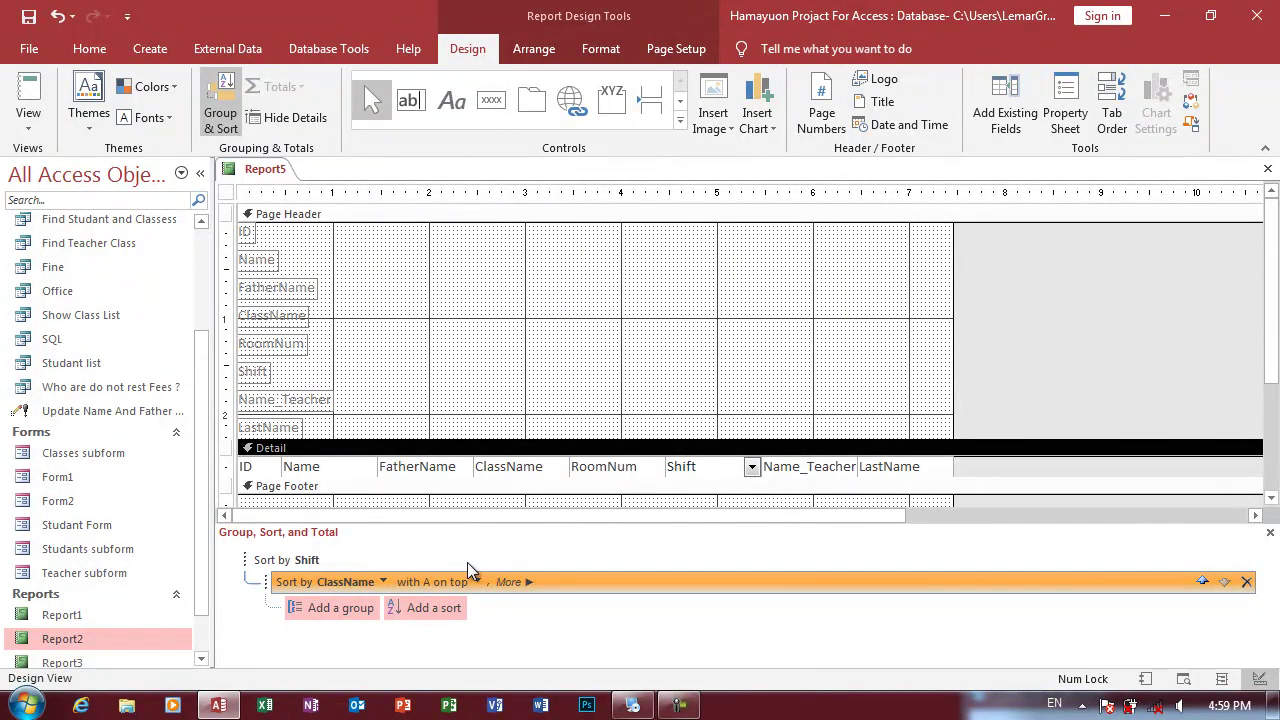
pyautogui.click(28, 115)
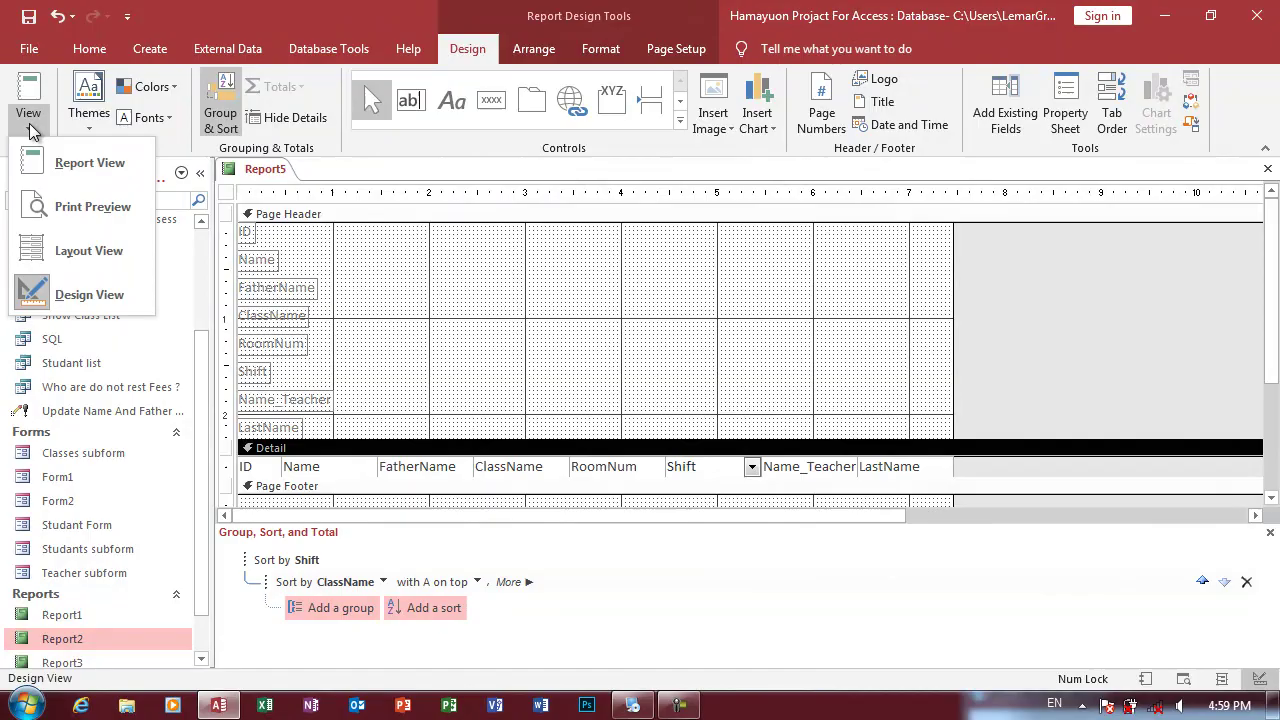
pyautogui.click(105, 205)
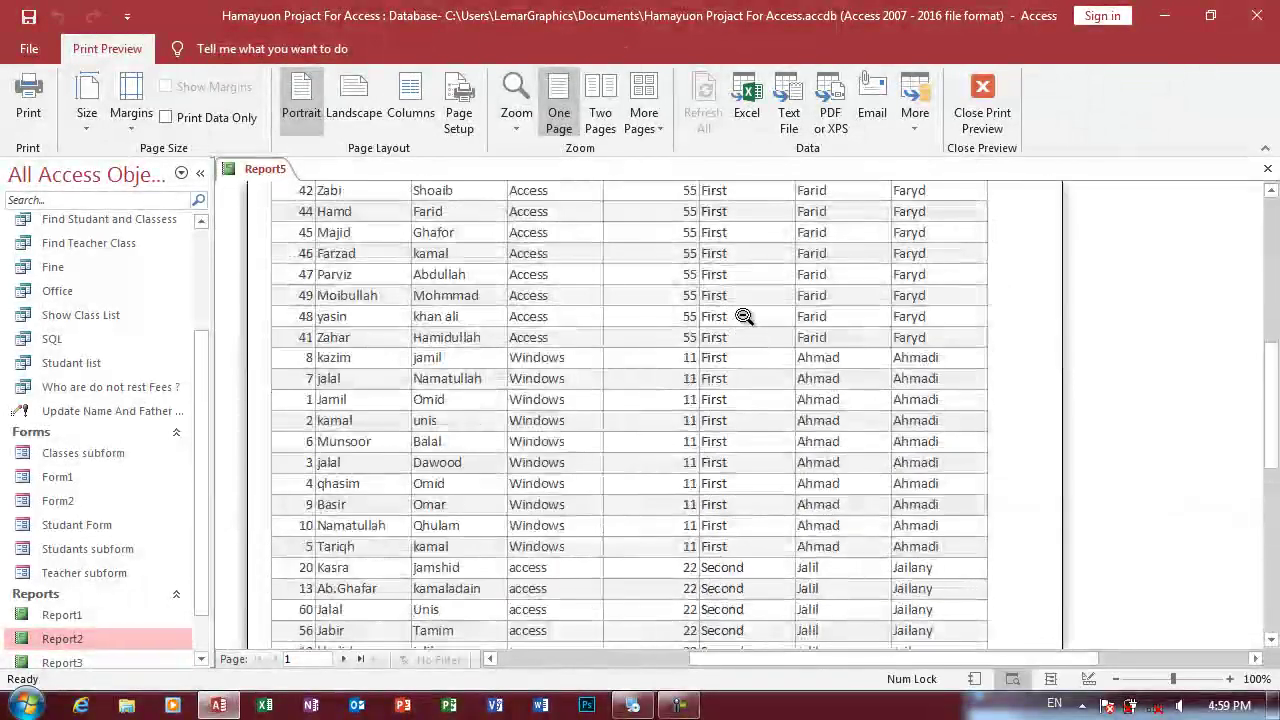
pyautogui.scroll(2, 744, 316)
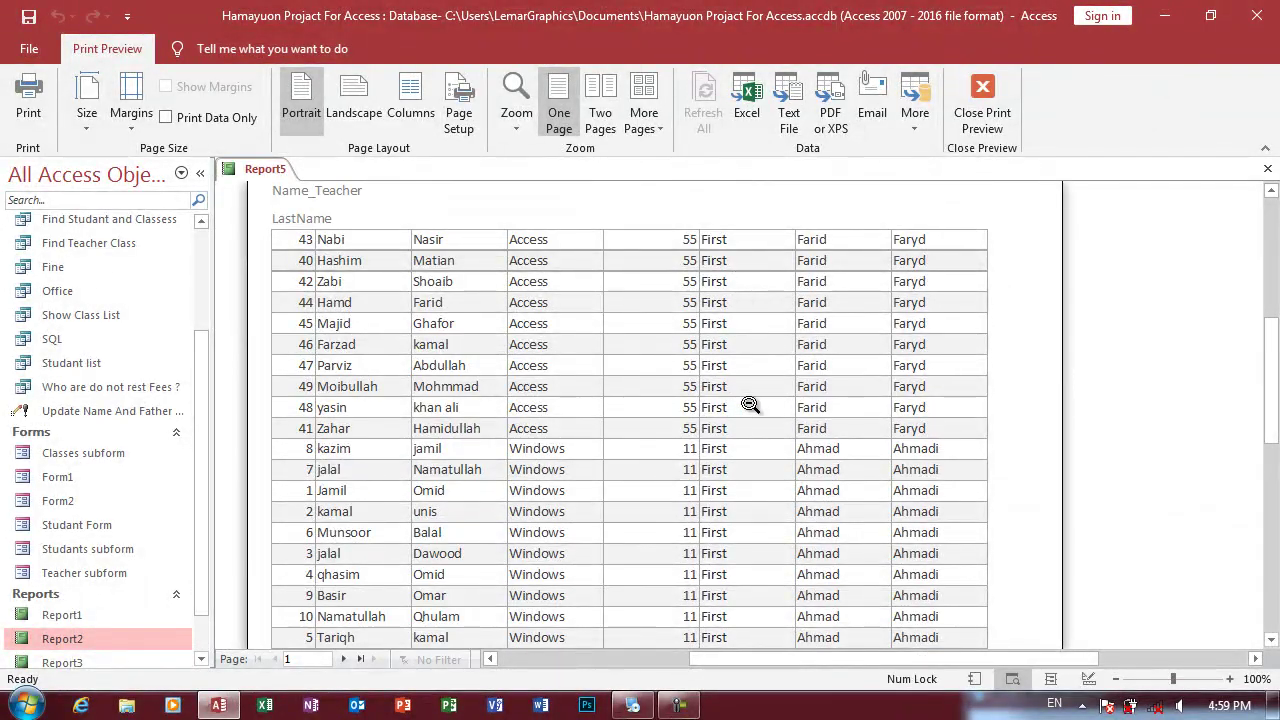
pyautogui.scroll(-3, 780, 453)
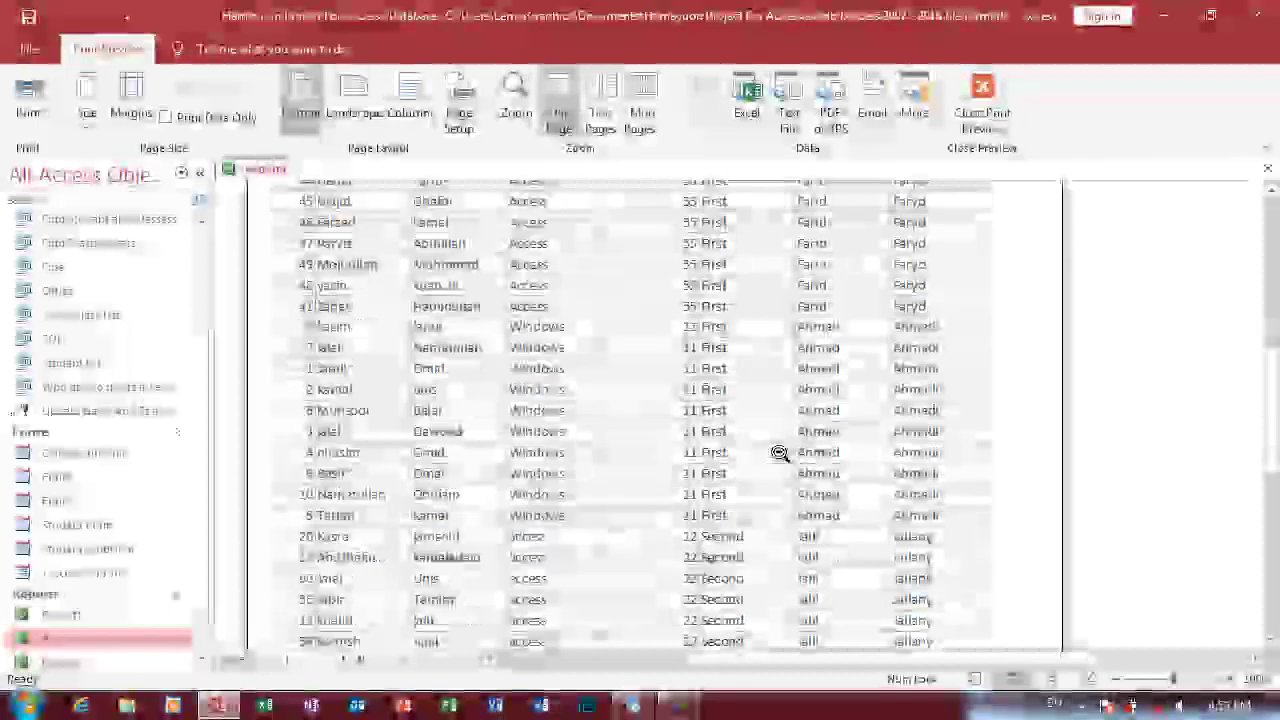
pyautogui.scroll(5, 745, 355)
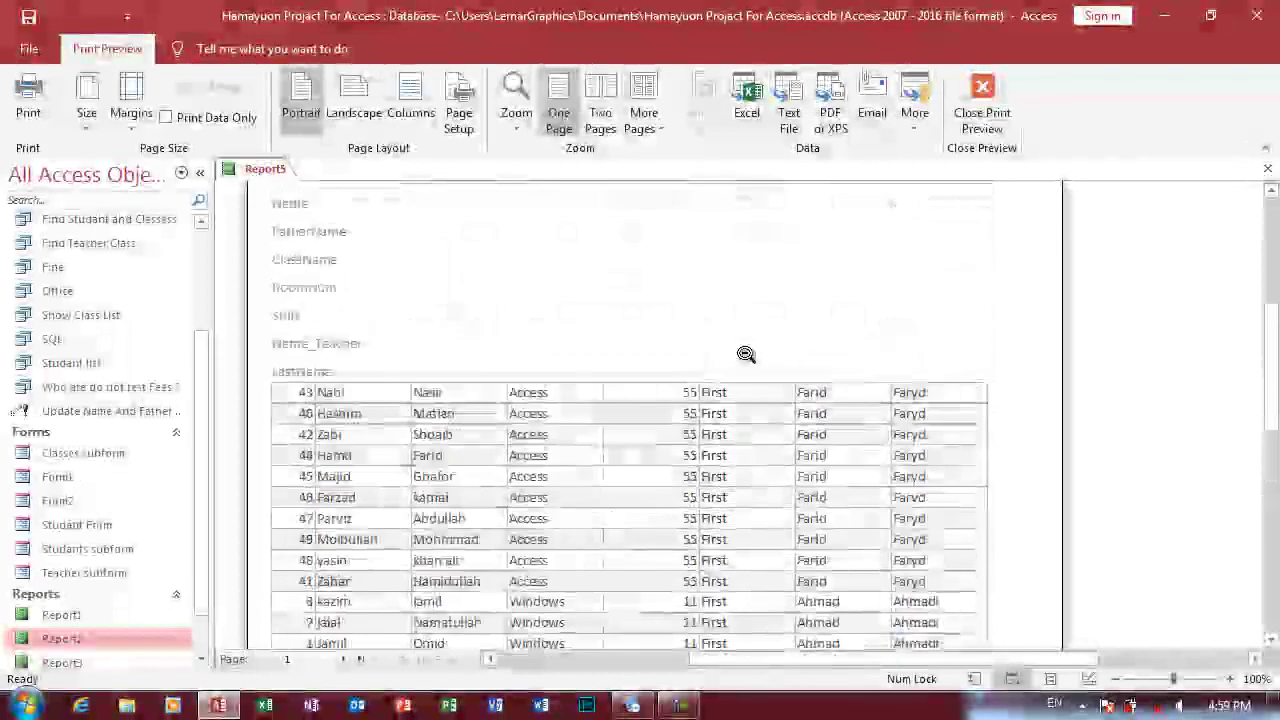
pyautogui.scroll(-3, 765, 380)
pyautogui.scroll(-2, 763, 443)
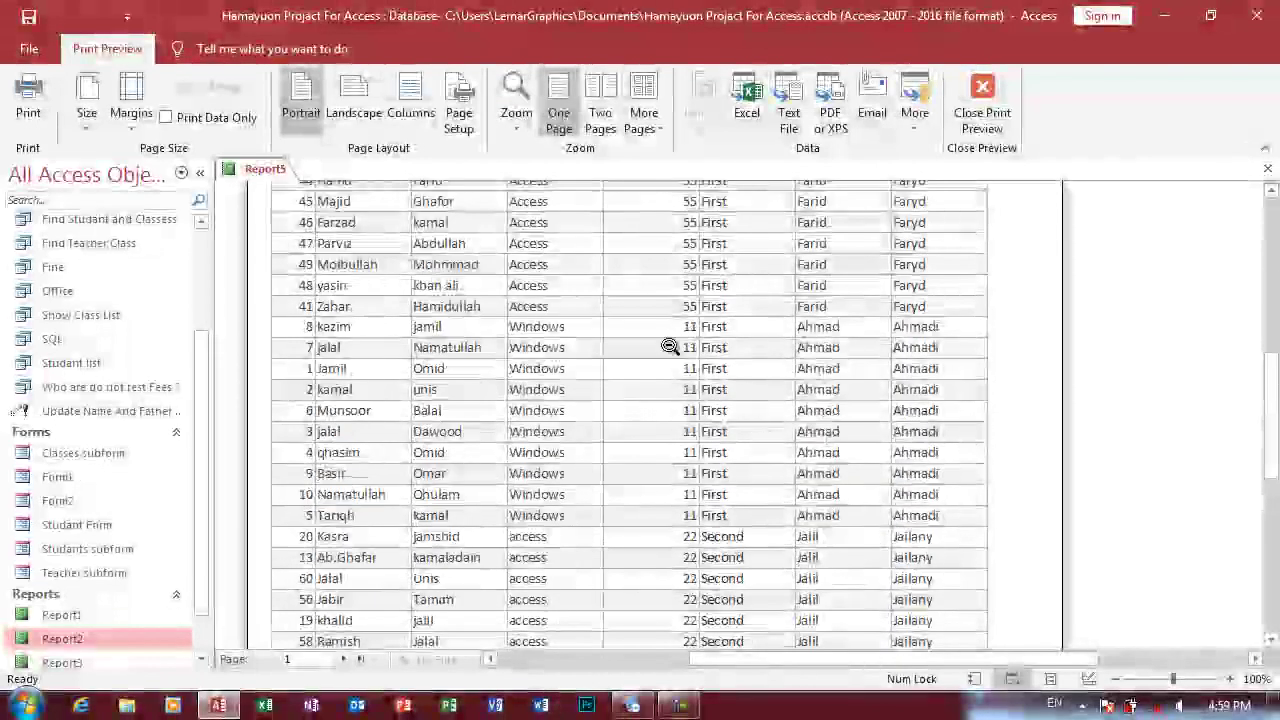
pyautogui.scroll(3, 748, 358)
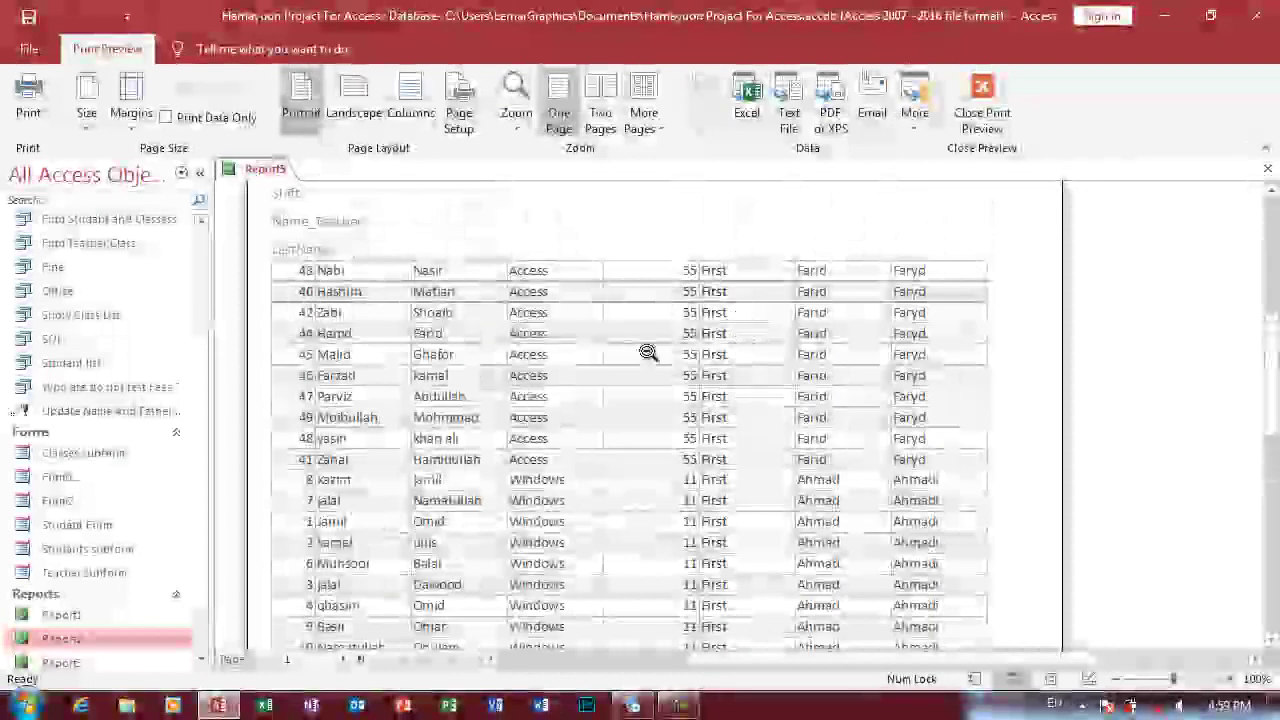
pyautogui.scroll(-2, 648, 400)
pyautogui.scroll(-3, 722, 402)
pyautogui.scroll(-2, 766, 423)
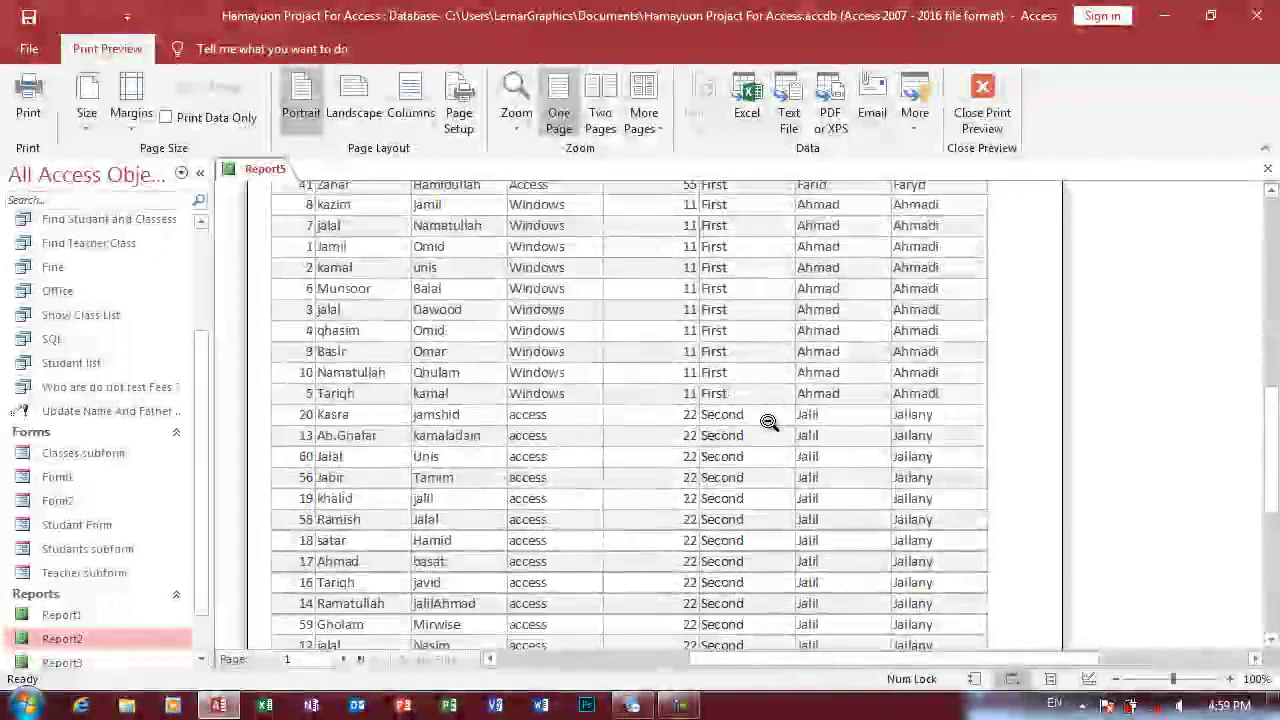
pyautogui.scroll(-3, 760, 434)
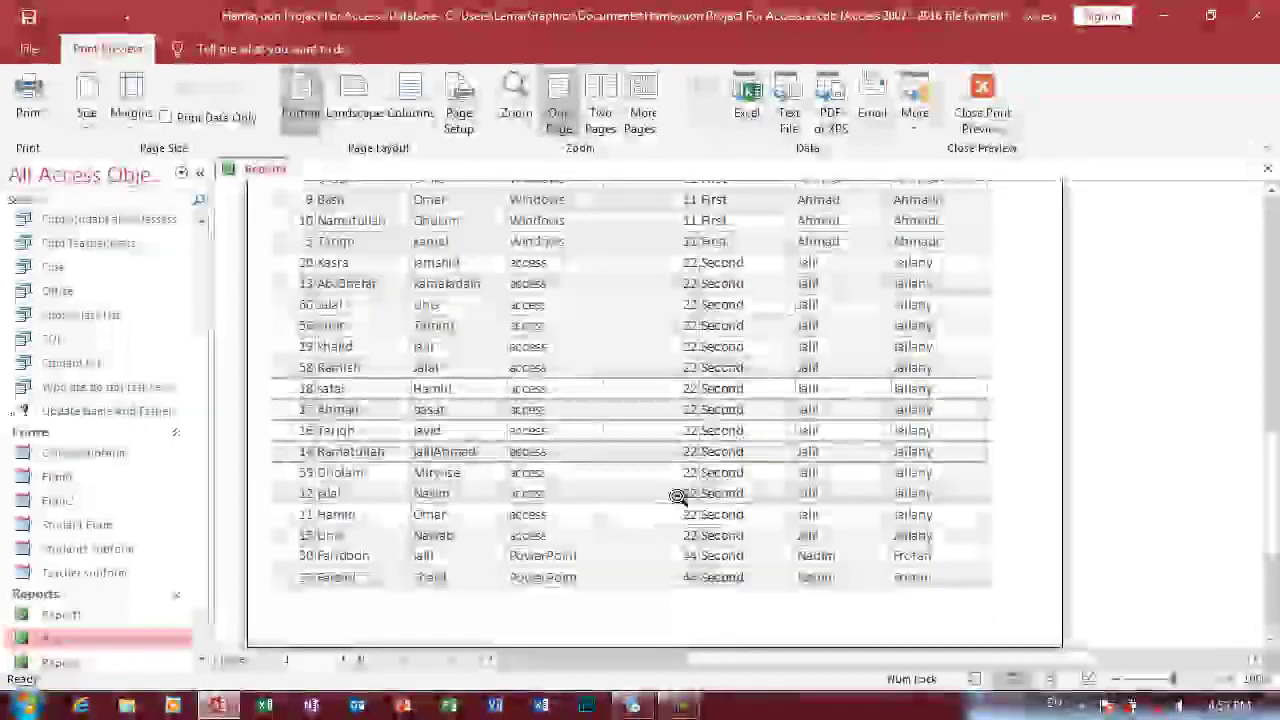
# - Back in Design view, add a ClassName group level and preview the grouped report
pyautogui.rightClick(1102, 282)
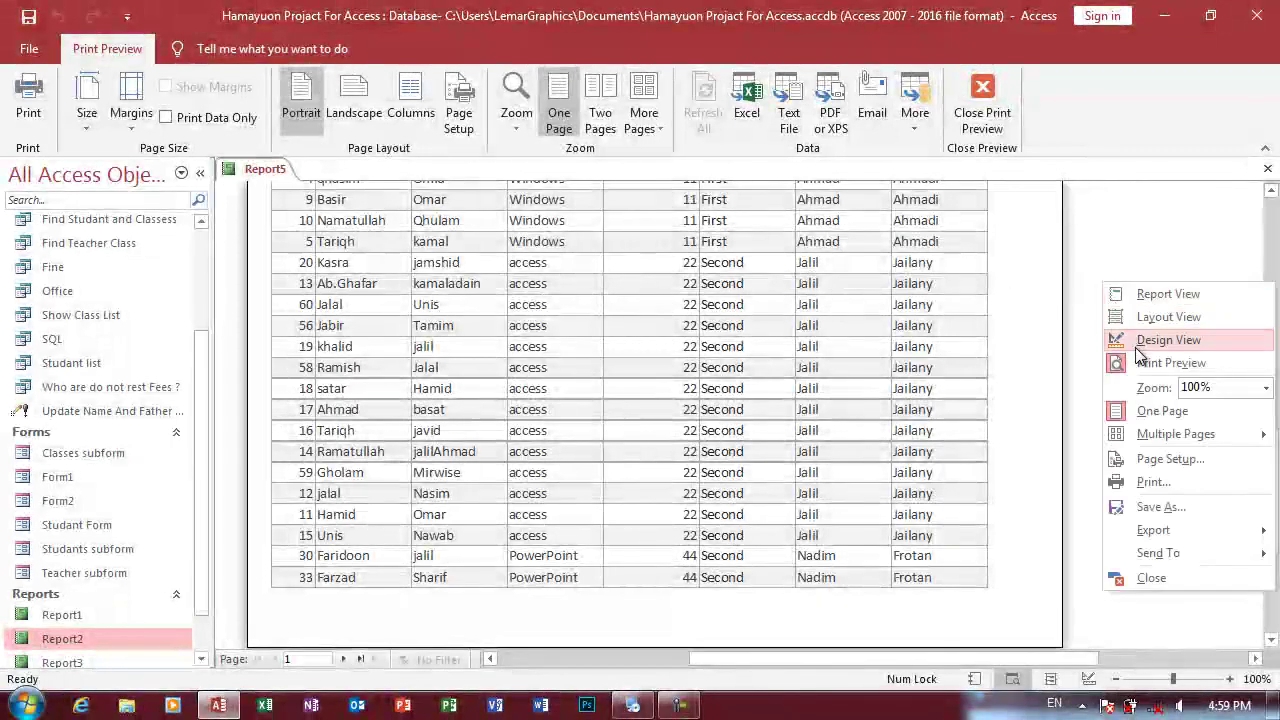
pyautogui.click(1140, 178)
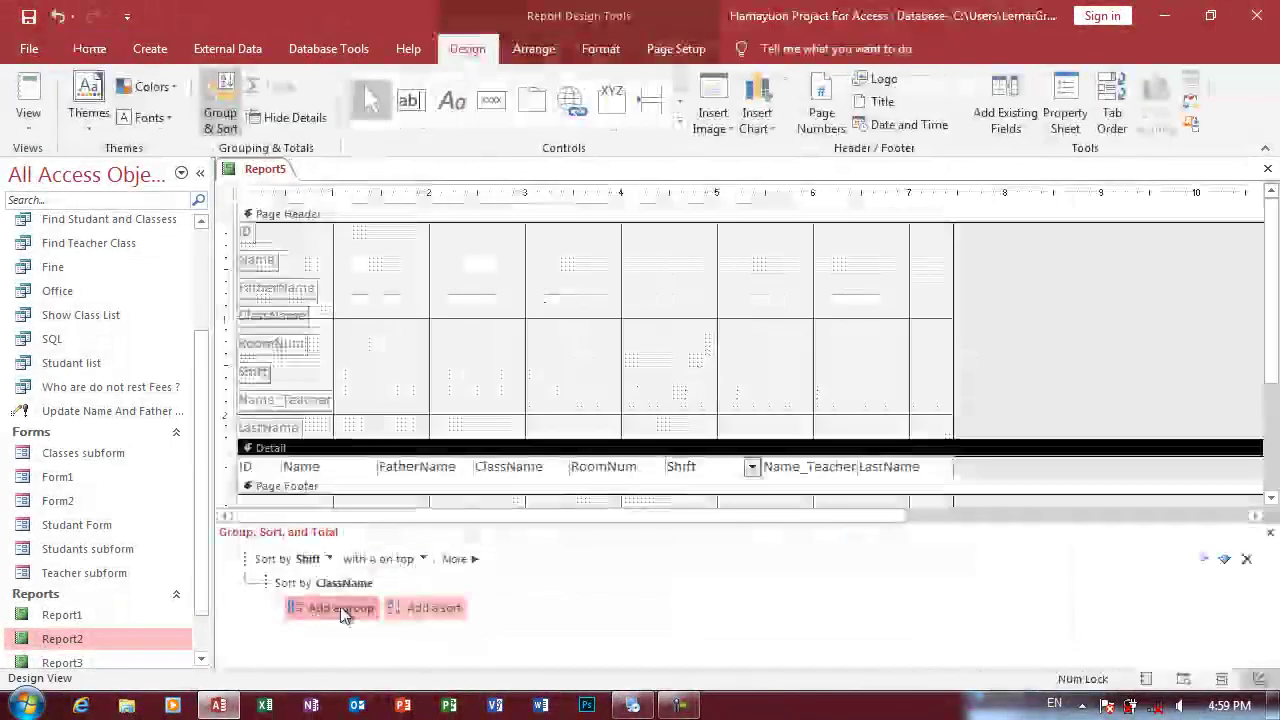
pyautogui.click(340, 608)
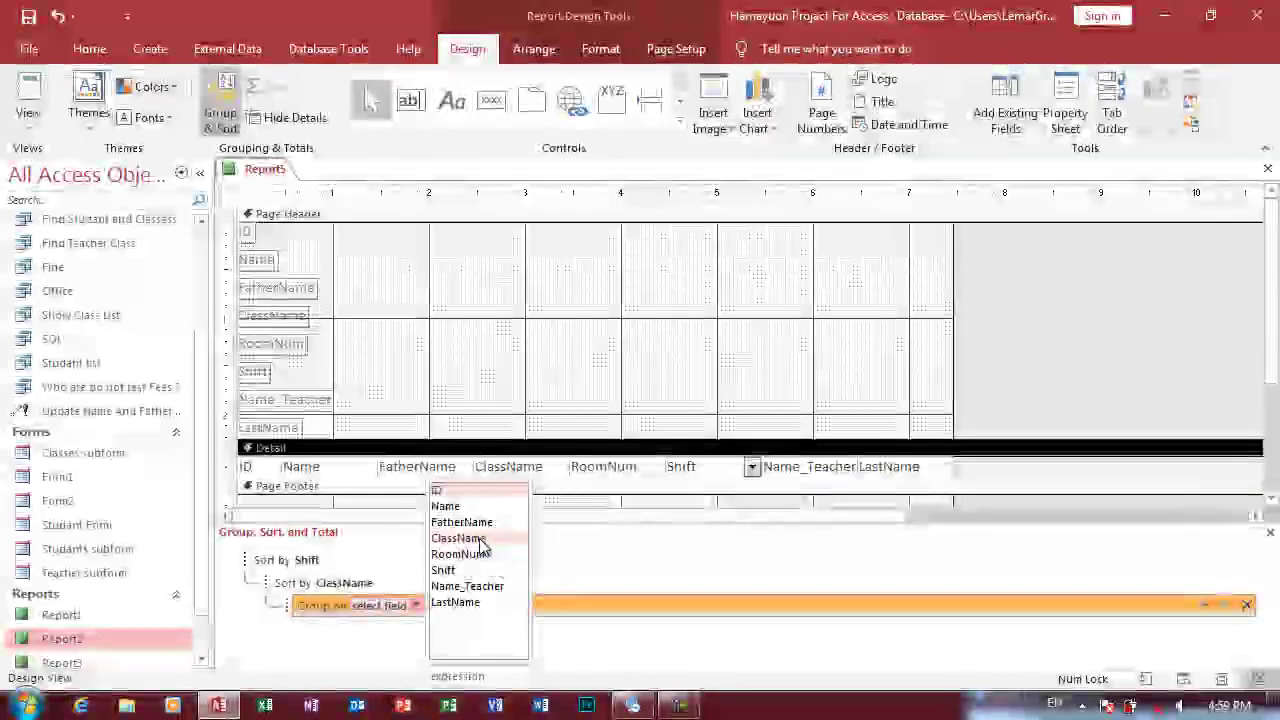
pyautogui.click(478, 540)
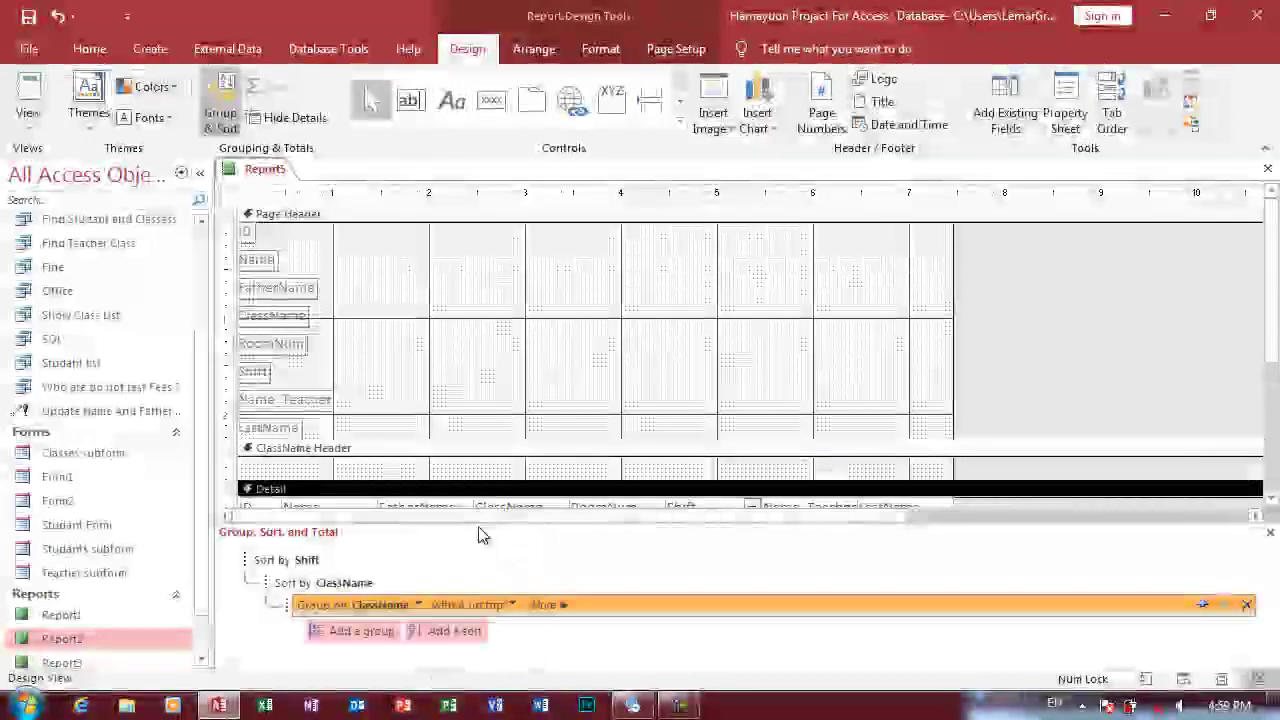
pyautogui.click(28, 120)
pyautogui.click(65, 163)
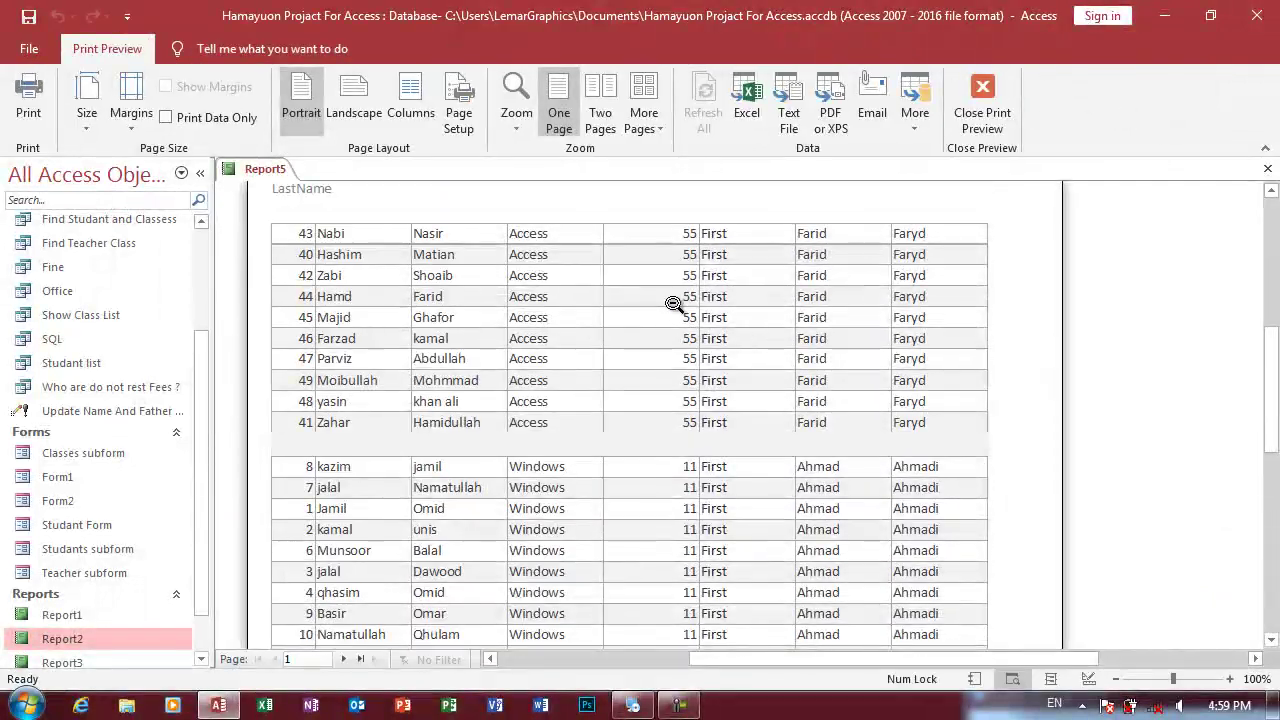
# - Review both pages of the class-grouped preview, then bring up the view shortcut menu
pyautogui.scroll(1, 650, 316)
pyautogui.scroll(-5, 651, 314)
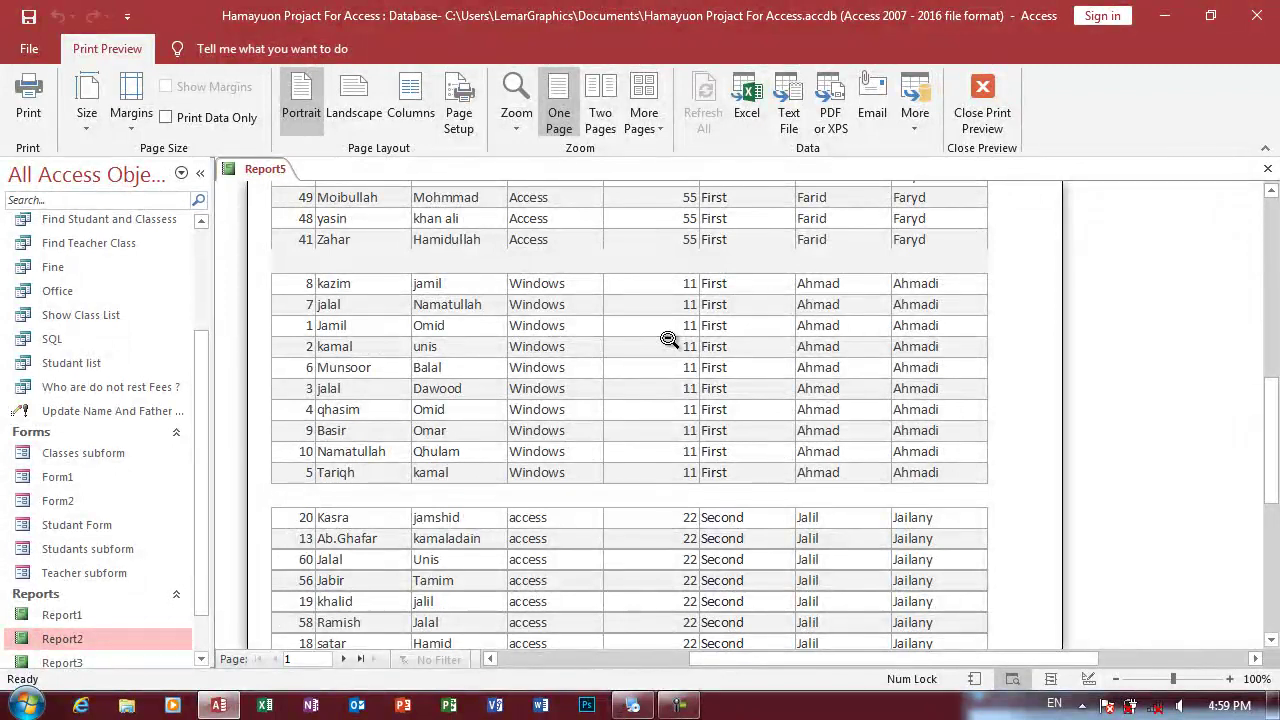
pyautogui.scroll(-5, 668, 340)
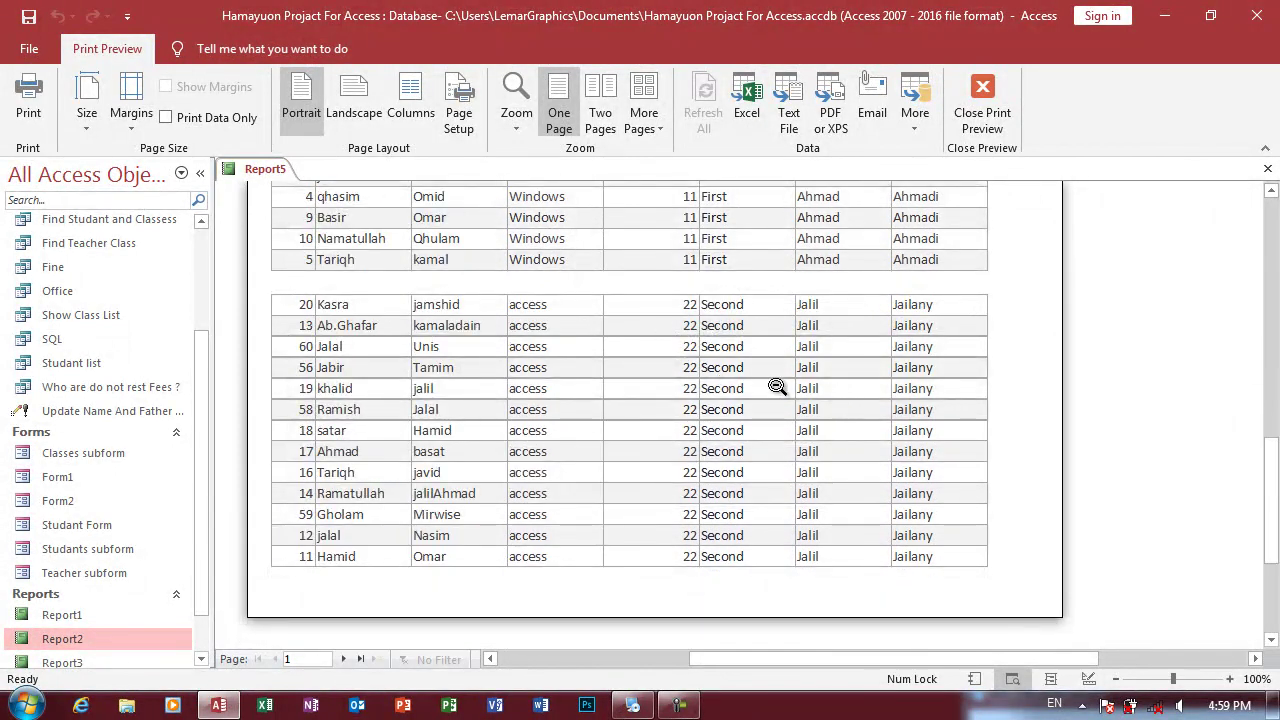
pyautogui.click(343, 659)
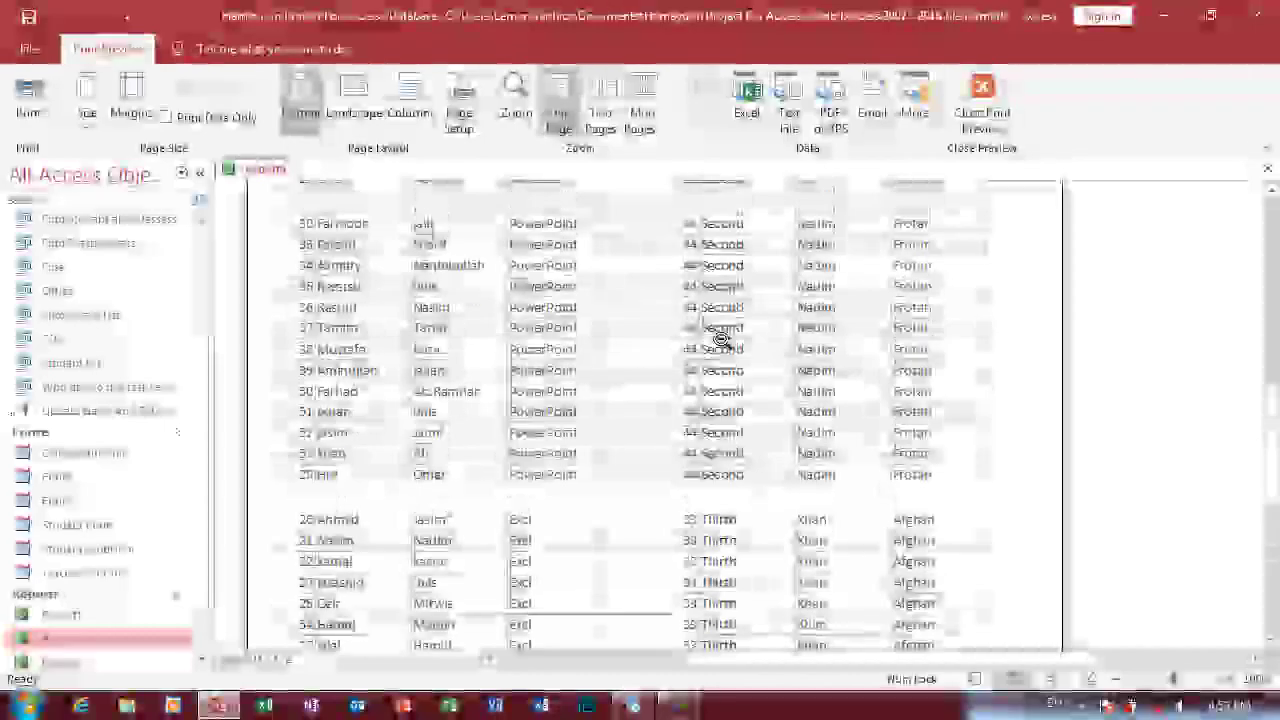
pyautogui.scroll(10, 723, 337)
pyautogui.scroll(6, 776, 449)
pyautogui.scroll(-7, 776, 449)
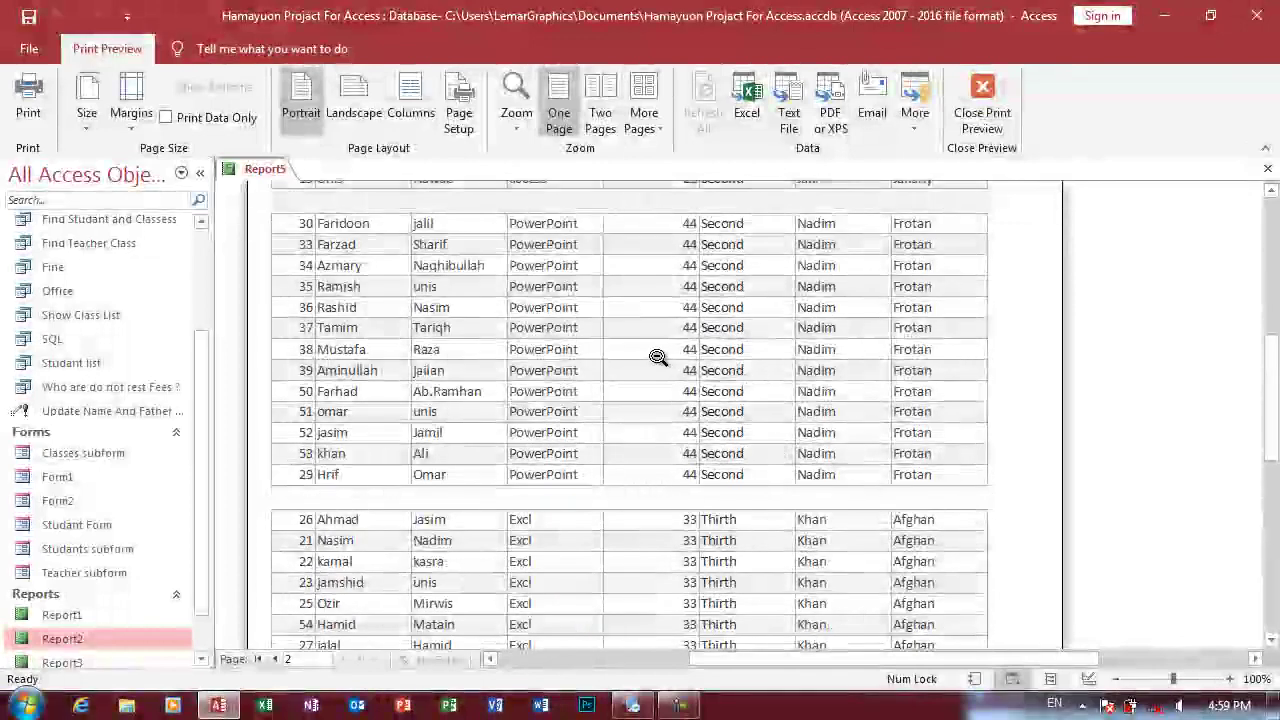
pyautogui.scroll(-8, 657, 357)
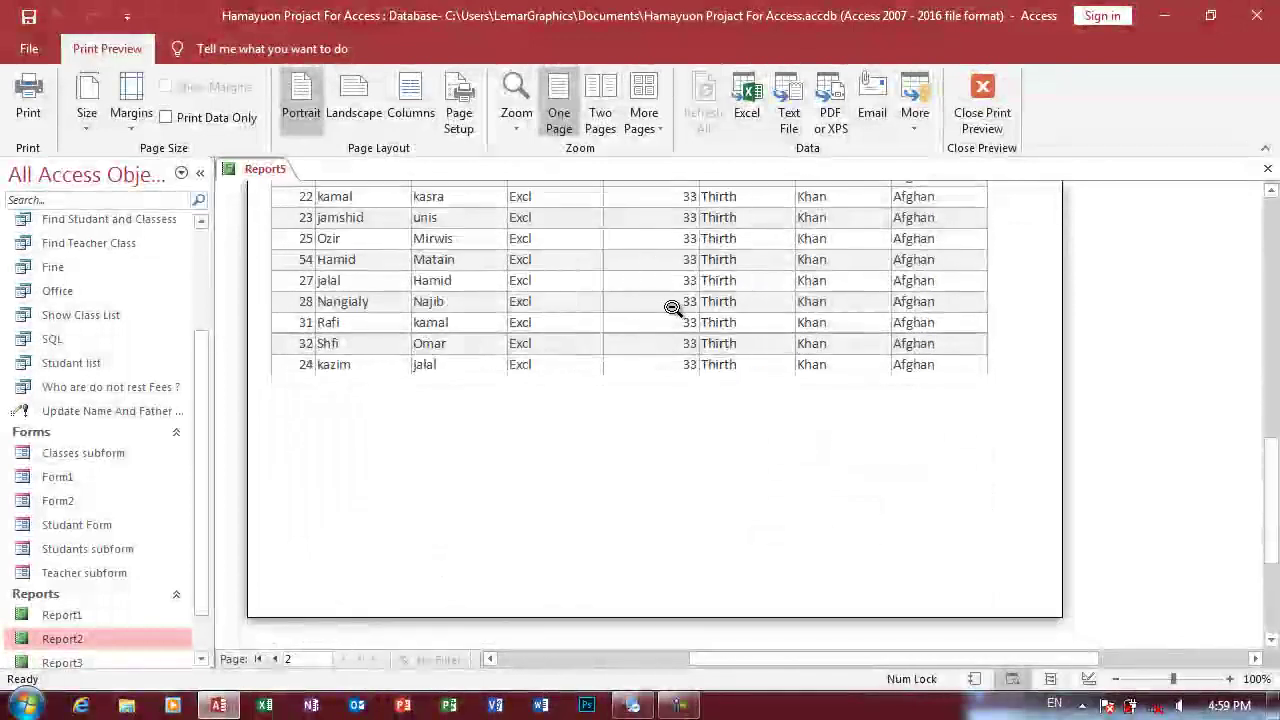
pyautogui.rightClick(720, 430)
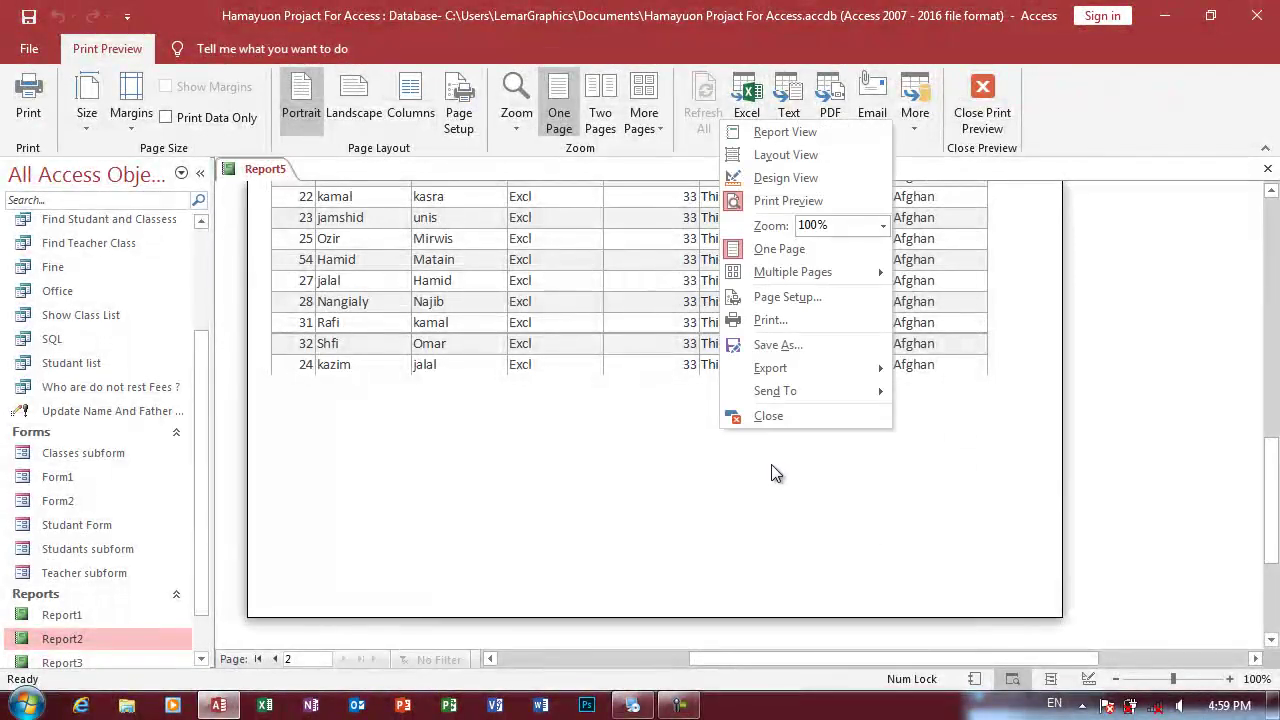
# - Show Report5 in Print Preview, zooming out to the full page and back in on the class rows
pyautogui.click(786, 180)
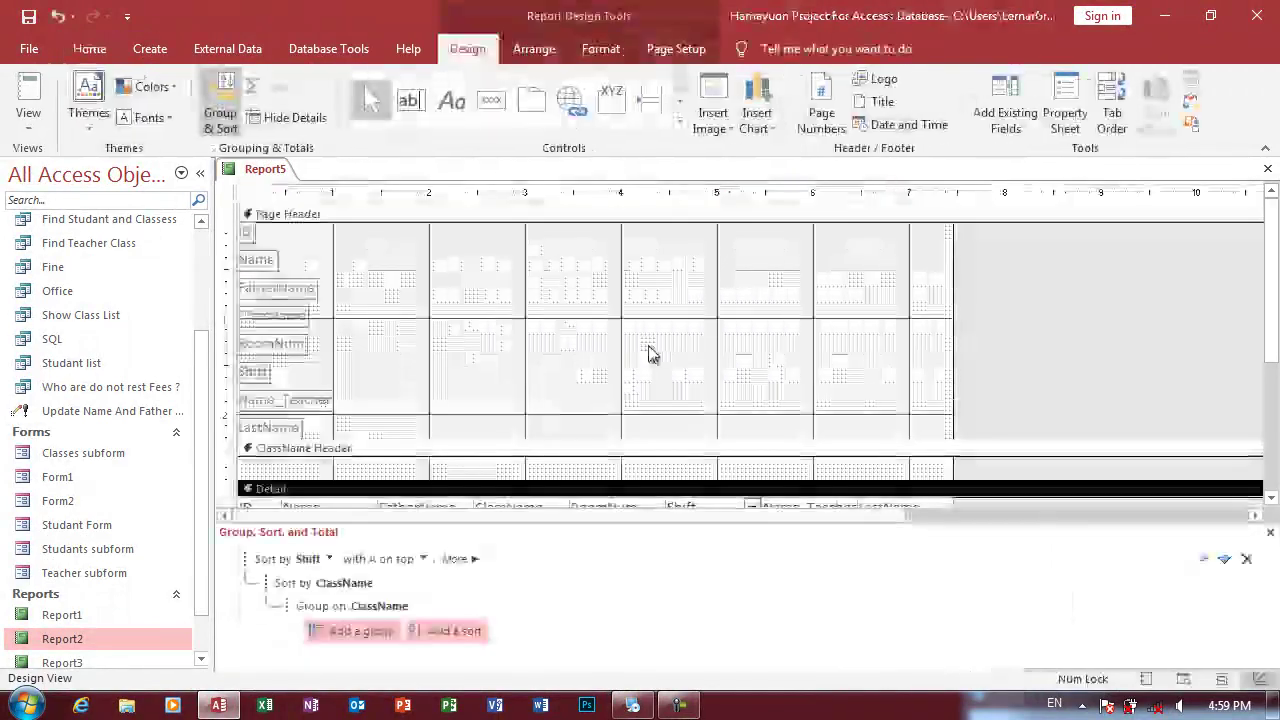
pyautogui.moveTo(1272, 300)
pyautogui.mouseDown()
pyautogui.moveTo(1272, 453)
pyautogui.moveTo(1268, 420)
pyautogui.mouseUp()
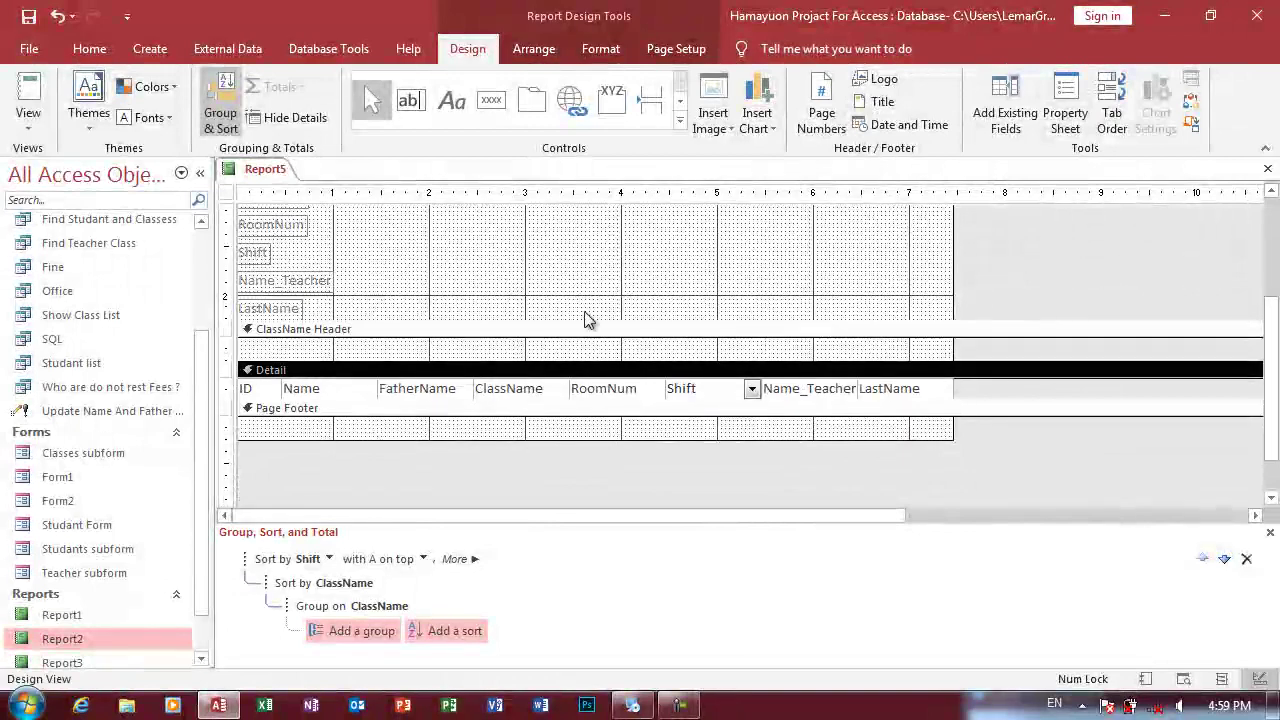
pyautogui.click(28, 120)
pyautogui.click(97, 219)
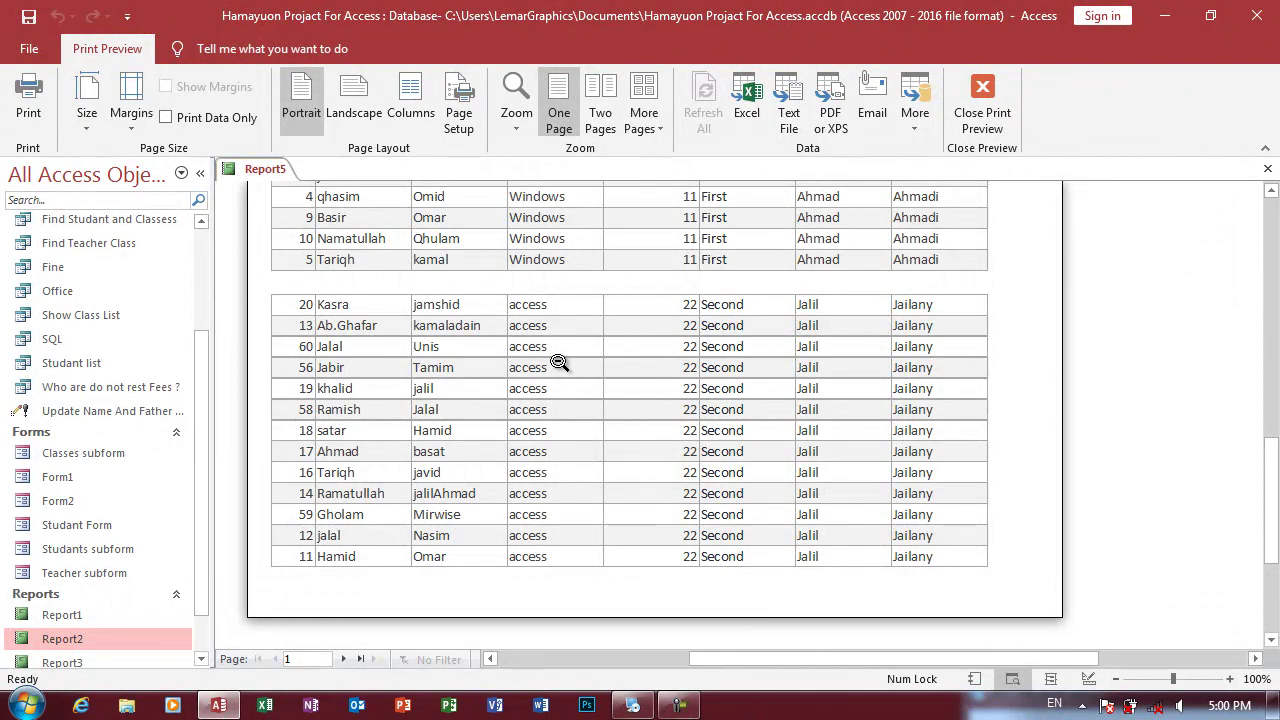
pyautogui.click(638, 371)
pyautogui.click(675, 400)
# - Move ClassName, RoomNum, Shift, Name_Teacher and LastName from Detail into the ClassName Header, then preview
pyautogui.rightClick(846, 405)
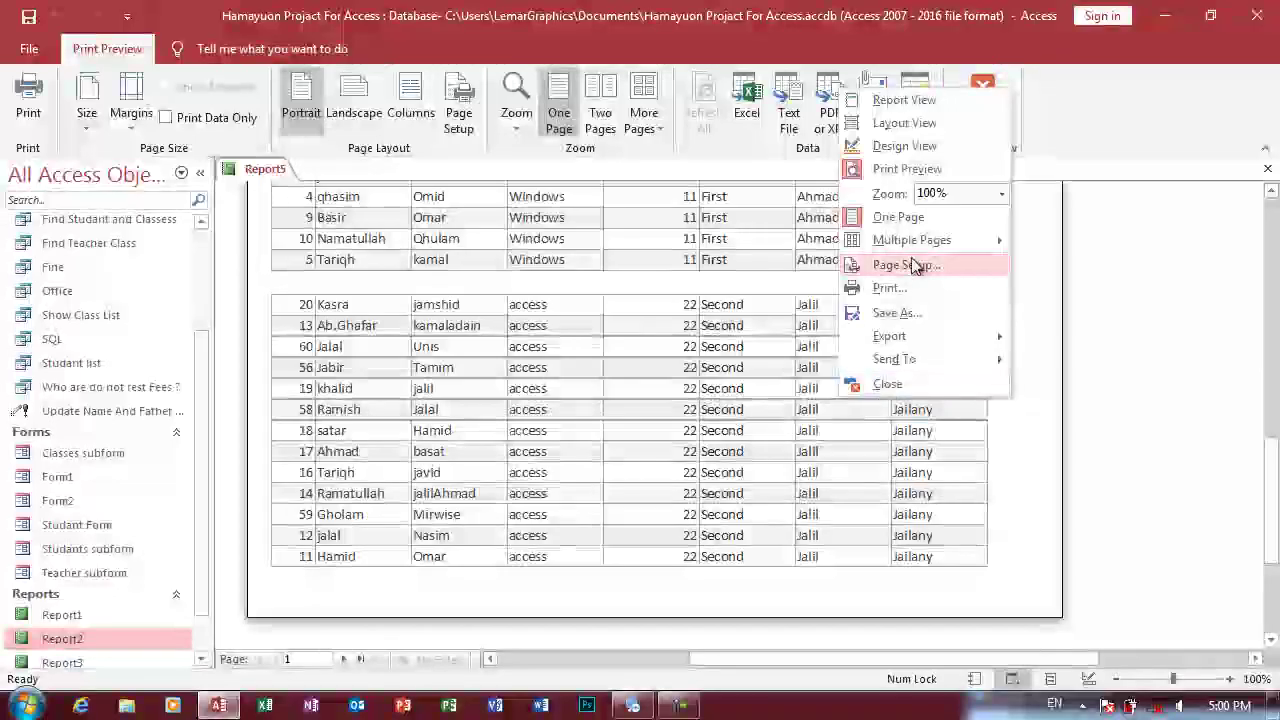
pyautogui.click(880, 145)
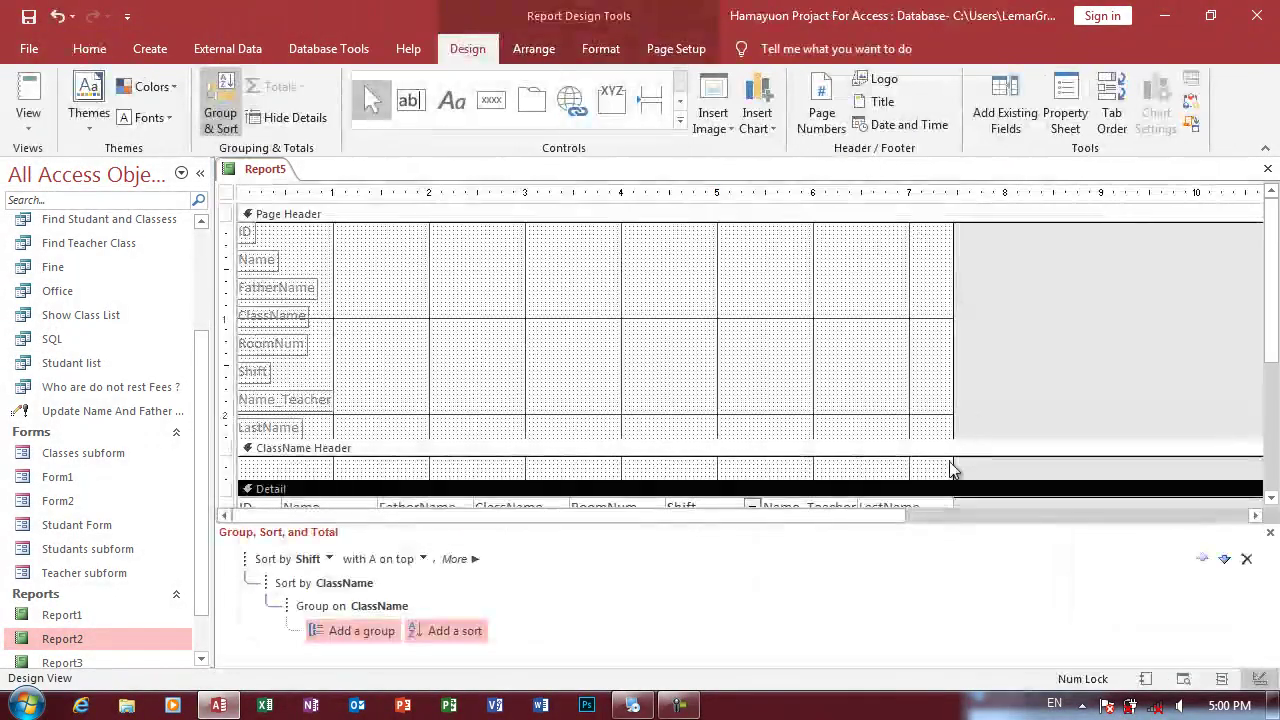
pyautogui.scroll(-3, 1154, 395)
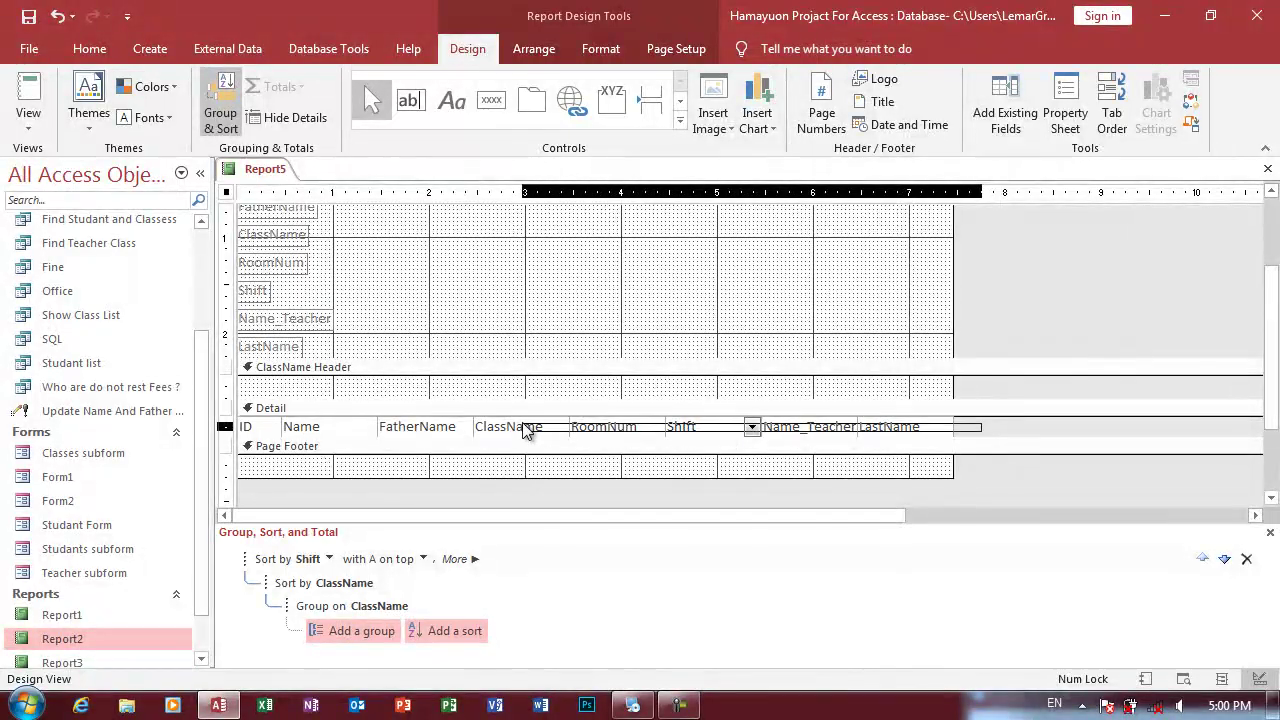
pyautogui.moveTo(980, 440); pyautogui.dragTo(523, 434)
pyautogui.press('Delete')
pyautogui.click(588, 369)
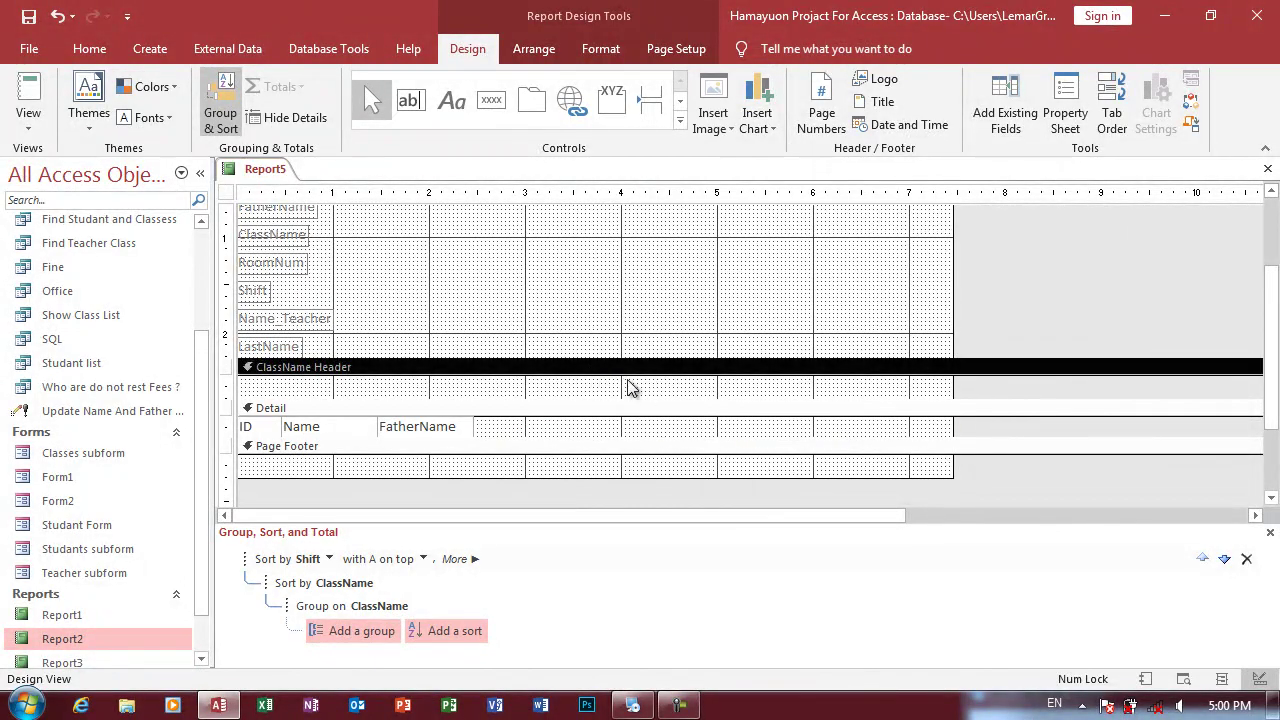
pyautogui.hotkey('ctrl', 'v')
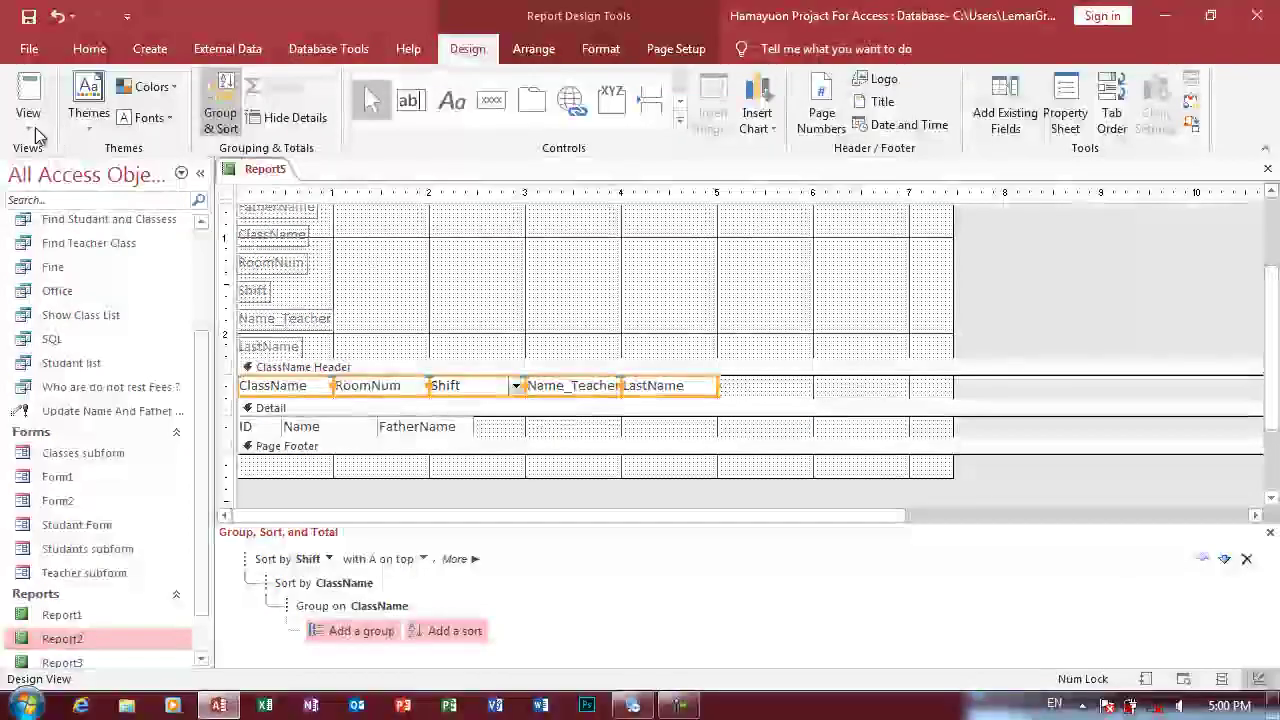
pyautogui.click(28, 120)
pyautogui.click(70, 208)
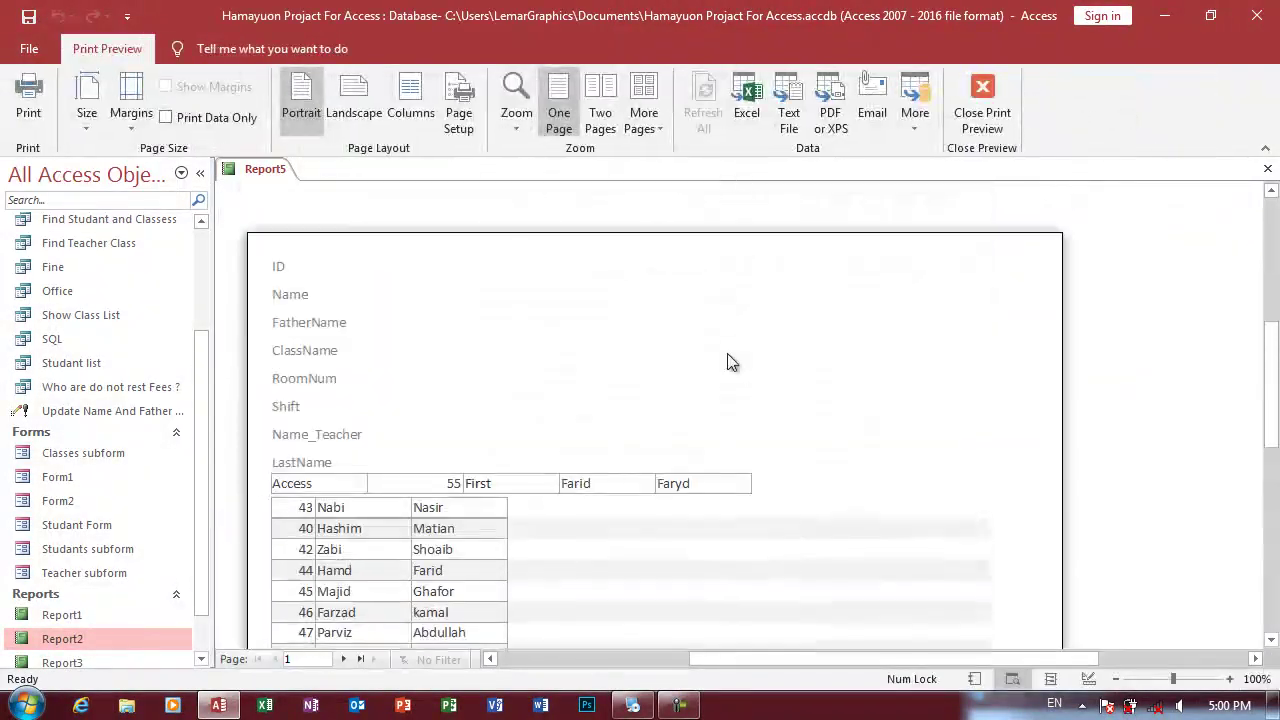
pyautogui.scroll(-2, 694, 363)
pyautogui.scroll(-1, 461, 376)
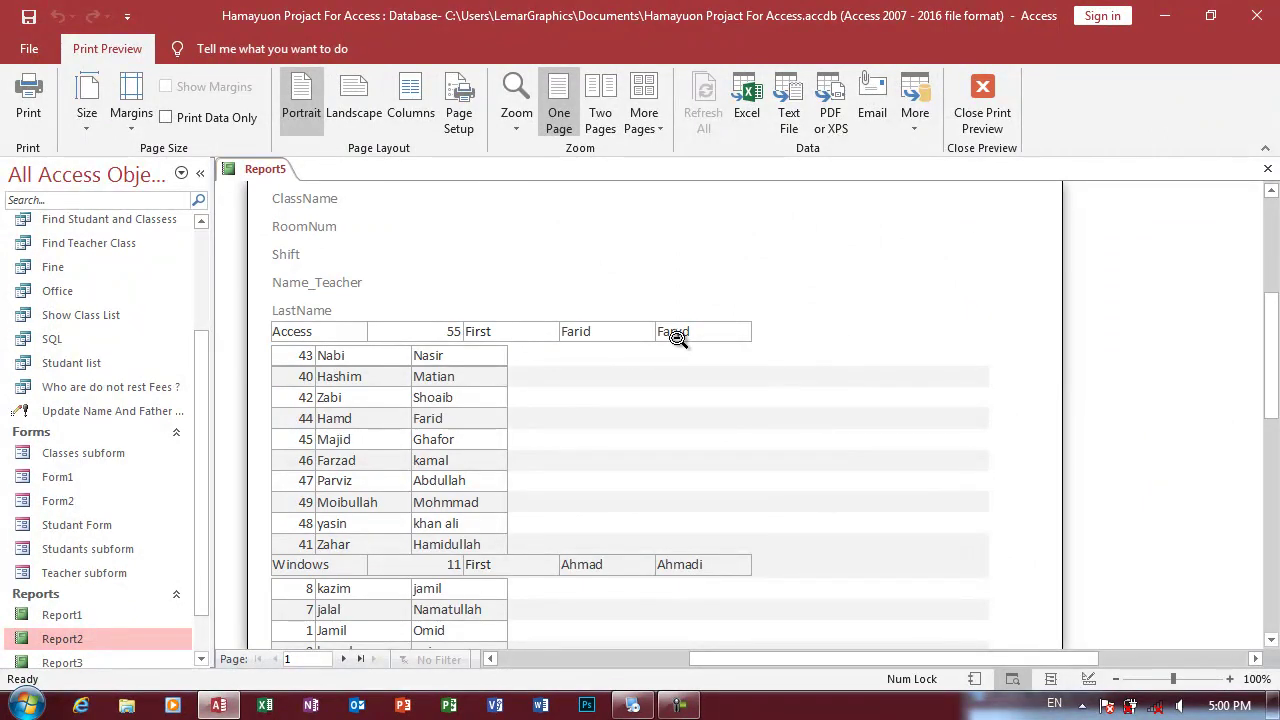
pyautogui.scroll(-4, 677, 338)
pyautogui.scroll(-1, 677, 338)
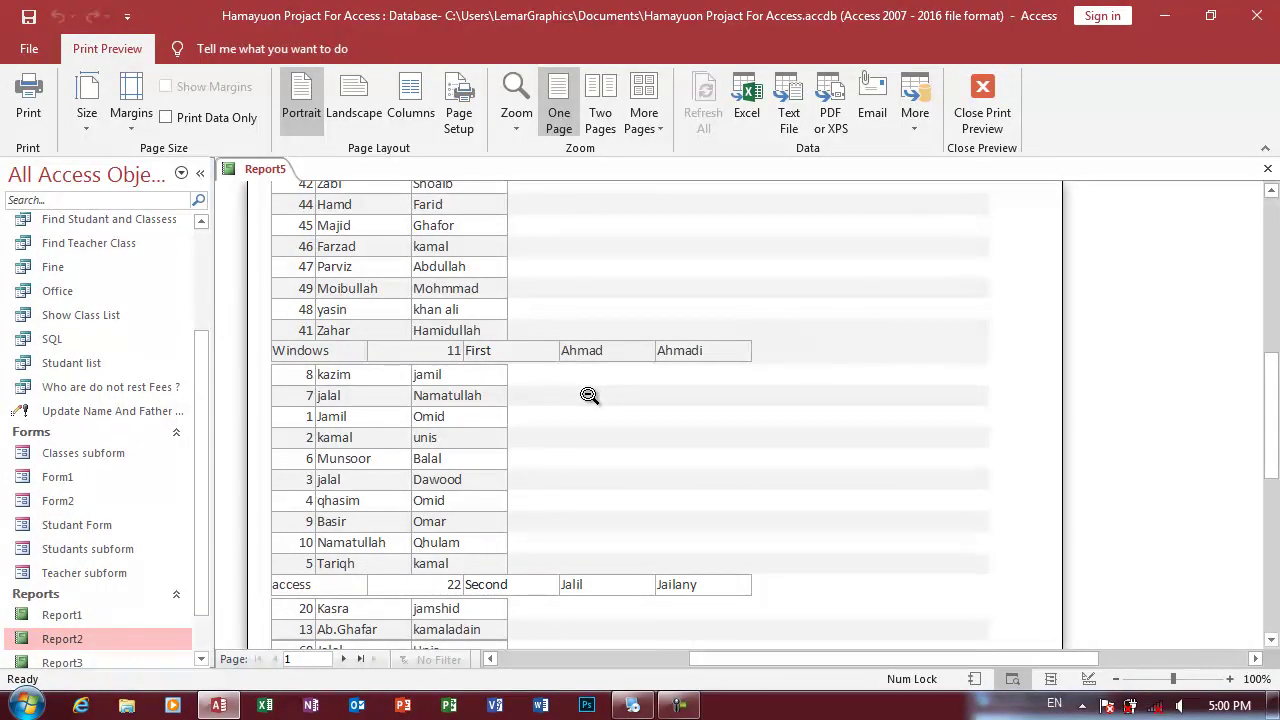
# - In Design View, place the Name and FatherName labels beside ID in the Page Header's top row
pyautogui.rightClick(738, 258)
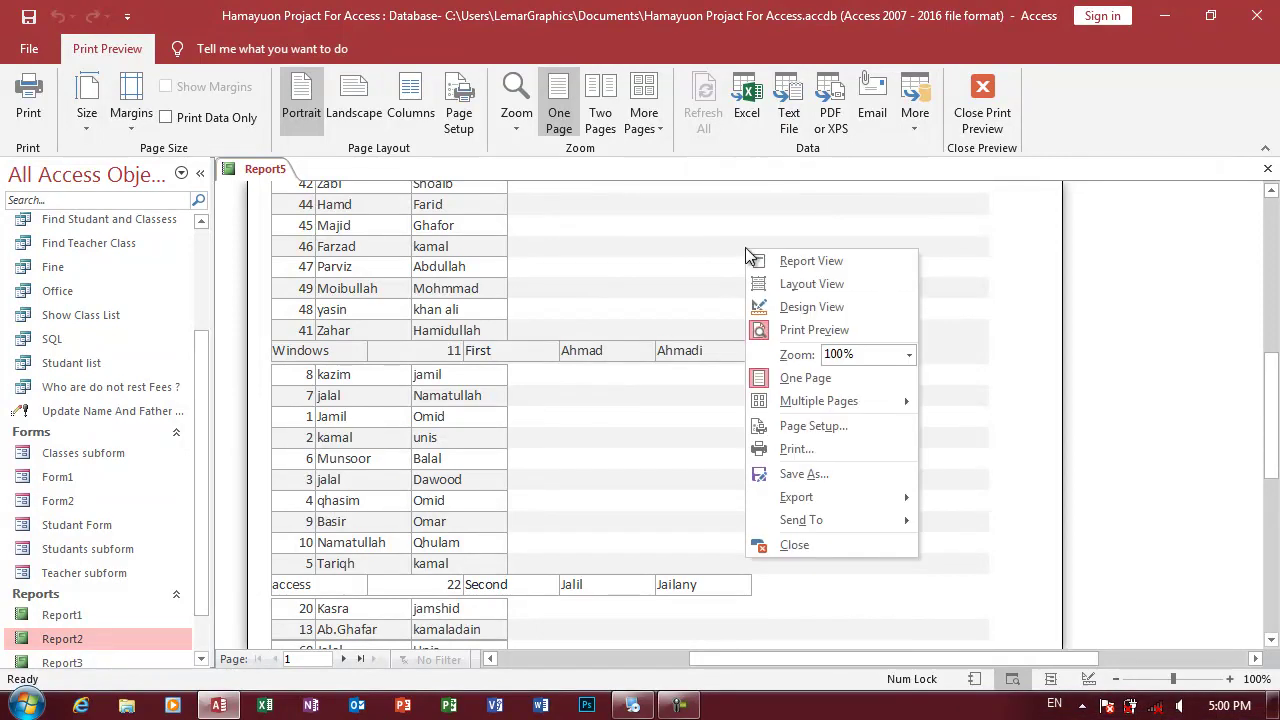
pyautogui.click(788, 306)
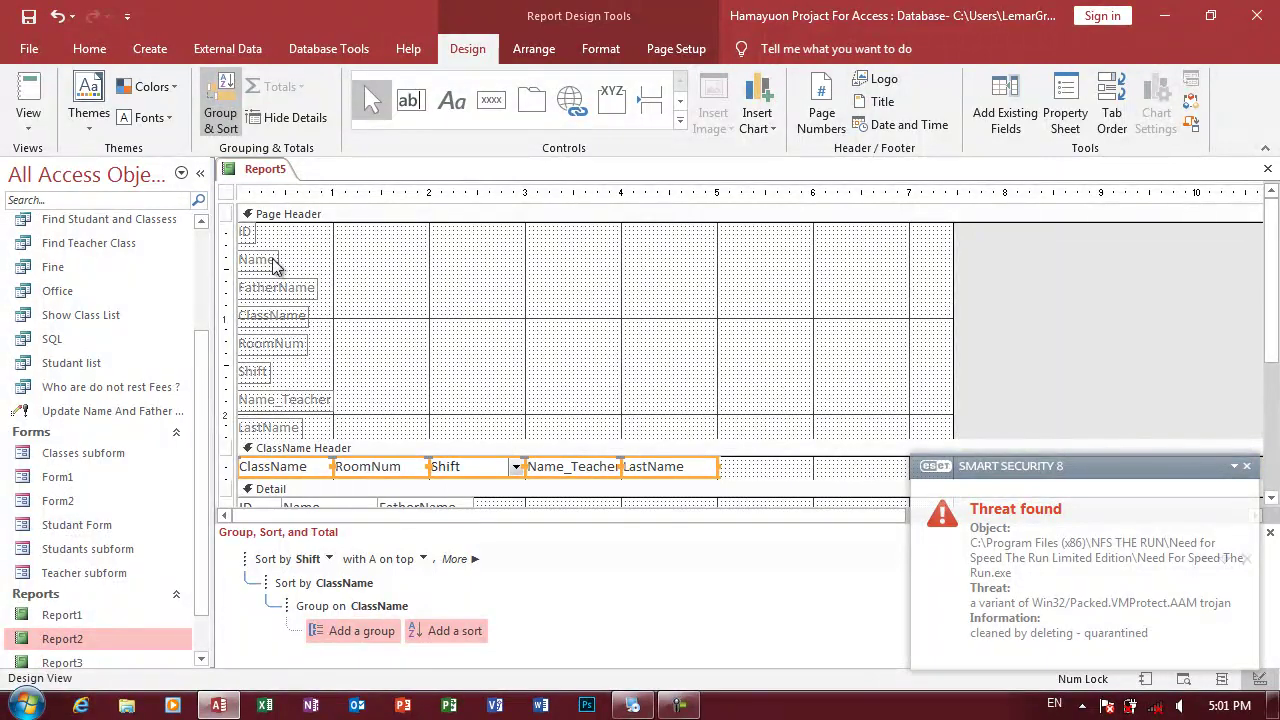
pyautogui.moveTo(276, 263); pyautogui.dragTo(312, 232)
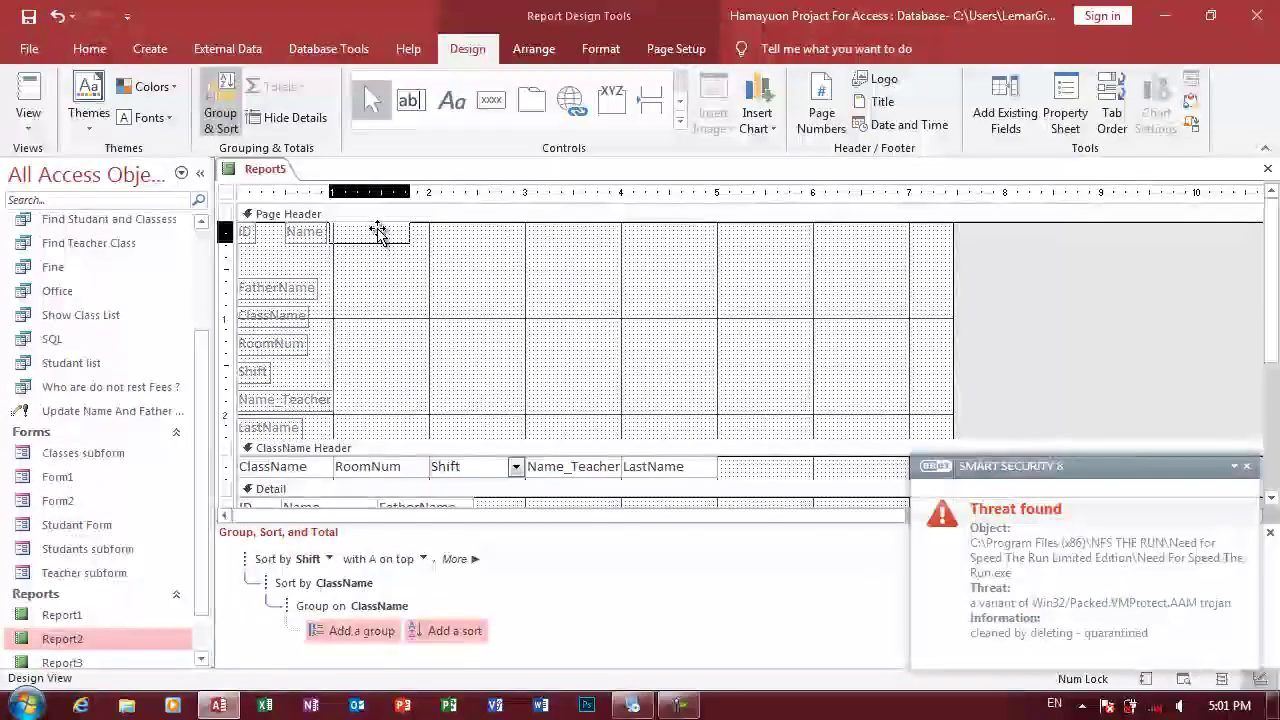
pyautogui.moveTo(312, 232); pyautogui.dragTo(378, 232)
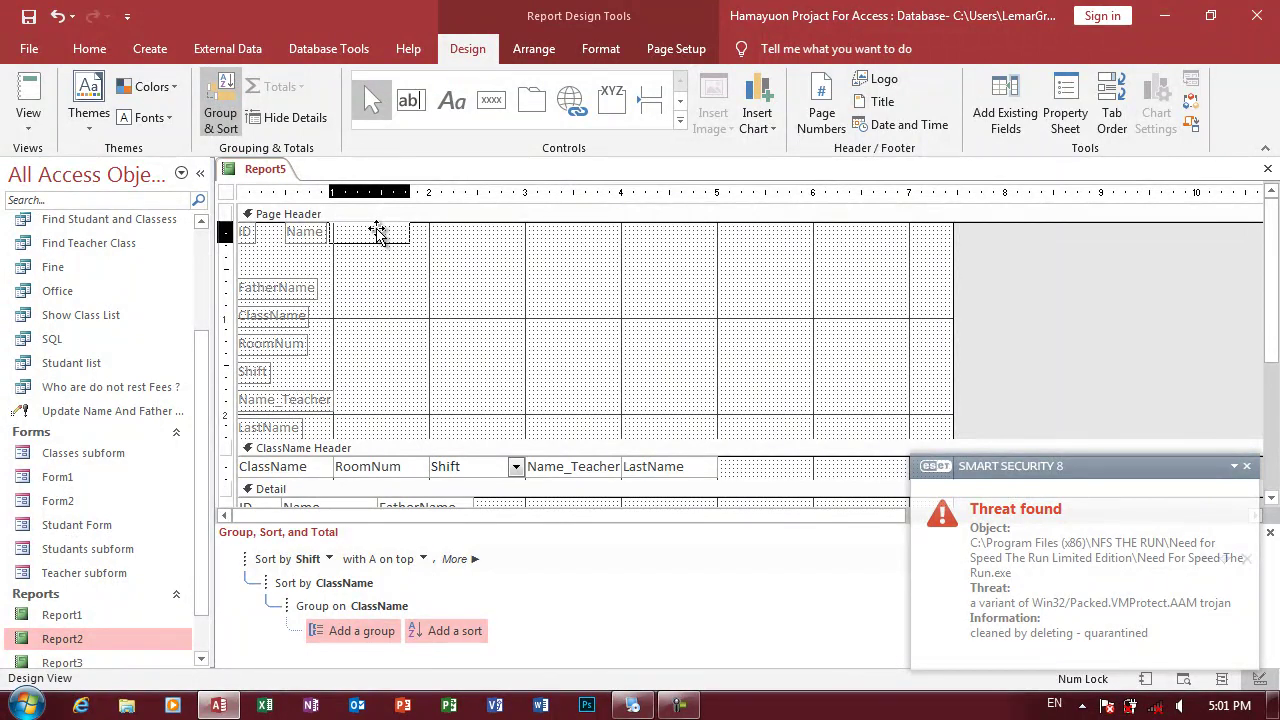
pyautogui.moveTo(378, 232); pyautogui.dragTo(408, 232)
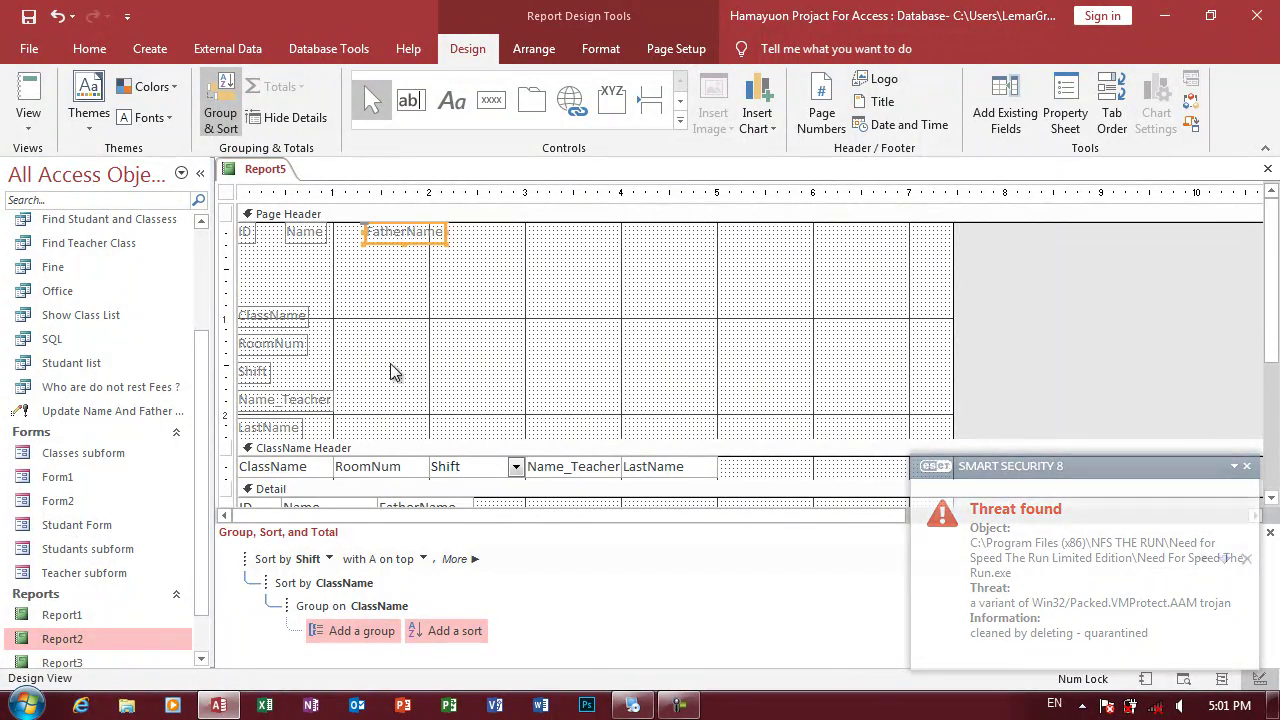
# - Raise the remaining class labels and close the Group, Sort, and Total pane
pyautogui.moveTo(325, 440); pyautogui.dragTo(279, 265)
pyautogui.hotkey('ctrl', 'z')
pyautogui.moveTo(283, 346); pyautogui.dragTo(298, 284)
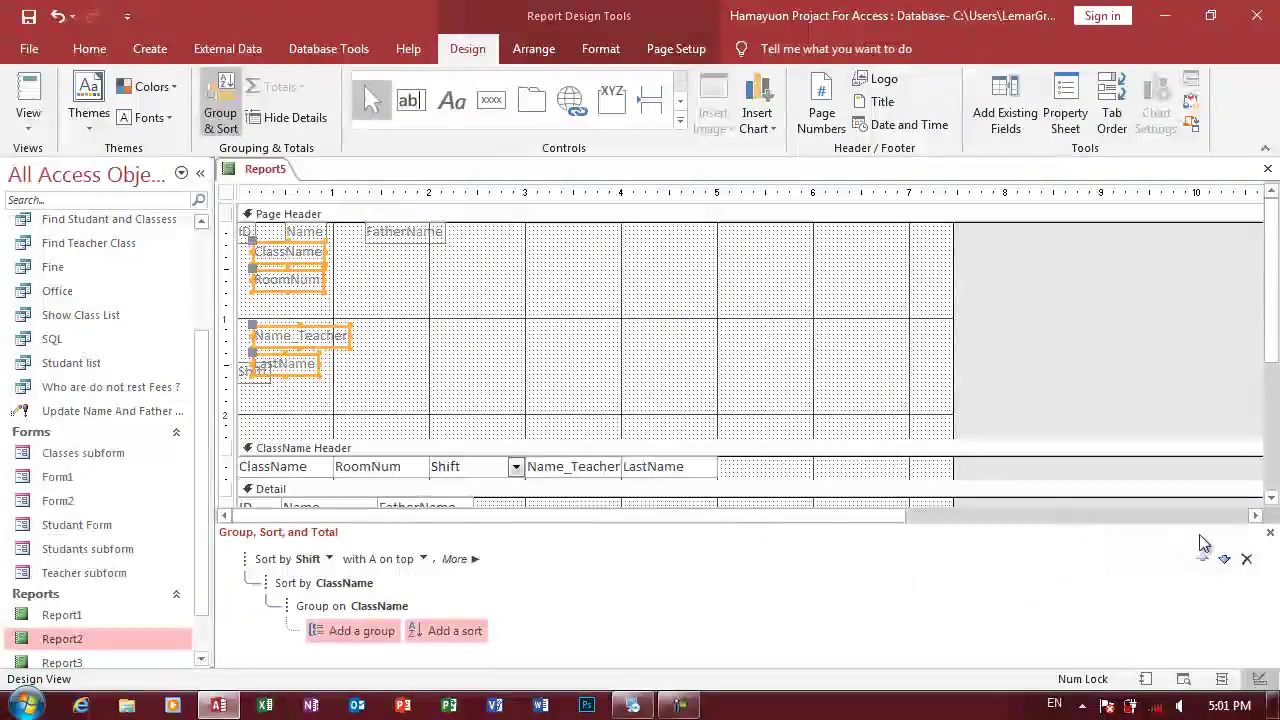
pyautogui.click(1270, 532)
pyautogui.scroll(-1, 1268, 400)
pyautogui.scroll(-1, 655, 458)
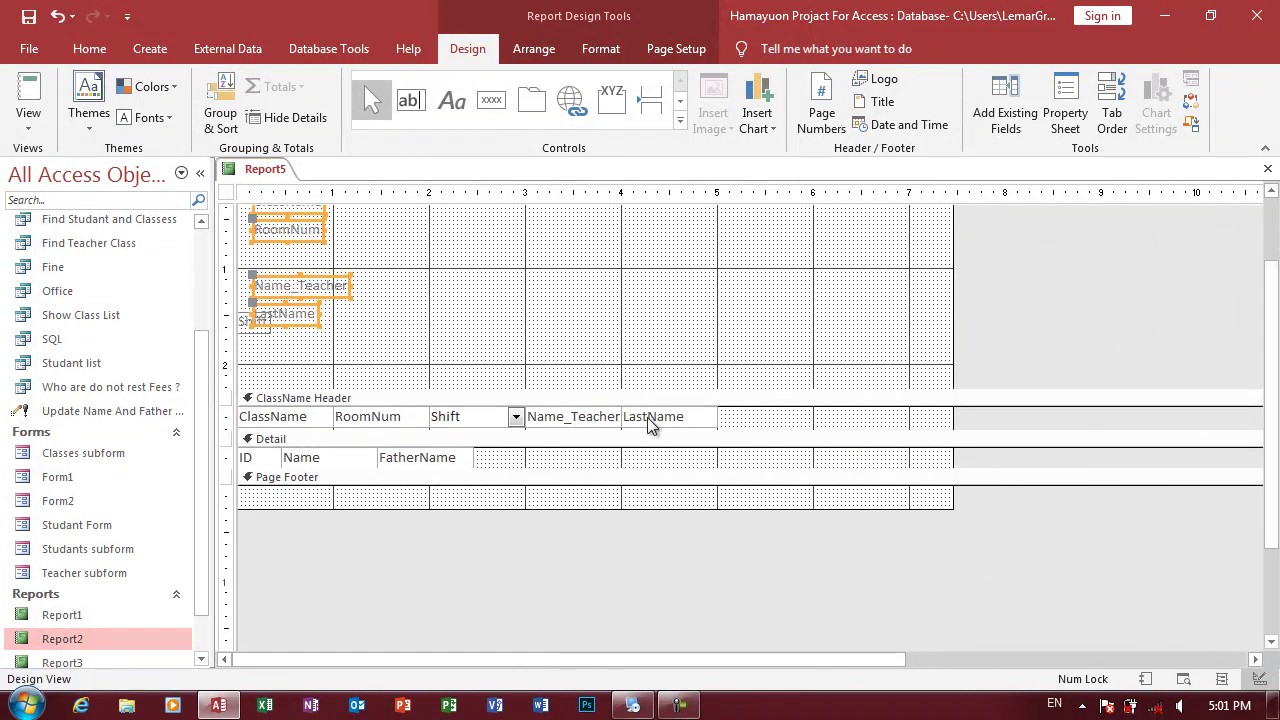
# - Enlarge the ClassName Header, shift LastName and Name_Teacher right, and add the Name_Teacher label beside its field
pyautogui.moveTo(651, 431); pyautogui.dragTo(660, 486)
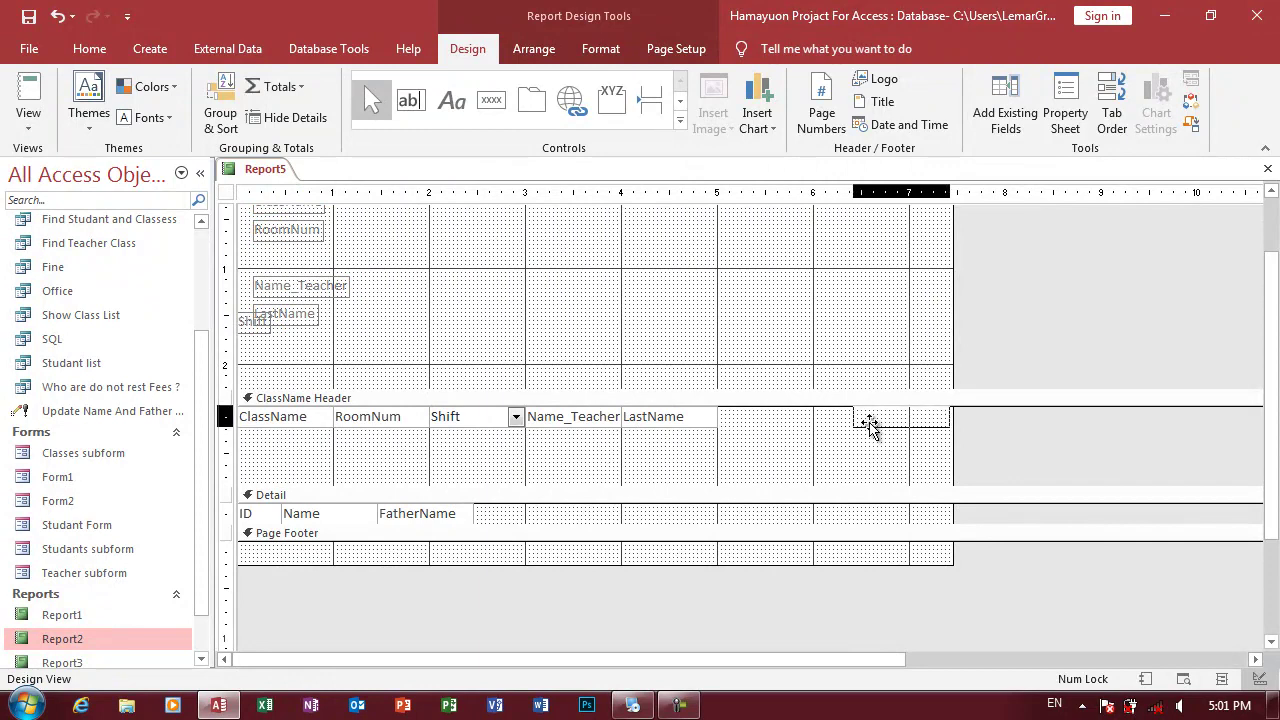
pyautogui.moveTo(636, 427); pyautogui.dragTo(869, 427)
pyautogui.moveTo(595, 428); pyautogui.dragTo(829, 420)
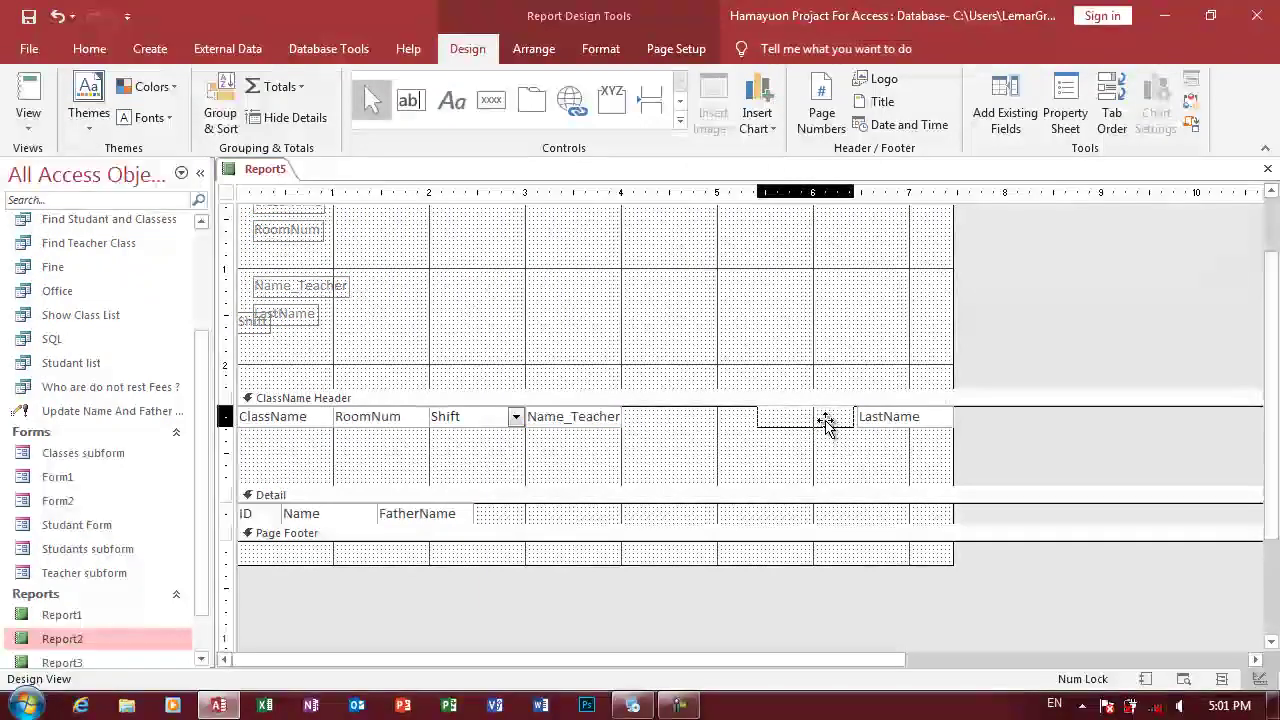
pyautogui.click(316, 288)
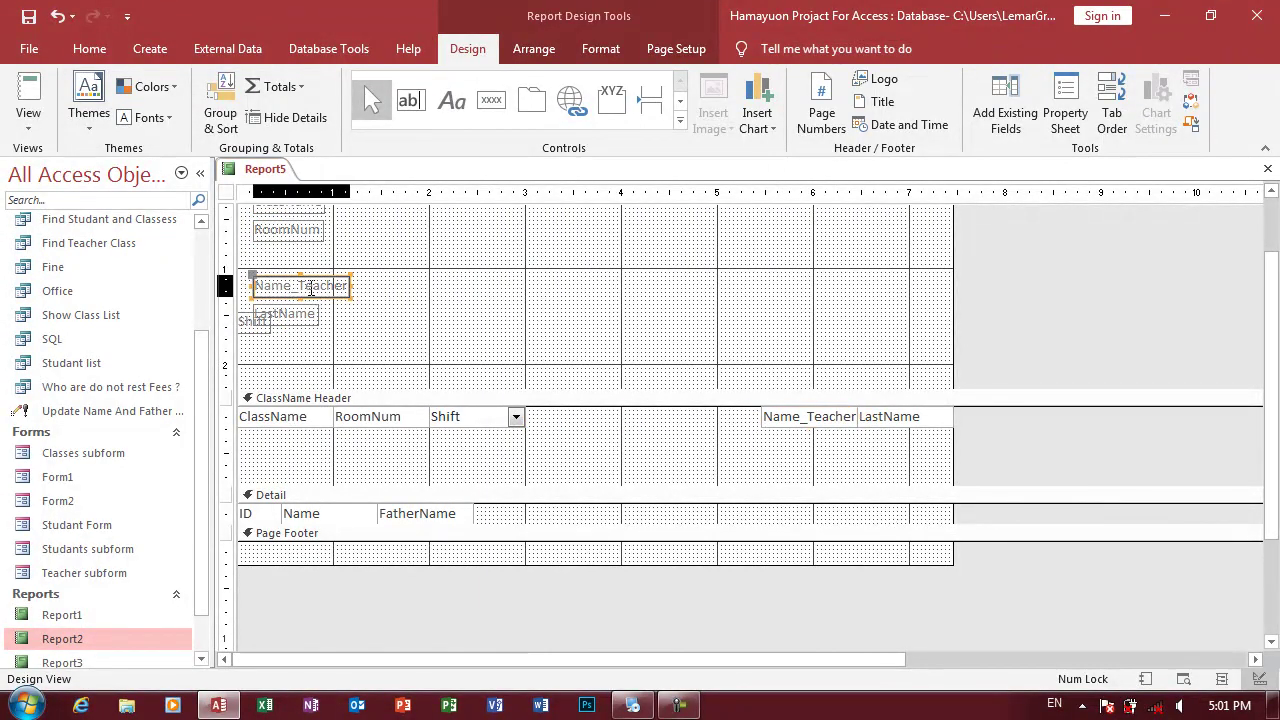
pyautogui.press('Delete')
pyautogui.click(608, 417)
pyautogui.hotkey('ctrl', 'v')
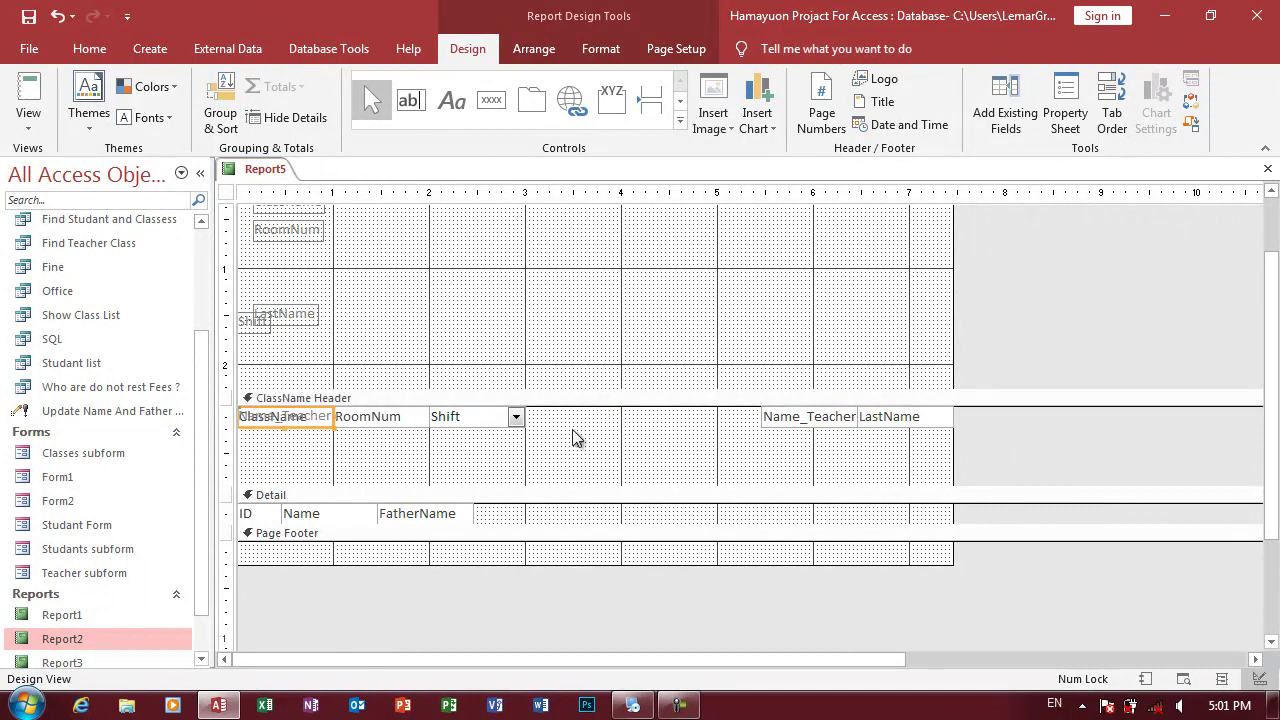
pyautogui.moveTo(305, 422)
pyautogui.mouseDown()
pyautogui.moveTo(667, 455)
pyautogui.moveTo(733, 431)
pyautogui.mouseUp()
# - Place the Shift field and label under Name_Teacher, with the RoomNum field below Shift
pyautogui.moveTo(484, 424); pyautogui.dragTo(786, 443)
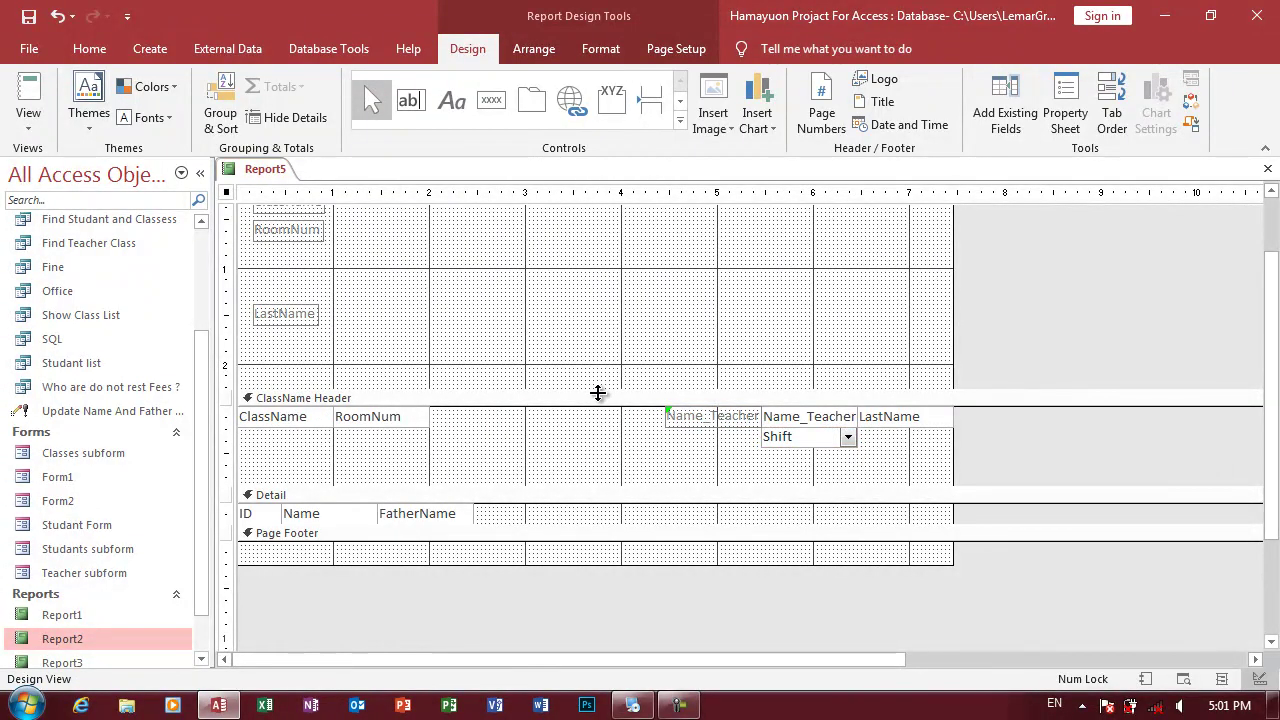
pyautogui.click(603, 408)
pyautogui.click(262, 418)
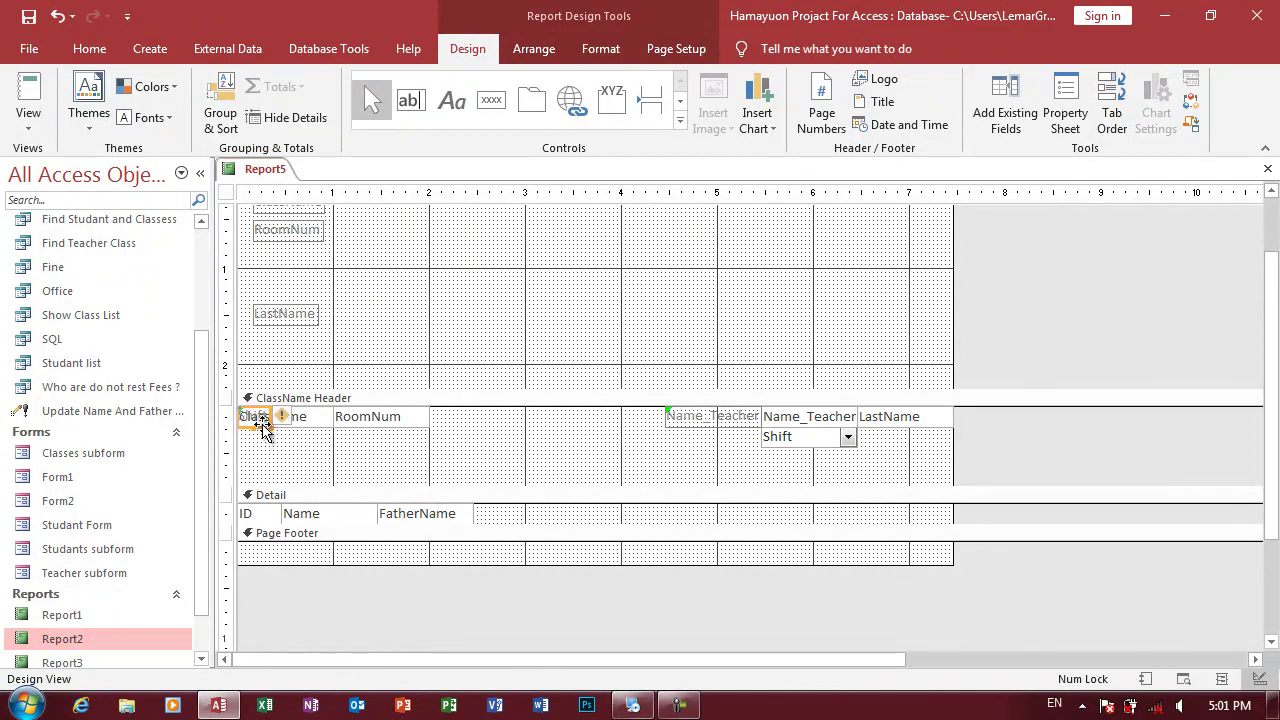
pyautogui.moveTo(262, 423); pyautogui.dragTo(726, 448)
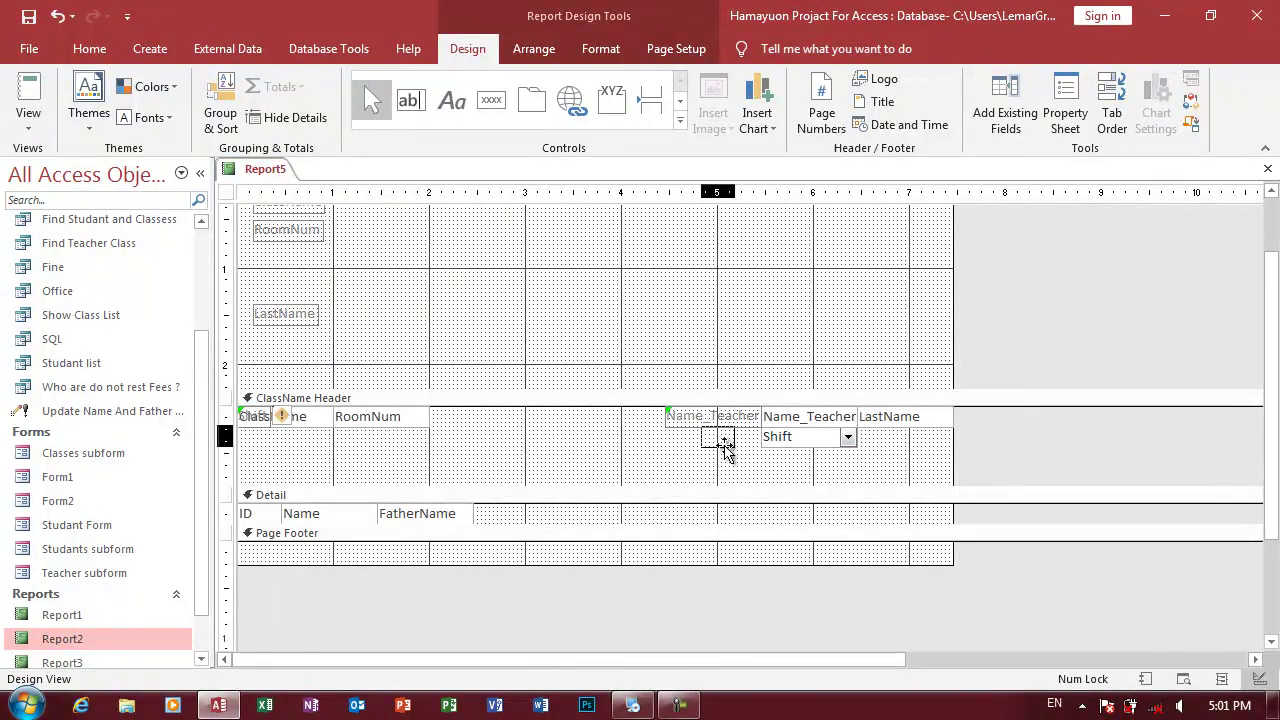
pyautogui.moveTo(726, 448); pyautogui.dragTo(688, 448)
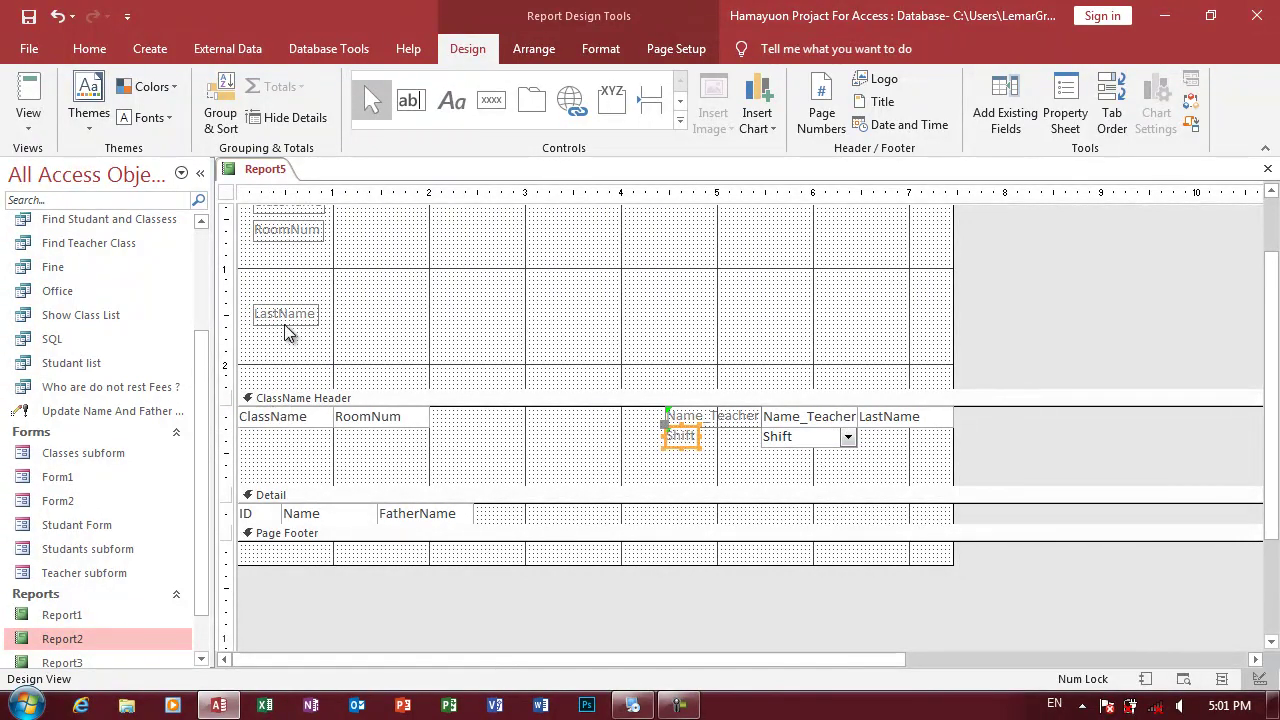
pyautogui.moveTo(376, 432); pyautogui.dragTo(806, 468)
# - Bring the RoomNum label from the Page Header into the ClassName Header beside its field
pyautogui.click(303, 236)
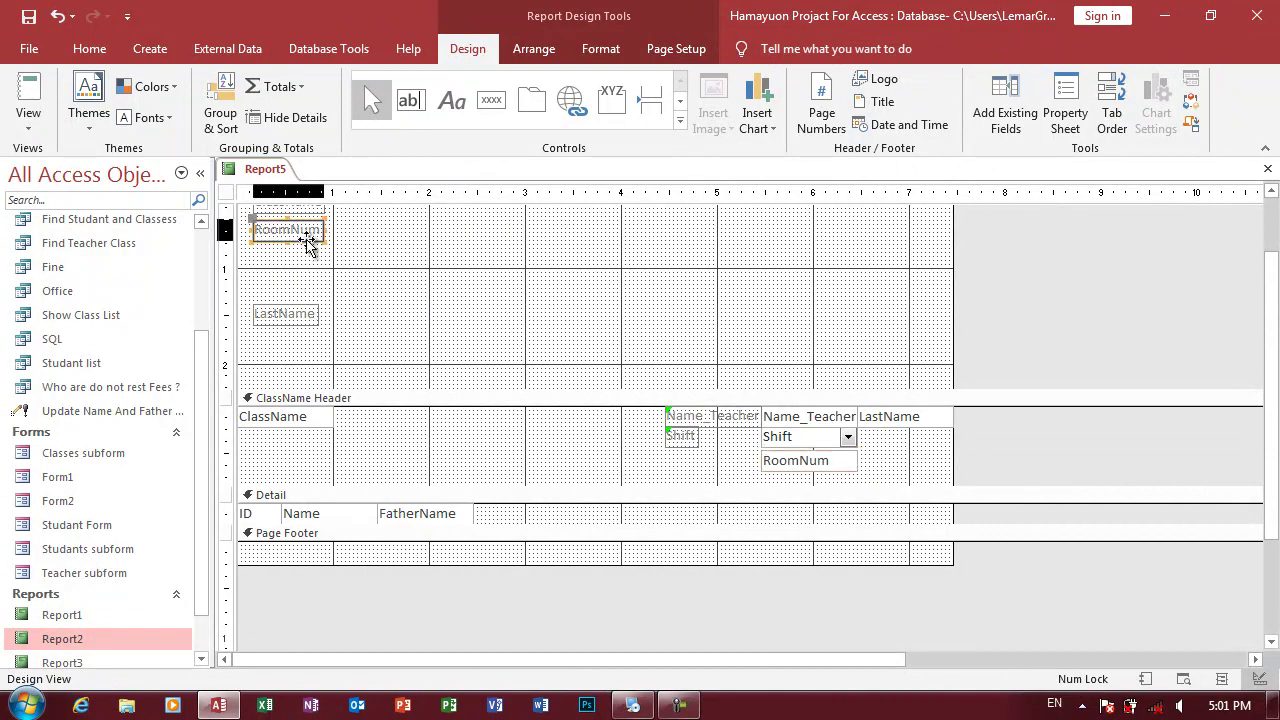
pyautogui.press('Delete')
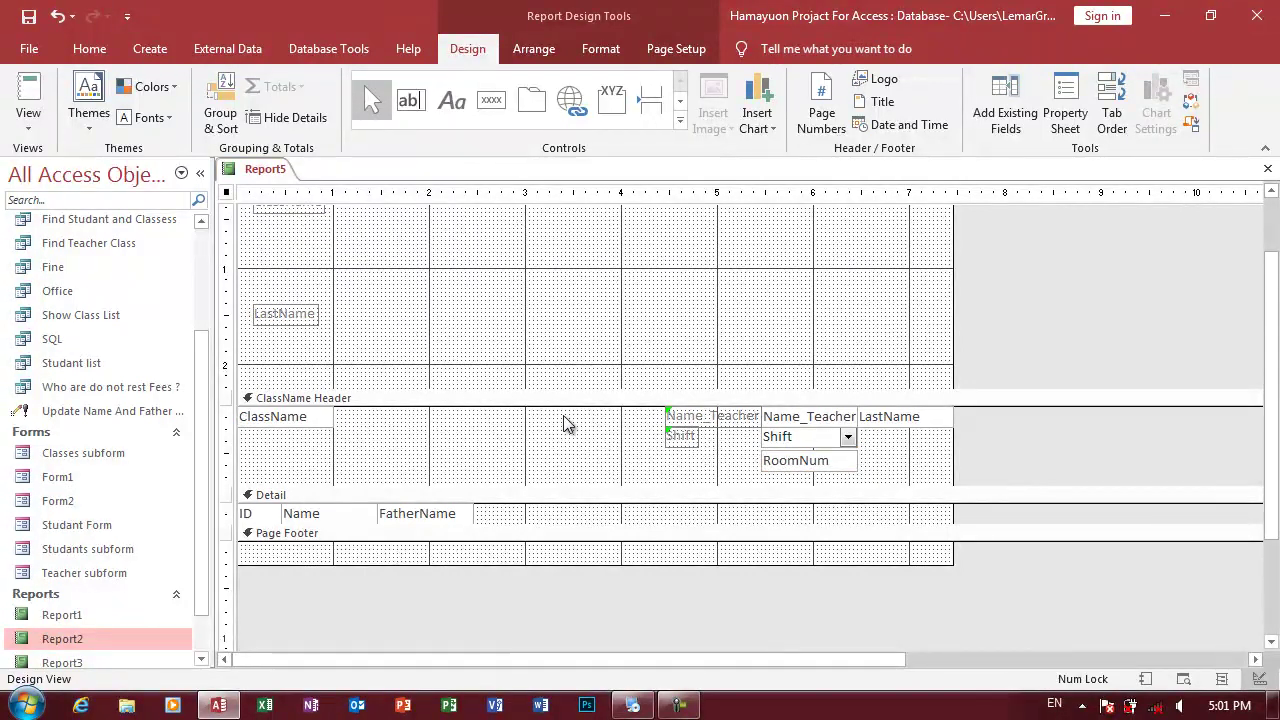
pyautogui.click(563, 400)
pyautogui.press('Delete')
pyautogui.hotkey('ctrl', 'z')
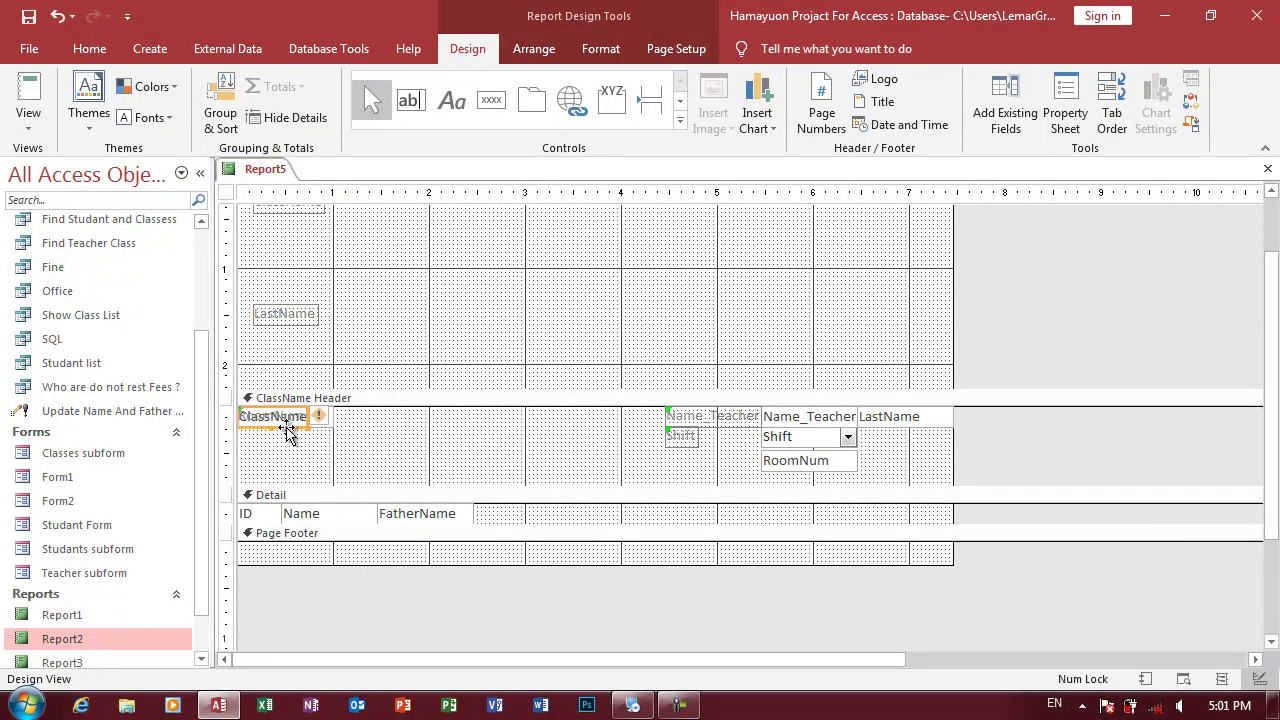
pyautogui.moveTo(286, 426)
pyautogui.mouseDown()
pyautogui.moveTo(725, 476)
pyautogui.moveTo(713, 476)
pyautogui.mouseUp()
# - Add the ClassName field and label below RoomNum, shift both pairs left, and shorten the header
pyautogui.moveTo(309, 219); pyautogui.dragTo(325, 276)
pyautogui.moveTo(291, 424); pyautogui.dragTo(812, 493)
pyautogui.click(315, 271)
pyautogui.press('Delete')
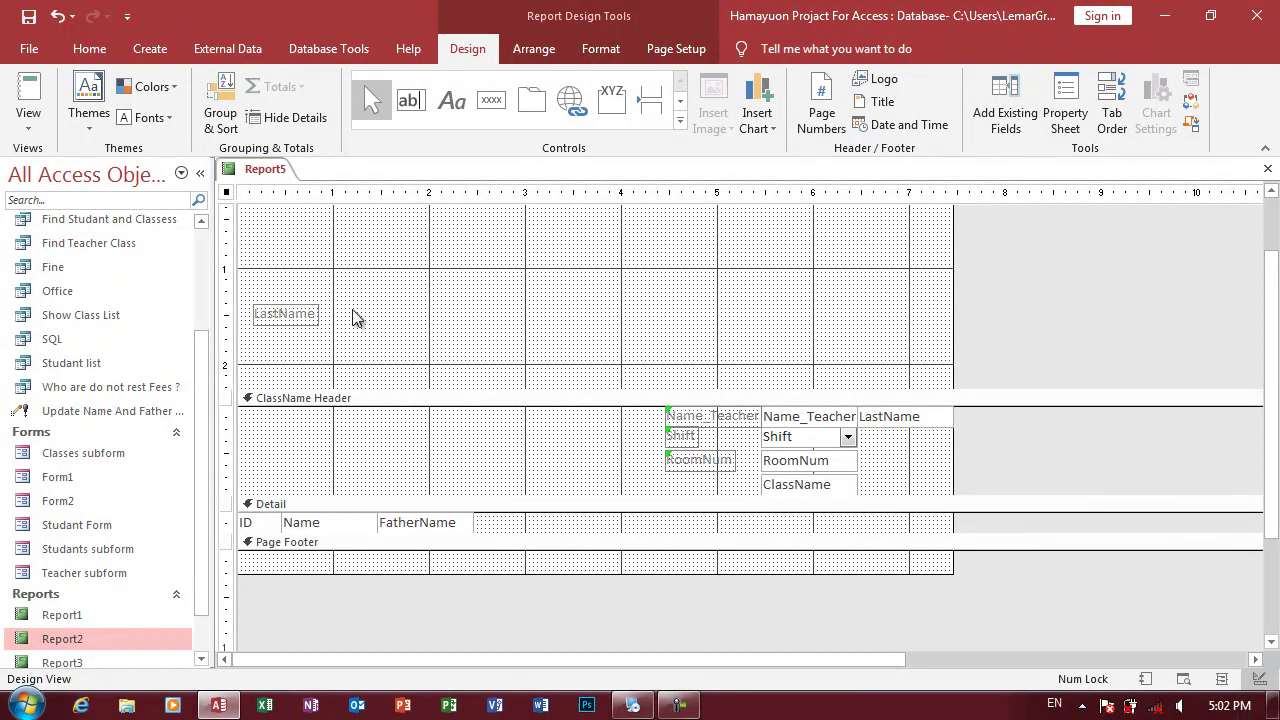
pyautogui.click(453, 400)
pyautogui.hotkey('ctrl', 'v')
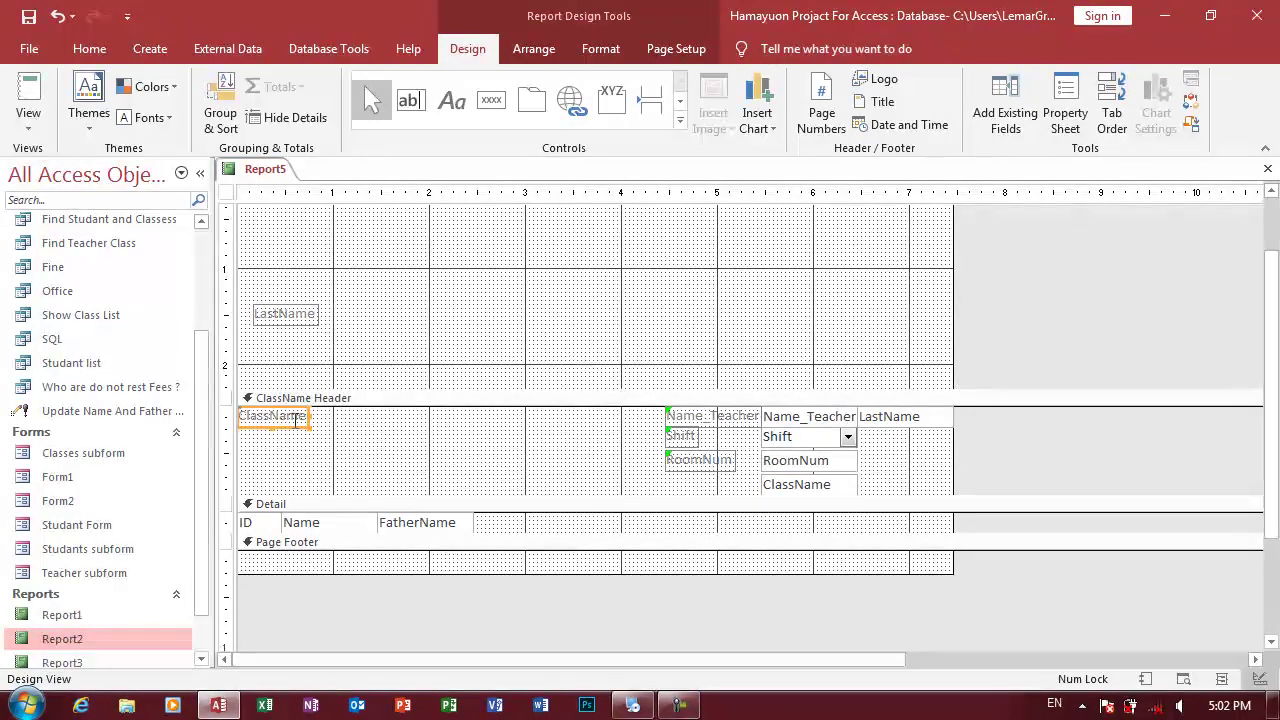
pyautogui.moveTo(282, 418); pyautogui.dragTo(714, 498)
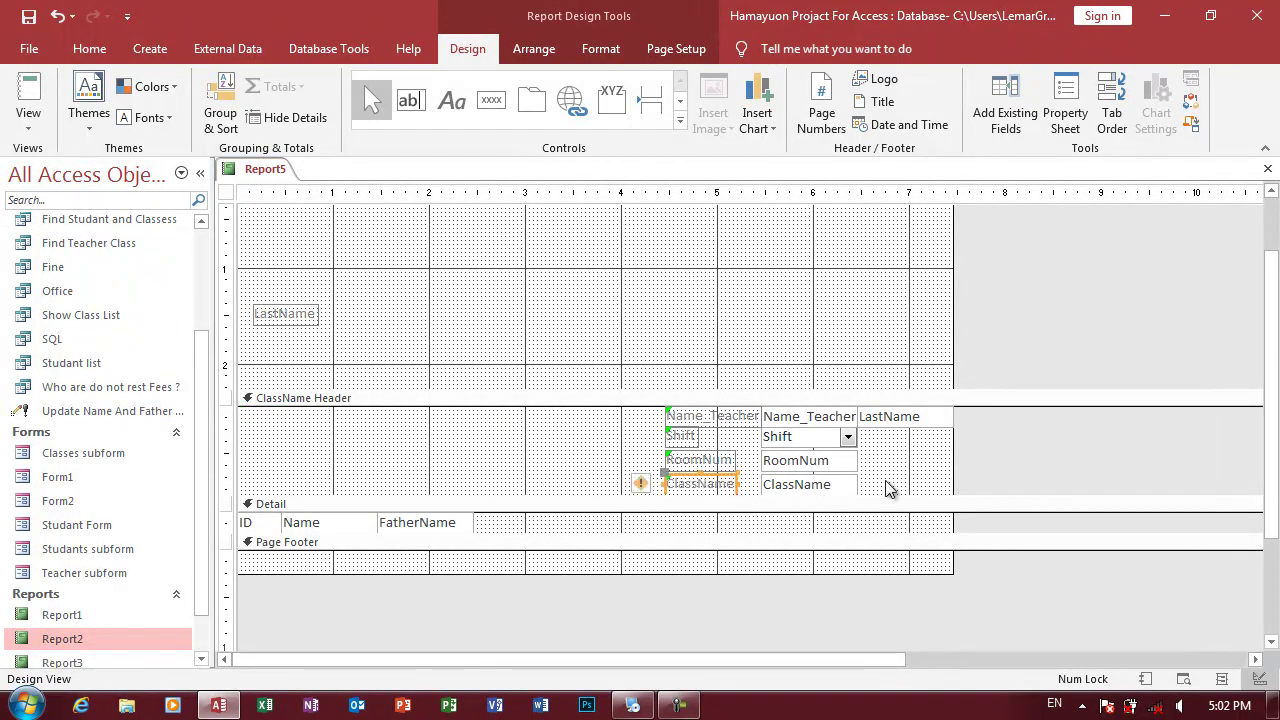
pyautogui.moveTo(886, 490)
pyautogui.mouseDown()
pyautogui.moveTo(702, 458)
pyautogui.moveTo(262, 422)
pyautogui.mouseUp()
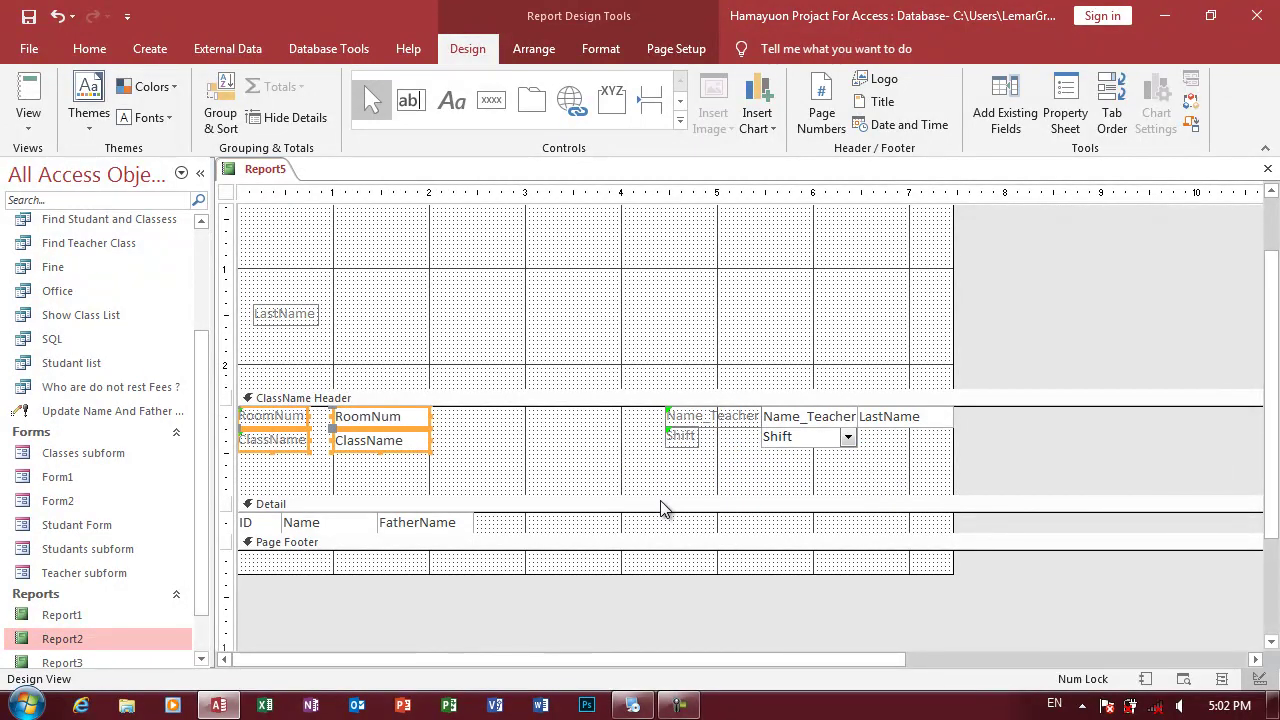
pyautogui.moveTo(659, 497); pyautogui.dragTo(655, 453)
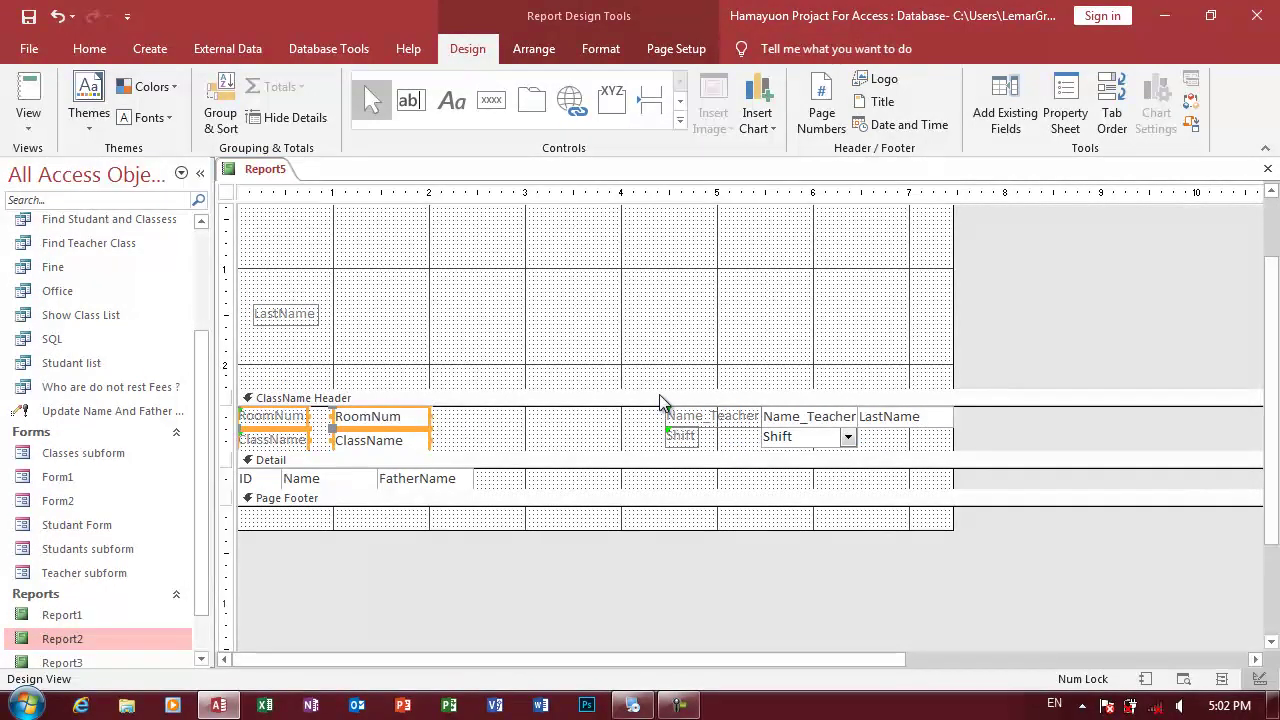
# - Delete the Page Header's LastName label, shrink the Page Header, and check the print preview
pyautogui.moveTo(366, 338); pyautogui.dragTo(252, 274)
pyautogui.press('Delete')
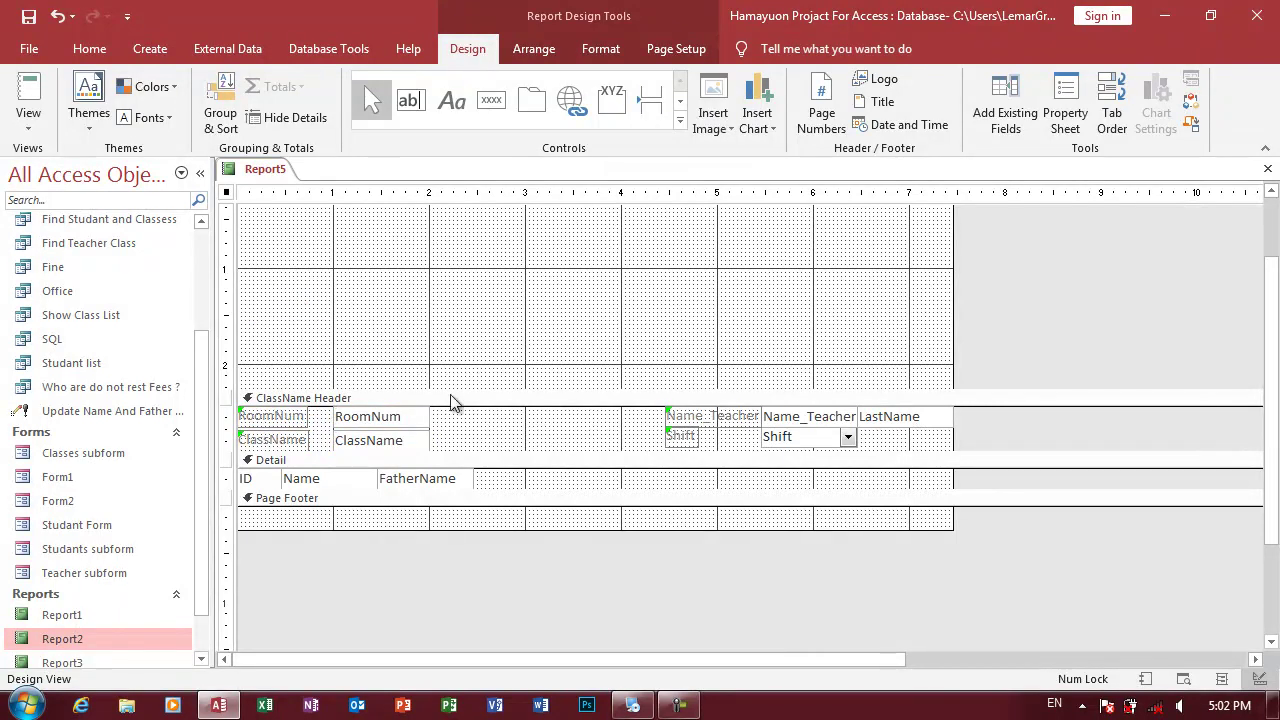
pyautogui.moveTo(446, 388); pyautogui.dragTo(474, 226)
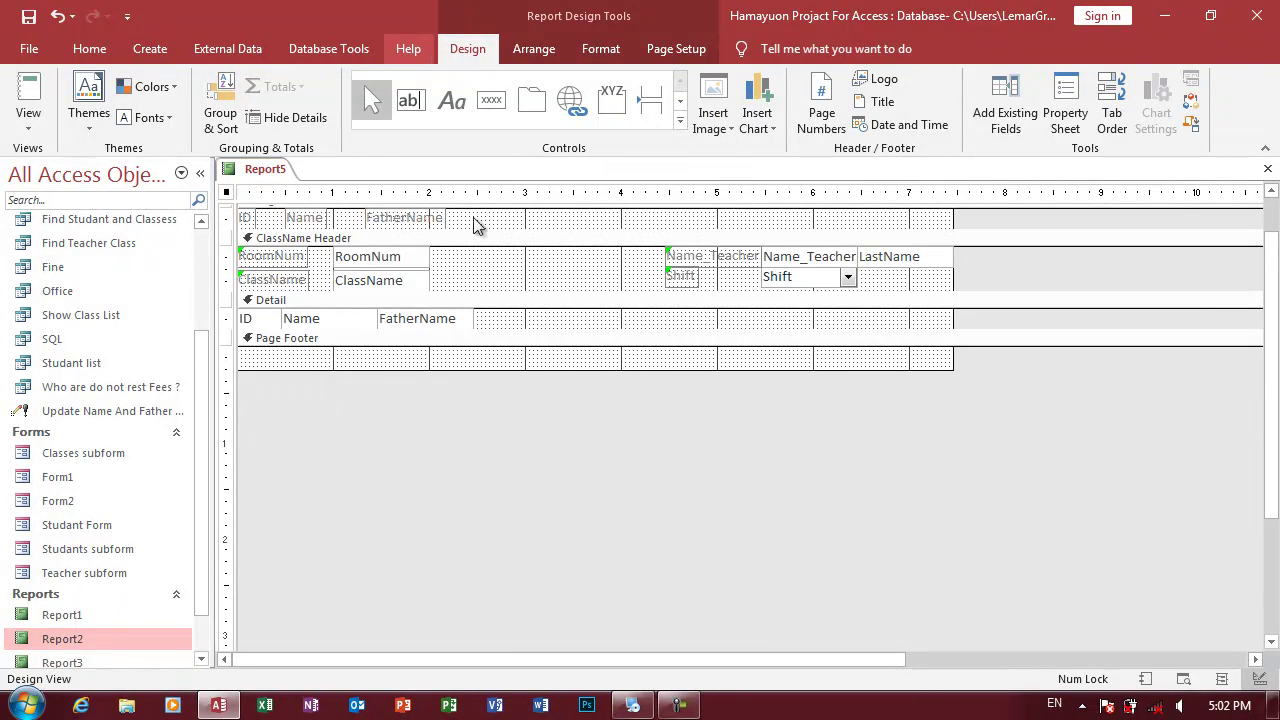
pyautogui.click(28, 118)
pyautogui.click(104, 206)
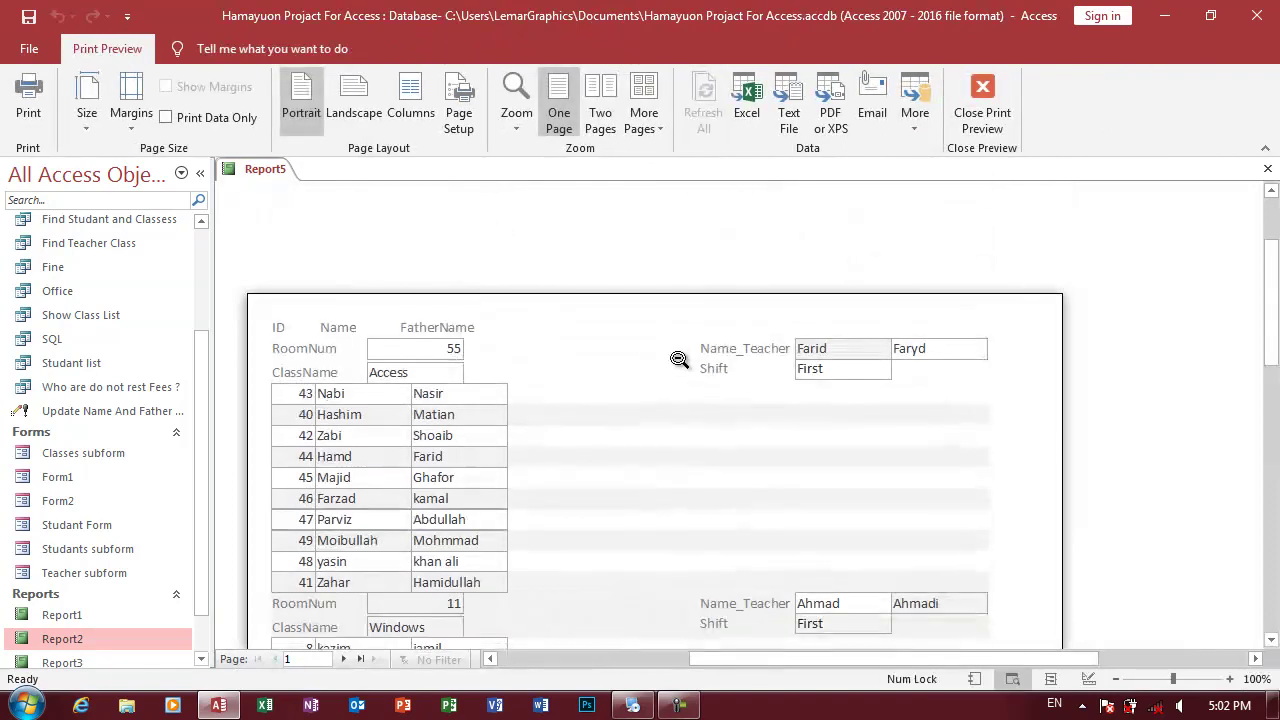
pyautogui.rightClick(621, 360)
pyautogui.click(645, 398)
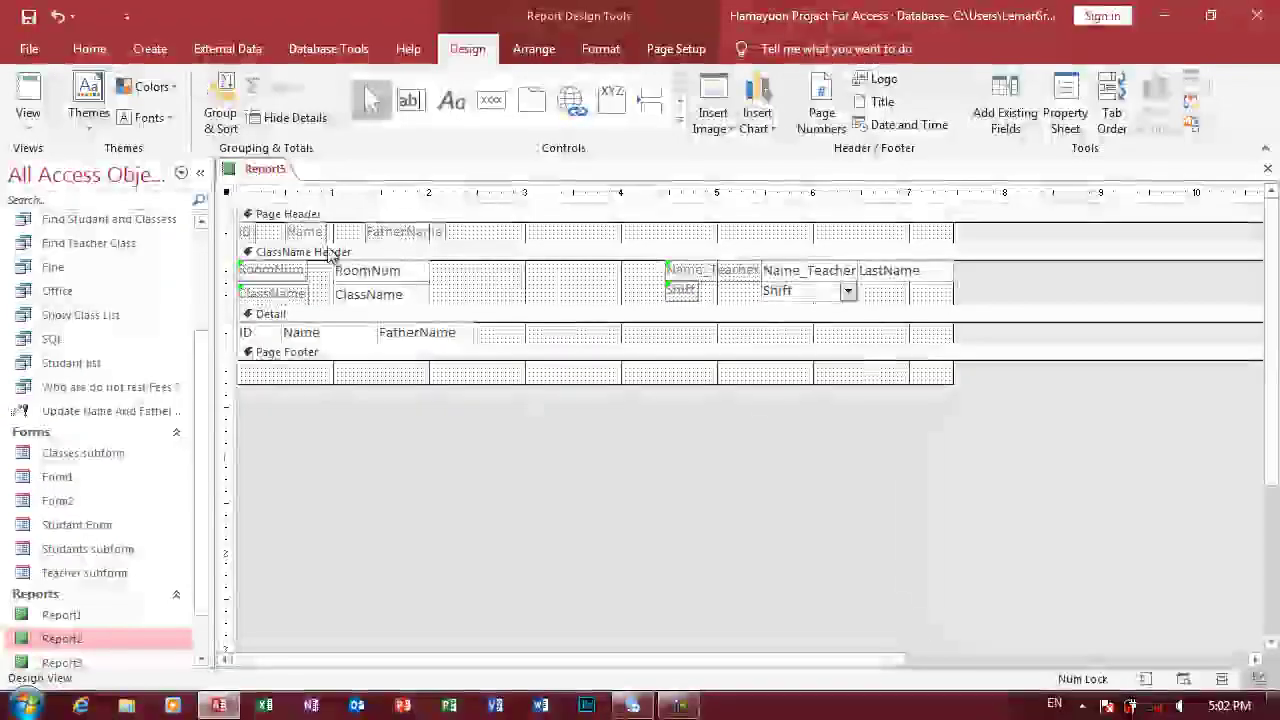
# - Move the ID, Name and FatherName labels into a new third row of the ClassName Header
pyautogui.moveTo(457, 308); pyautogui.dragTo(463, 348)
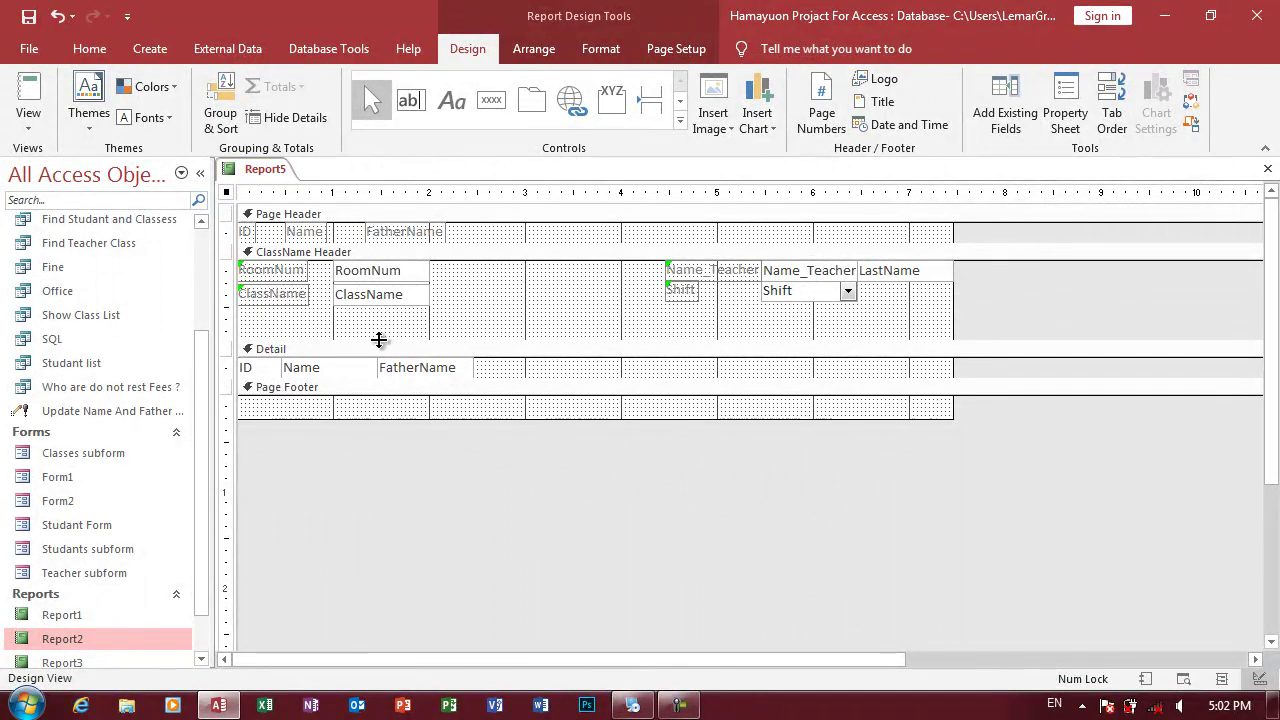
pyautogui.moveTo(472, 237); pyautogui.dragTo(365, 265)
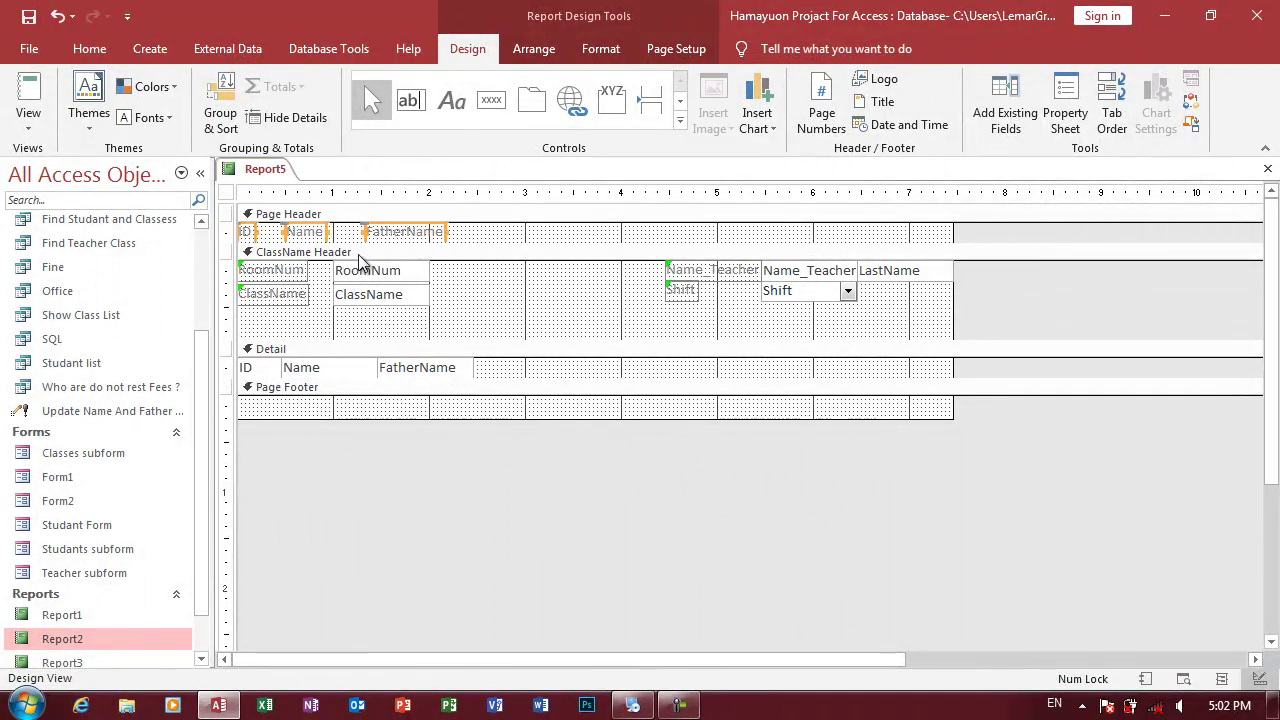
pyautogui.press('Delete')
pyautogui.hotkey('ctrl', 'v')
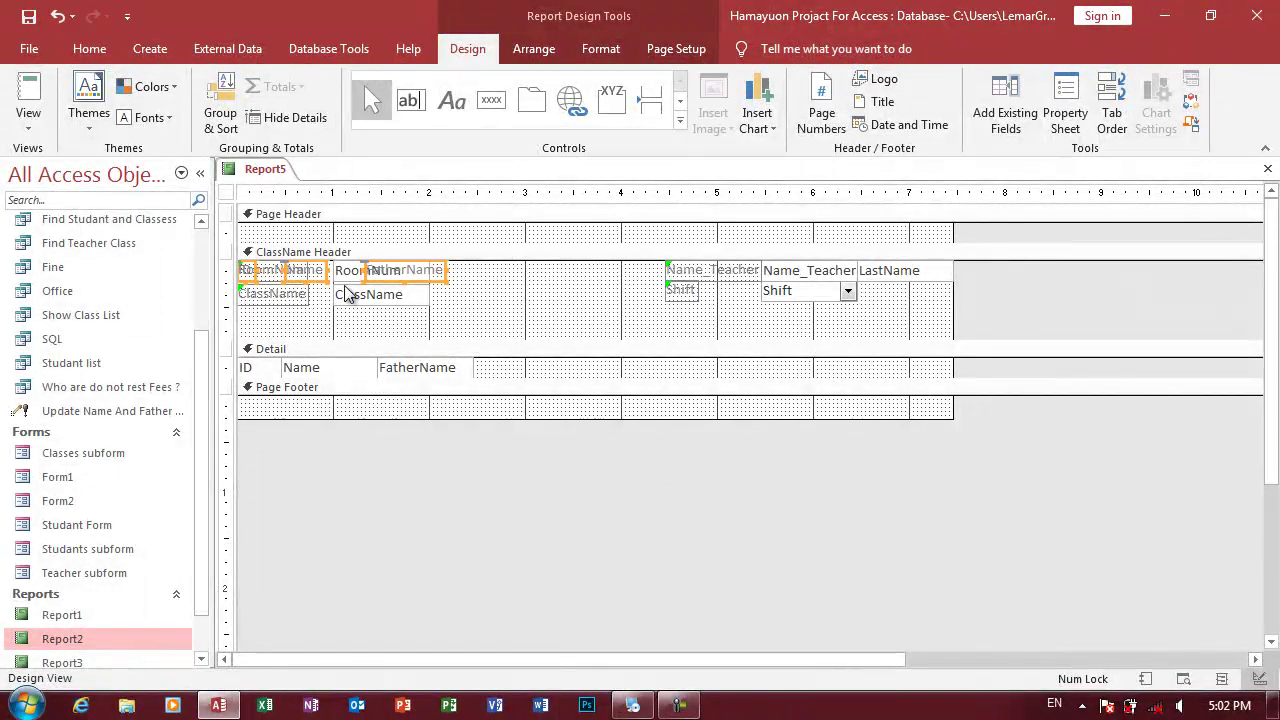
pyautogui.moveTo(318, 288); pyautogui.dragTo(311, 340)
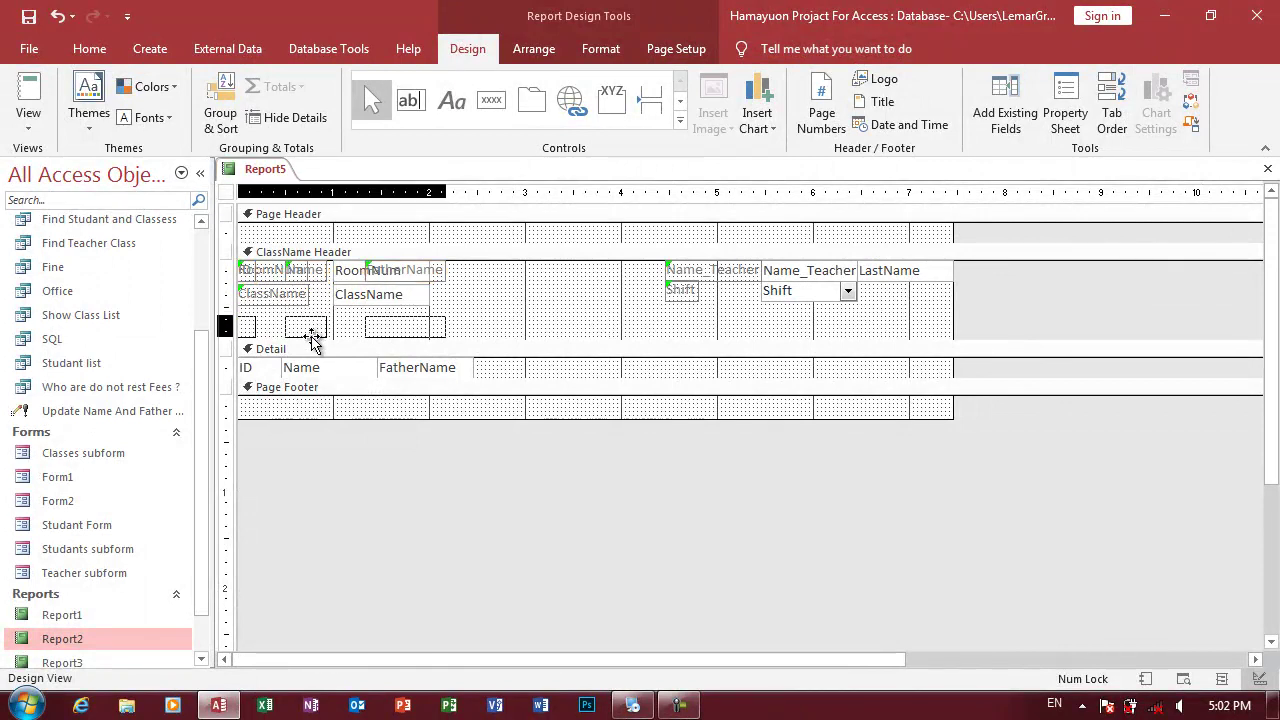
pyautogui.click(463, 343)
pyautogui.click(399, 332)
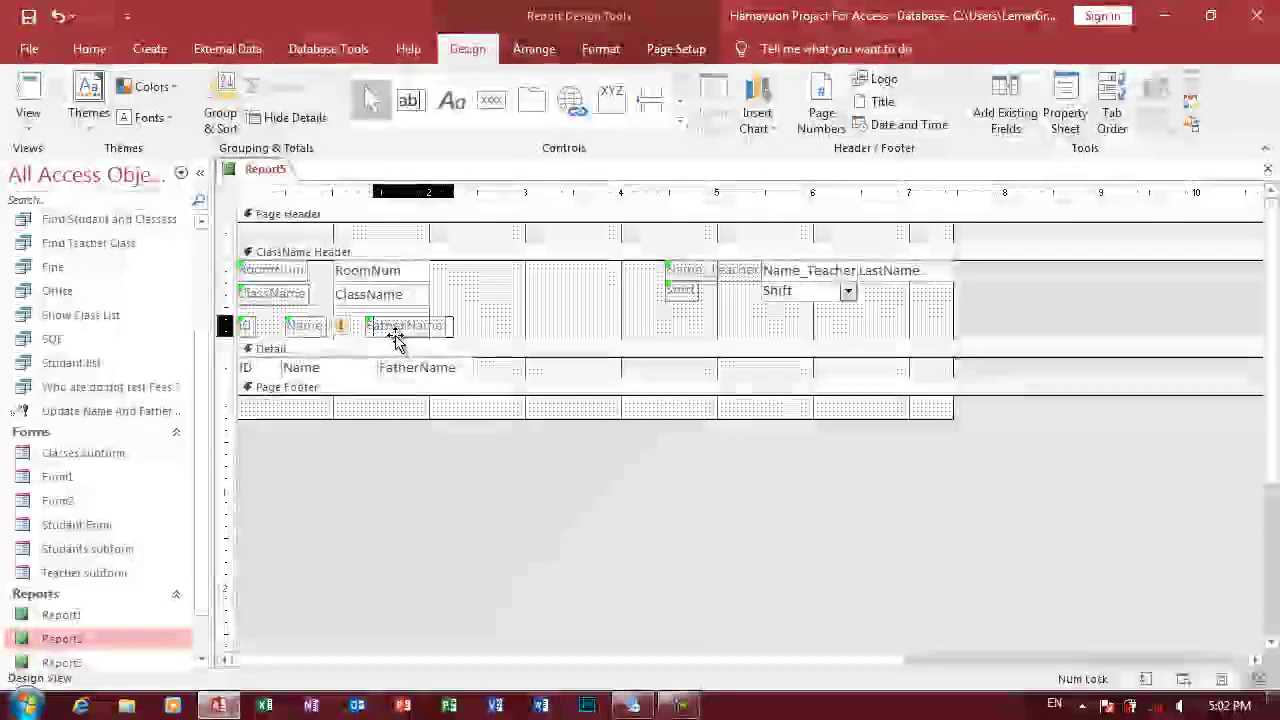
pyautogui.click(399, 337)
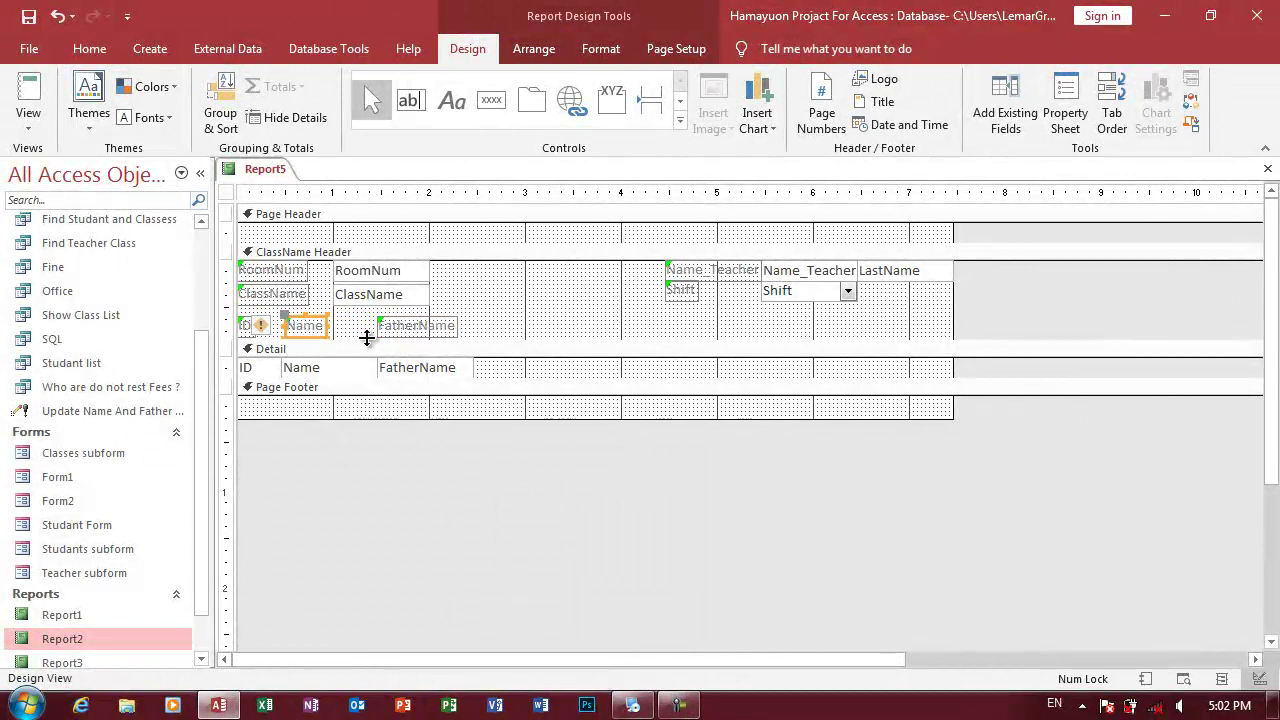
pyautogui.press('Left')
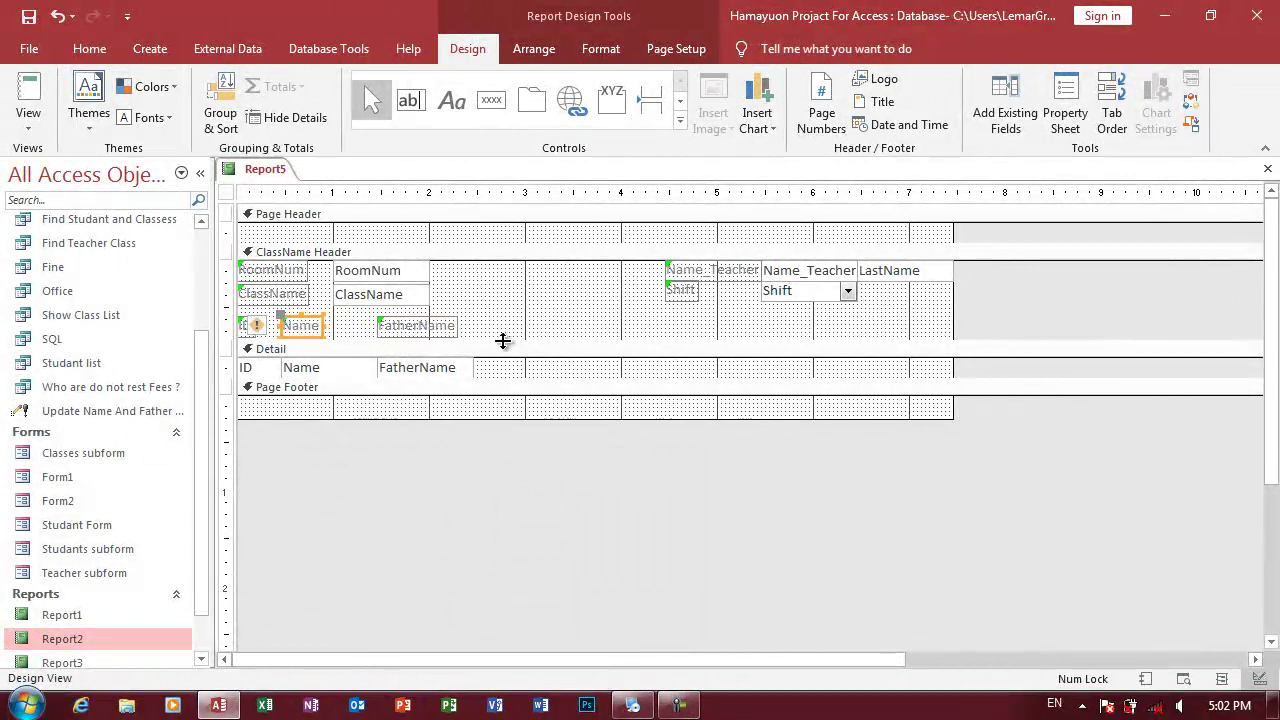
pyautogui.click(490, 333)
# - Check the print preview, then drag the ClassName Header up to collapse the empty Page Header
pyautogui.click(28, 122)
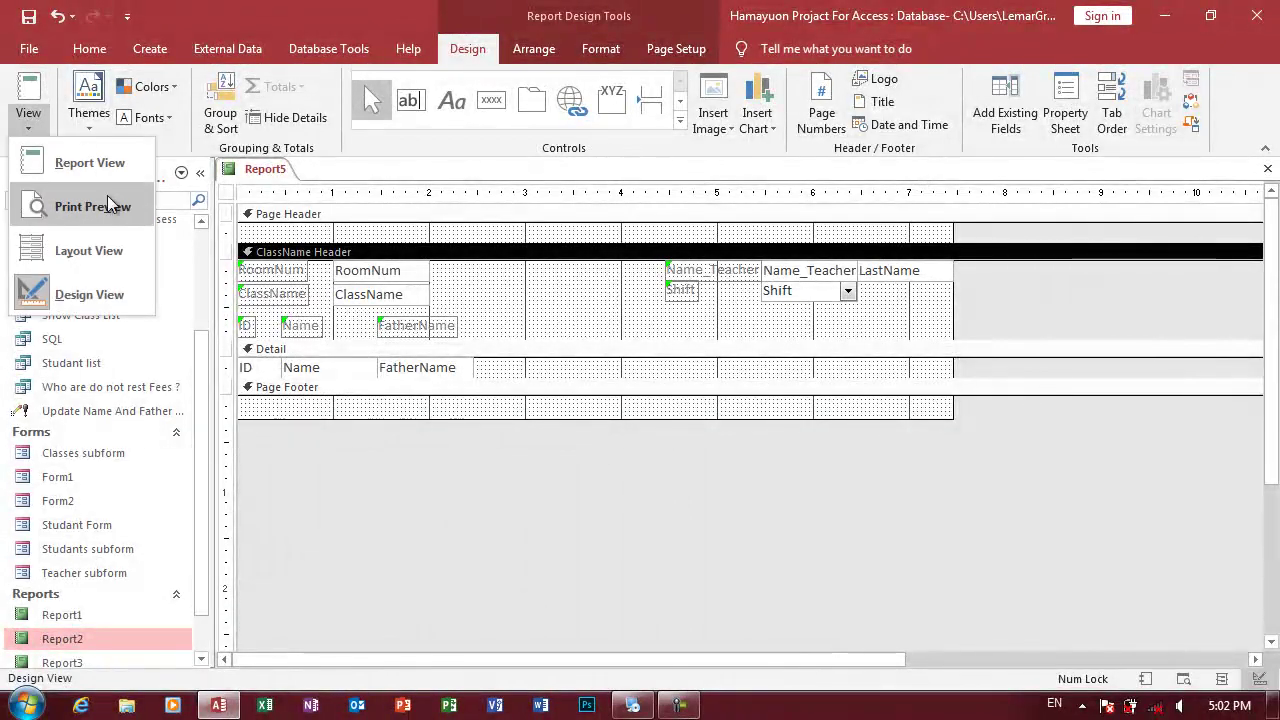
pyautogui.click(104, 206)
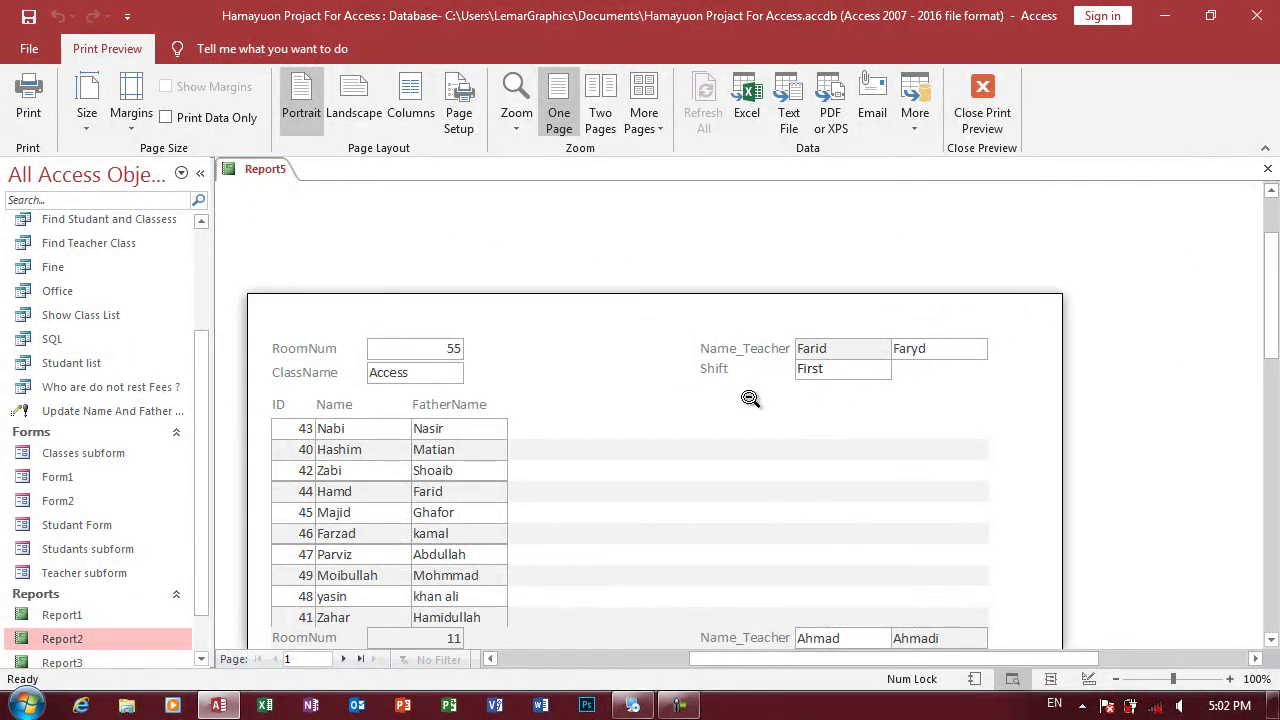
pyautogui.scroll(-3, 443, 343)
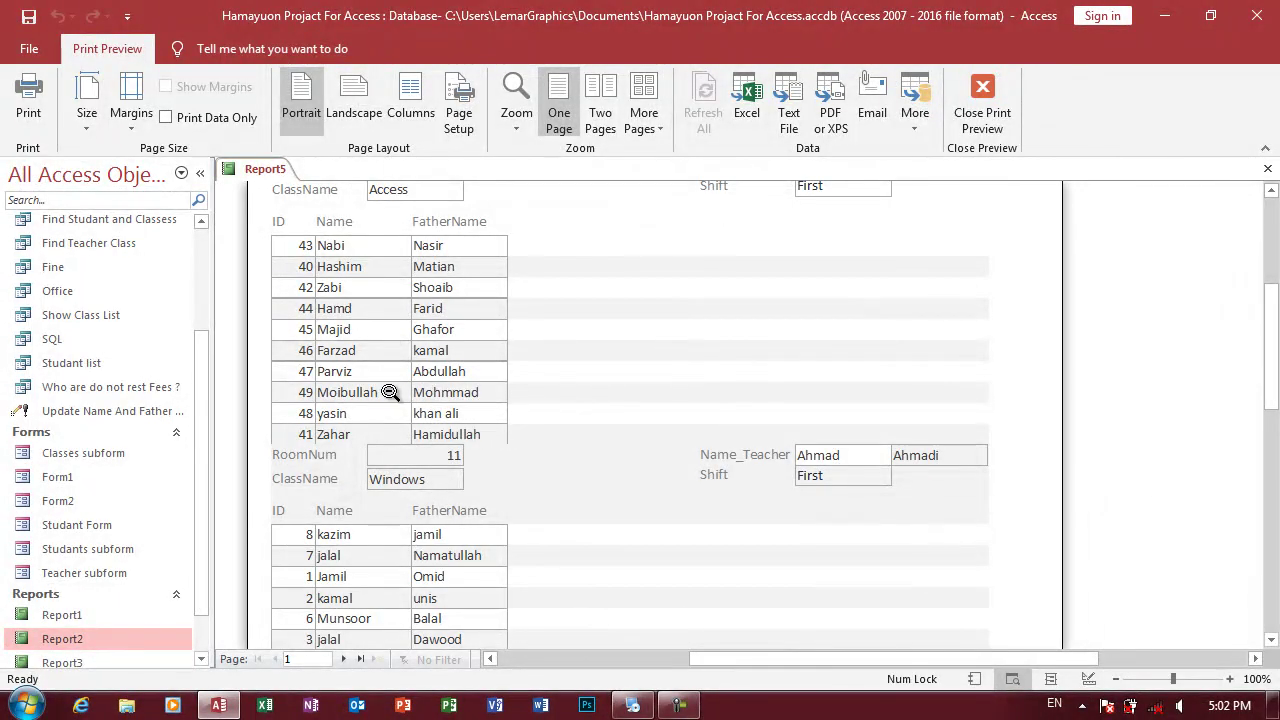
pyautogui.rightClick(628, 296)
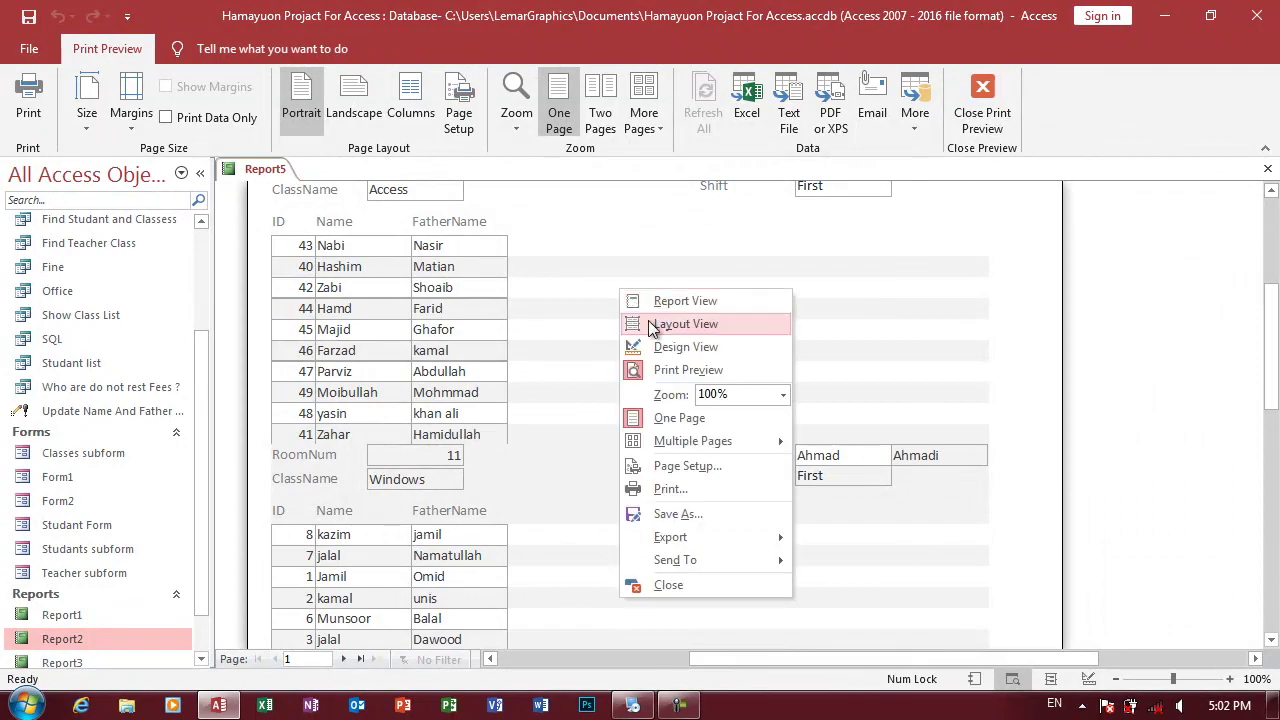
pyautogui.click(650, 347)
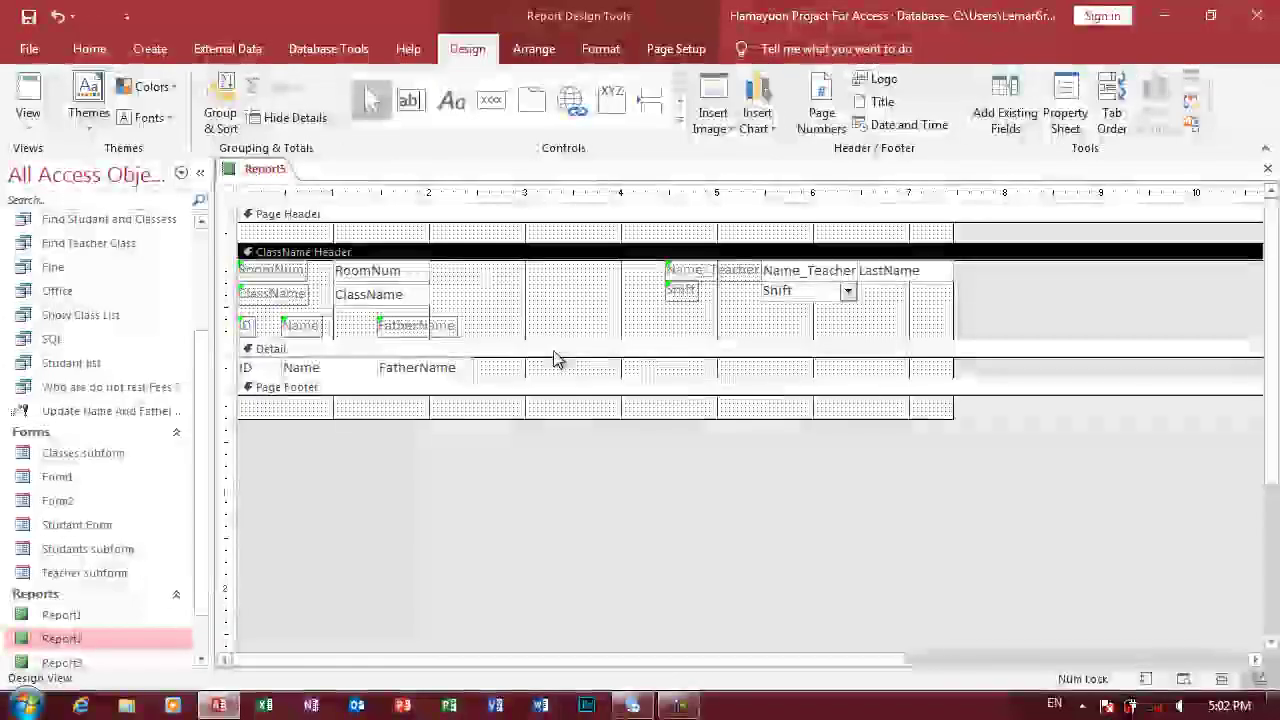
pyautogui.click(480, 254)
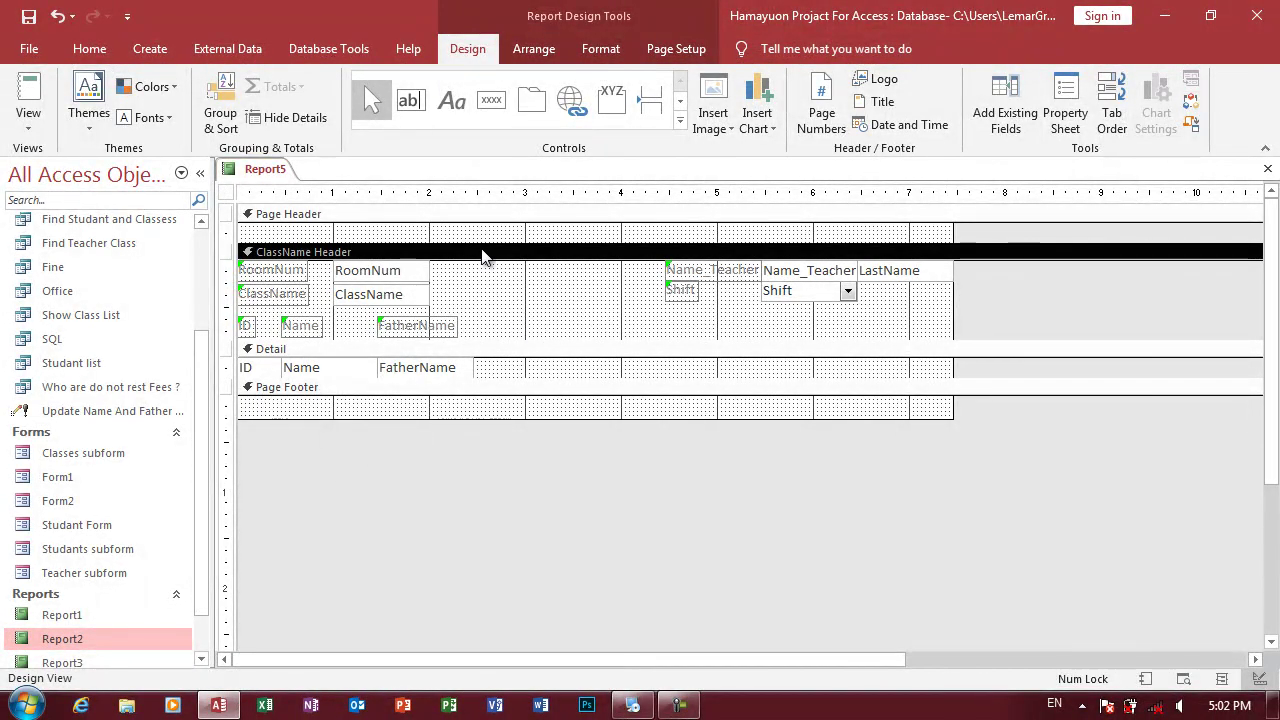
pyautogui.moveTo(480, 244); pyautogui.dragTo(489, 197)
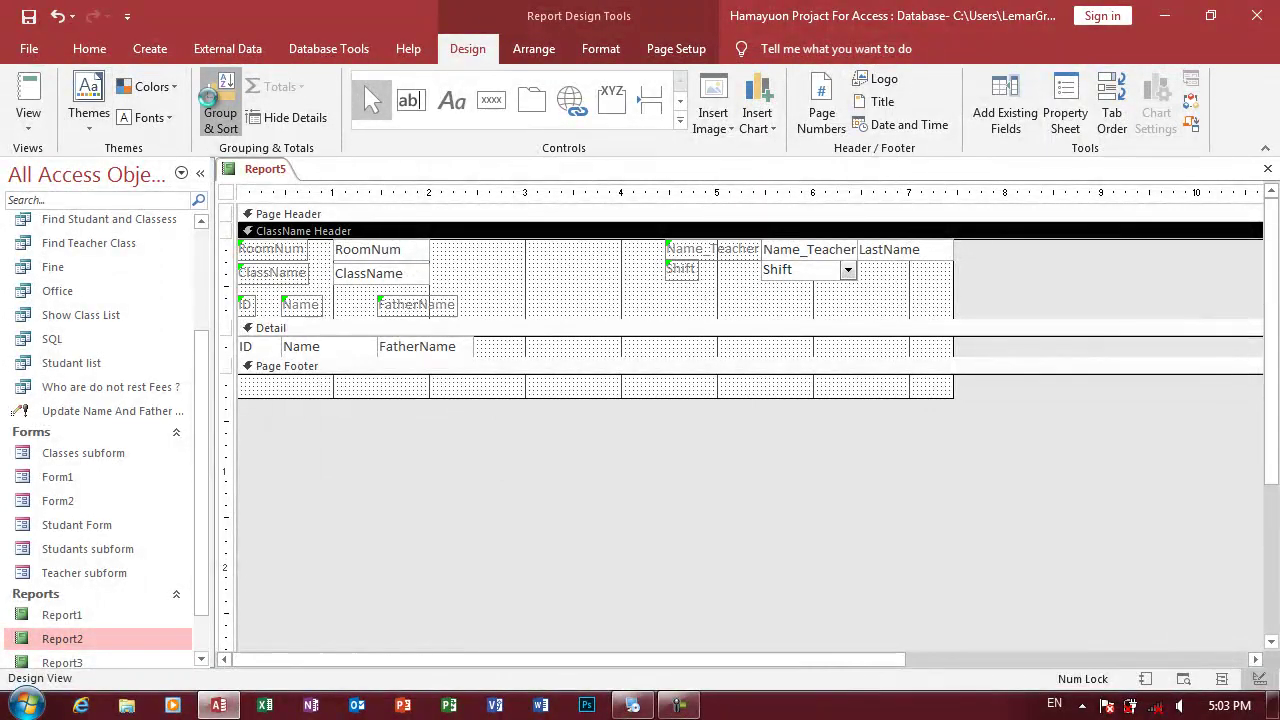
# - Add a ClassName Footer via the group's 'with a footer section' option and collapse it to zero height
pyautogui.click(221, 110)
pyautogui.click(316, 607)
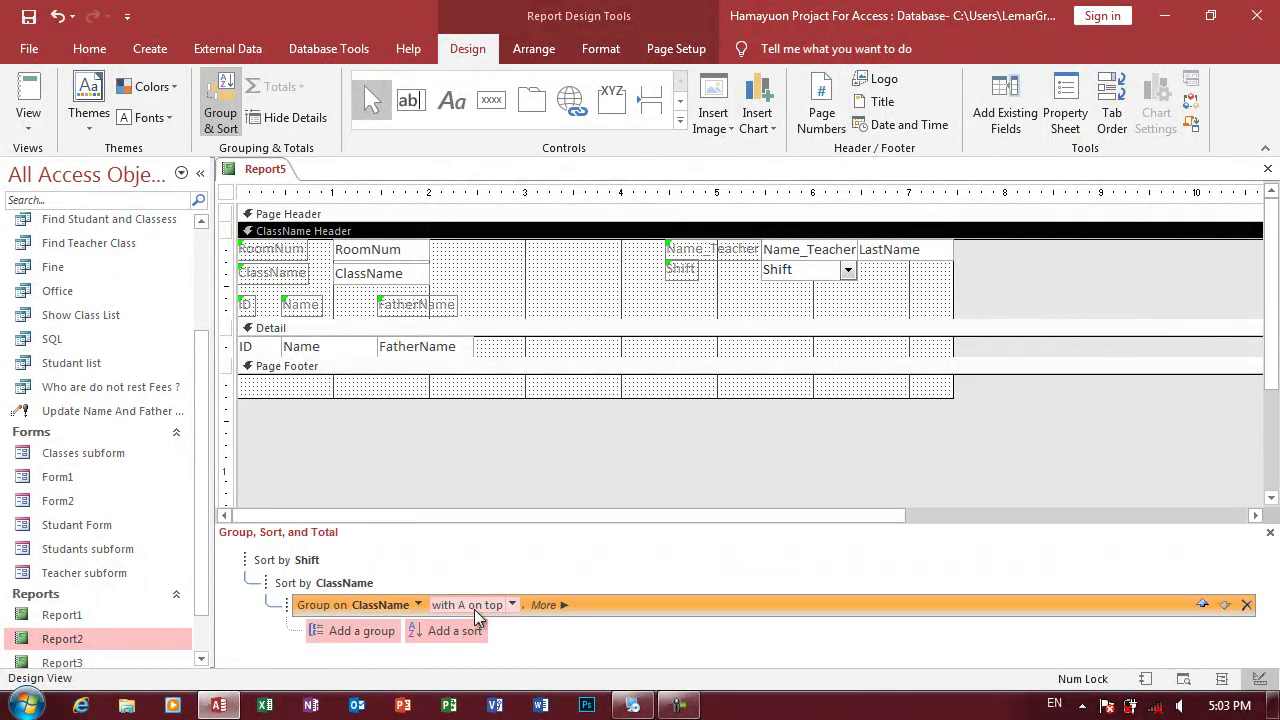
pyautogui.click(545, 606)
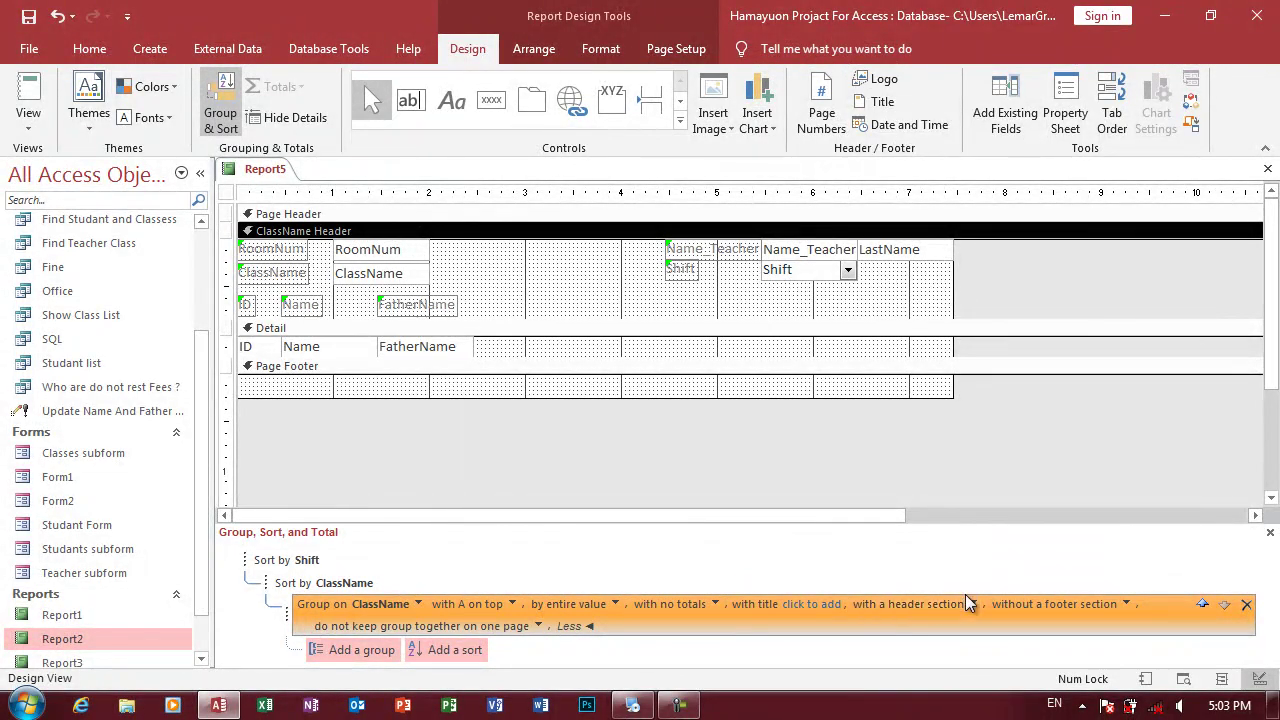
pyautogui.click(1126, 604)
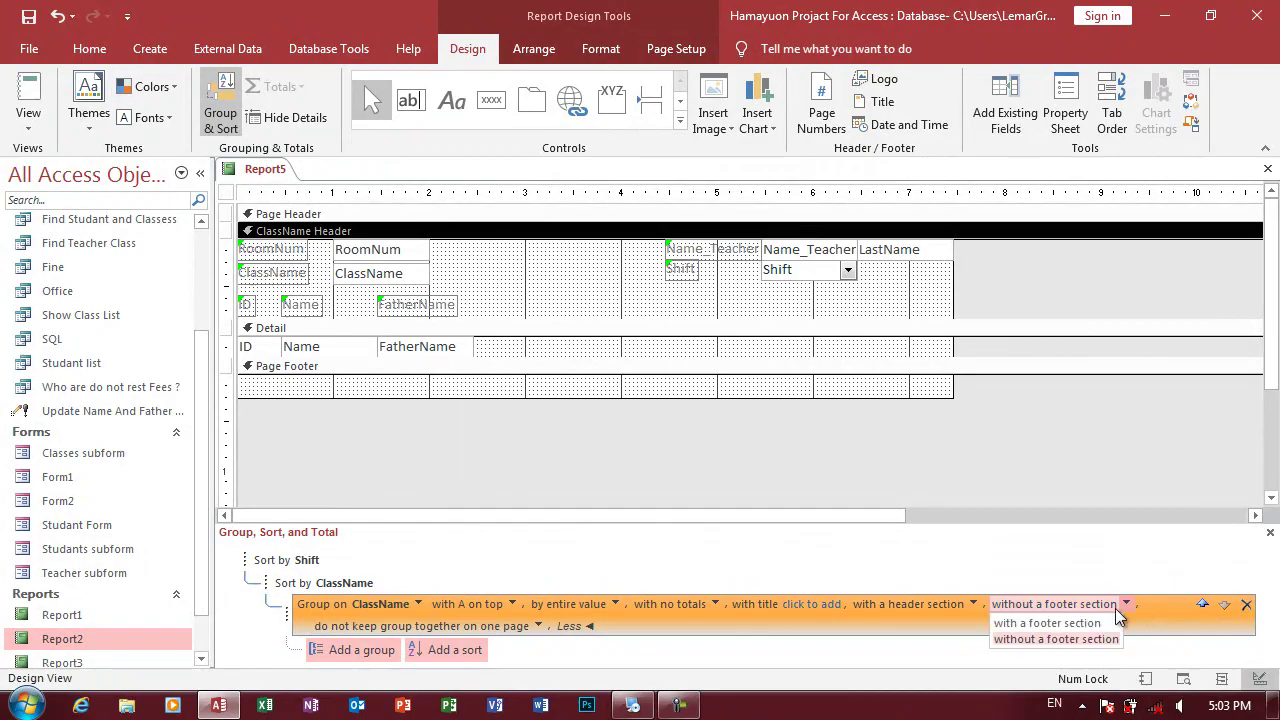
pyautogui.click(1040, 617)
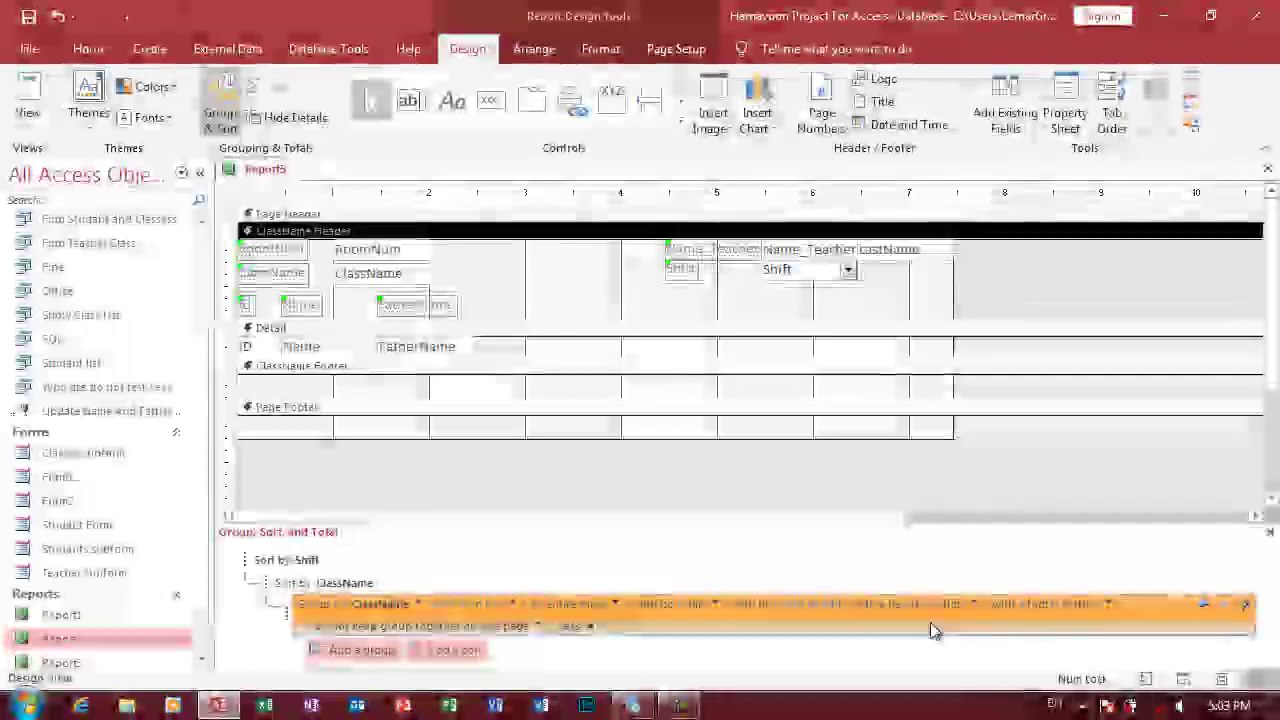
pyautogui.click(322, 368)
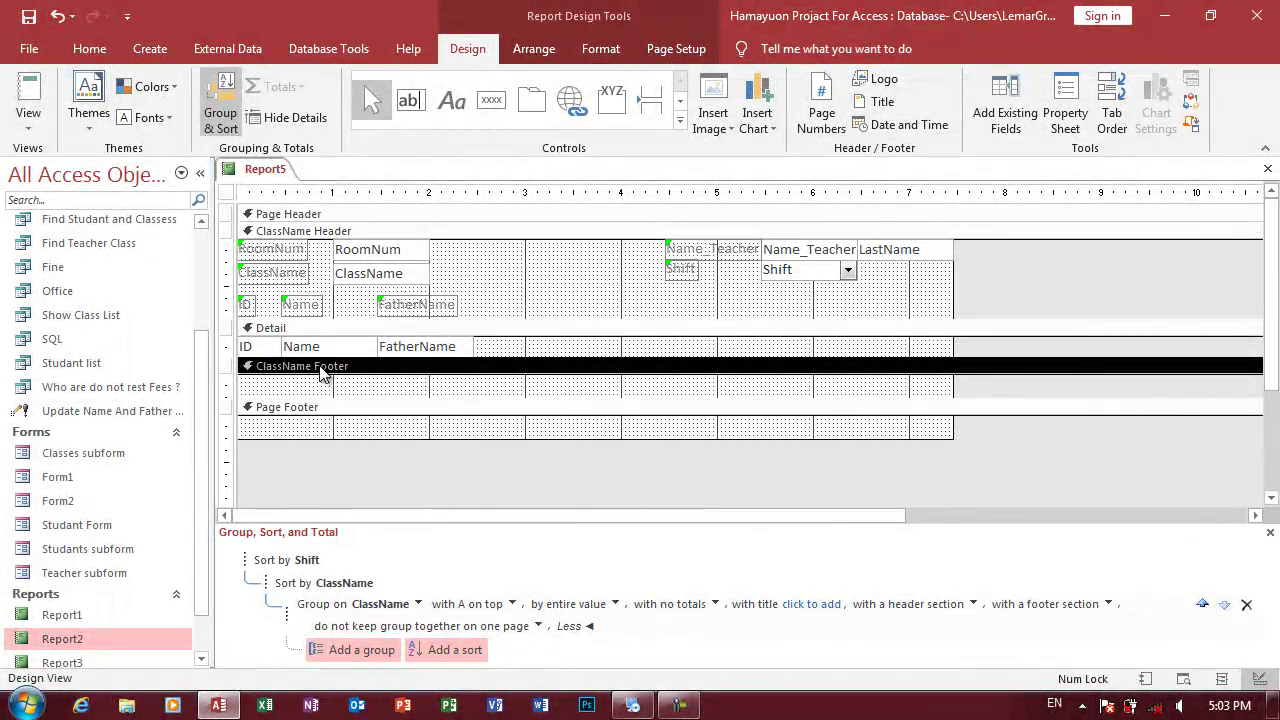
pyautogui.moveTo(320, 400); pyautogui.dragTo(322, 383)
# - Set the ClassName Header's Force New Page property to After Section in the Property Sheet
pyautogui.click(297, 232)
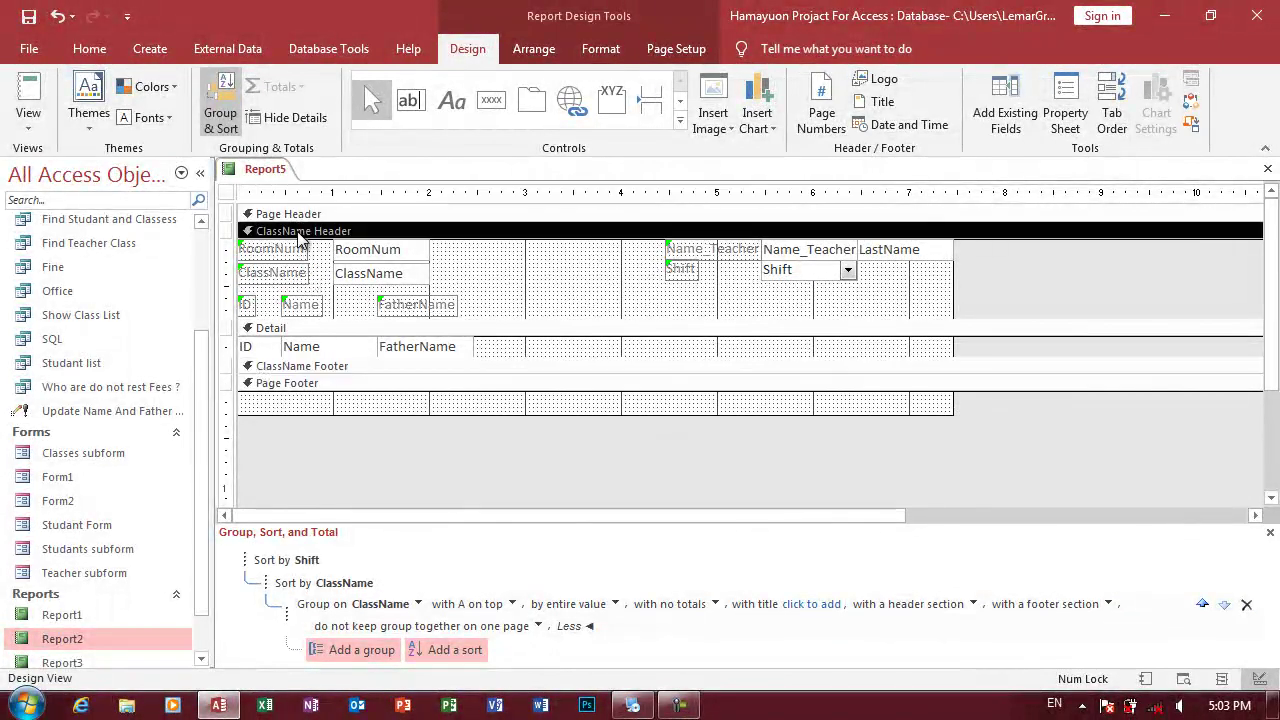
pyautogui.click(1065, 112)
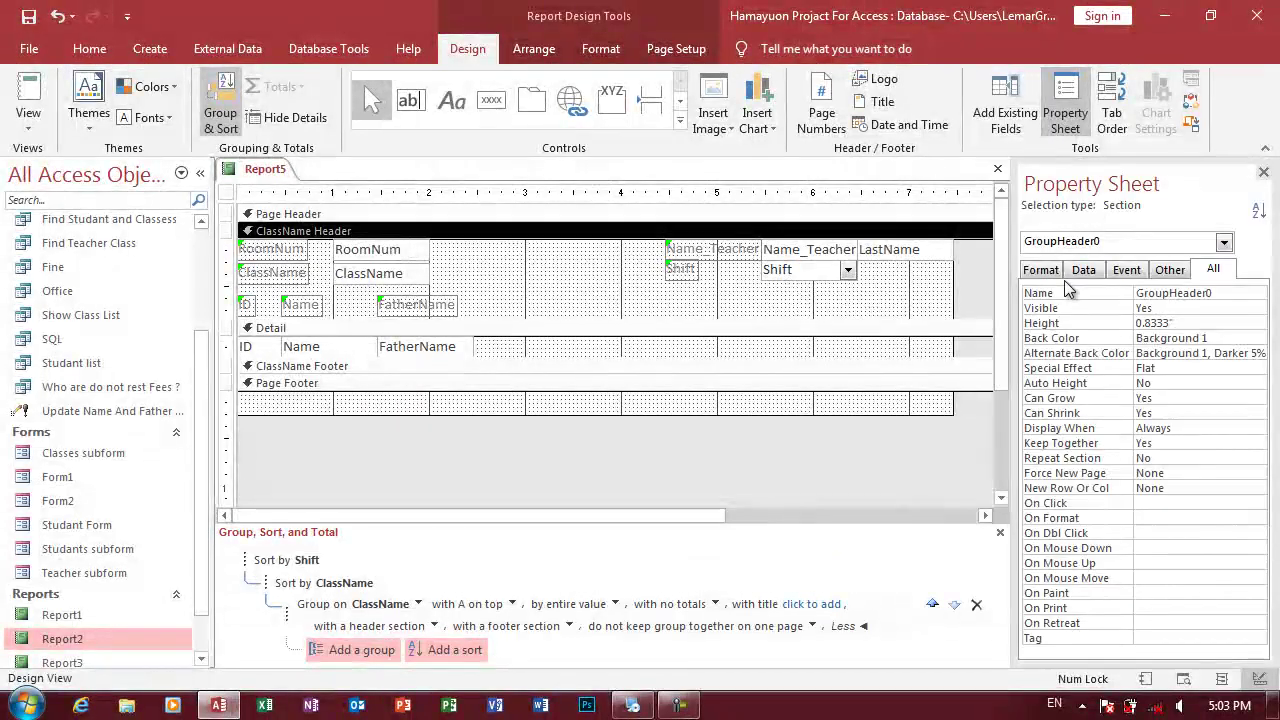
pyautogui.click(1096, 272)
pyautogui.click(1127, 271)
pyautogui.click(1169, 270)
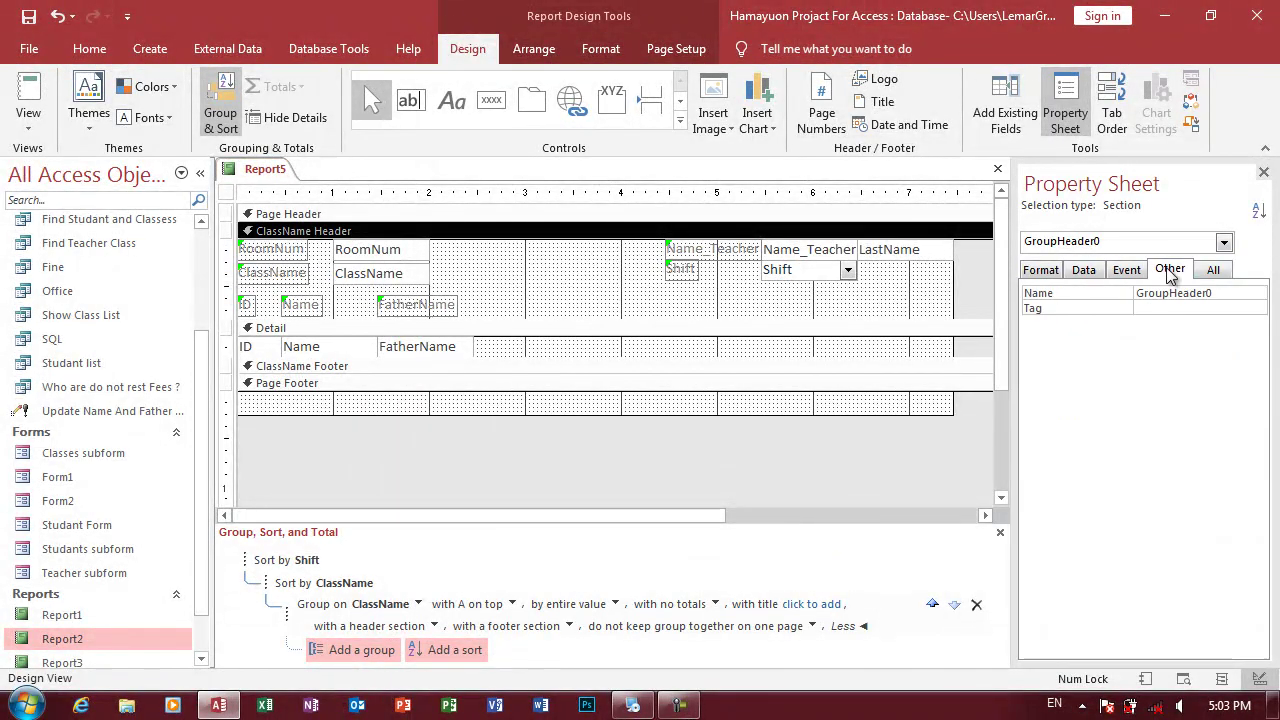
pyautogui.click(1043, 271)
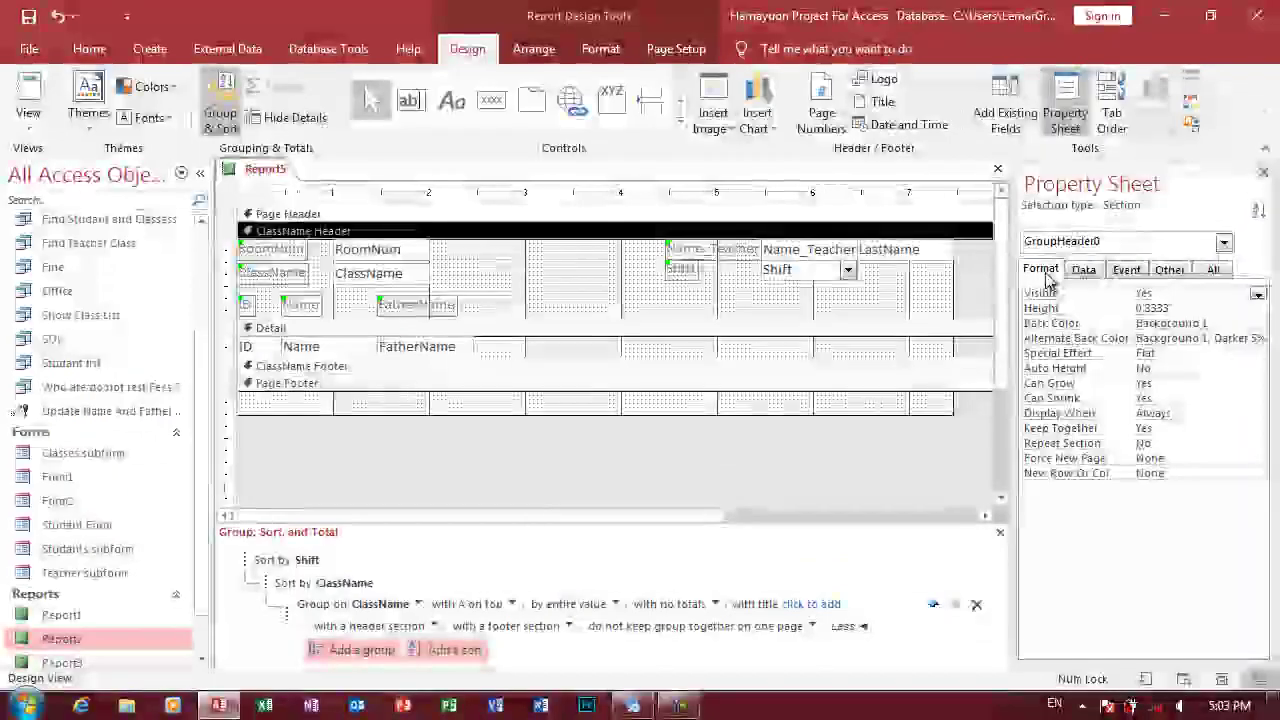
pyautogui.click(1078, 458)
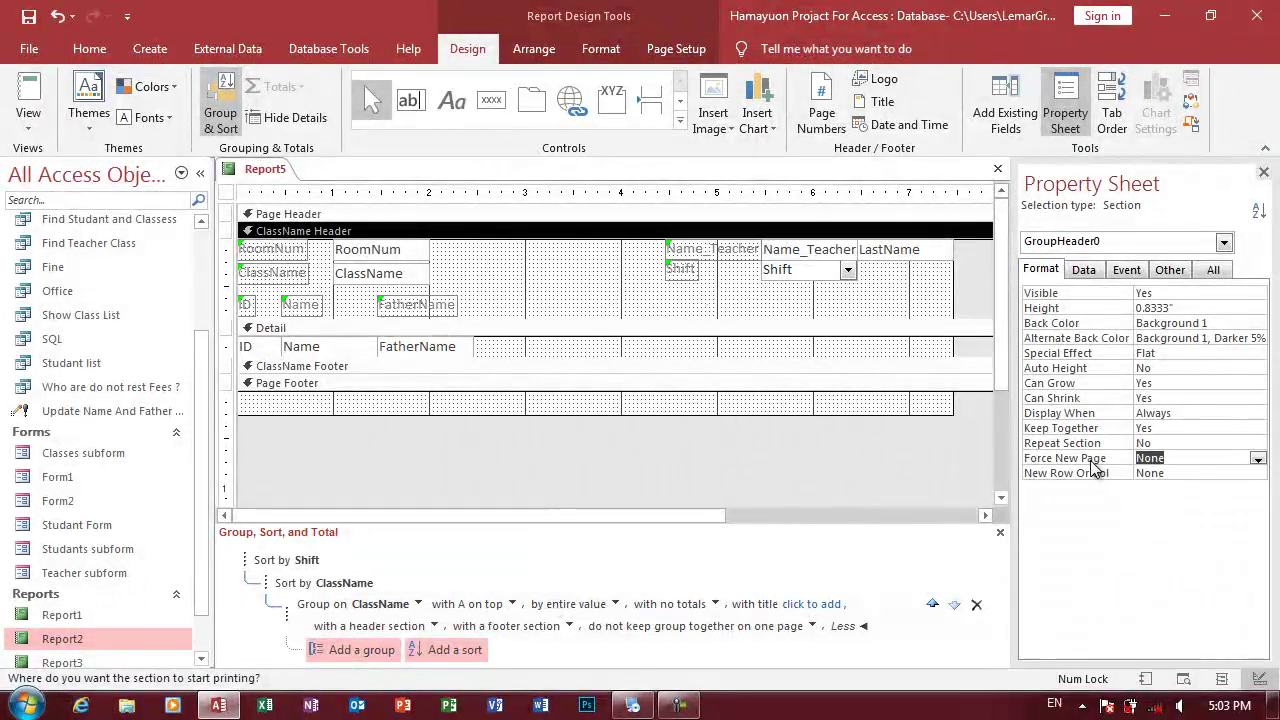
pyautogui.click(1258, 459)
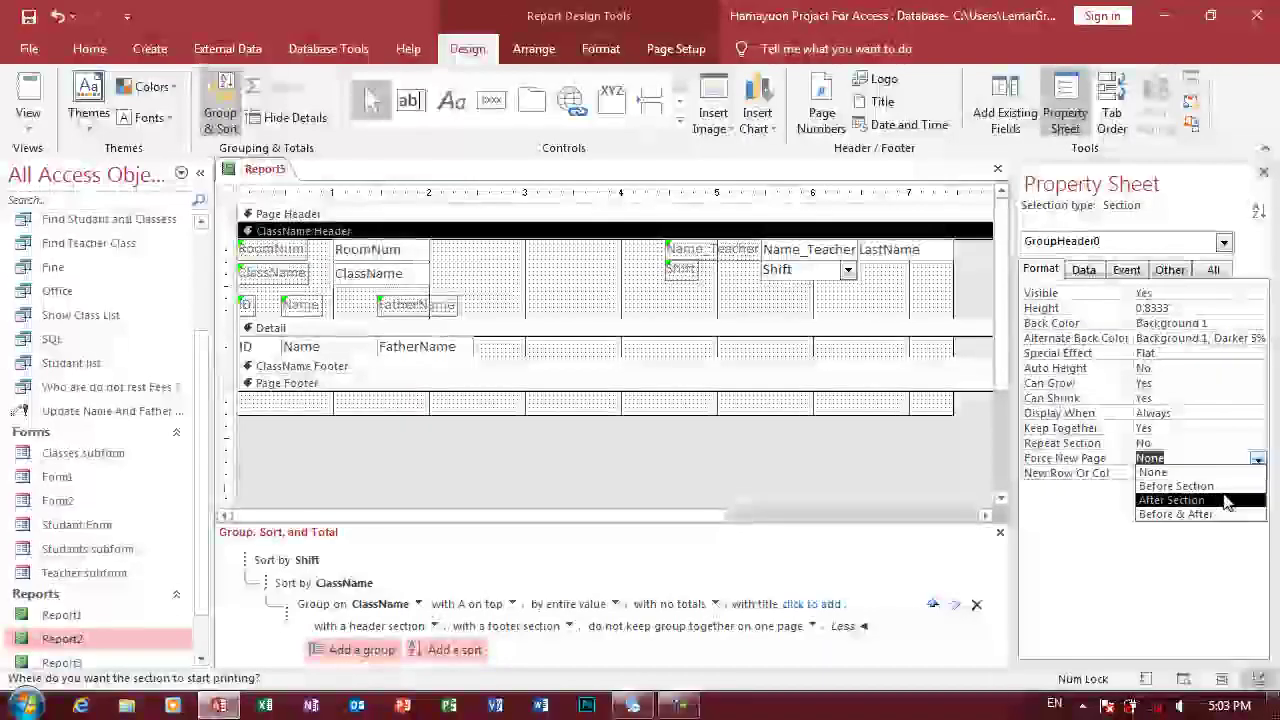
pyautogui.click(1185, 500)
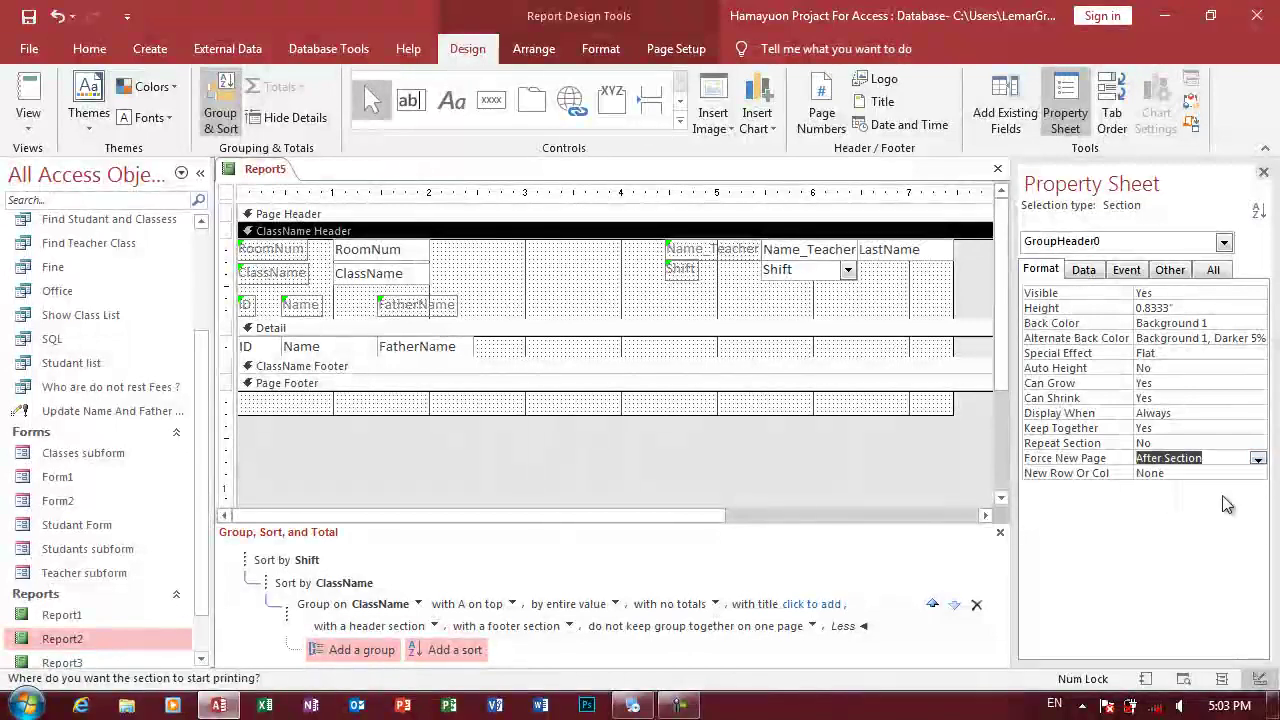
pyautogui.click(28, 118)
# - Check Report5 in Report View and print preview pages 1–2, then return to Design View
pyautogui.click(75, 168)
pyautogui.click(31, 130)
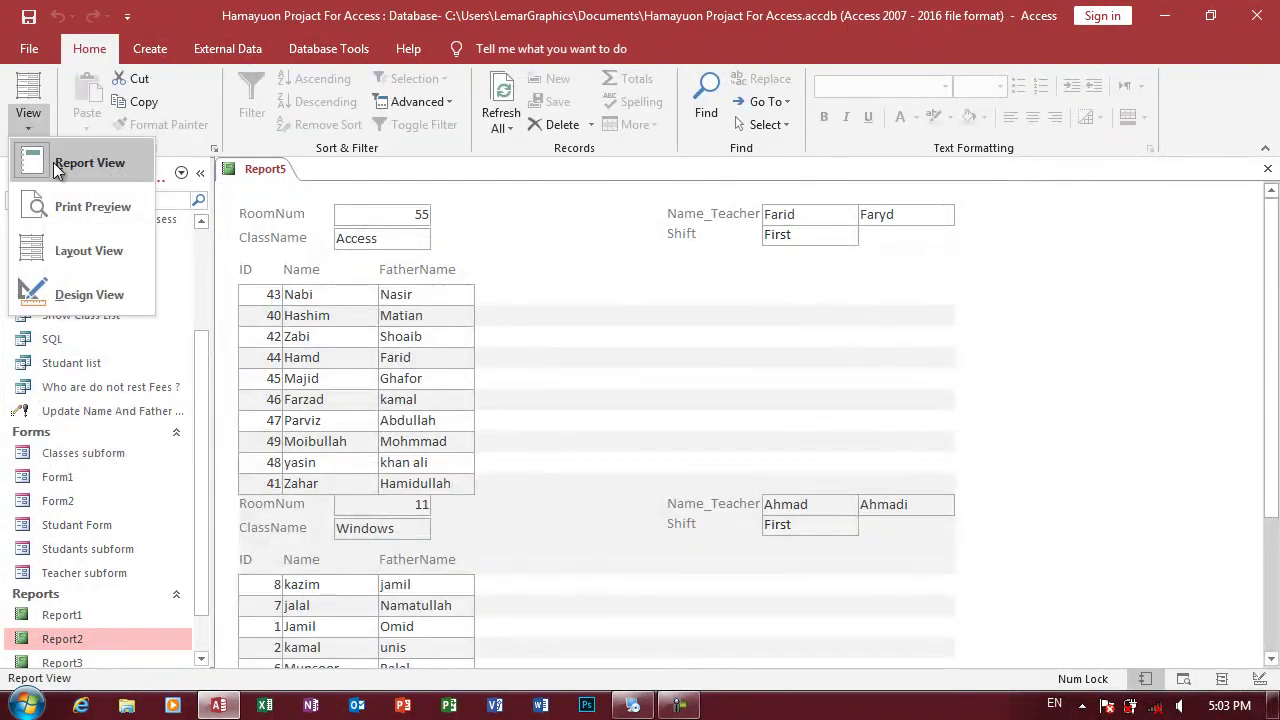
pyautogui.click(75, 207)
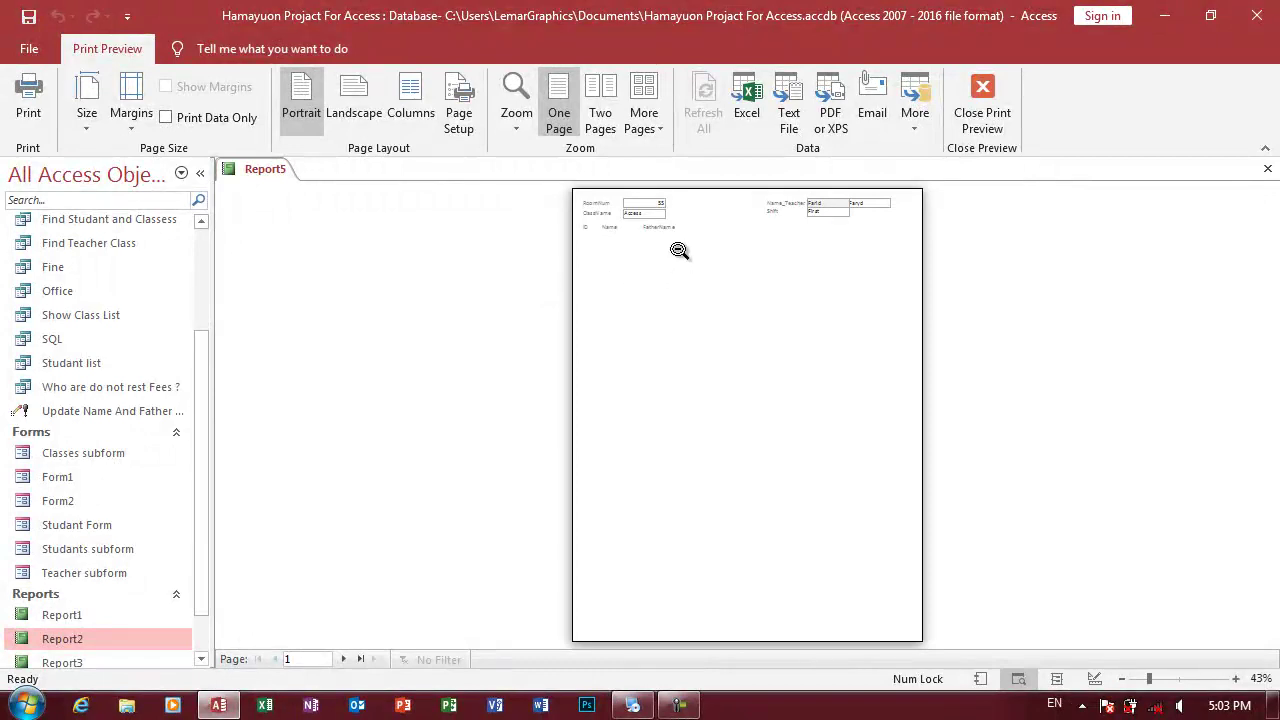
pyautogui.click(678, 249)
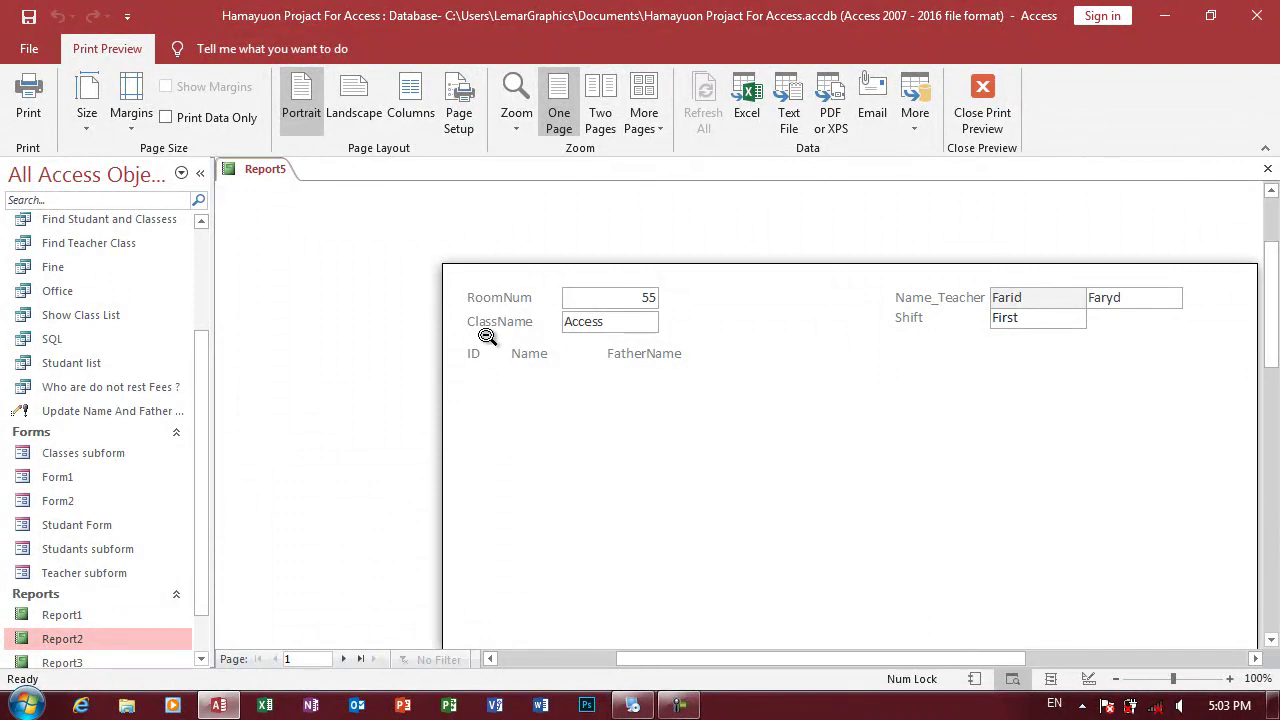
pyautogui.click(344, 659)
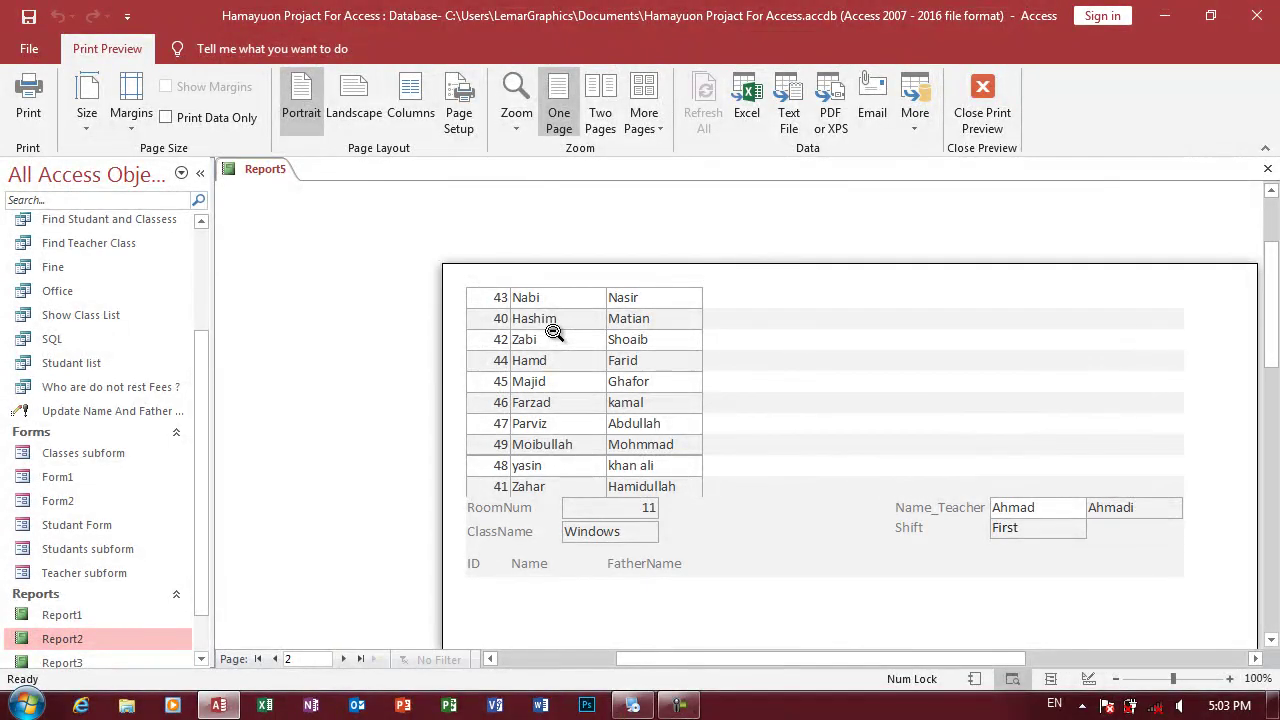
pyautogui.rightClick(762, 306)
pyautogui.click(806, 360)
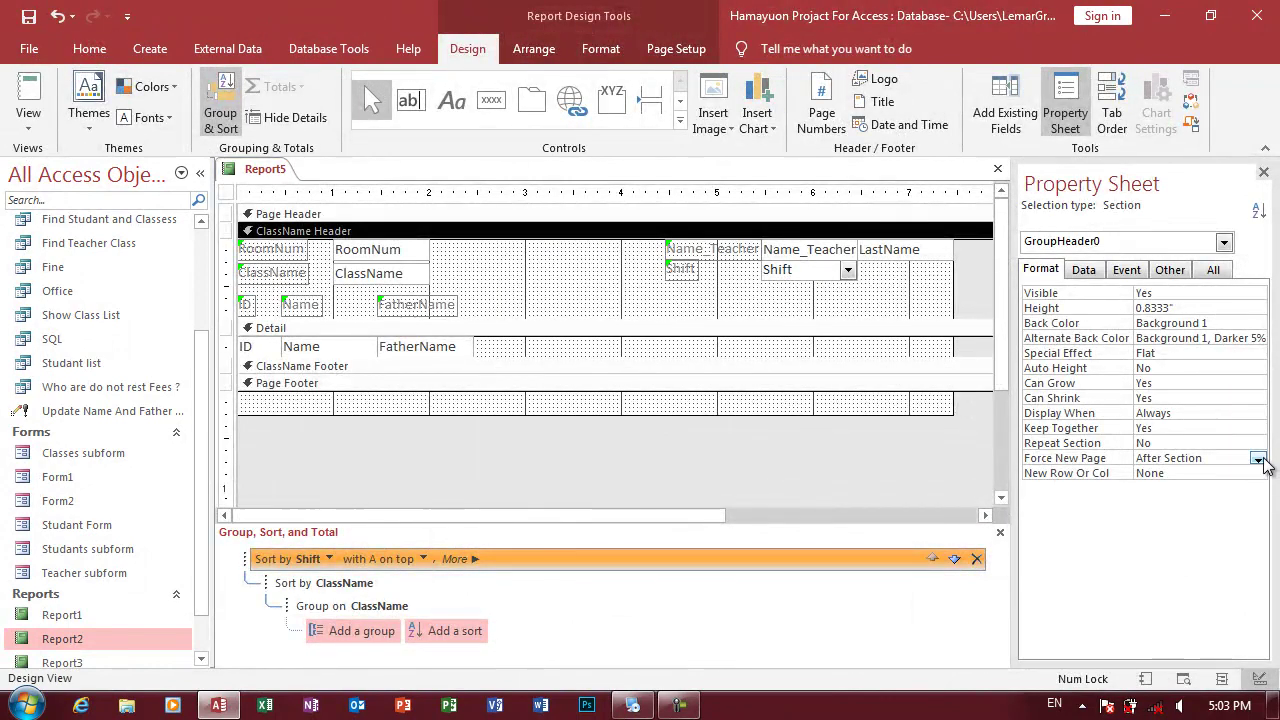
# - Set the ClassName Header's Force New Page to Before Section and preview the full page
pyautogui.click(1258, 458)
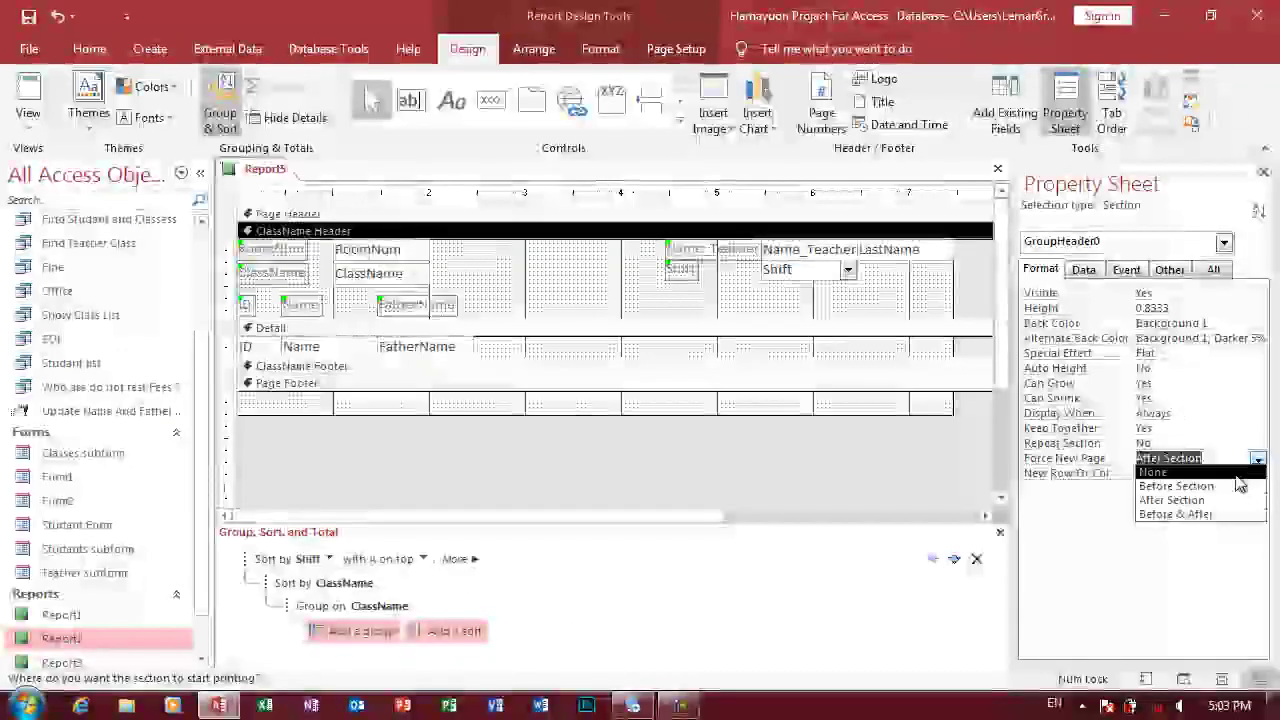
pyautogui.click(1213, 487)
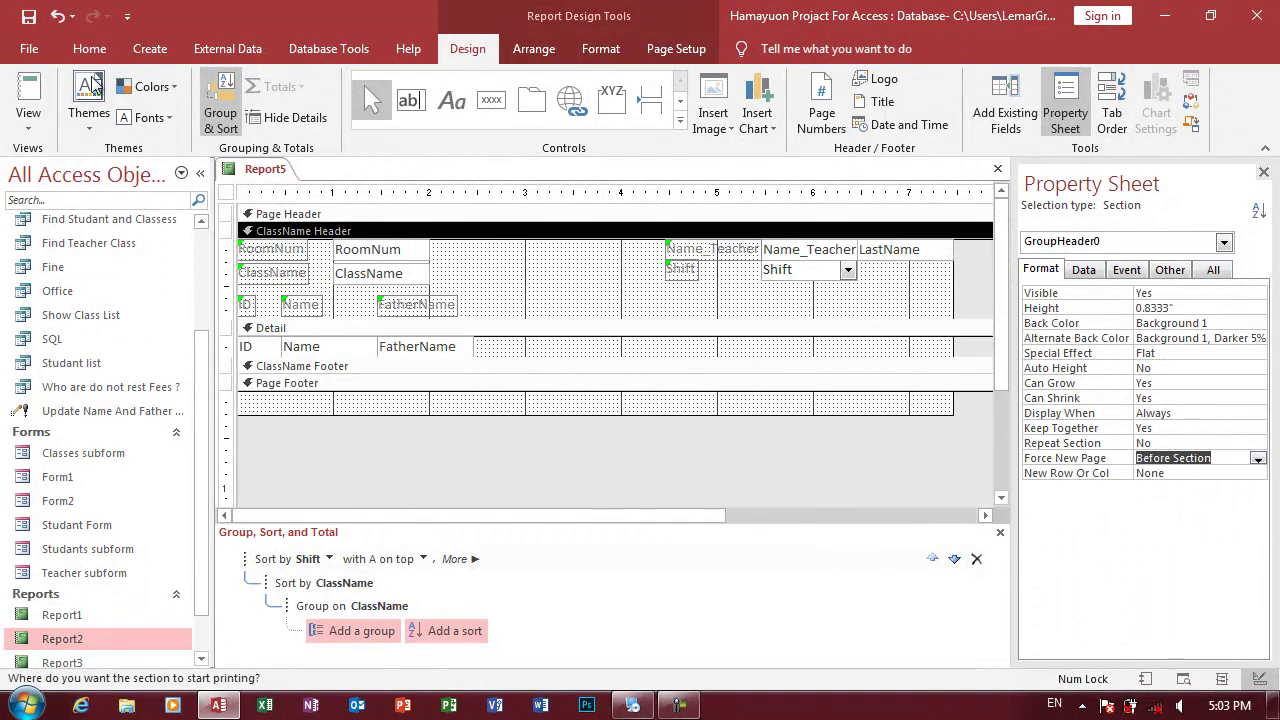
pyautogui.click(28, 118)
pyautogui.click(86, 206)
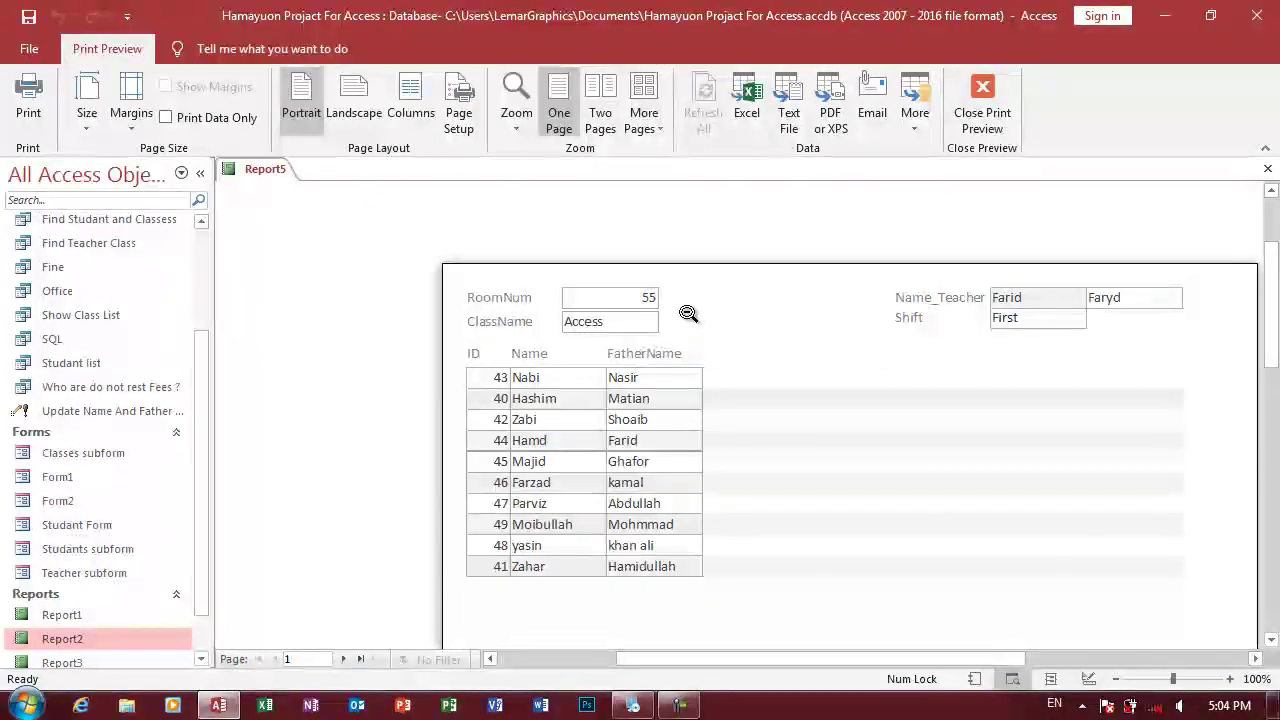
pyautogui.click(641, 286)
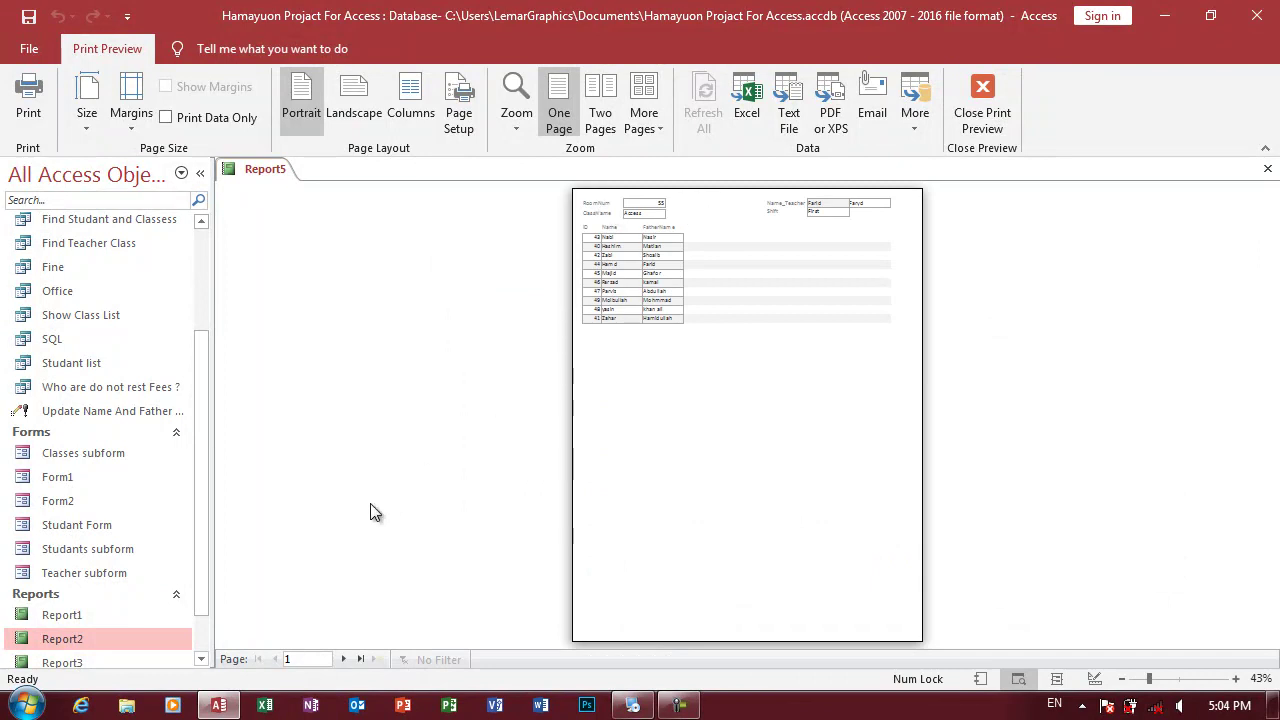
# - Page through the preview to page 5, then go back to Design view
pyautogui.click(344, 658)
pyautogui.click(343, 658)
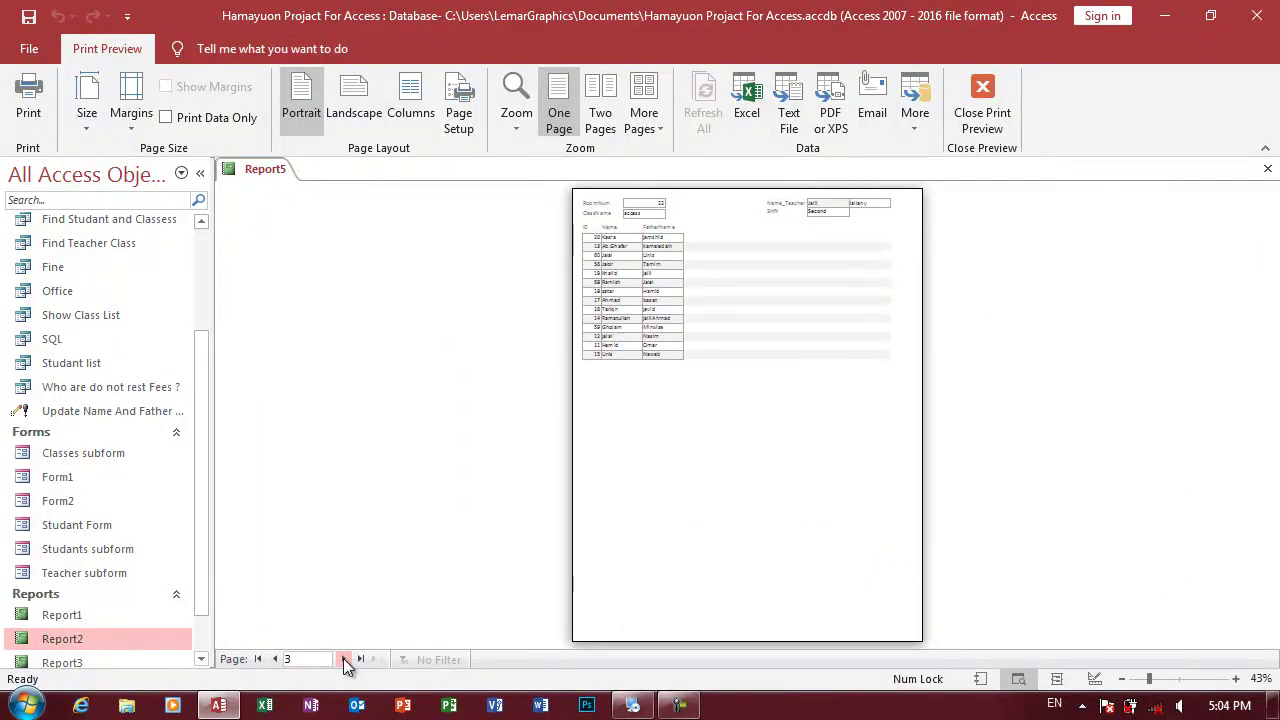
pyautogui.click(343, 658)
pyautogui.click(343, 658)
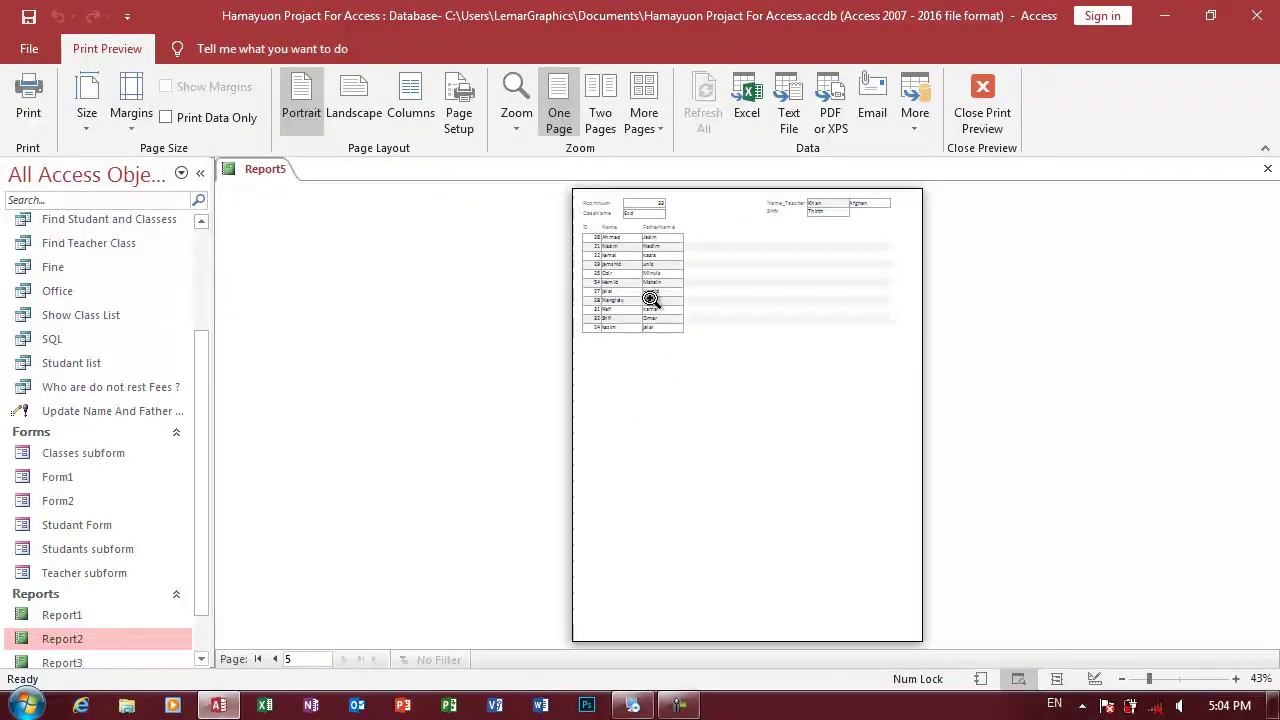
pyautogui.rightClick(719, 247)
pyautogui.click(772, 301)
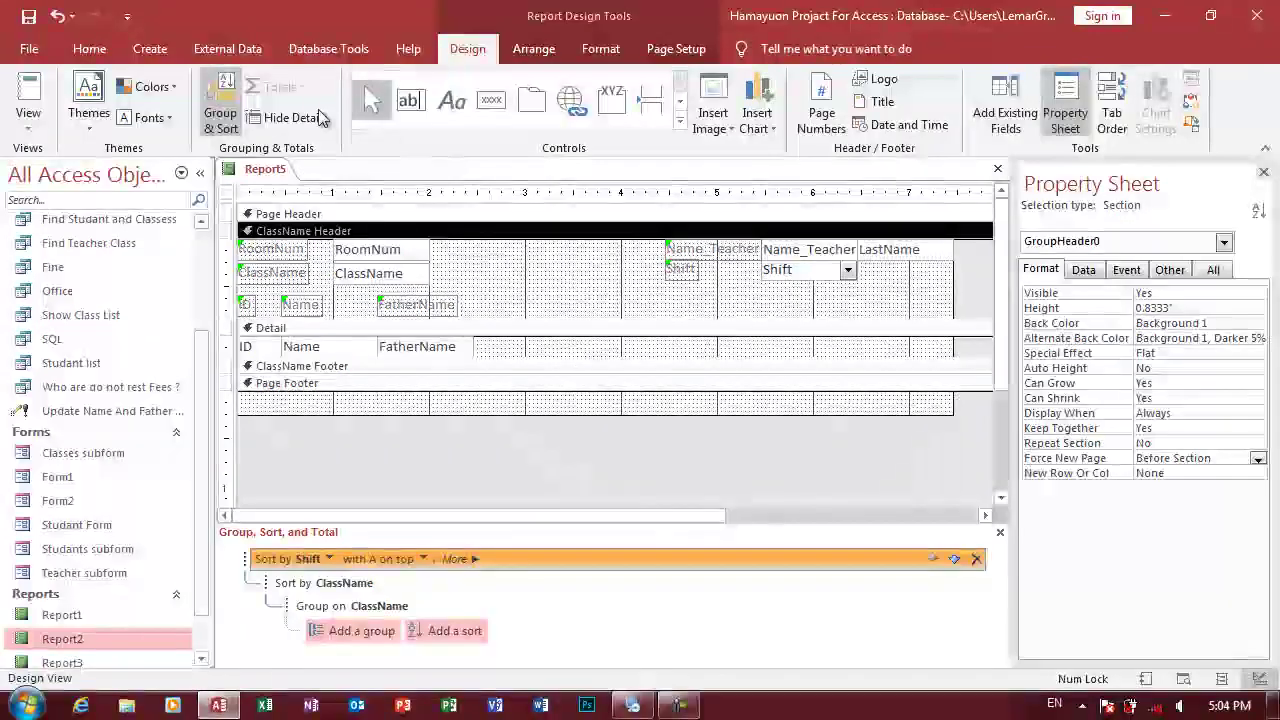
# - In Print Preview, set Report5 to landscape orientation on A4 (210 x 297 mm) paper
pyautogui.click(32, 124)
pyautogui.click(66, 203)
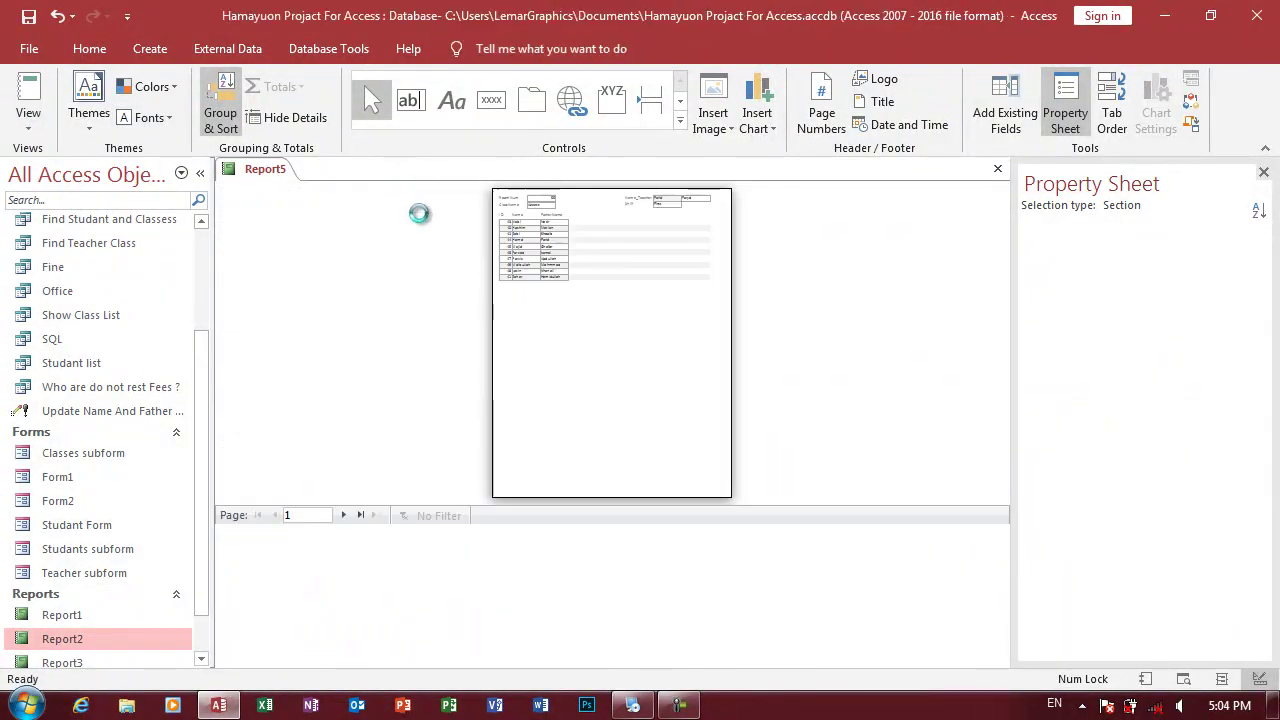
pyautogui.click(356, 112)
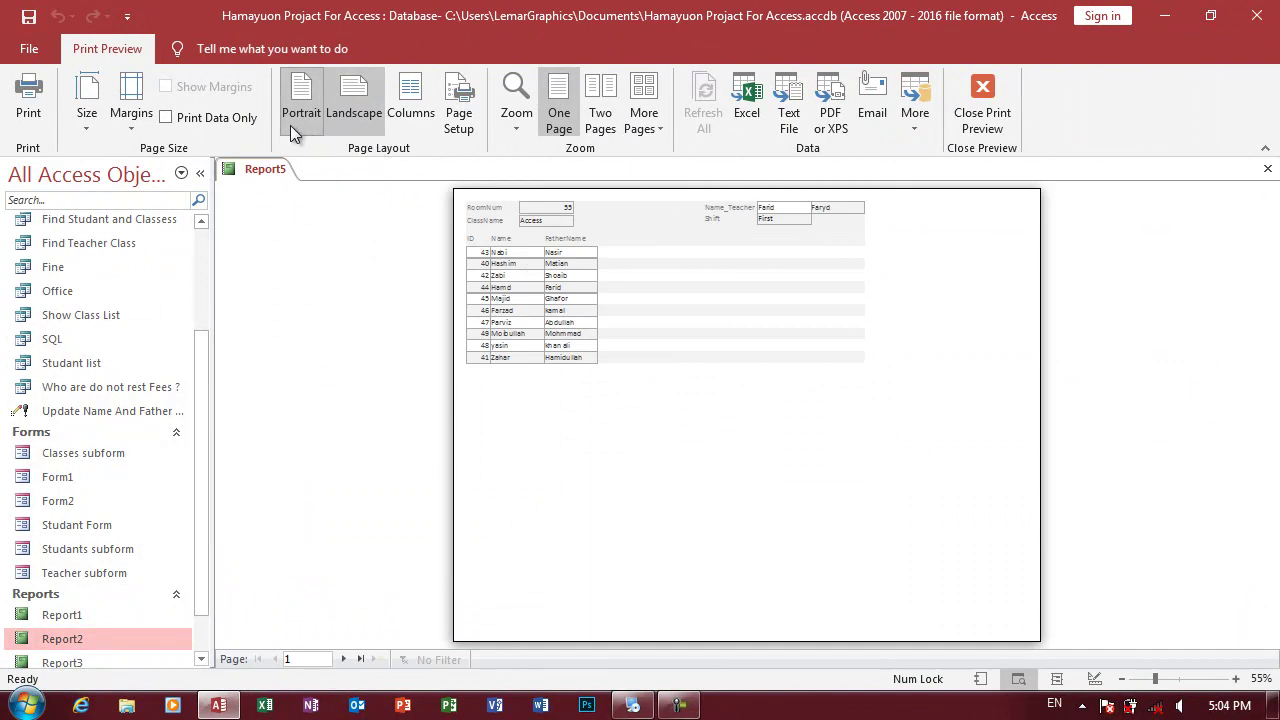
pyautogui.click(97, 130)
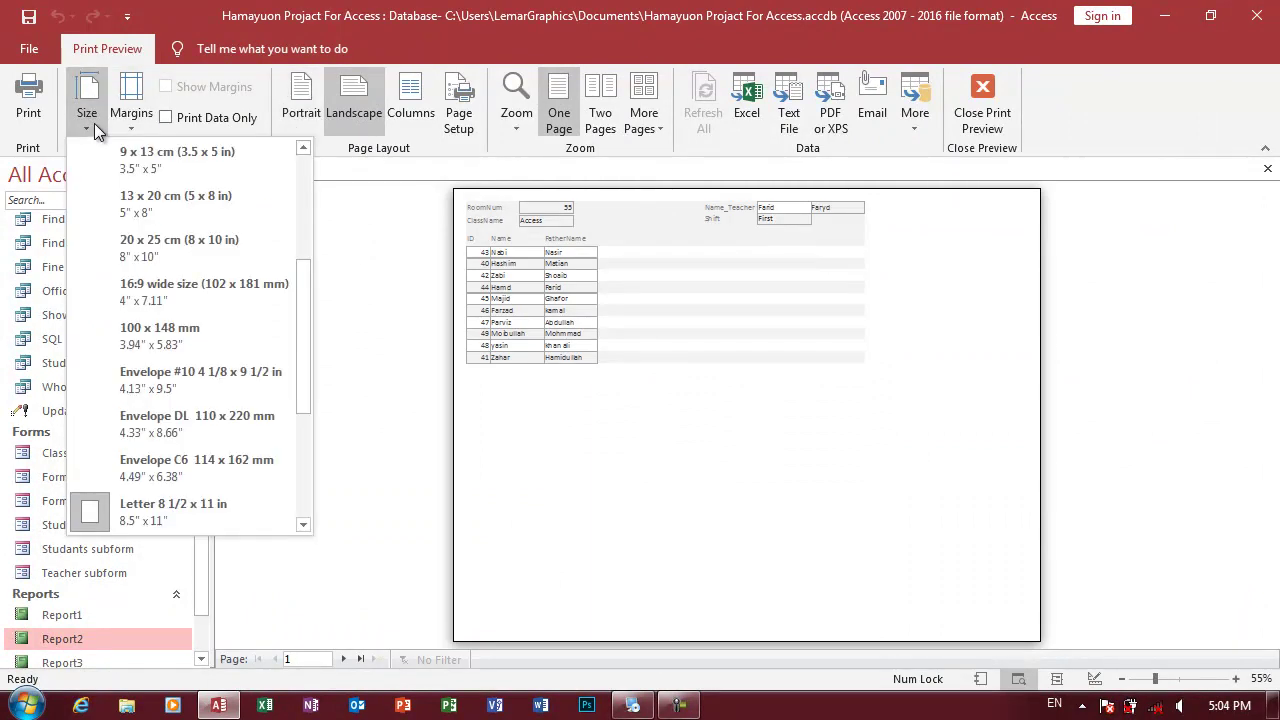
pyautogui.moveTo(303, 316)
pyautogui.mouseDown()
pyautogui.moveTo(308, 399)
pyautogui.moveTo(295, 185)
pyautogui.mouseUp()
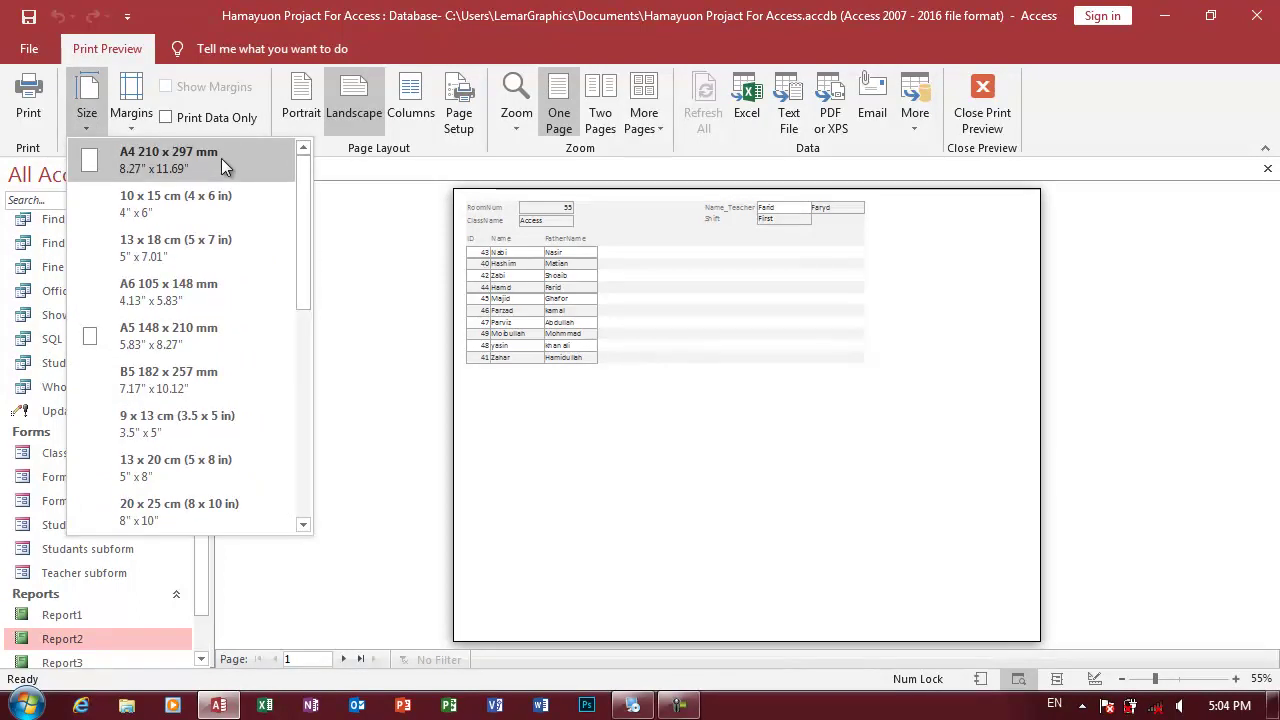
pyautogui.click(222, 160)
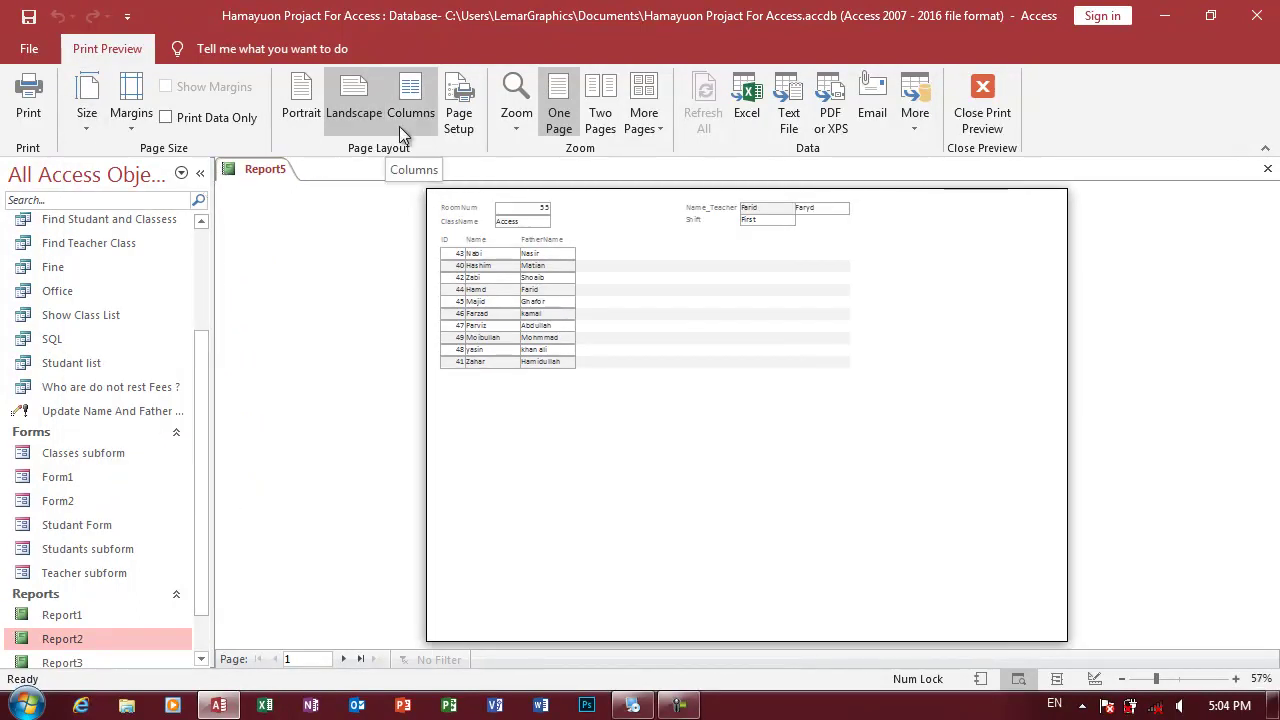
pyautogui.rightClick(672, 264)
# - Set the ID, Name and FatherName detail fields to Times New Roman, size 10
pyautogui.click(731, 320)
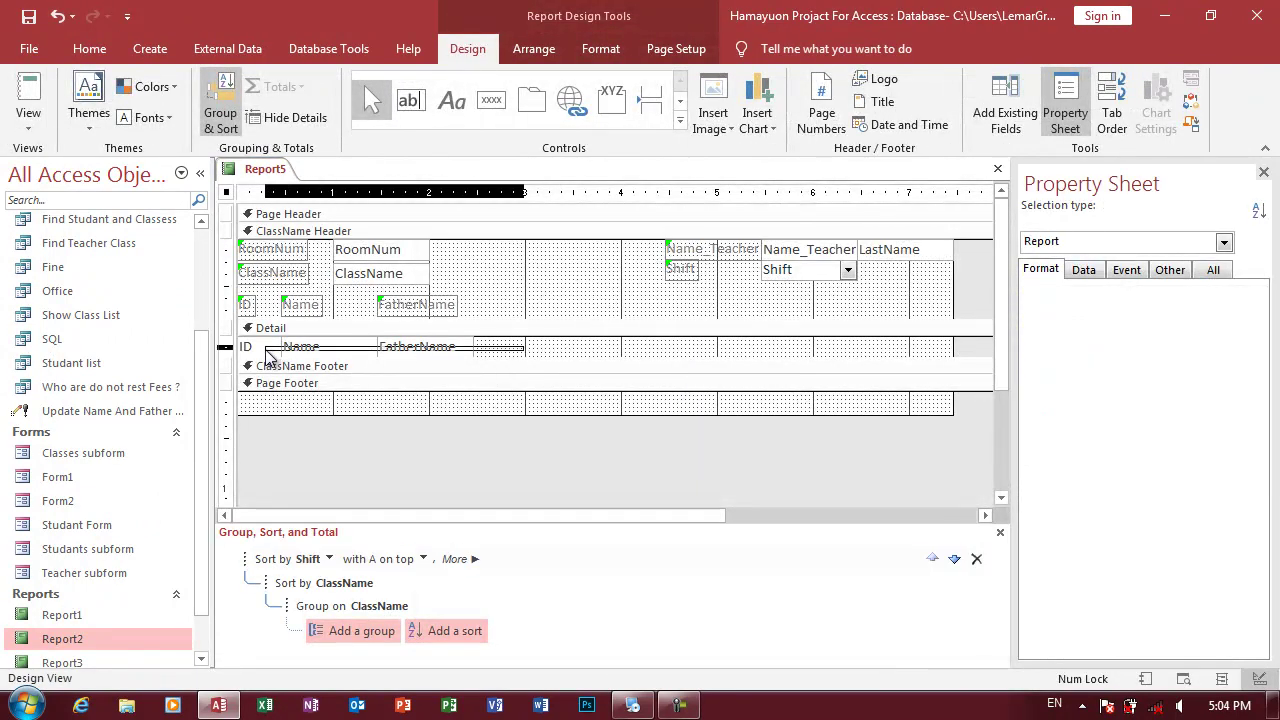
pyautogui.moveTo(422, 358); pyautogui.dragTo(268, 356)
pyautogui.click(619, 49)
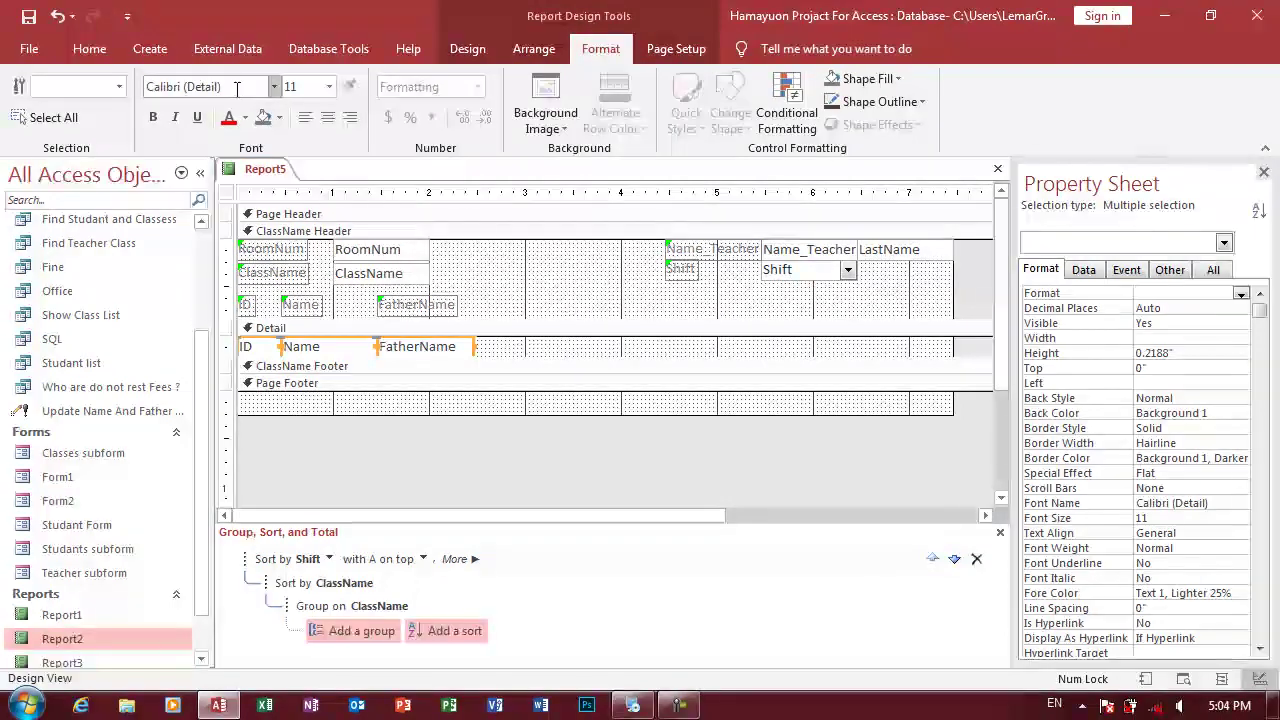
pyautogui.click(230, 87)
pyautogui.moveTo(178, 87); pyautogui.dragTo(236, 88)
pyautogui.press('Return')
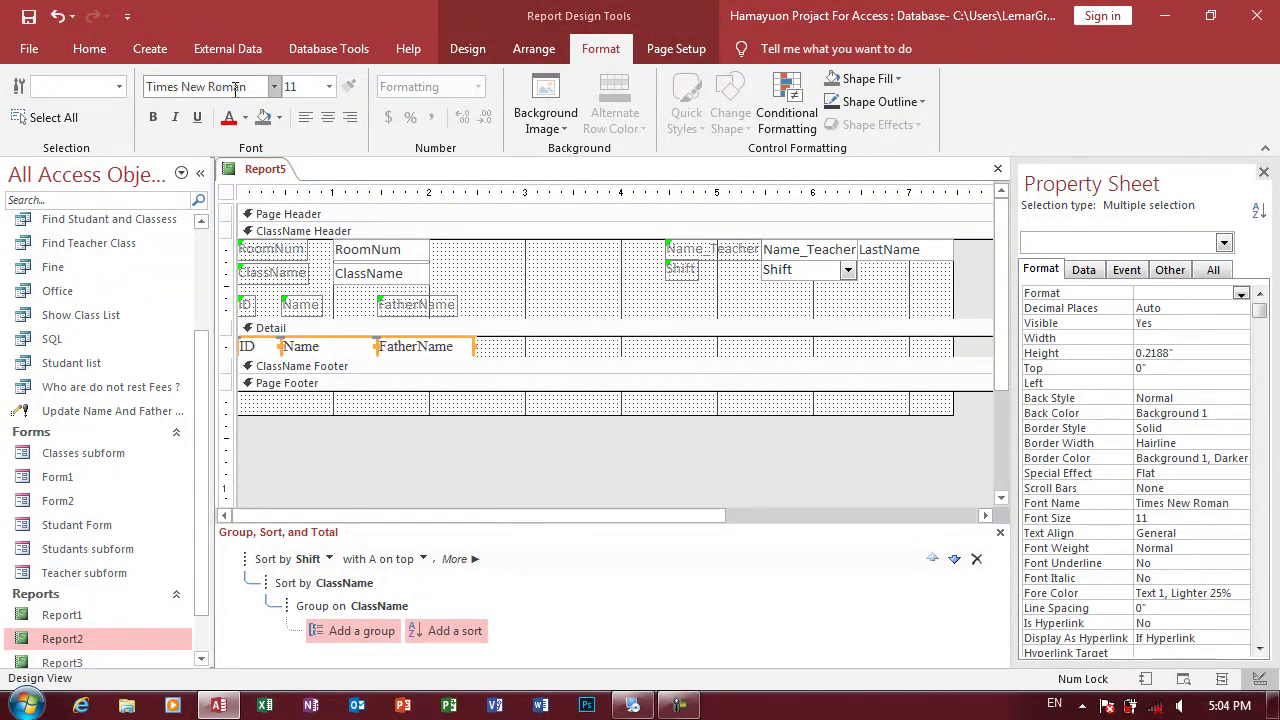
pyautogui.click(328, 87)
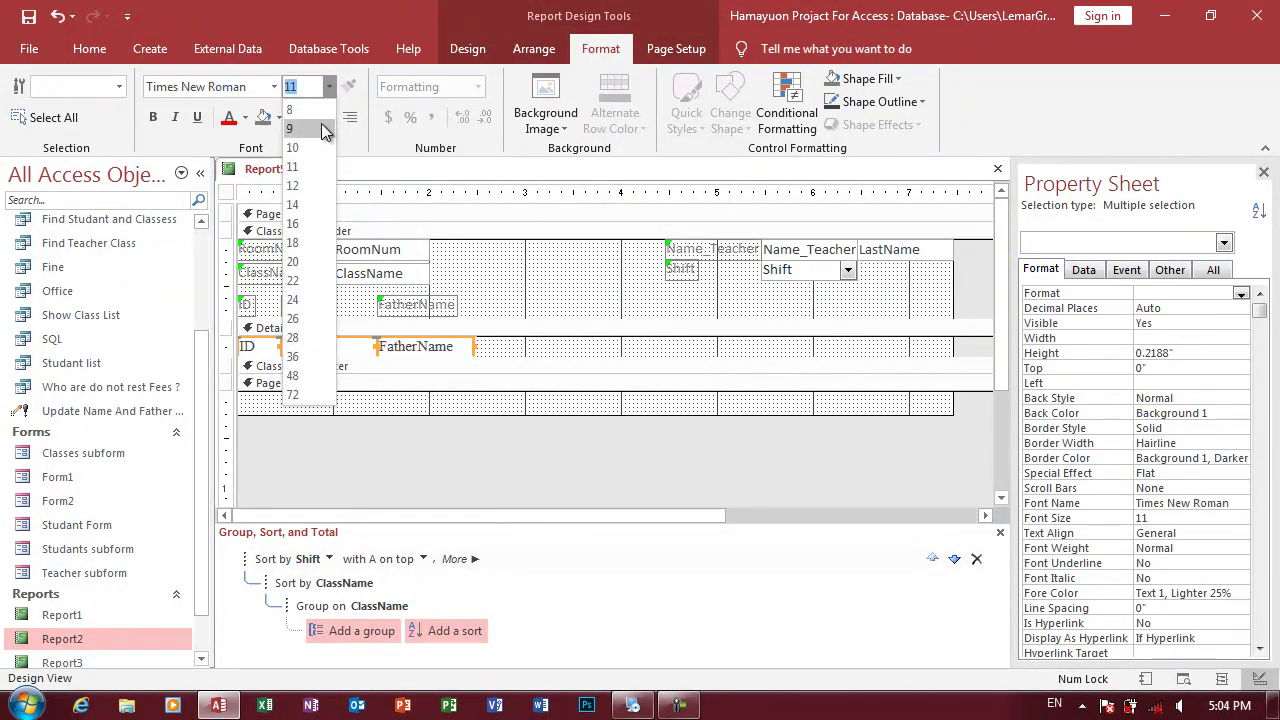
pyautogui.click(311, 148)
pyautogui.click(500, 316)
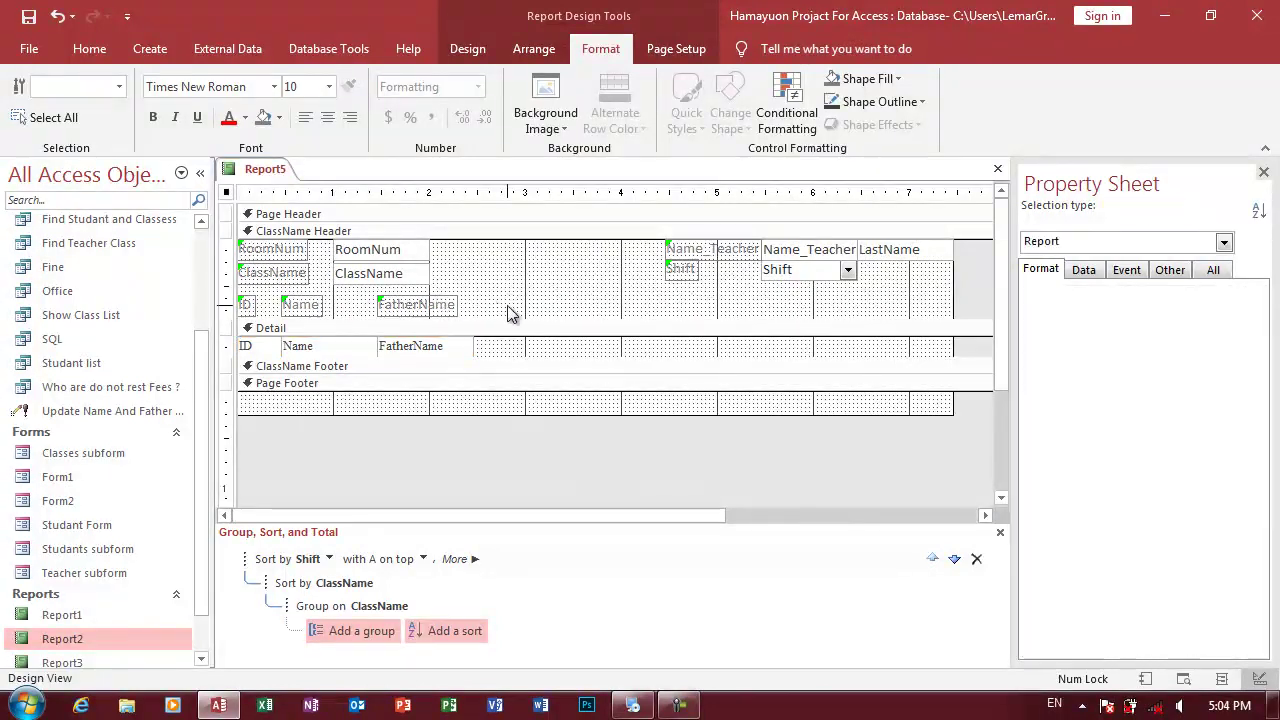
# - Give all ClassName Header controls Times New Roman font and black text
pyautogui.moveTo(500, 316); pyautogui.dragTo(230, 297)
pyautogui.click(227, 87)
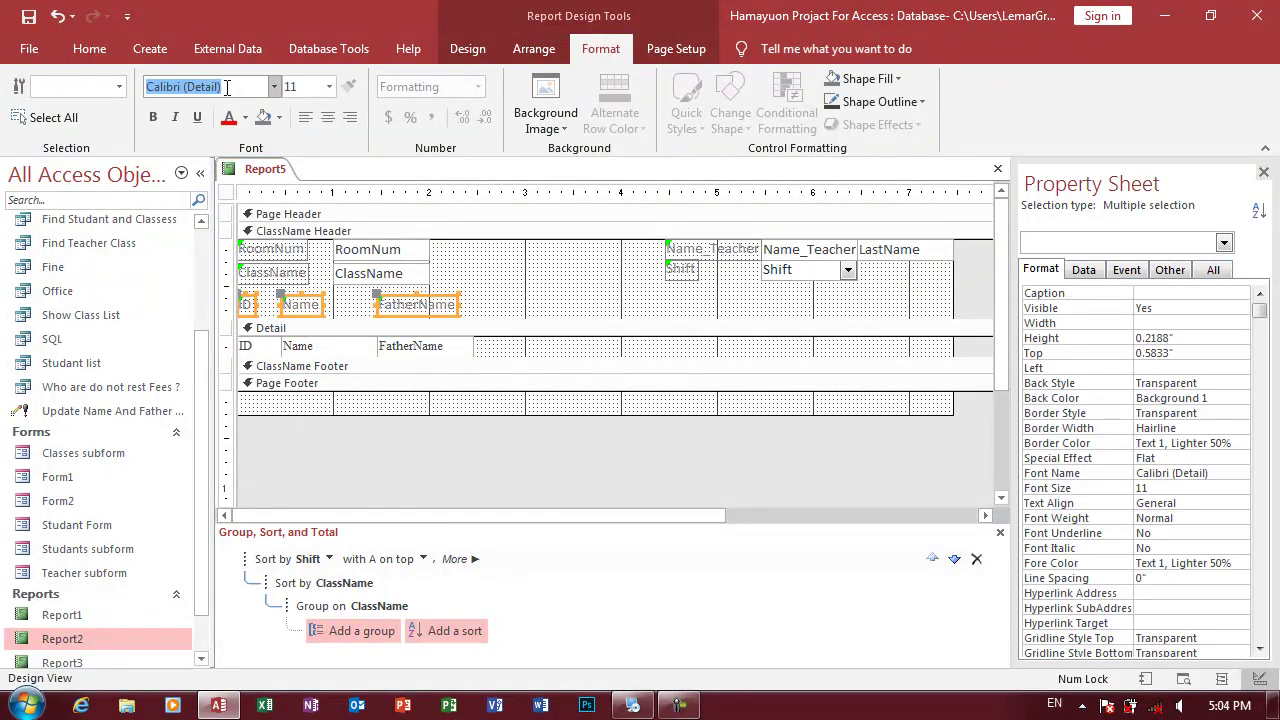
pyautogui.write('Times New Roman')
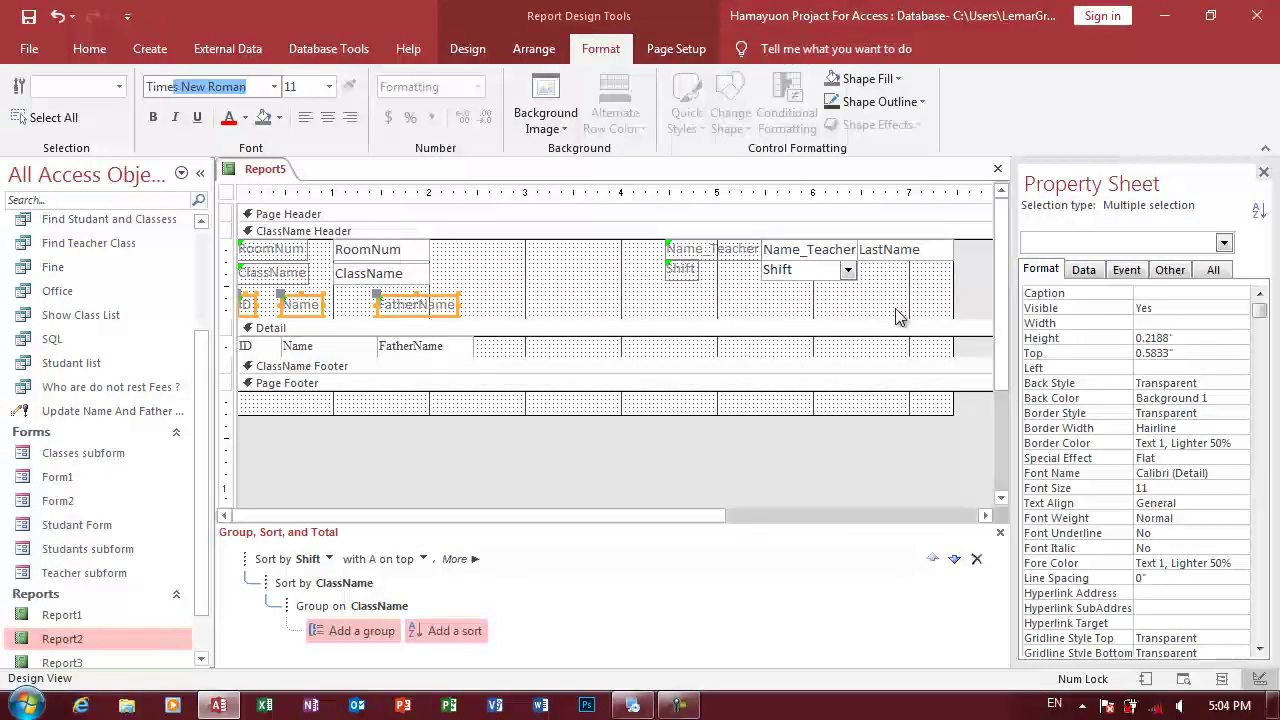
pyautogui.moveTo(816, 300); pyautogui.dragTo(238, 222)
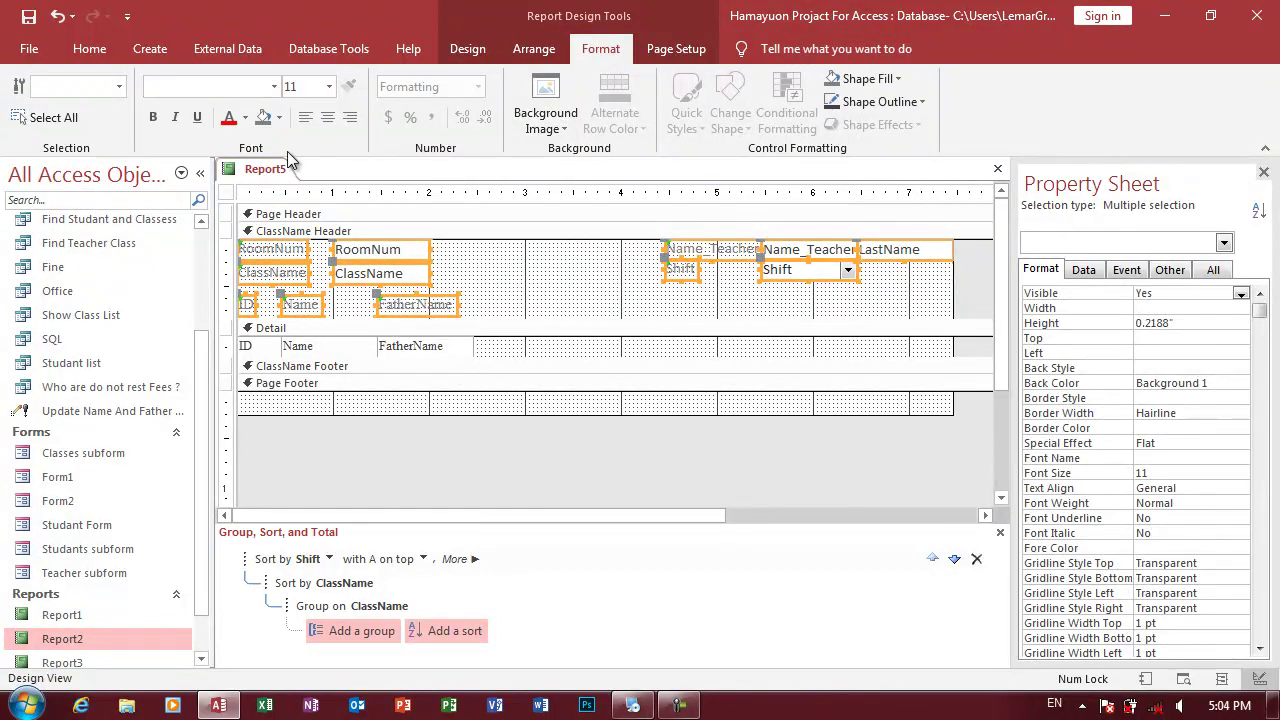
pyautogui.click(226, 90)
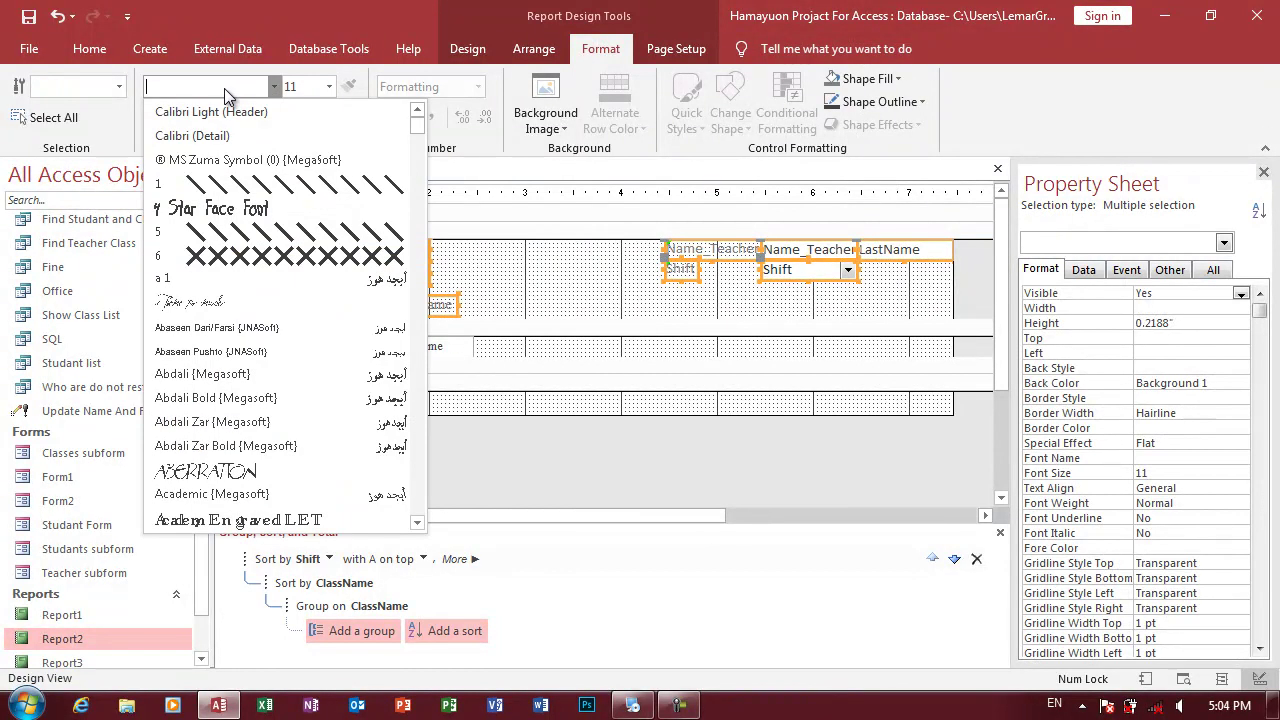
pyautogui.write('Times New Roman')
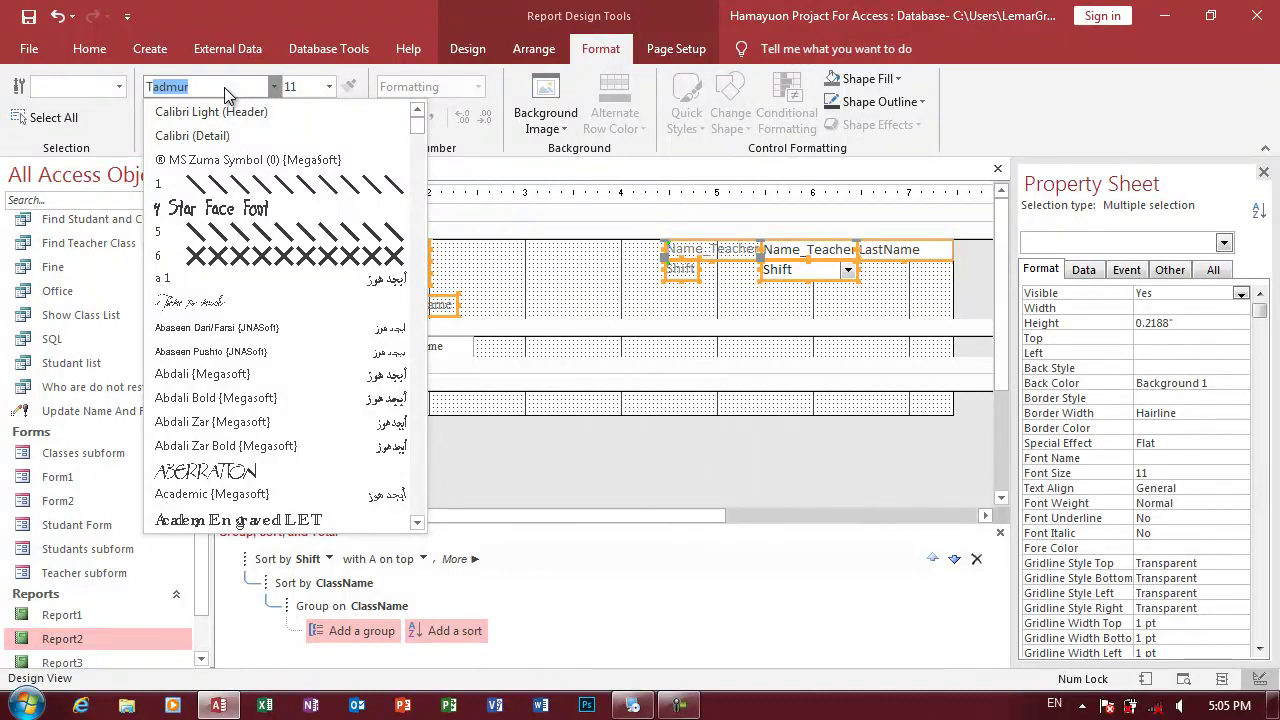
pyautogui.press('Return')
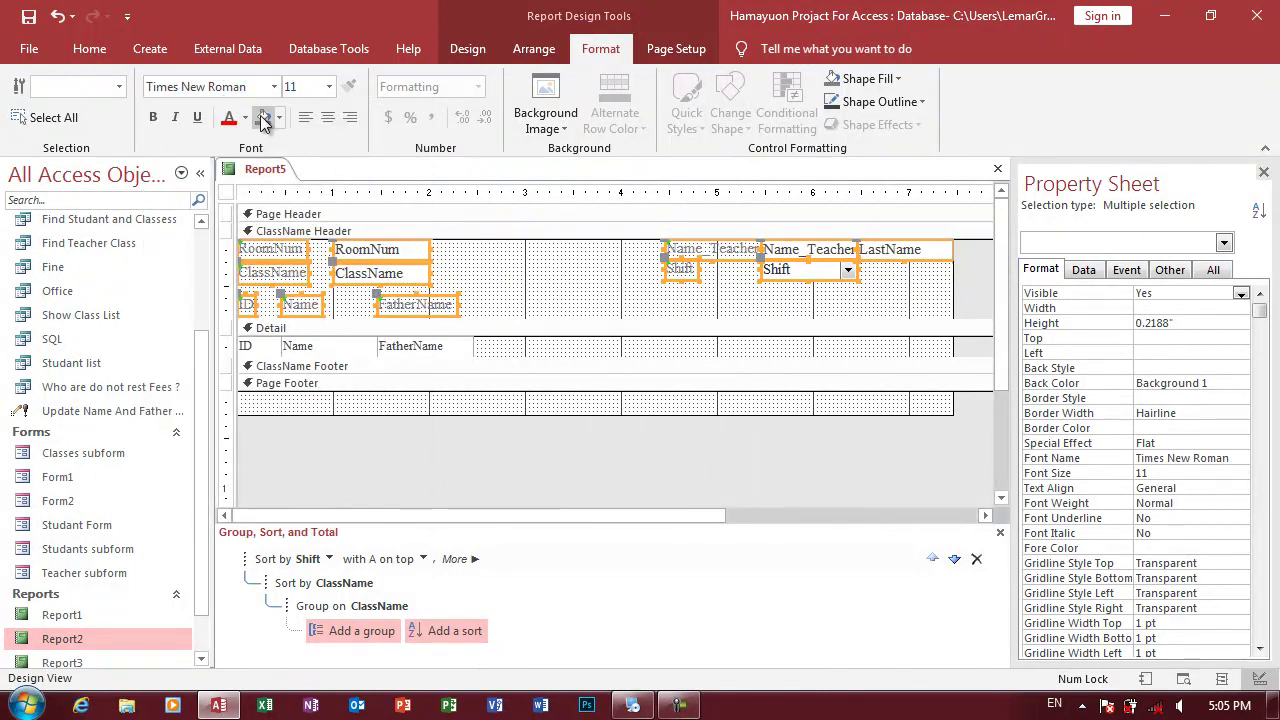
pyautogui.click(245, 117)
pyautogui.click(245, 186)
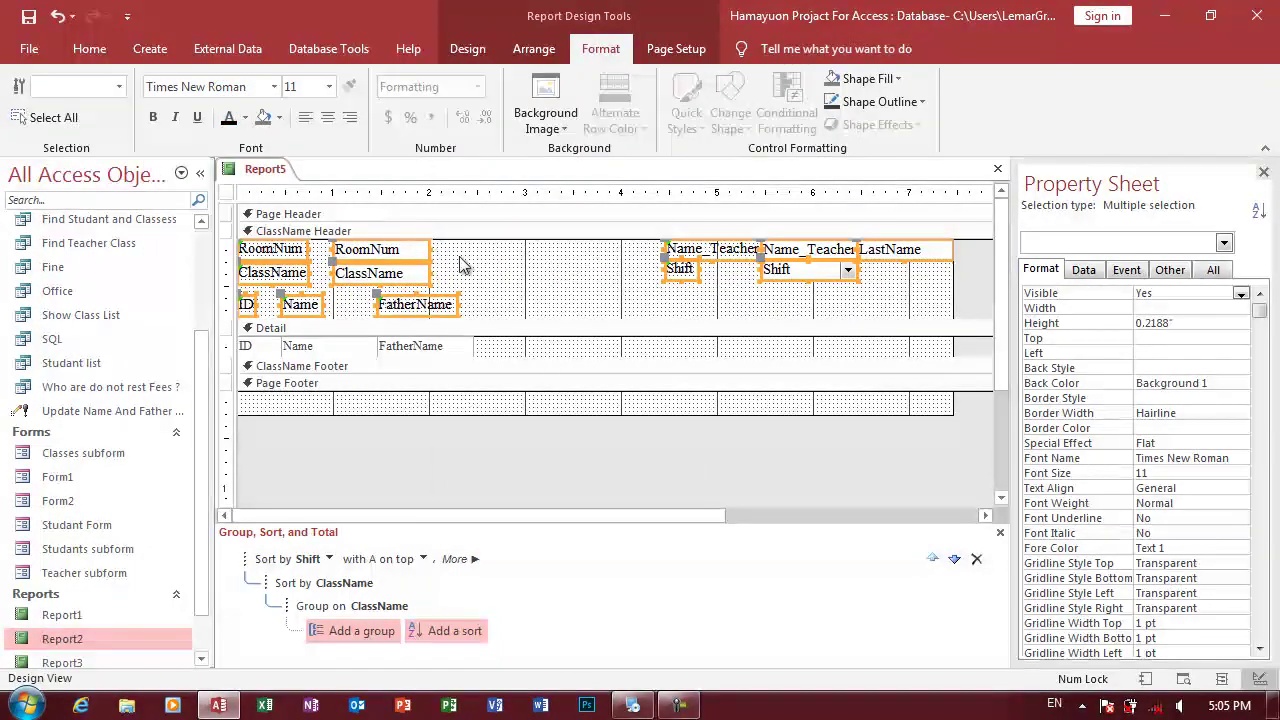
pyautogui.moveTo(518, 350); pyautogui.dragTo(302, 346)
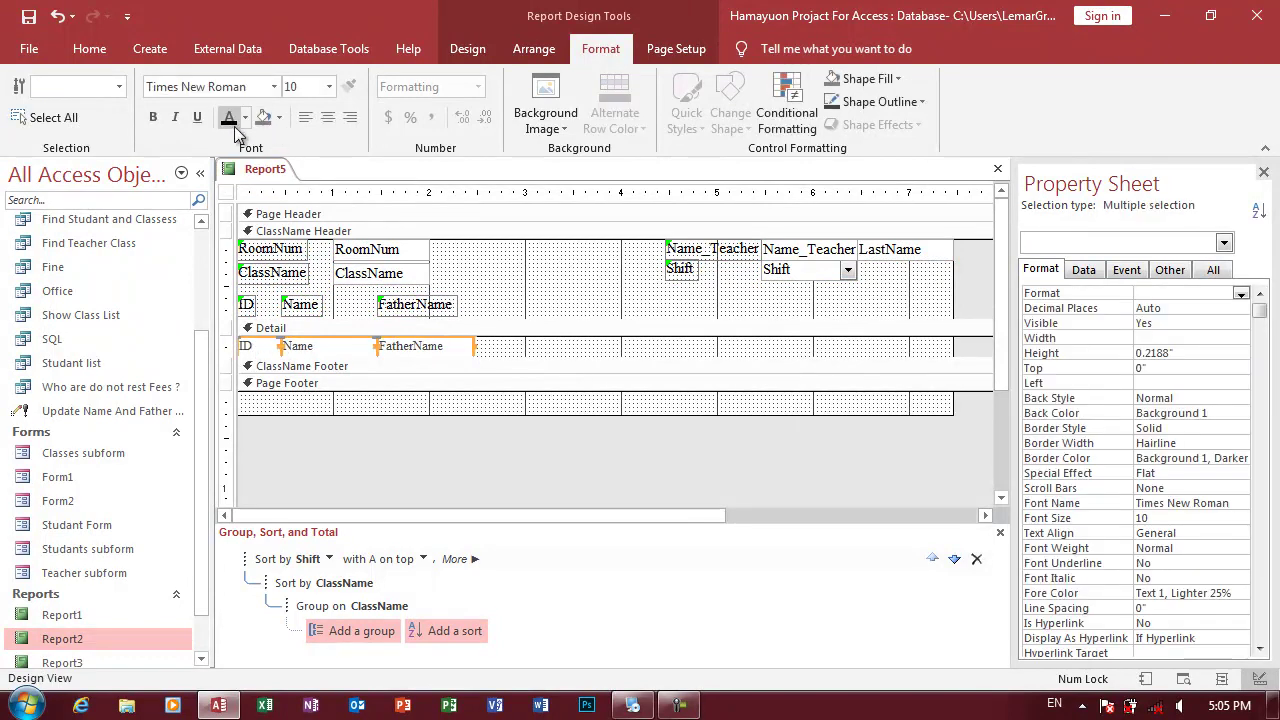
# - Make the ClassName Header controls' shape outline and shape fill Transparent
pyautogui.click(525, 337)
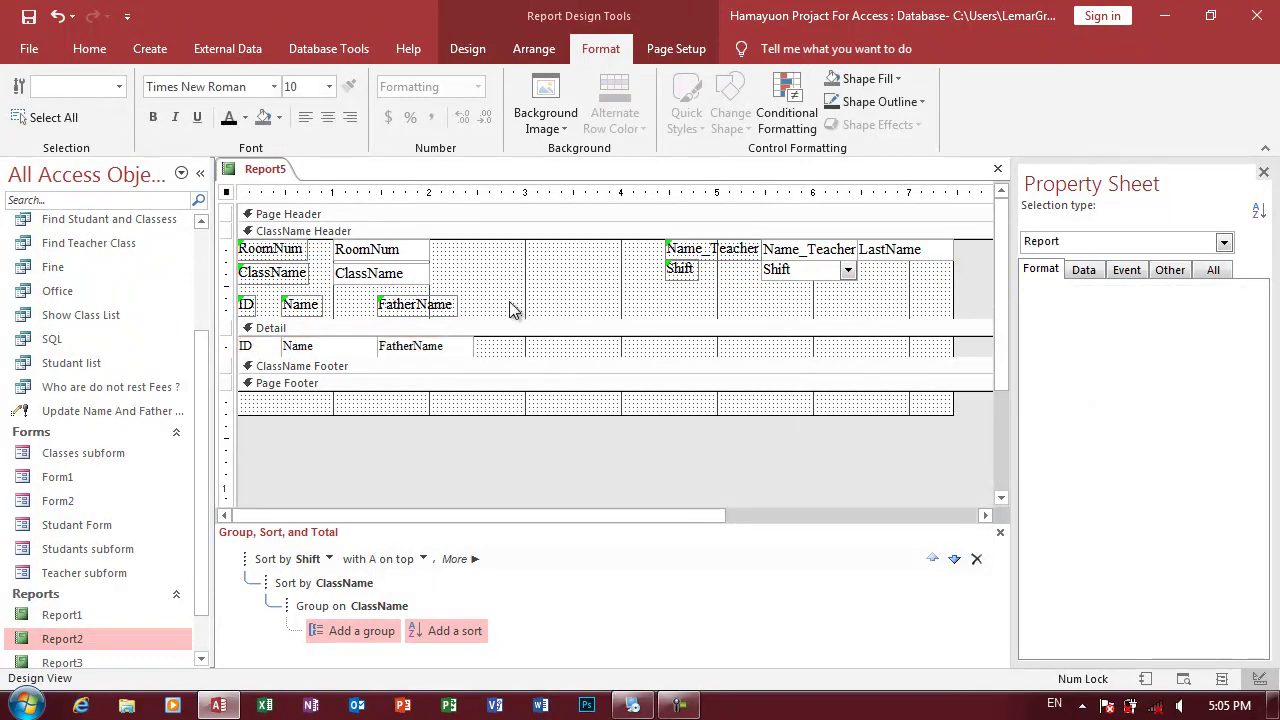
pyautogui.click(437, 232)
pyautogui.click(470, 50)
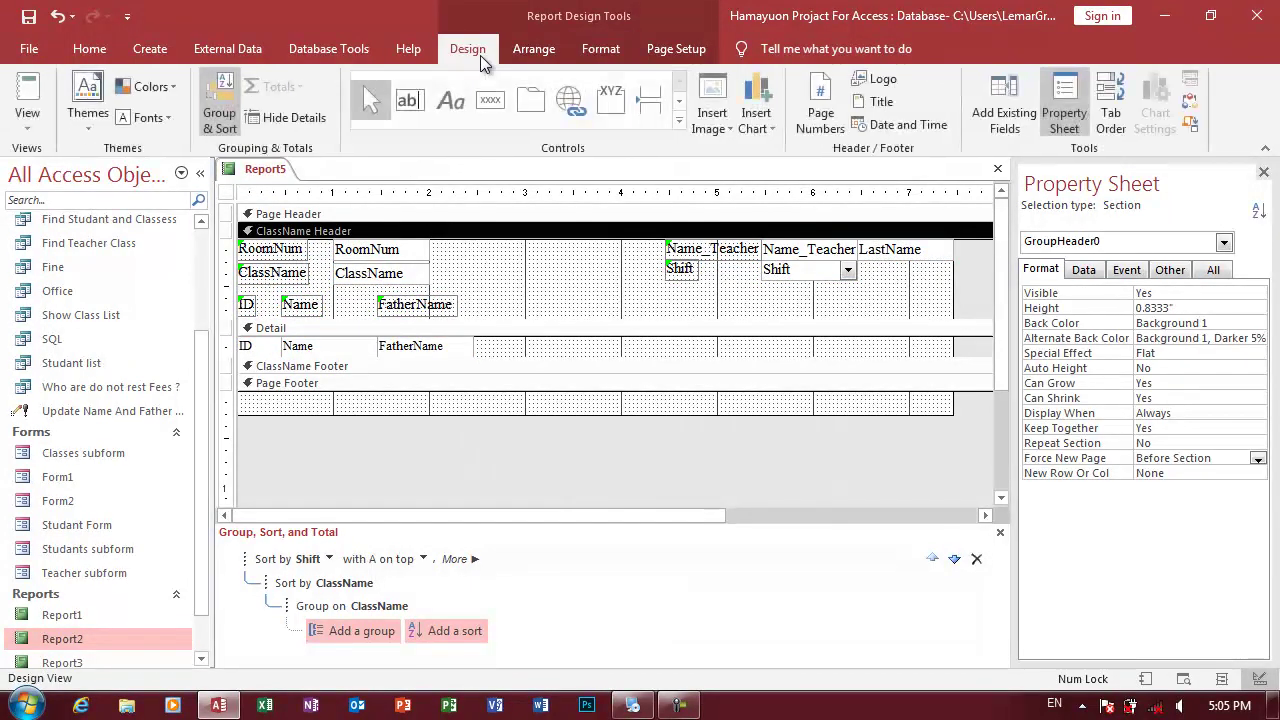
pyautogui.click(432, 308)
pyautogui.keyDown('shift'); pyautogui.click(300, 305); pyautogui.keyUp('shift')
pyautogui.keyDown('shift'); pyautogui.click(246, 305); pyautogui.keyUp('shift')
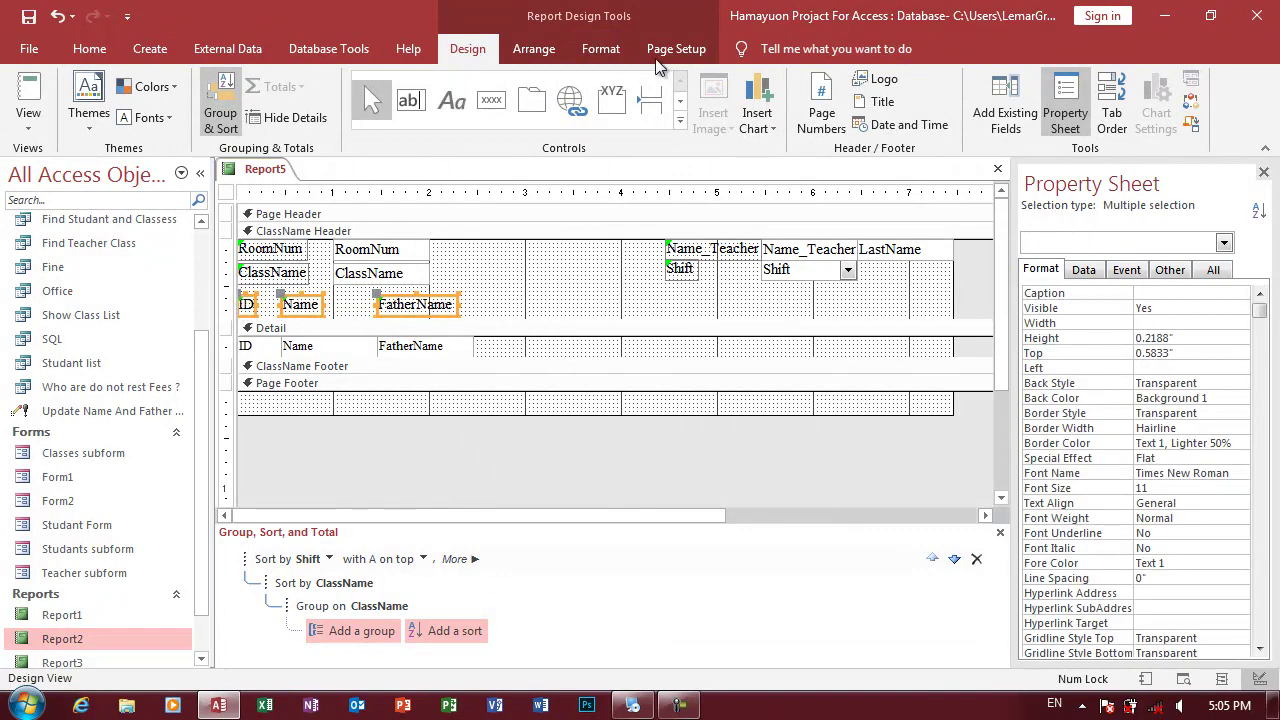
pyautogui.click(603, 48)
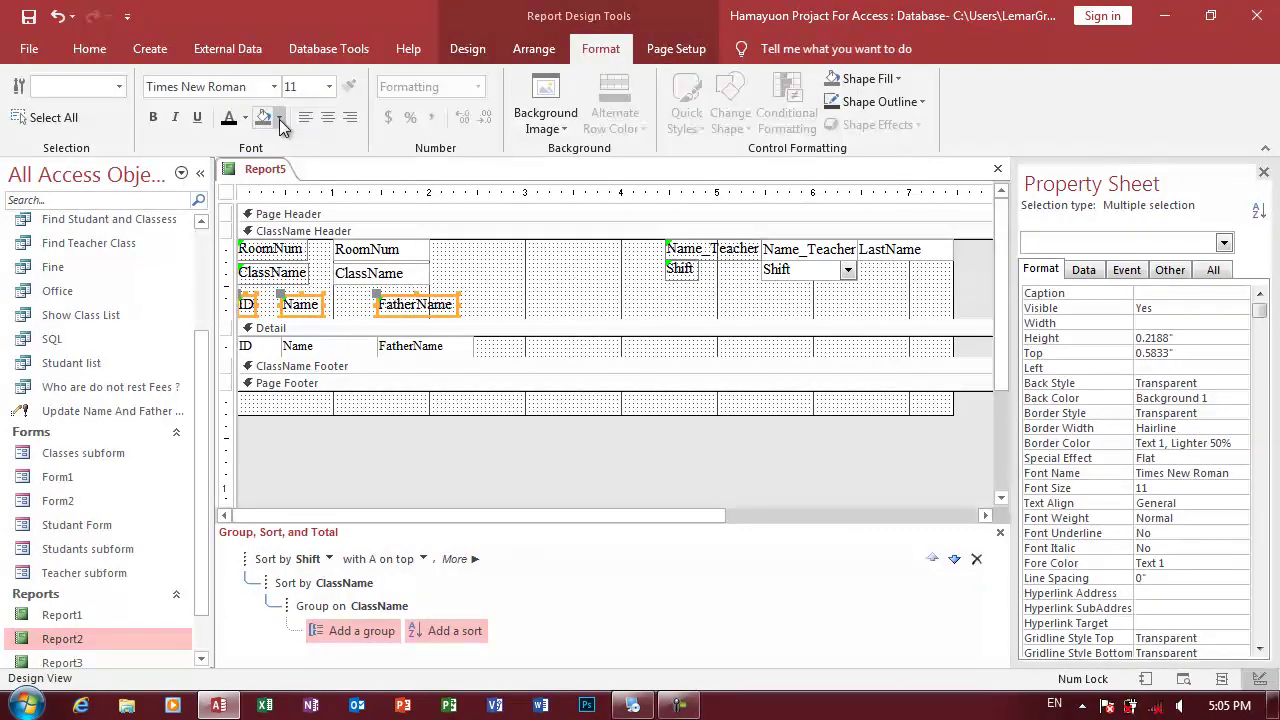
pyautogui.click(517, 262)
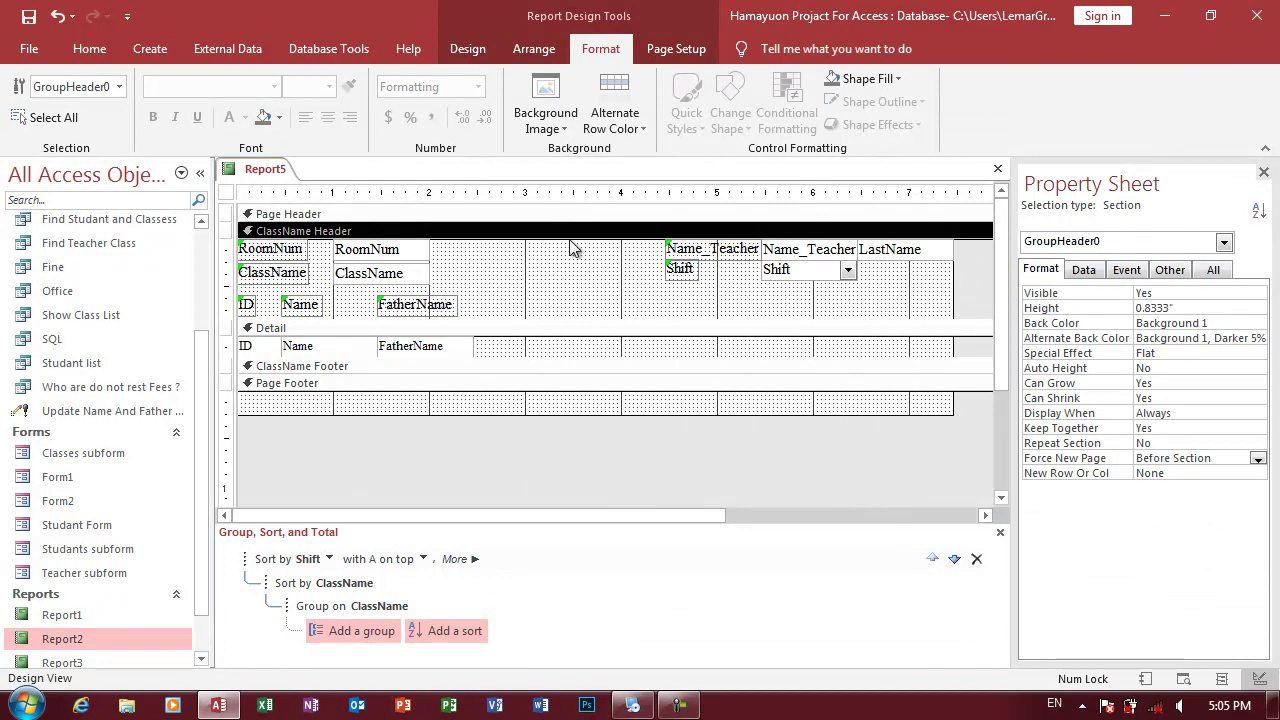
pyautogui.moveTo(932, 280); pyautogui.dragTo(284, 242)
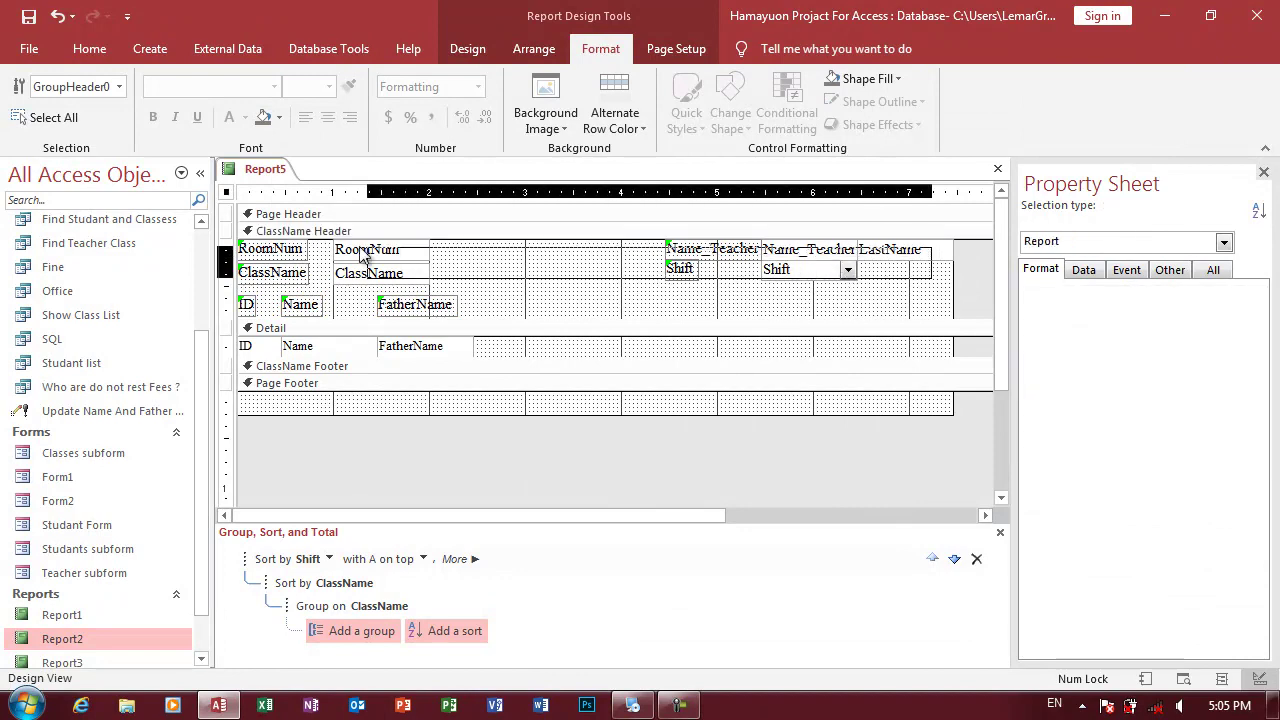
pyautogui.click(878, 101)
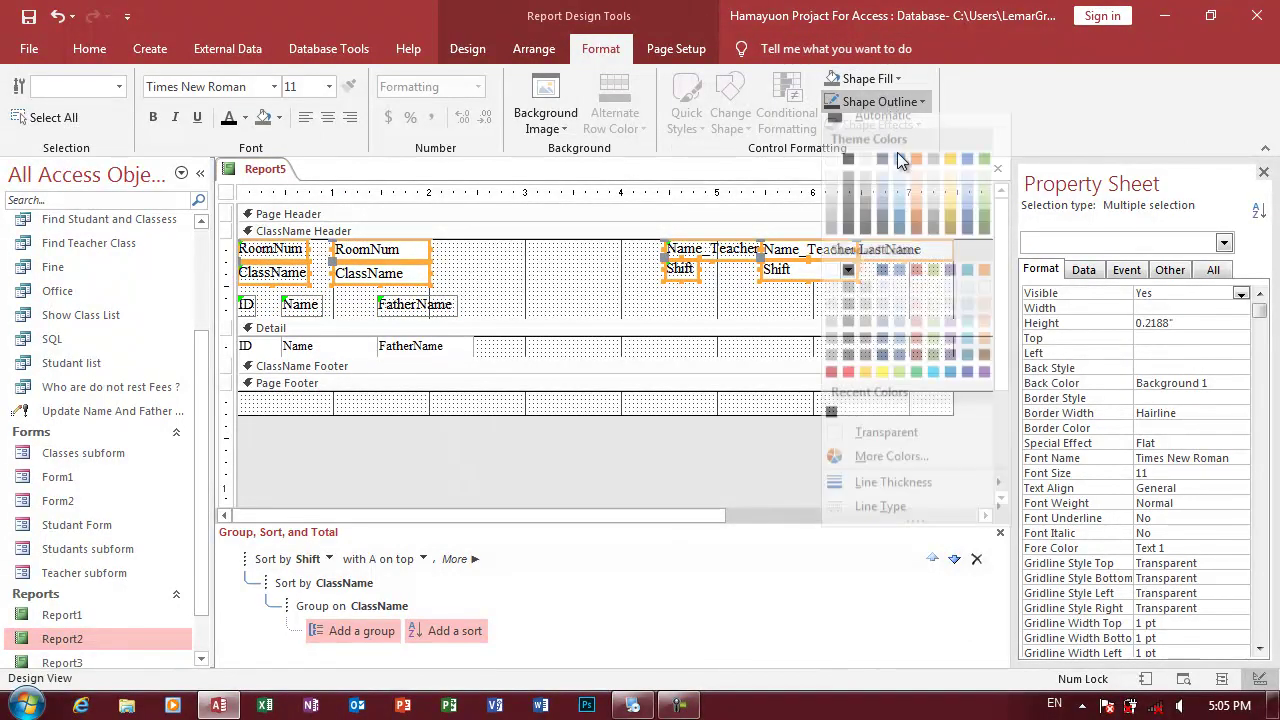
pyautogui.click(886, 436)
pyautogui.click(865, 78)
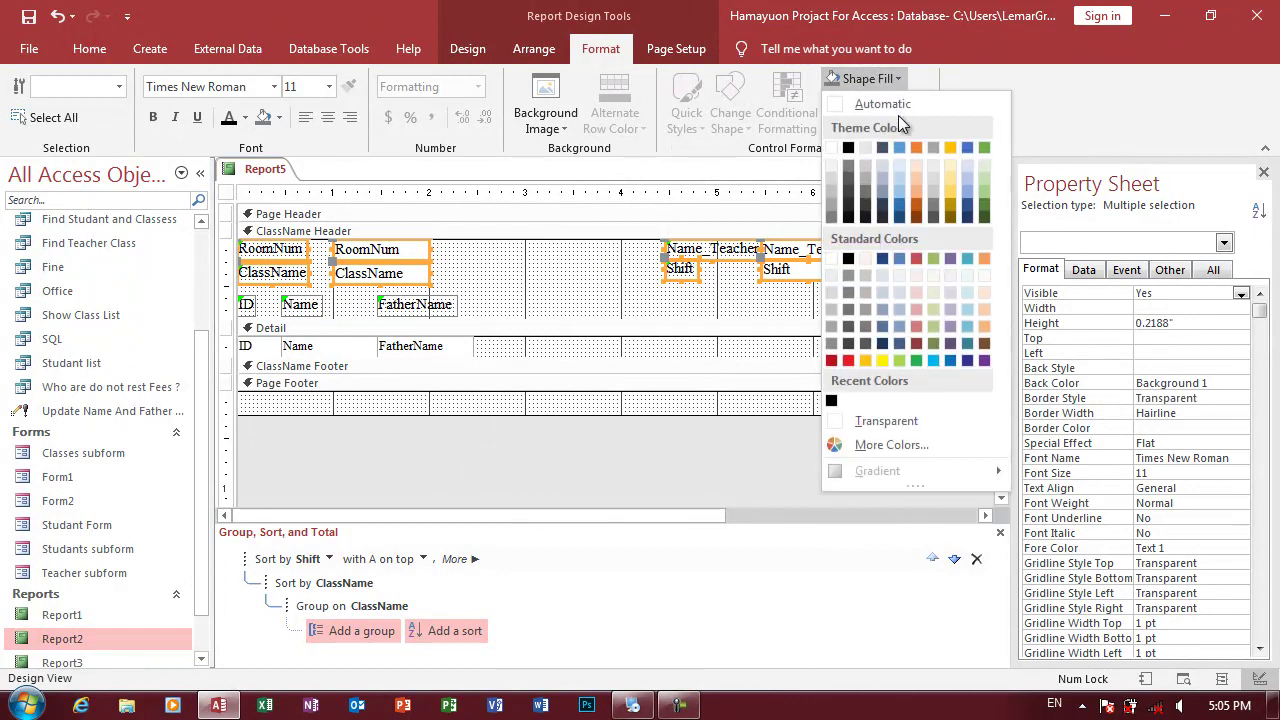
pyautogui.click(882, 420)
# - Left-align the ClassName Header controls' text and view the report in Print Preview
pyautogui.click(864, 308)
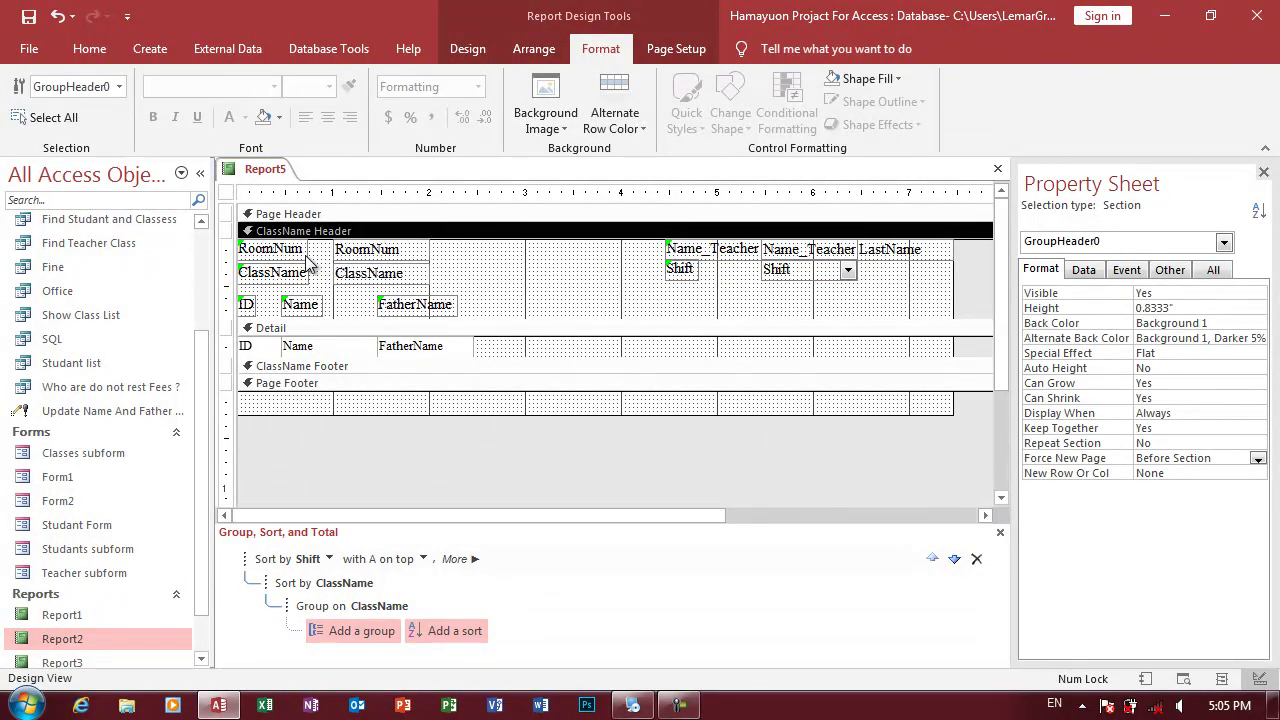
pyautogui.click(467, 48)
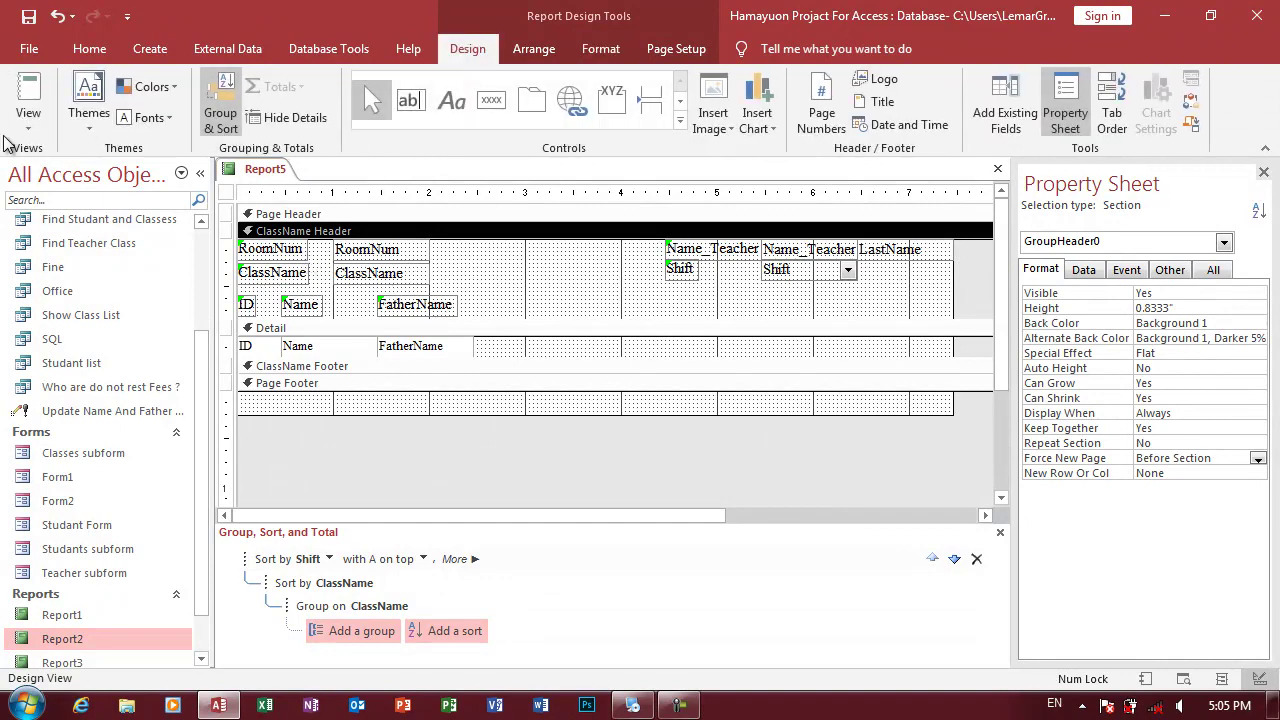
pyautogui.click(28, 112)
pyautogui.click(783, 297)
pyautogui.moveTo(906, 312); pyautogui.dragTo(236, 249)
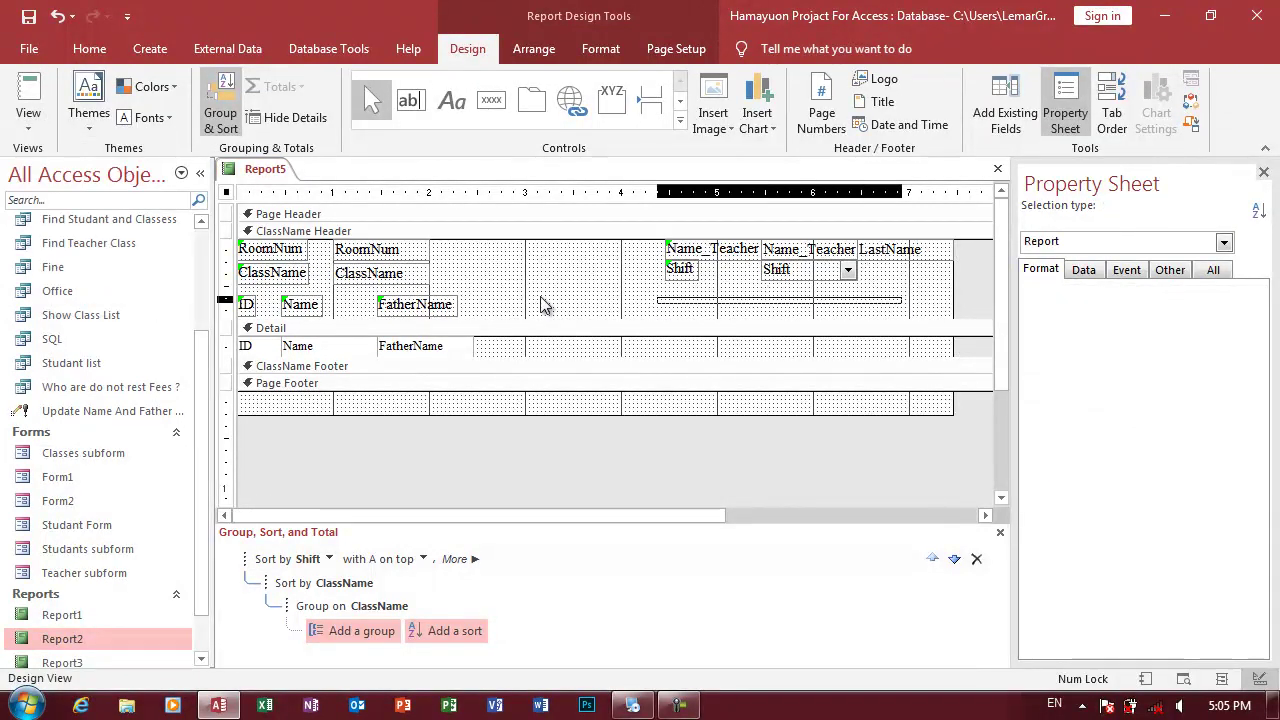
pyautogui.click(600, 48)
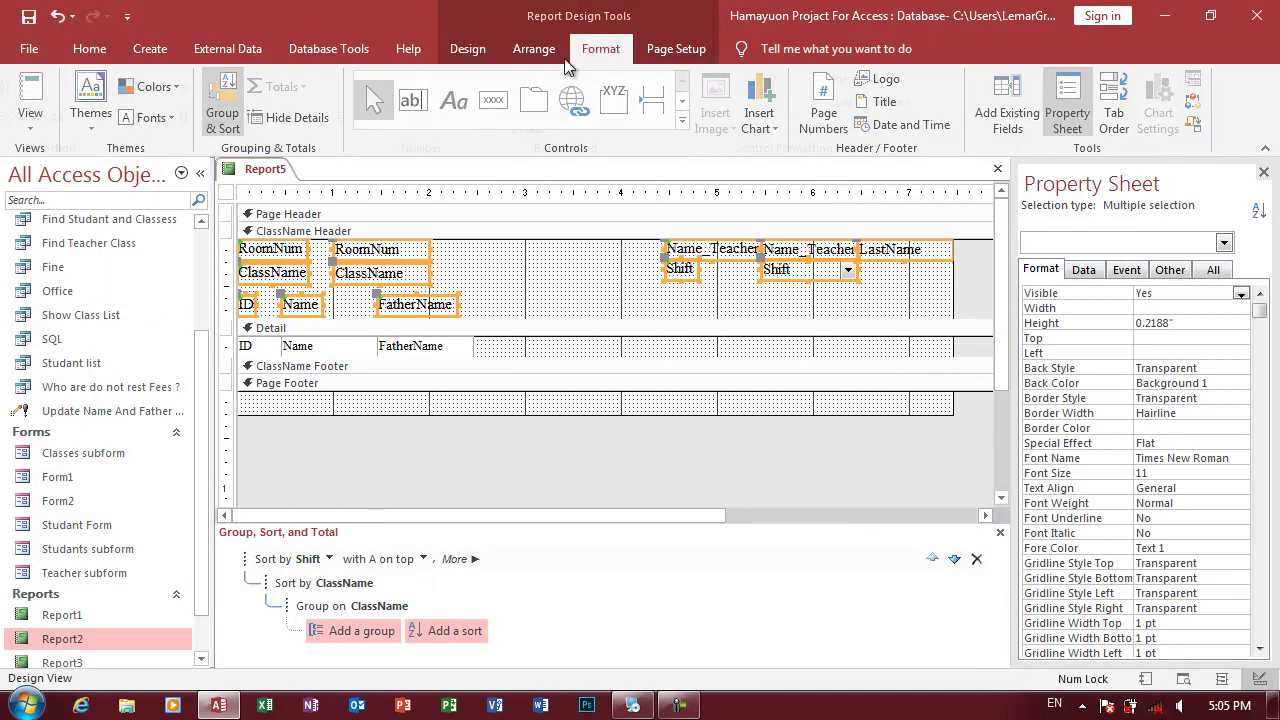
pyautogui.click(305, 117)
pyautogui.click(458, 52)
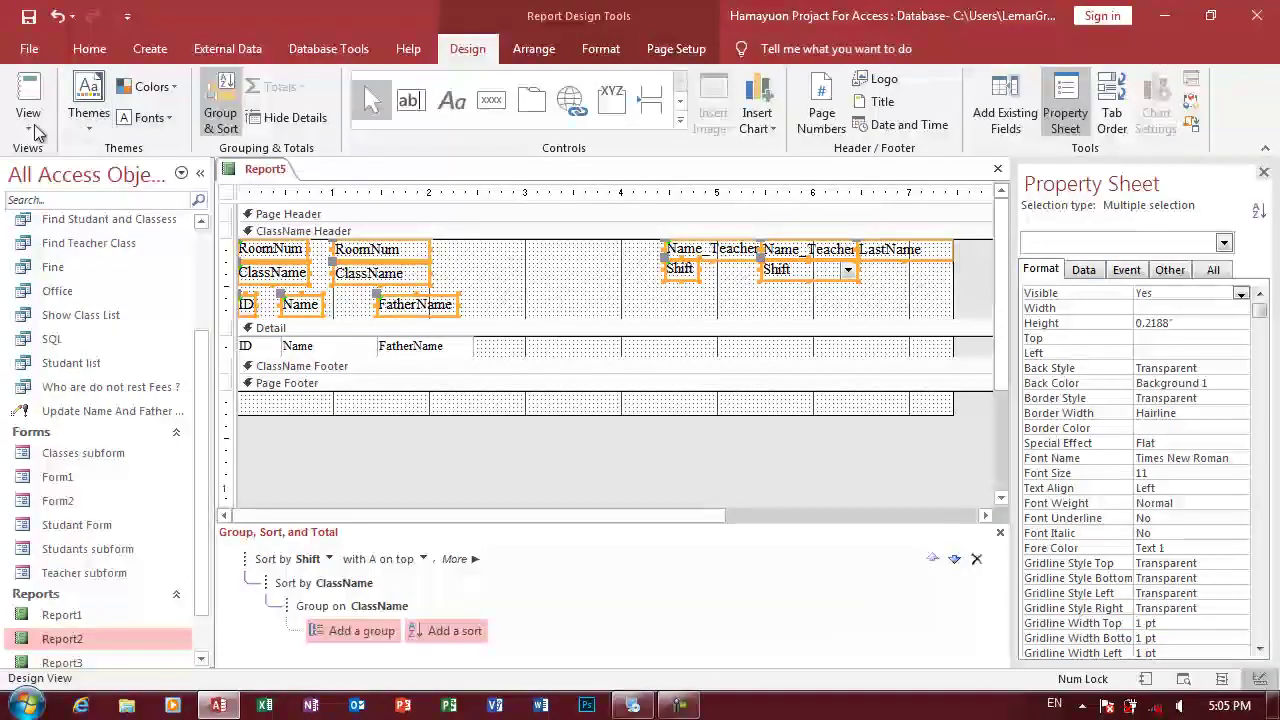
pyautogui.click(28, 112)
pyautogui.click(90, 203)
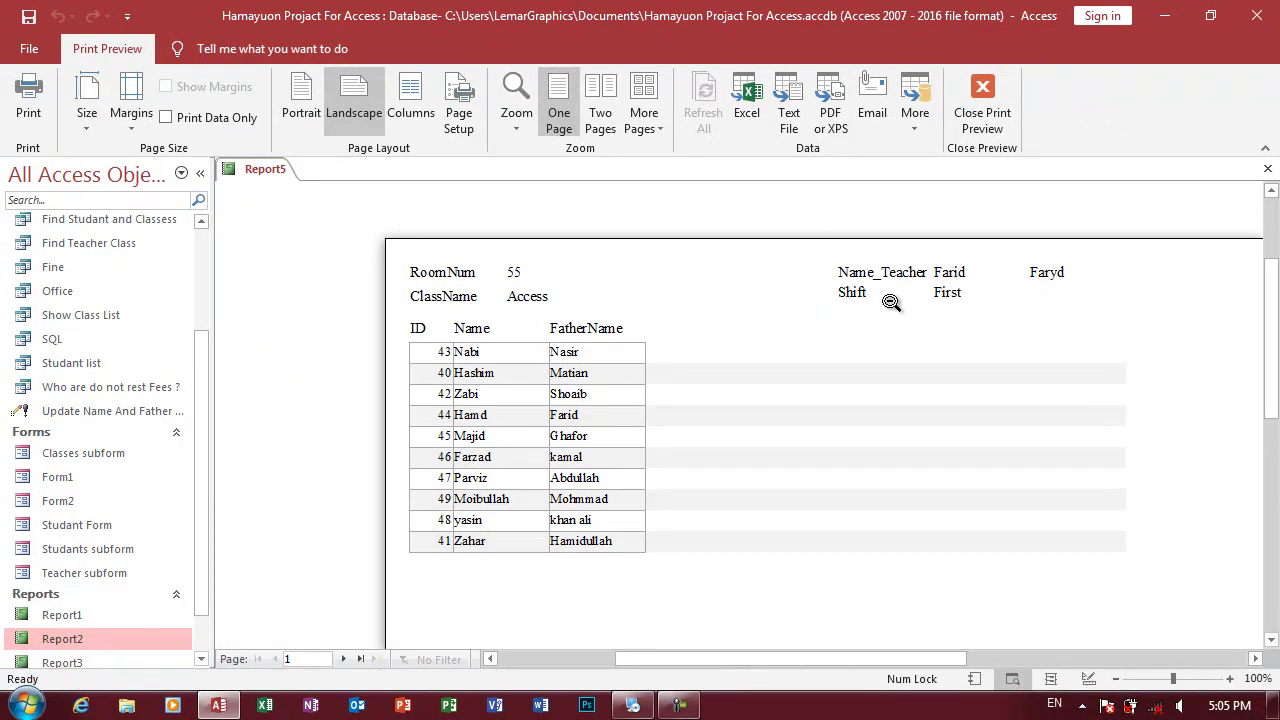
# - Switch Report5 from Print Preview back to Design view
pyautogui.rightClick(763, 304)
pyautogui.click(827, 362)
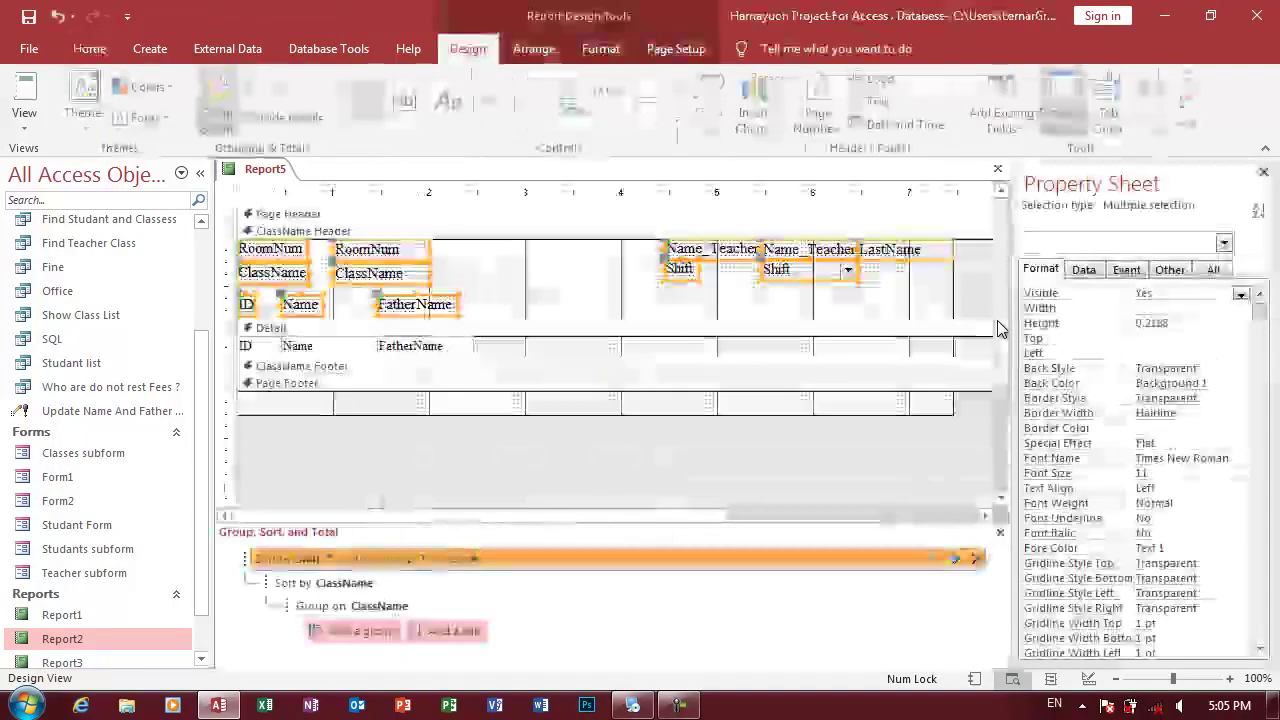
# - Collapse the Navigation Pane and widen the report to about 10 inches
pyautogui.moveTo(970, 316); pyautogui.dragTo(258, 248)
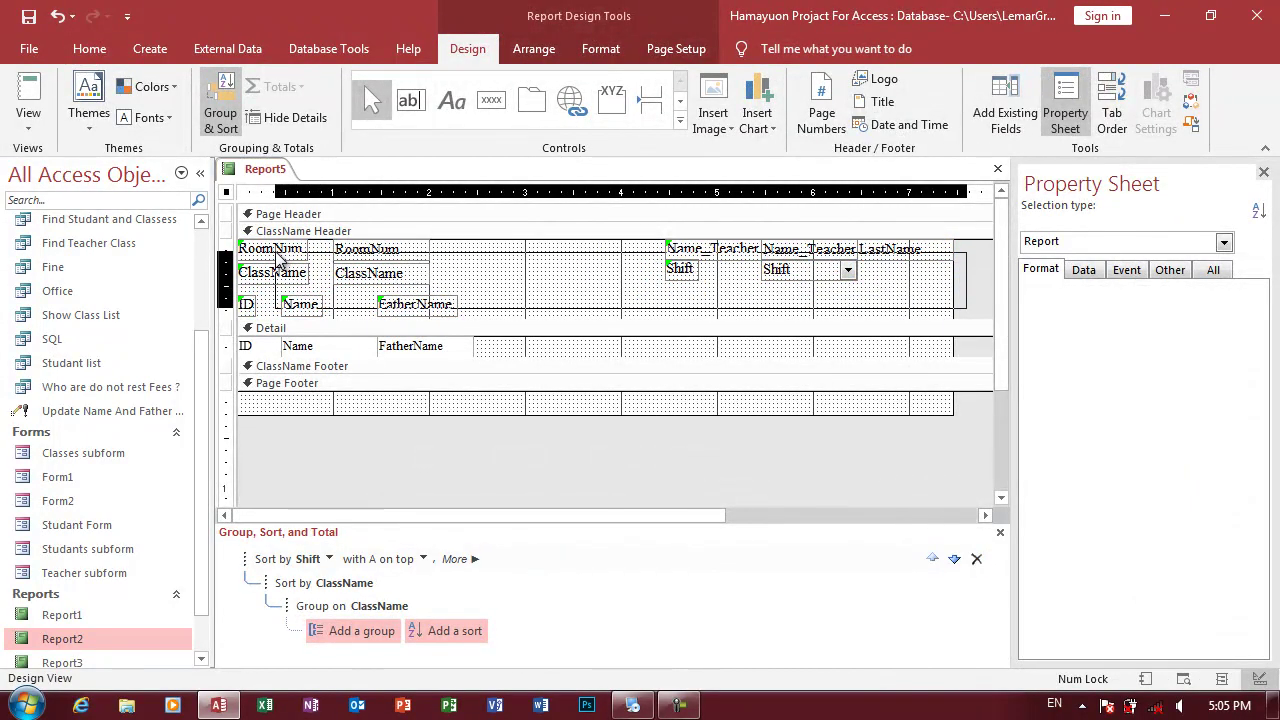
pyautogui.click(925, 312)
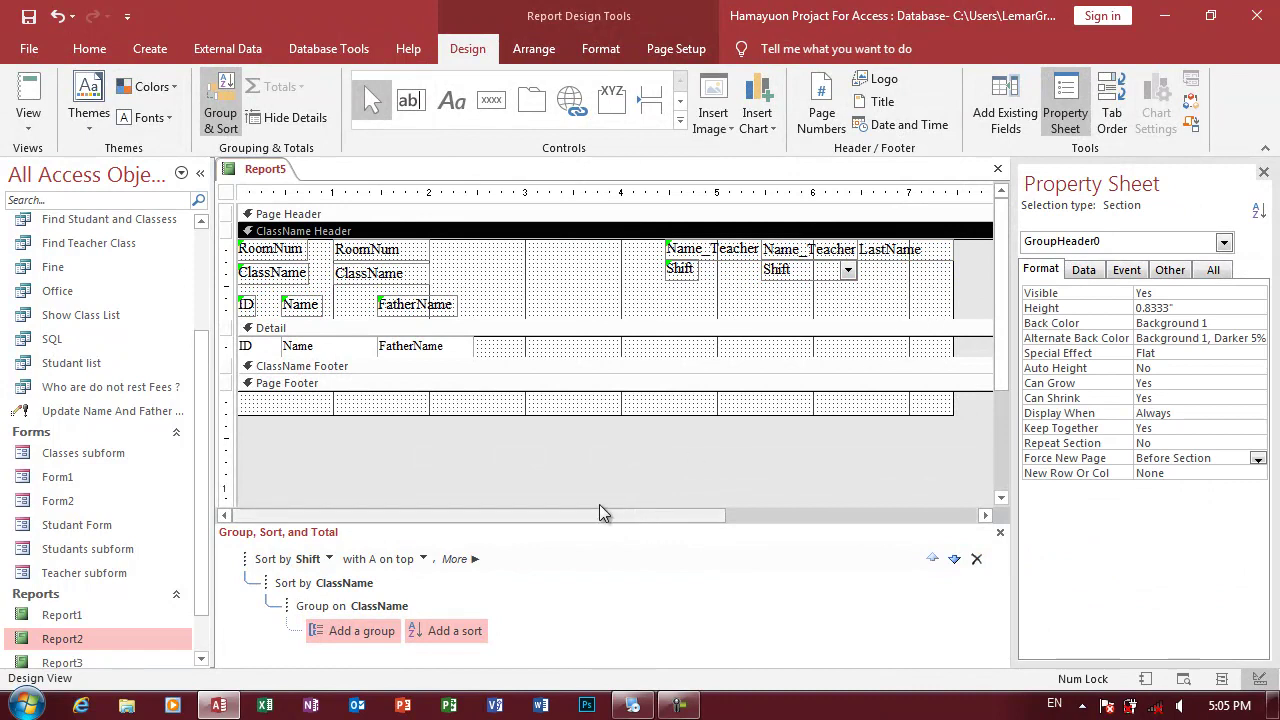
pyautogui.moveTo(600, 515); pyautogui.dragTo(676, 516)
pyautogui.click(200, 173)
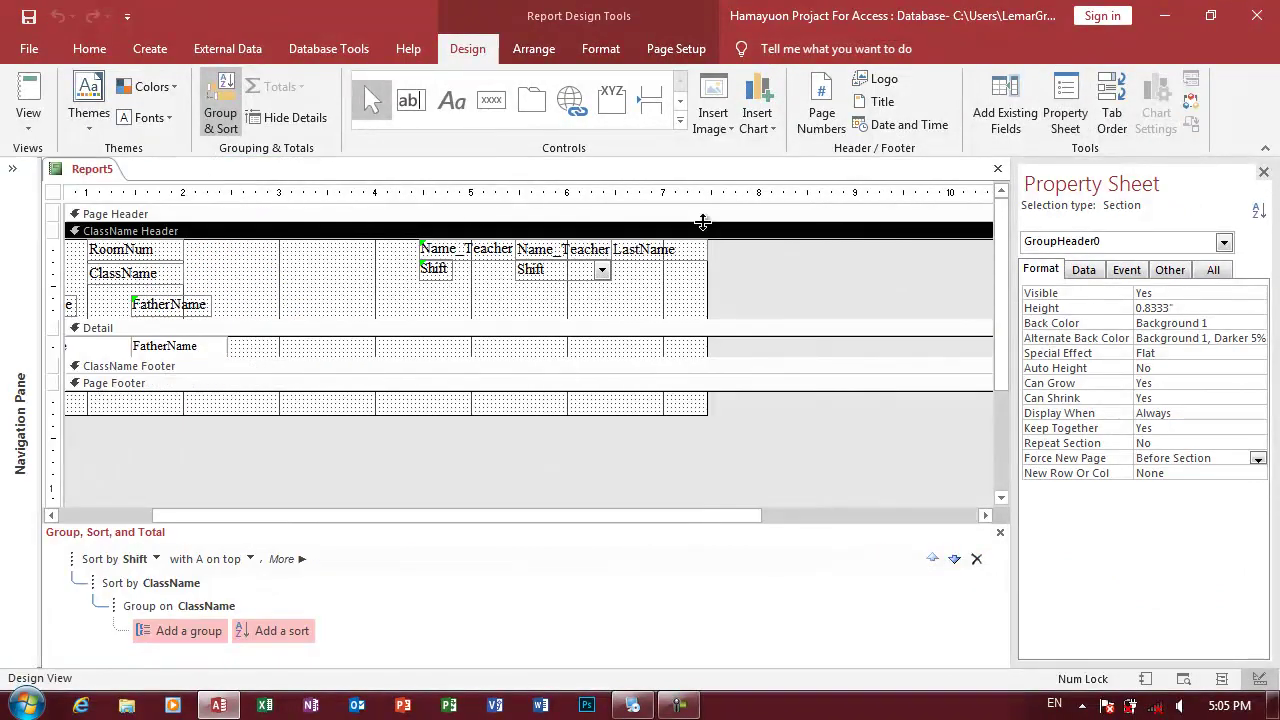
pyautogui.moveTo(707, 277); pyautogui.dragTo(938, 279)
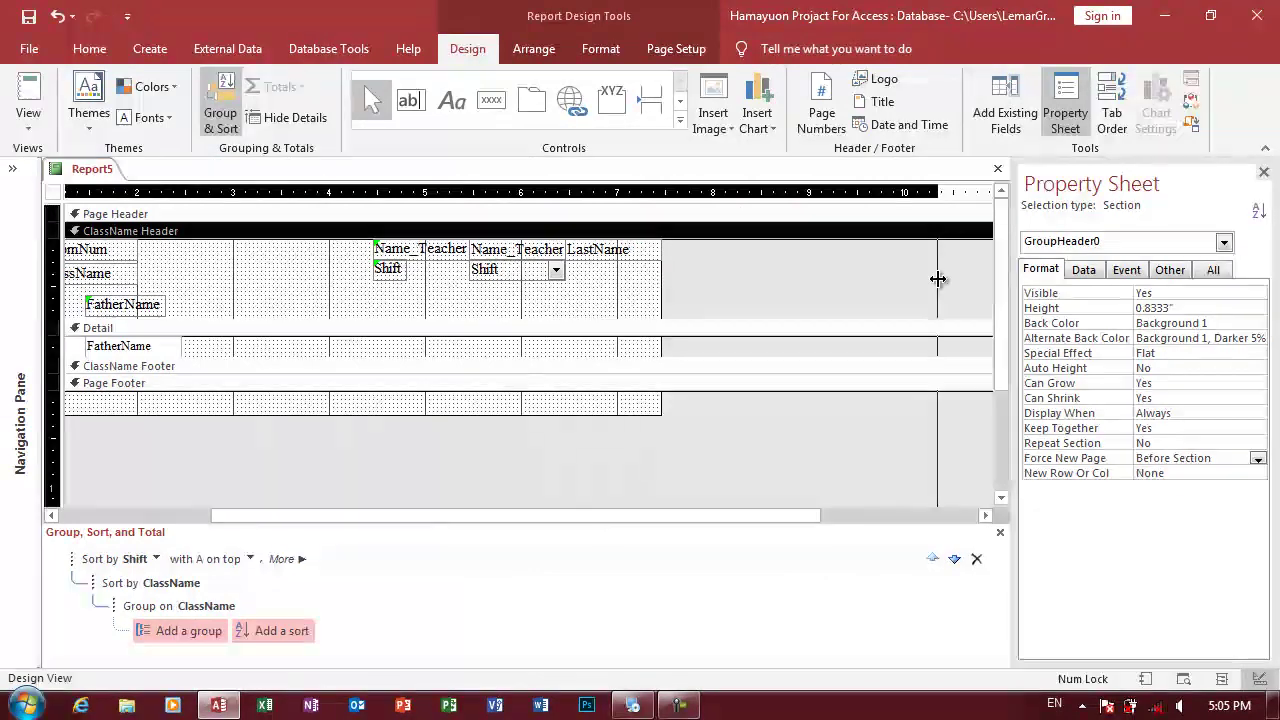
pyautogui.moveTo(941, 279); pyautogui.dragTo(951, 278)
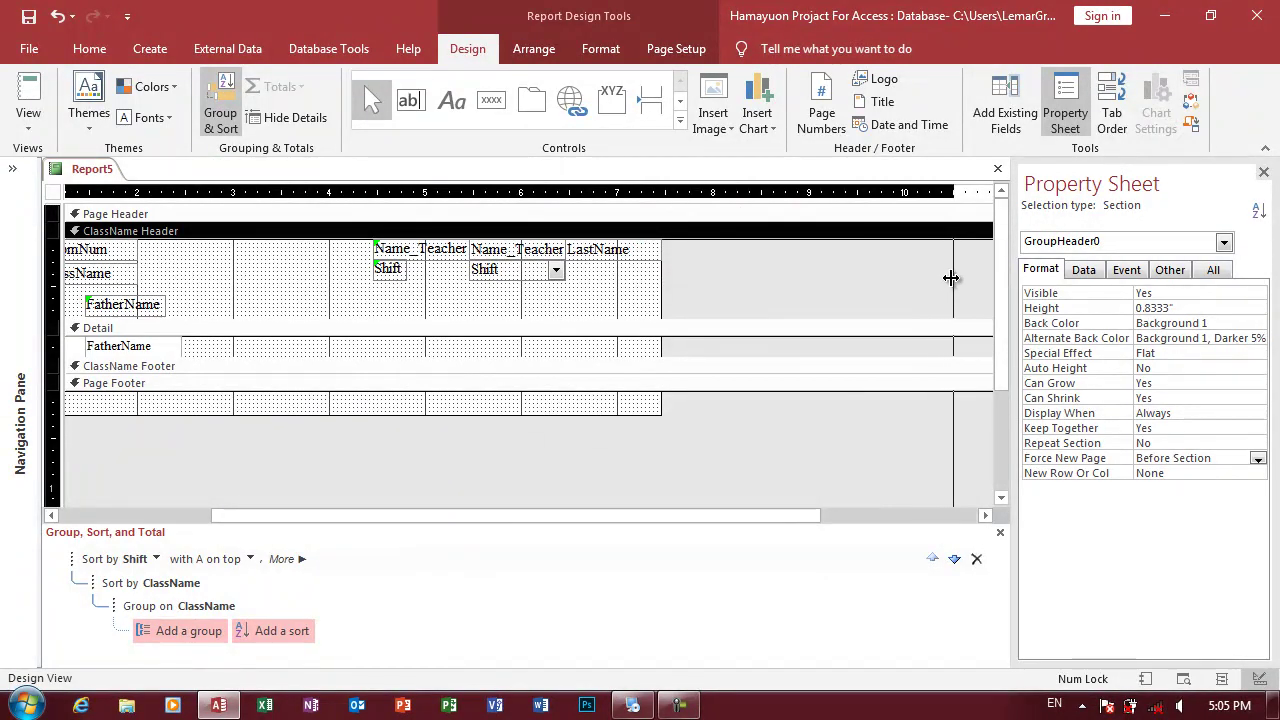
# - Move the Name_Teacher, Shift and LastName controls right and nudge all header controls down
pyautogui.moveTo(962, 282)
pyautogui.mouseDown()
pyautogui.moveTo(385, 246)
pyautogui.moveTo(680, 254)
pyautogui.mouseUp()
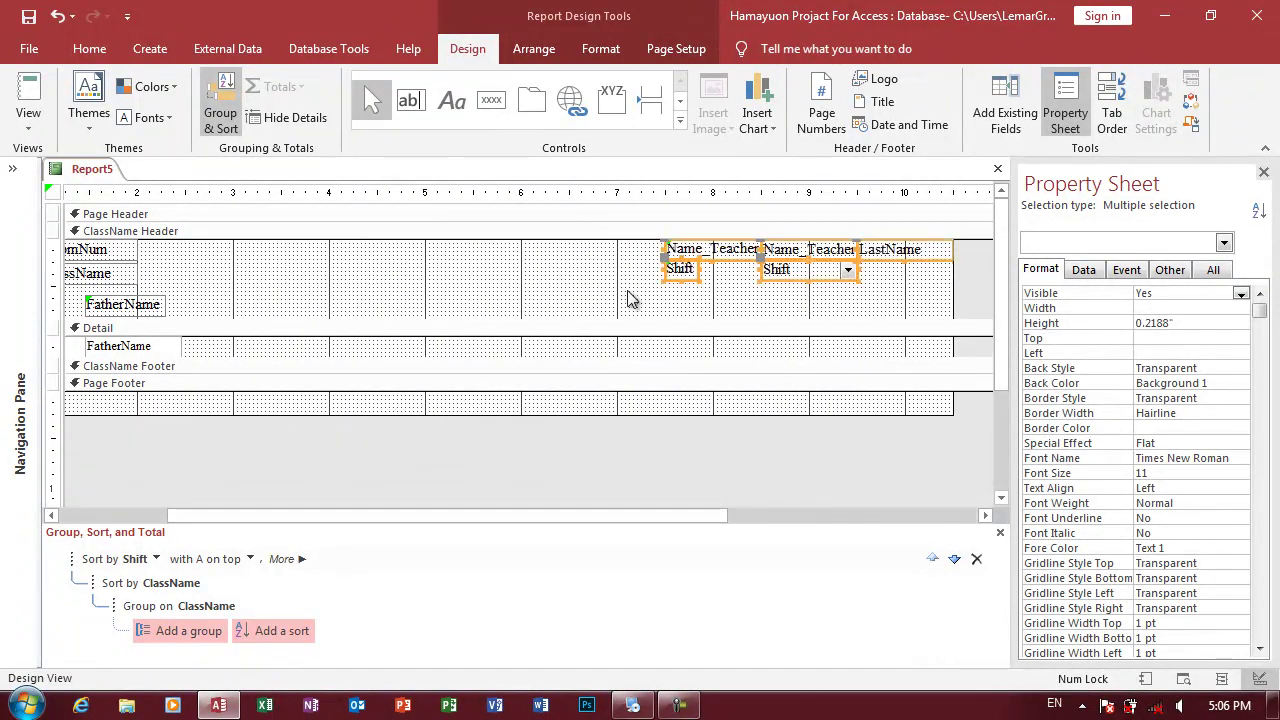
pyautogui.click(560, 288)
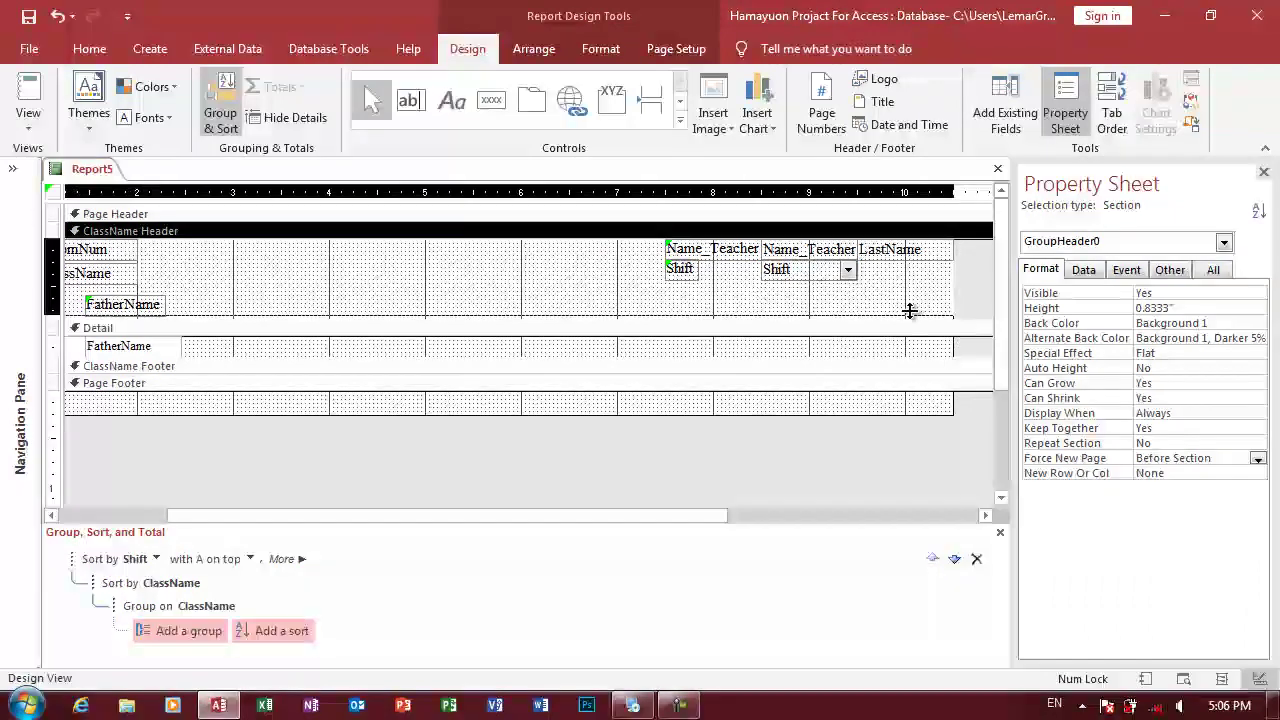
pyautogui.moveTo(908, 318); pyautogui.dragTo(527, 315)
pyautogui.click(757, 309)
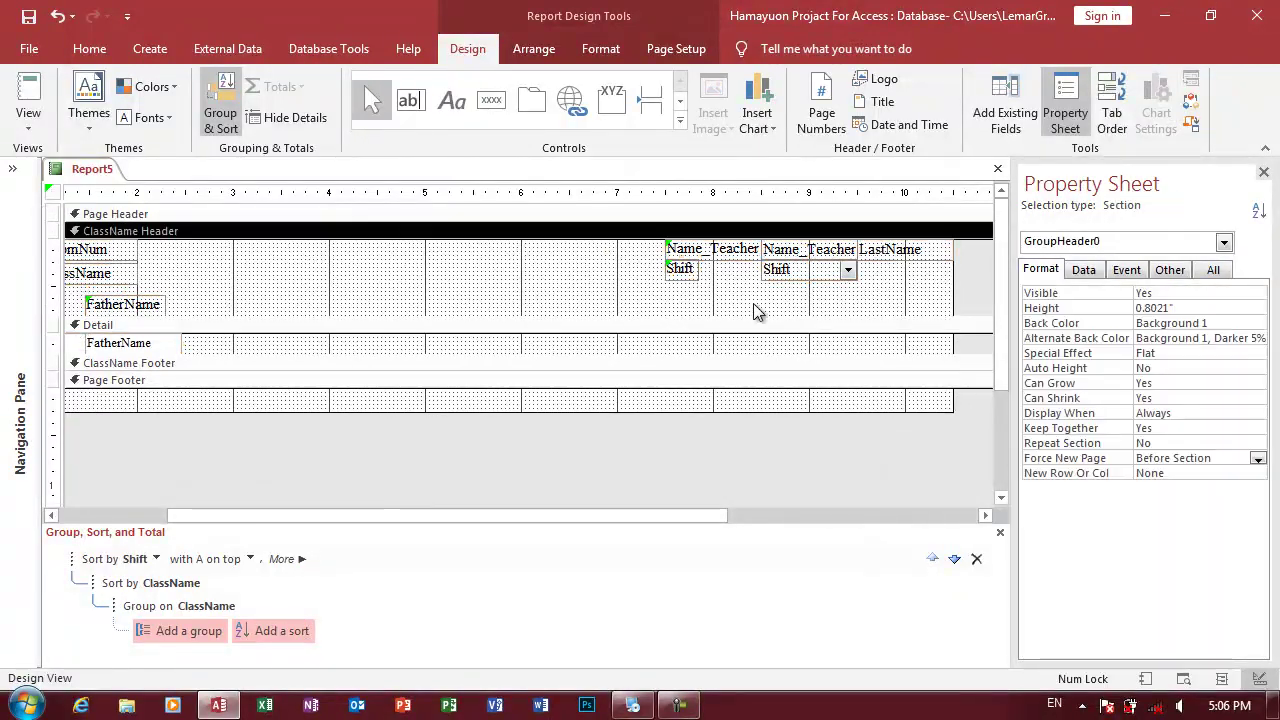
pyautogui.moveTo(920, 302); pyautogui.dragTo(20, 290)
pyautogui.press('Down')
pyautogui.press('Down')
pyautogui.press('Down')
# - Shift the header controls further down and add a new label at the top of the header
pyautogui.press('Down')
pyautogui.press('Down')
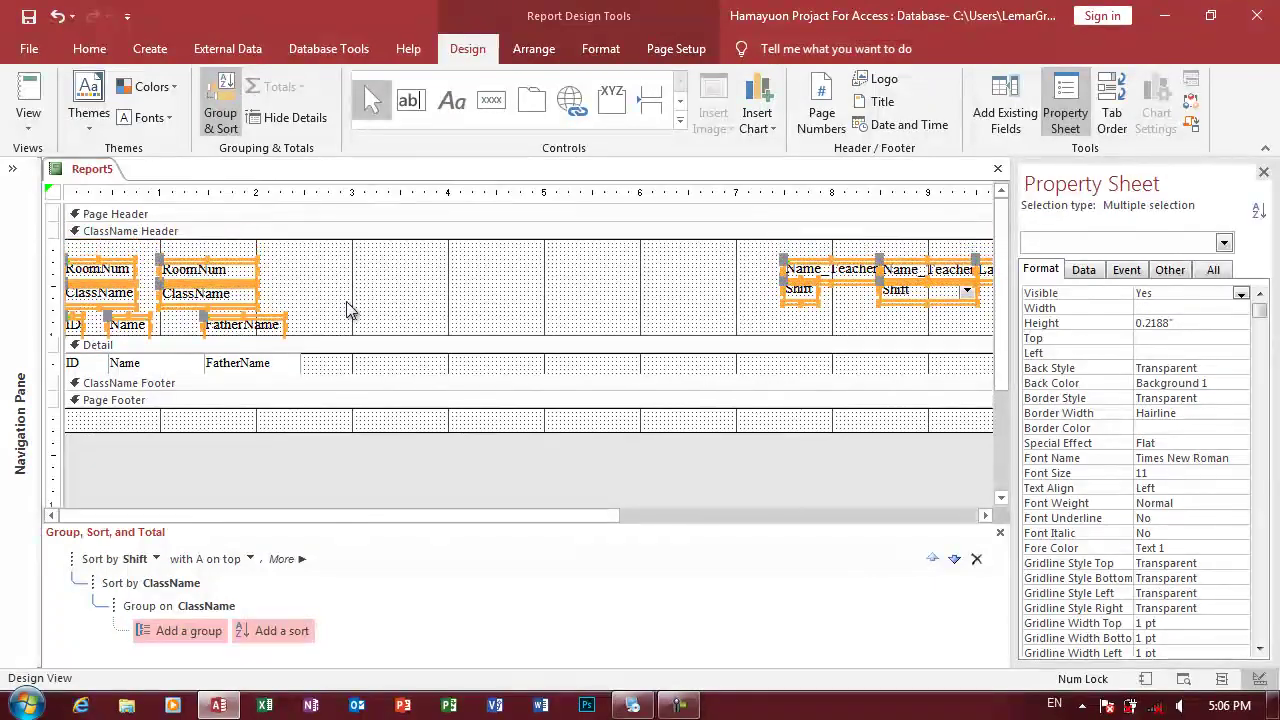
pyautogui.press('Down')
pyautogui.press('Down')
pyautogui.press('Down')
pyautogui.click(424, 309)
pyautogui.click(450, 100)
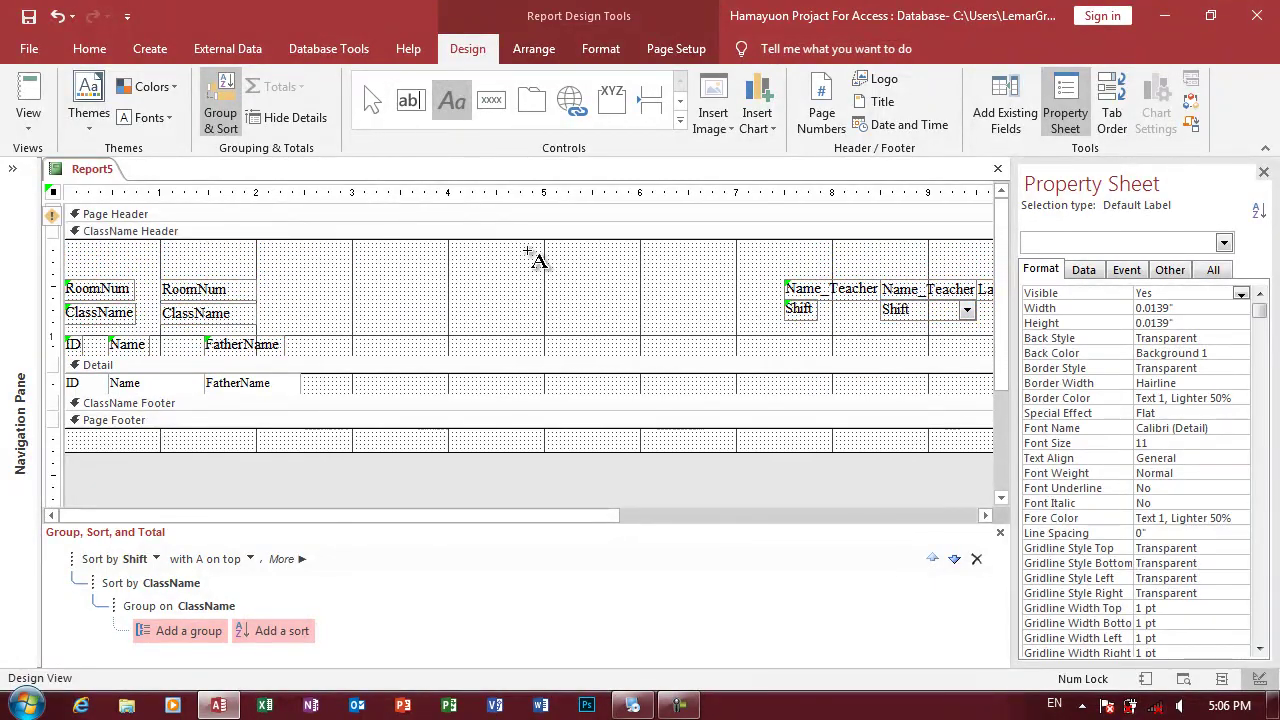
pyautogui.click(530, 256)
pyautogui.write('f')
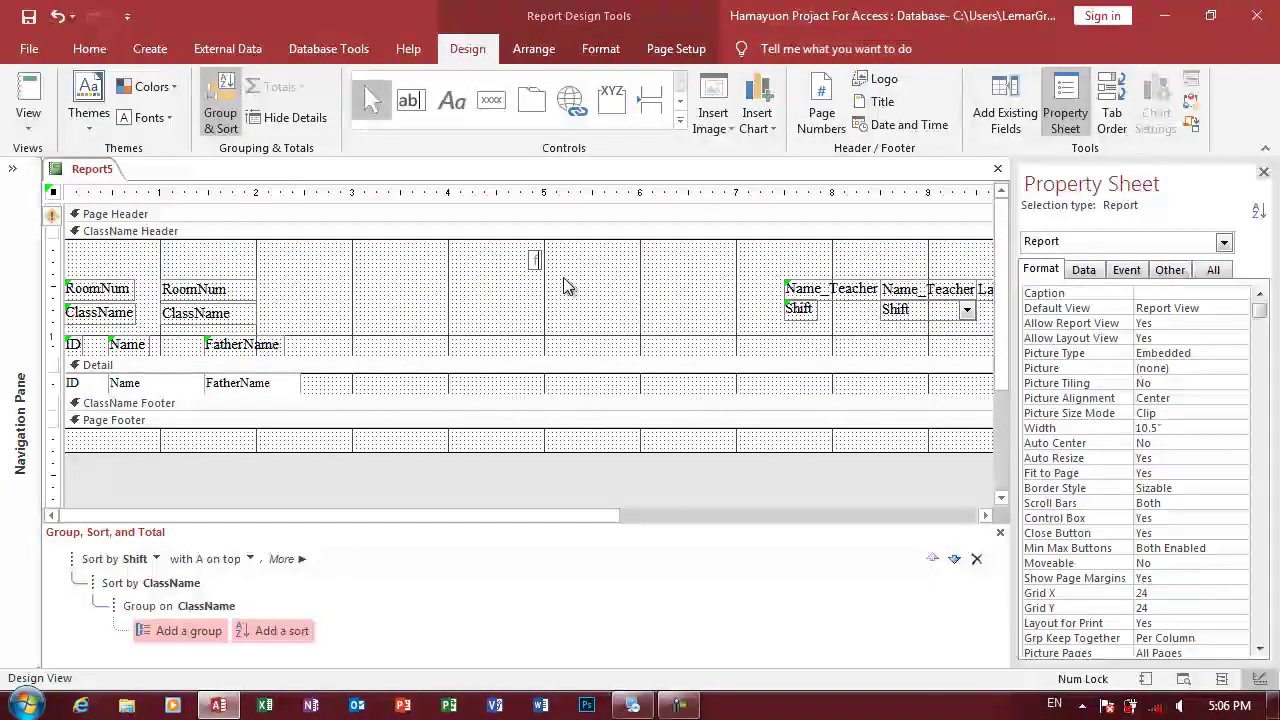
pyautogui.press('Return')
# - Make the label centred, Times New Roman, dark text reading 'Sherzai Institute of IT and English Language'
pyautogui.click(617, 50)
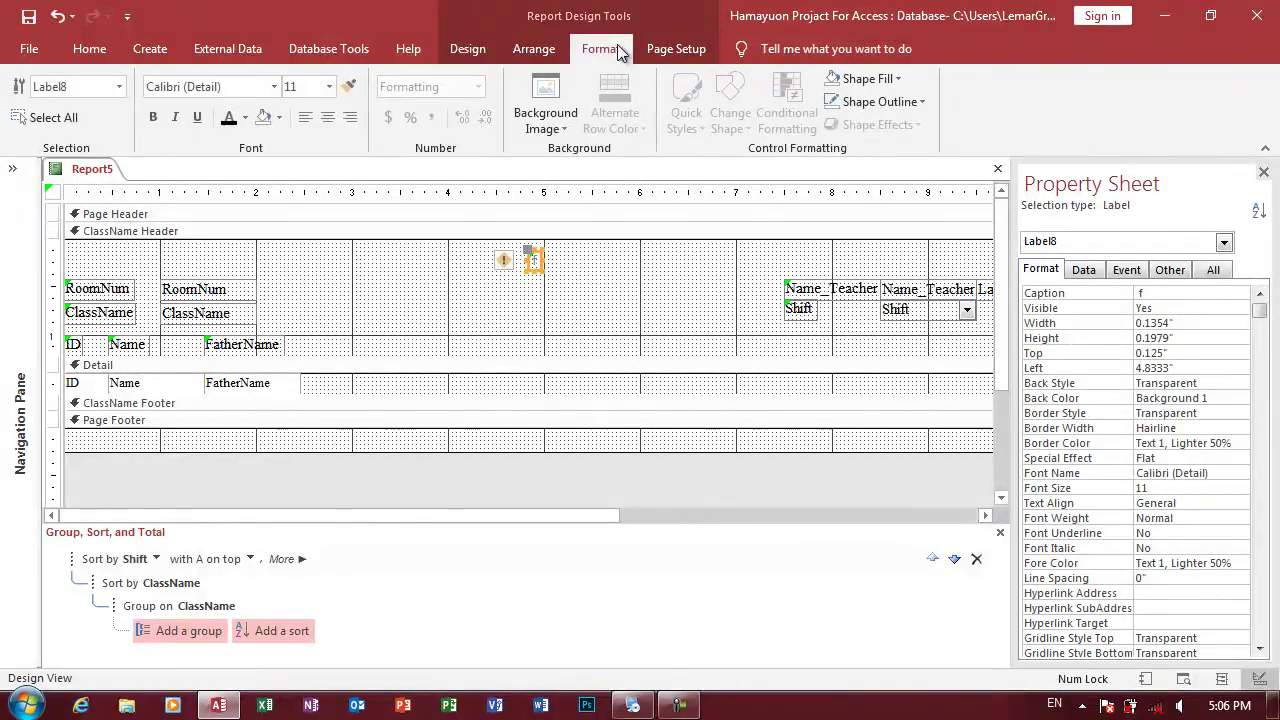
pyautogui.click(327, 117)
pyautogui.click(217, 88)
pyautogui.write('times')
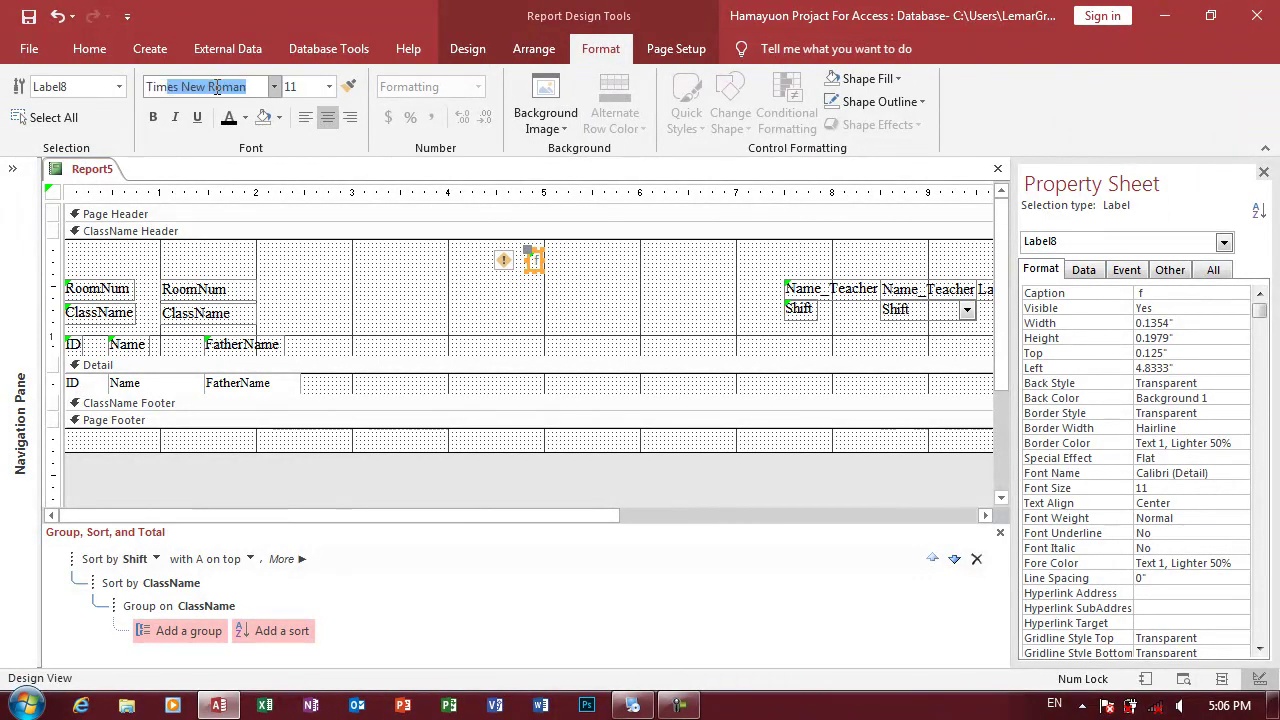
pyautogui.press('Return')
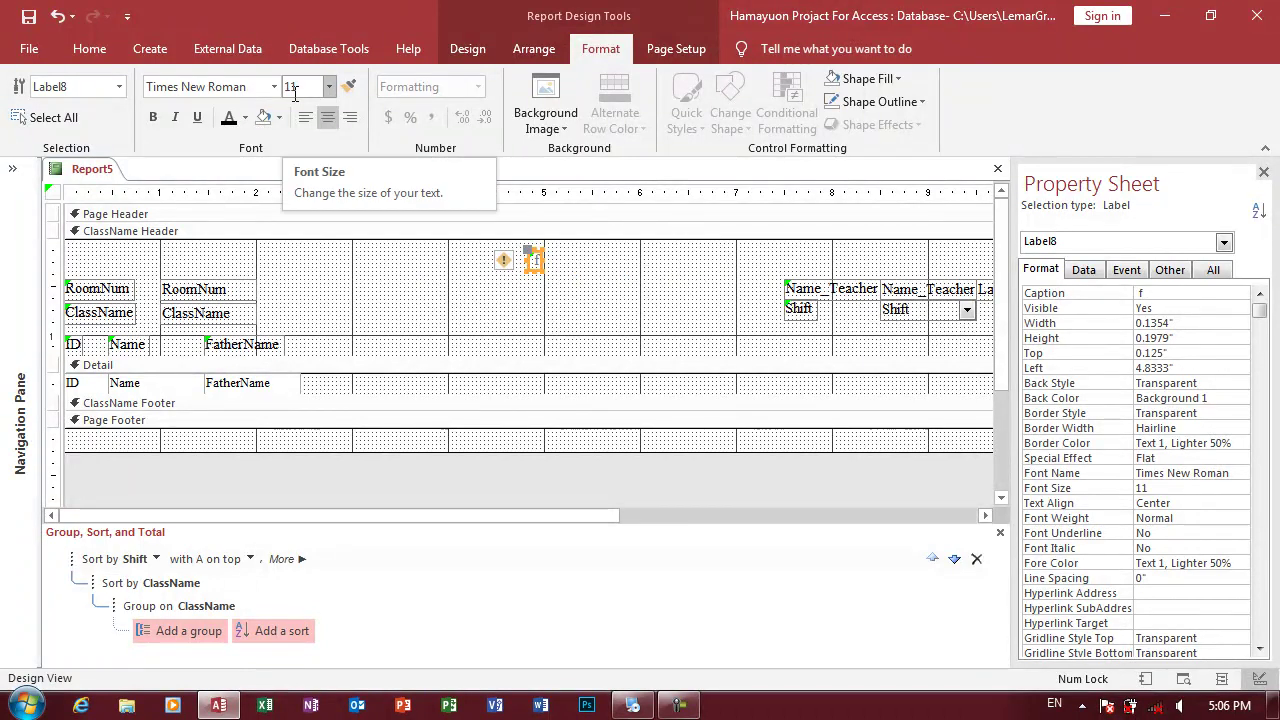
pyautogui.click(230, 118)
pyautogui.click(535, 261)
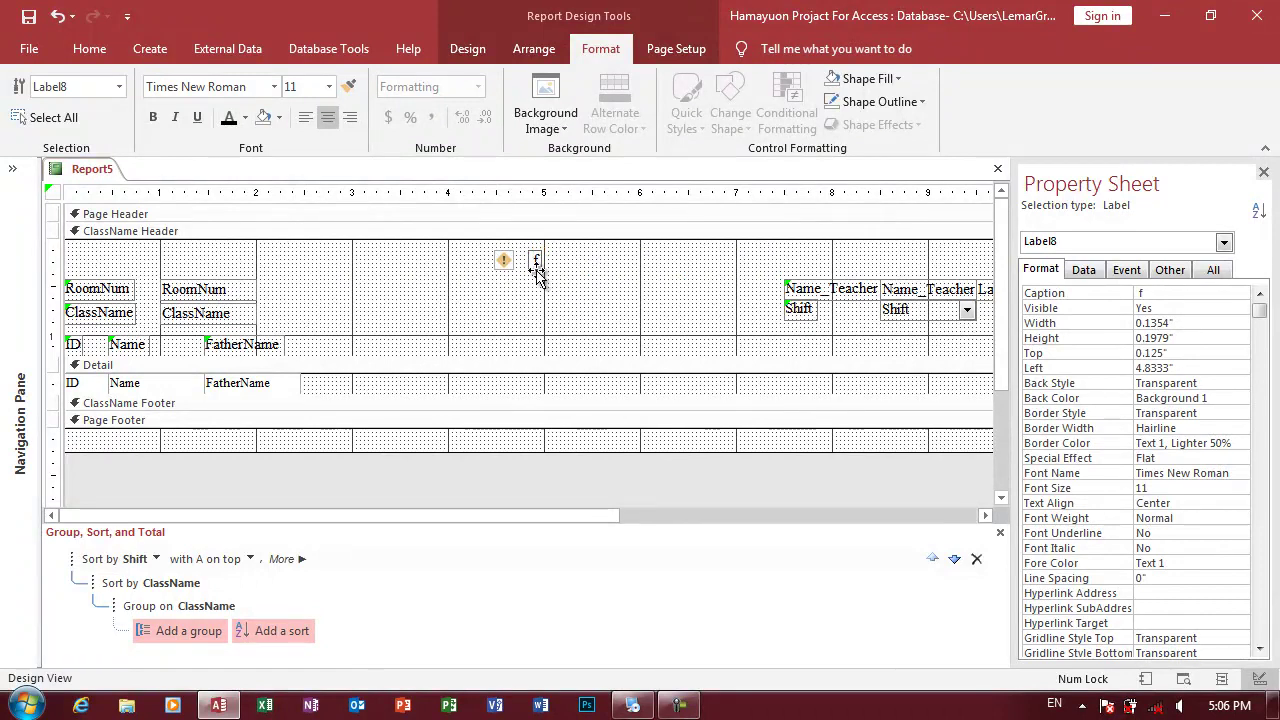
pyautogui.write('Sherzai')
pyautogui.write(' Institut')
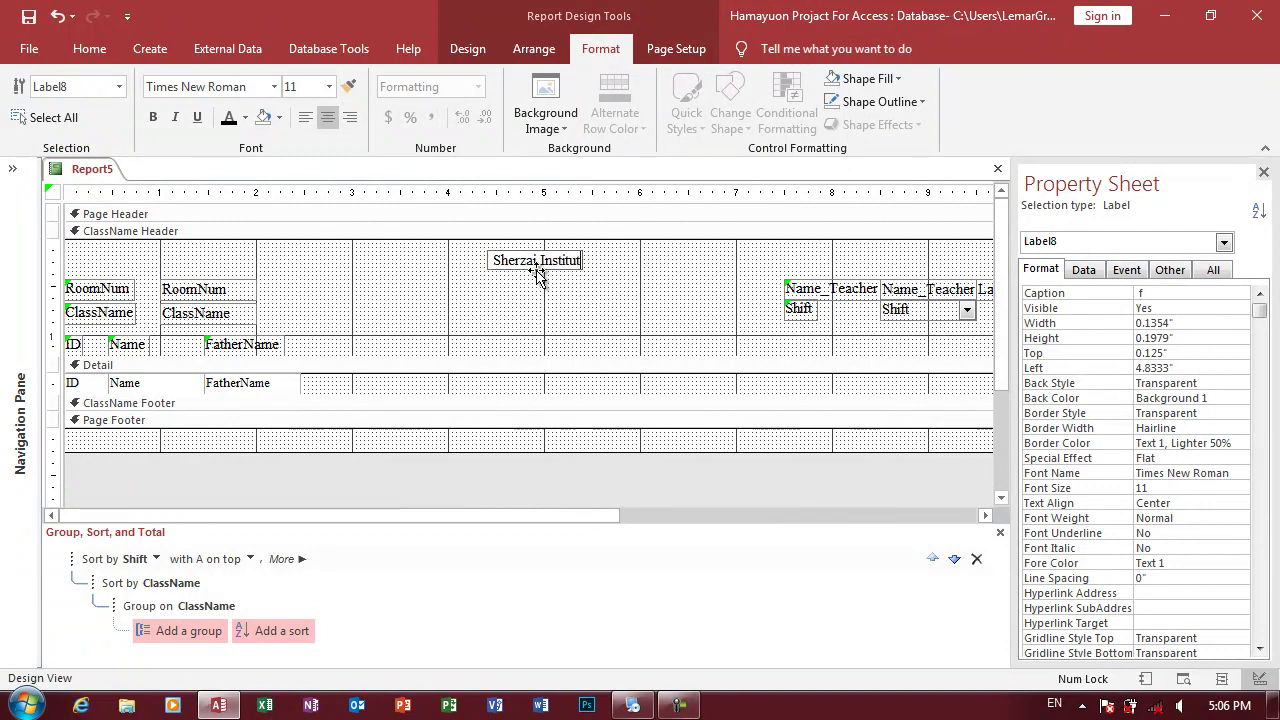
pyautogui.write('e of IT')
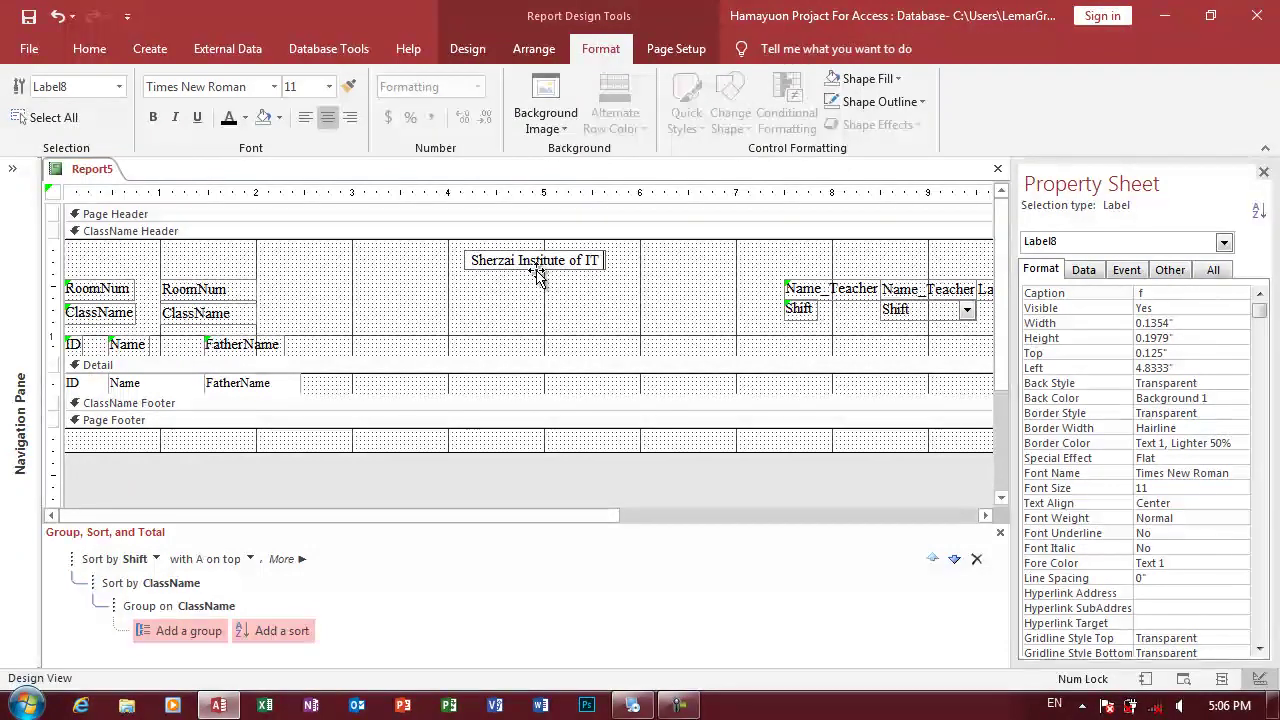
pyautogui.write(' and Eng')
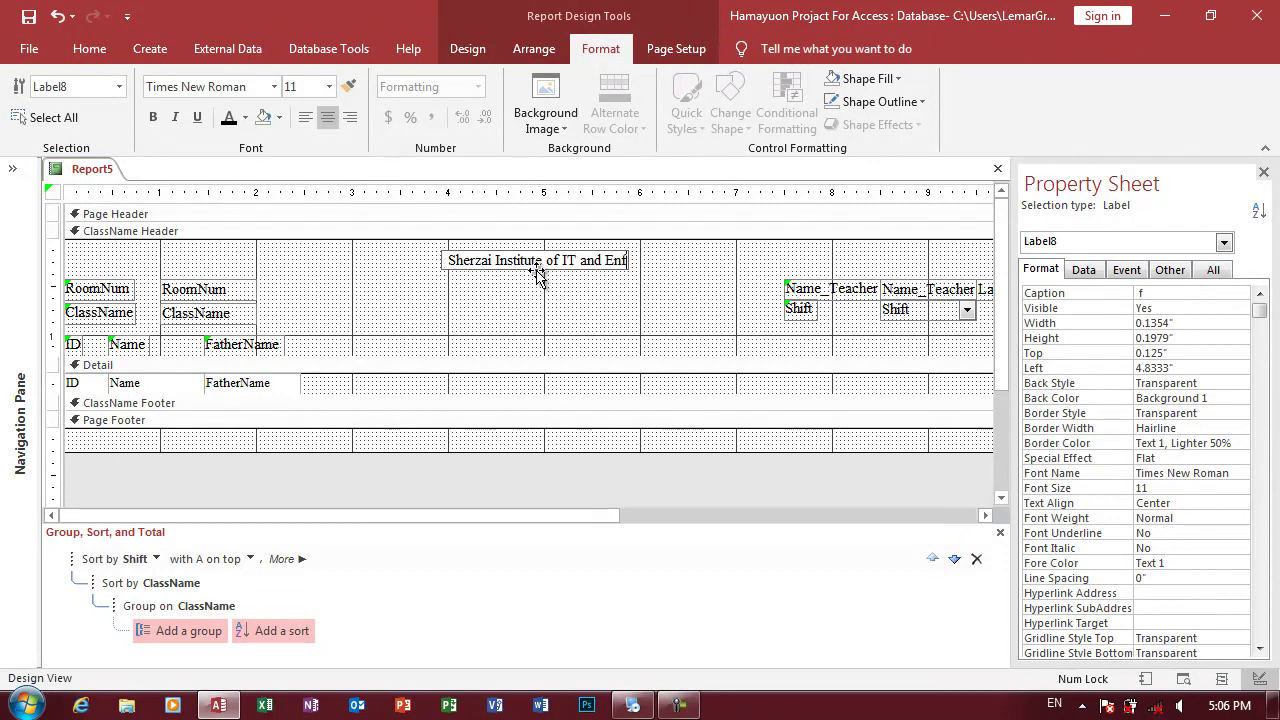
pyautogui.write('lish L')
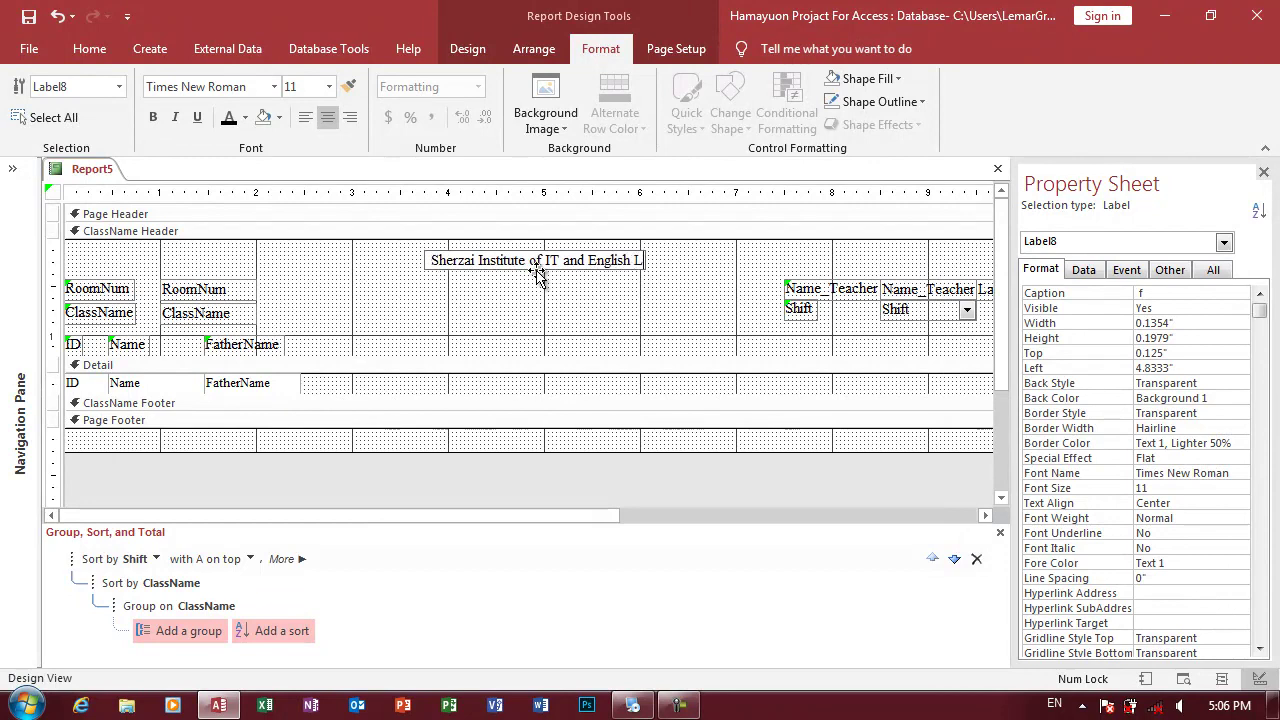
pyautogui.write('anguage')
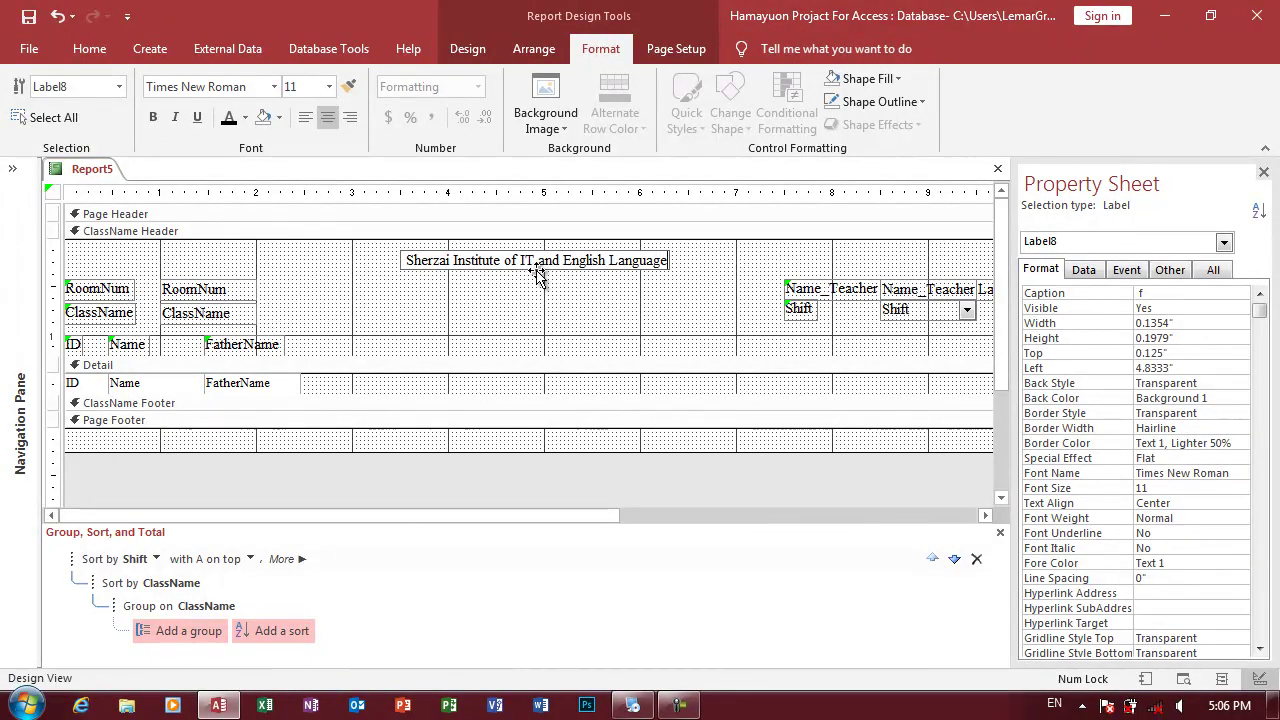
pyautogui.click(664, 293)
# - Set the title to size 20 and enlarge its box left, right and downward
pyautogui.click(580, 262)
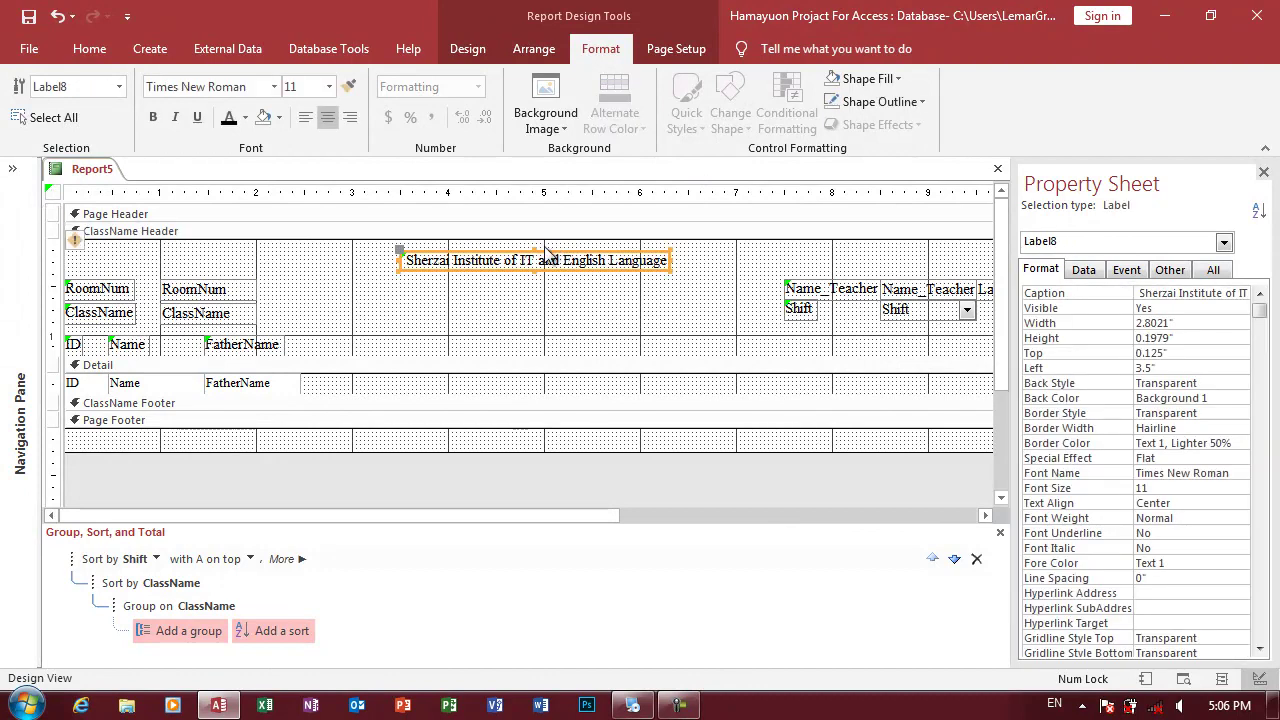
pyautogui.click(328, 88)
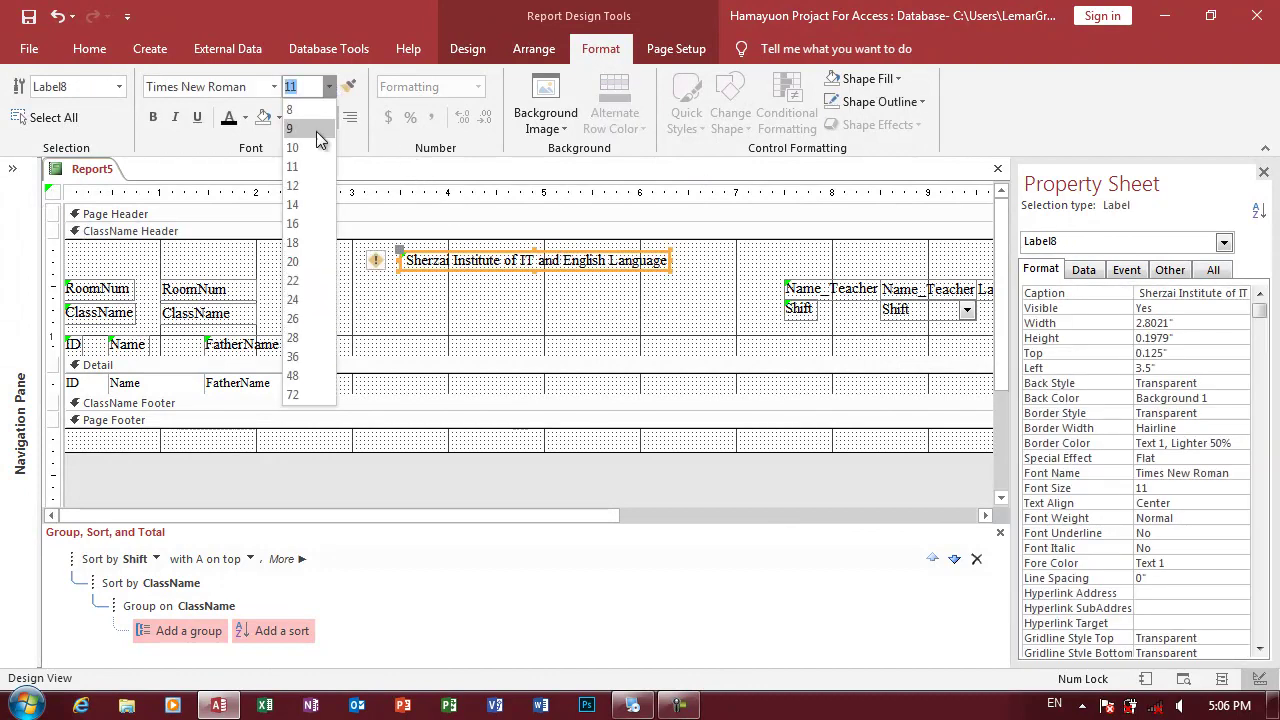
pyautogui.click(311, 257)
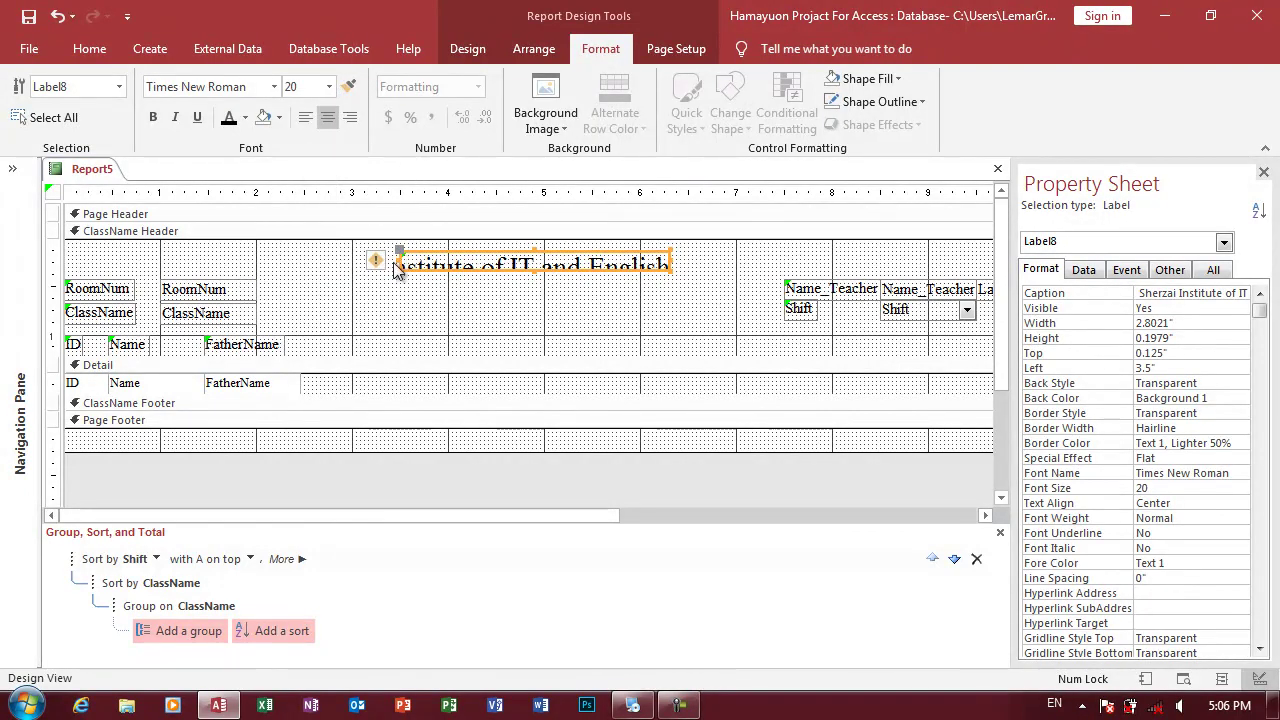
pyautogui.moveTo(396, 270); pyautogui.dragTo(269, 262)
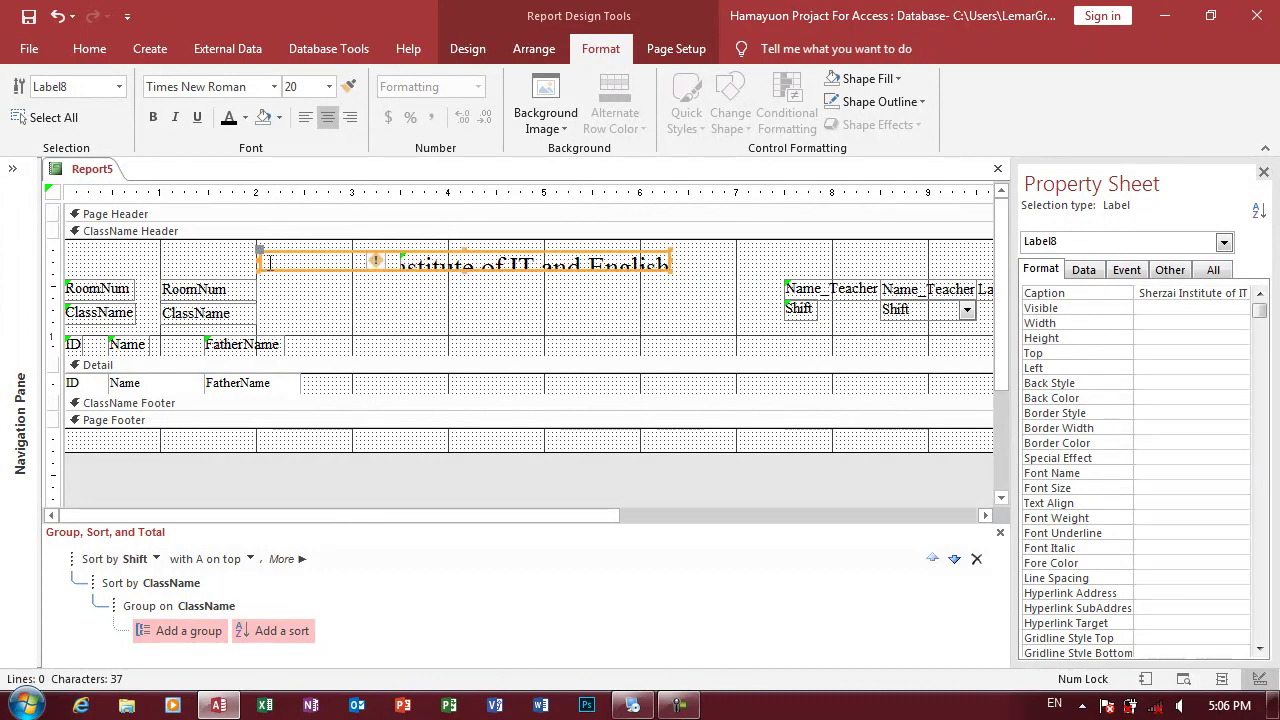
pyautogui.moveTo(669, 262); pyautogui.dragTo(797, 268)
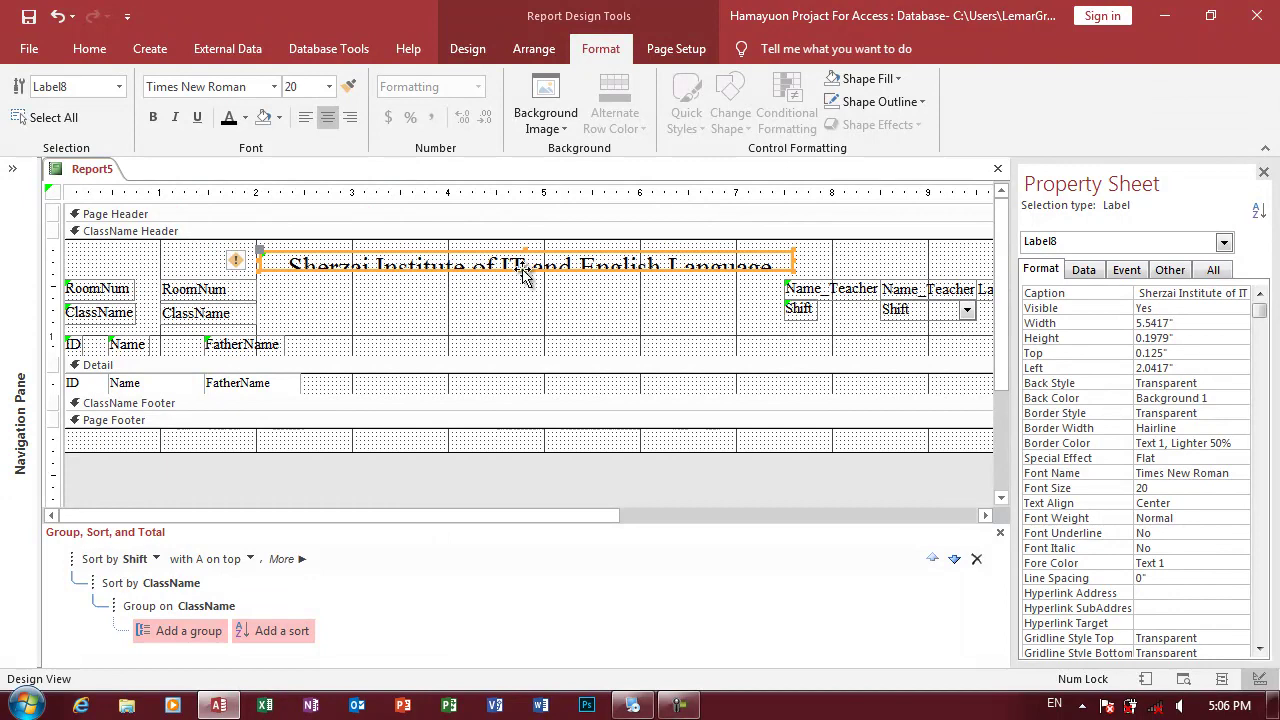
pyautogui.moveTo(529, 283); pyautogui.dragTo(536, 286)
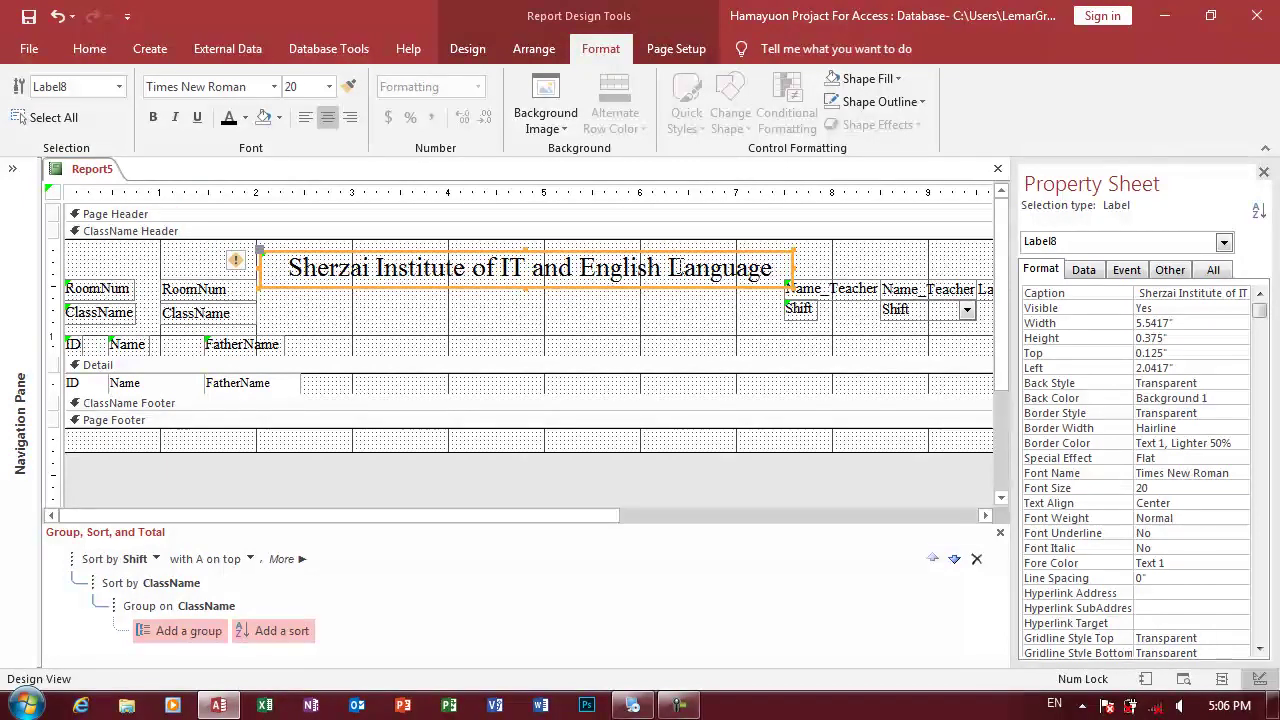
# - Duplicate the title as a size-14 'Kandahar, Afghanistan' label placed beneath it
pyautogui.hotkey('ctrl', 'v')
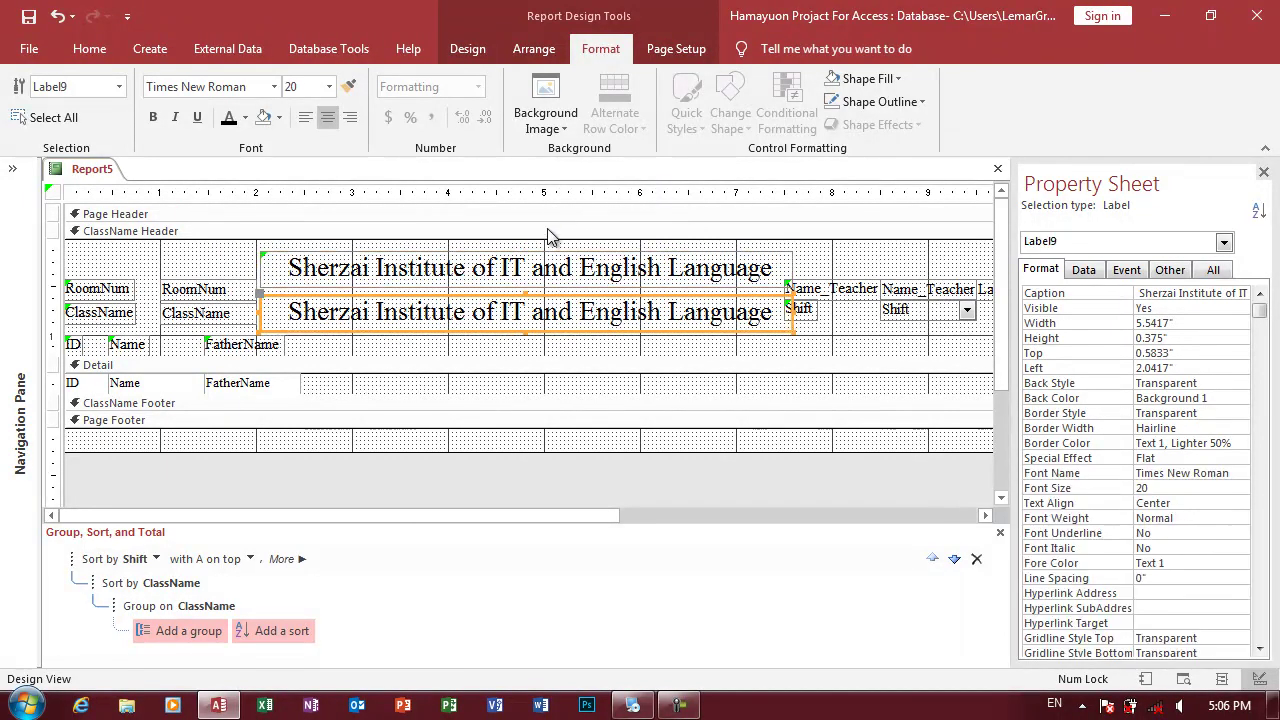
pyautogui.click(579, 311)
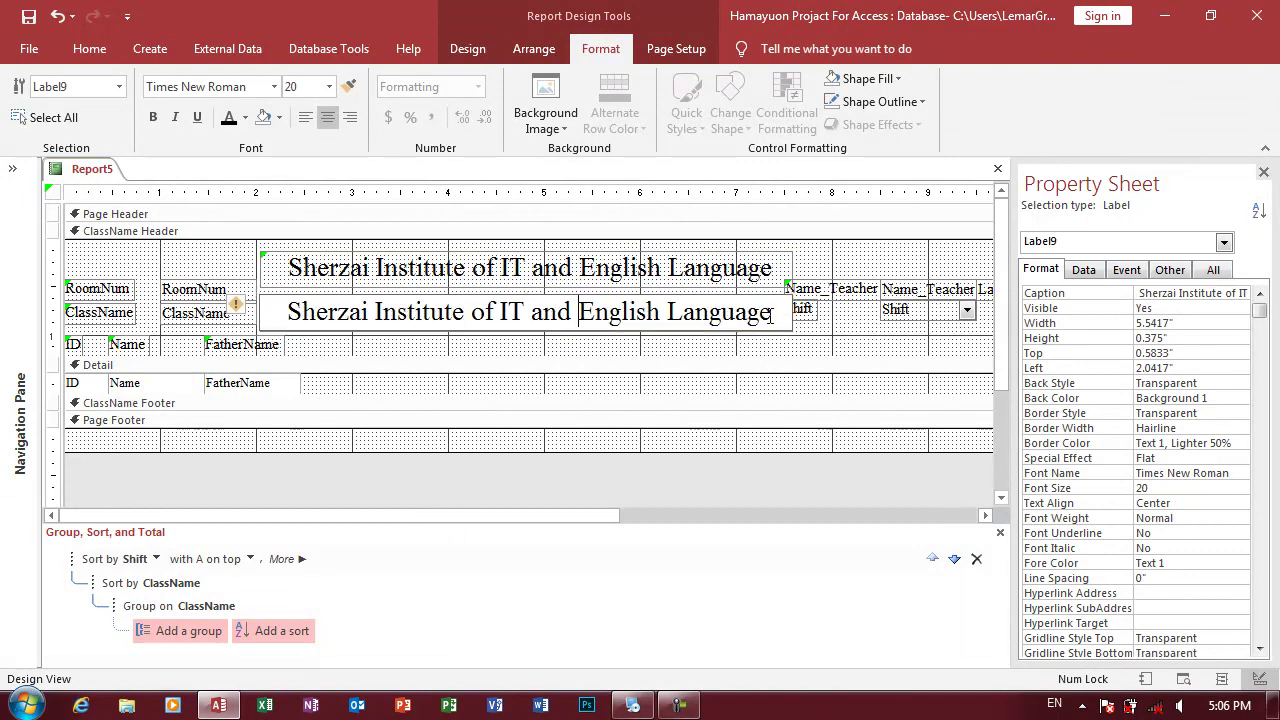
pyautogui.moveTo(772, 316); pyautogui.dragTo(250, 307)
pyautogui.write('Kand')
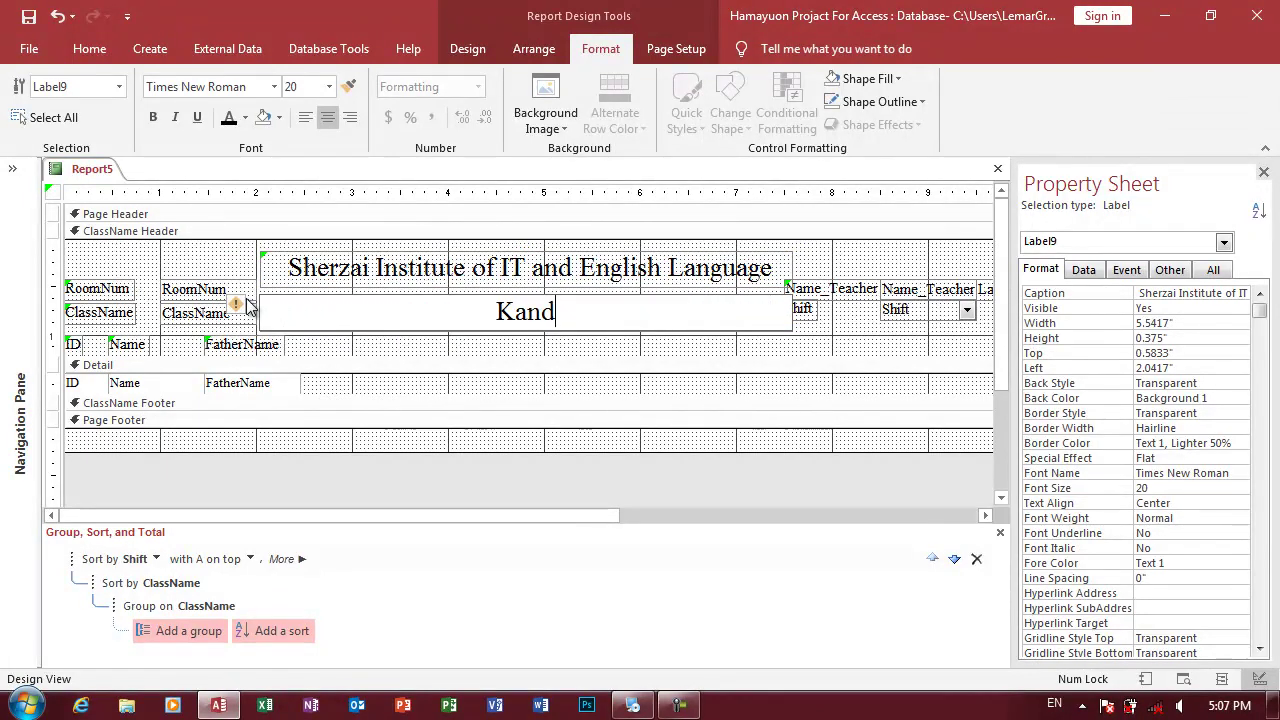
pyautogui.write('ahar, A')
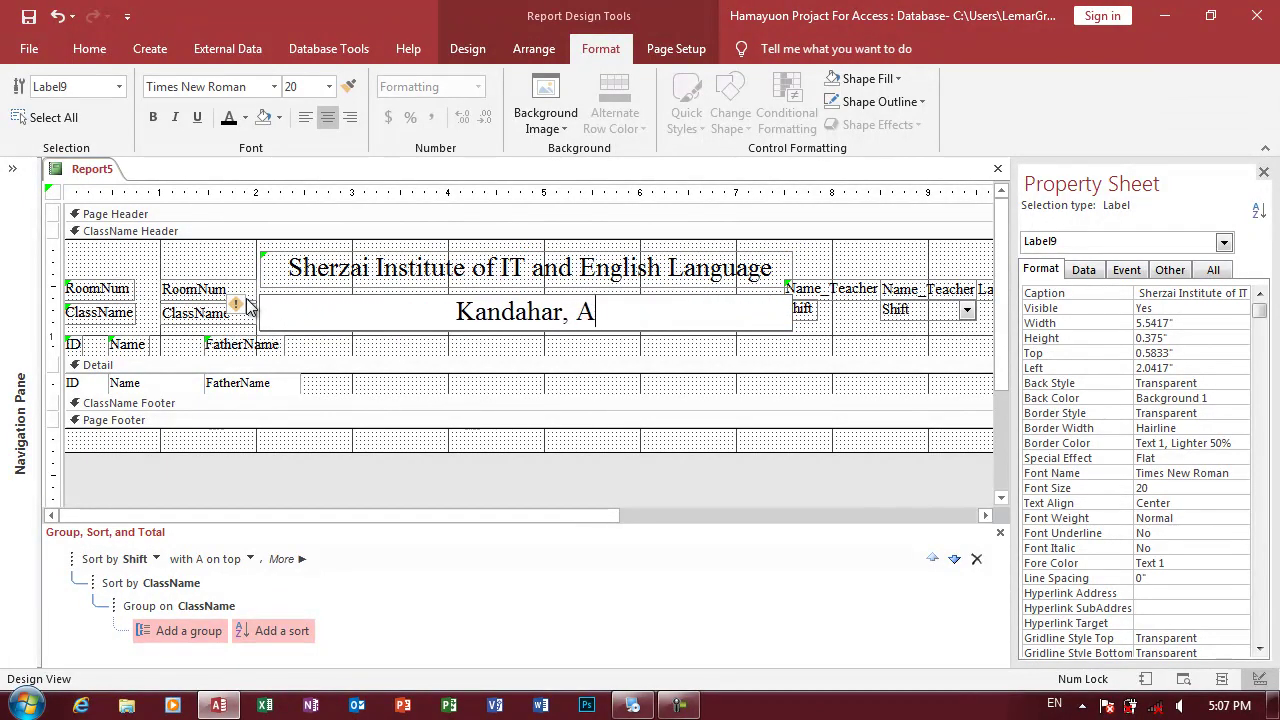
pyautogui.write('fghanistan')
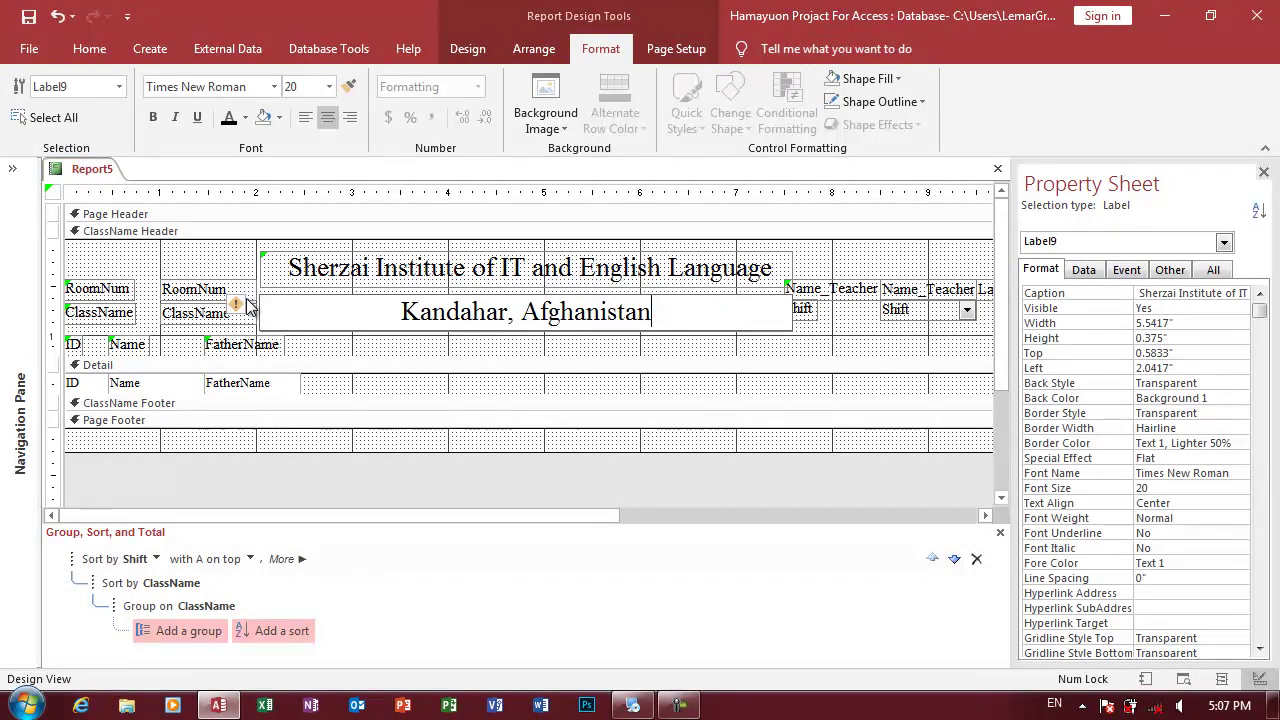
pyautogui.click(538, 356)
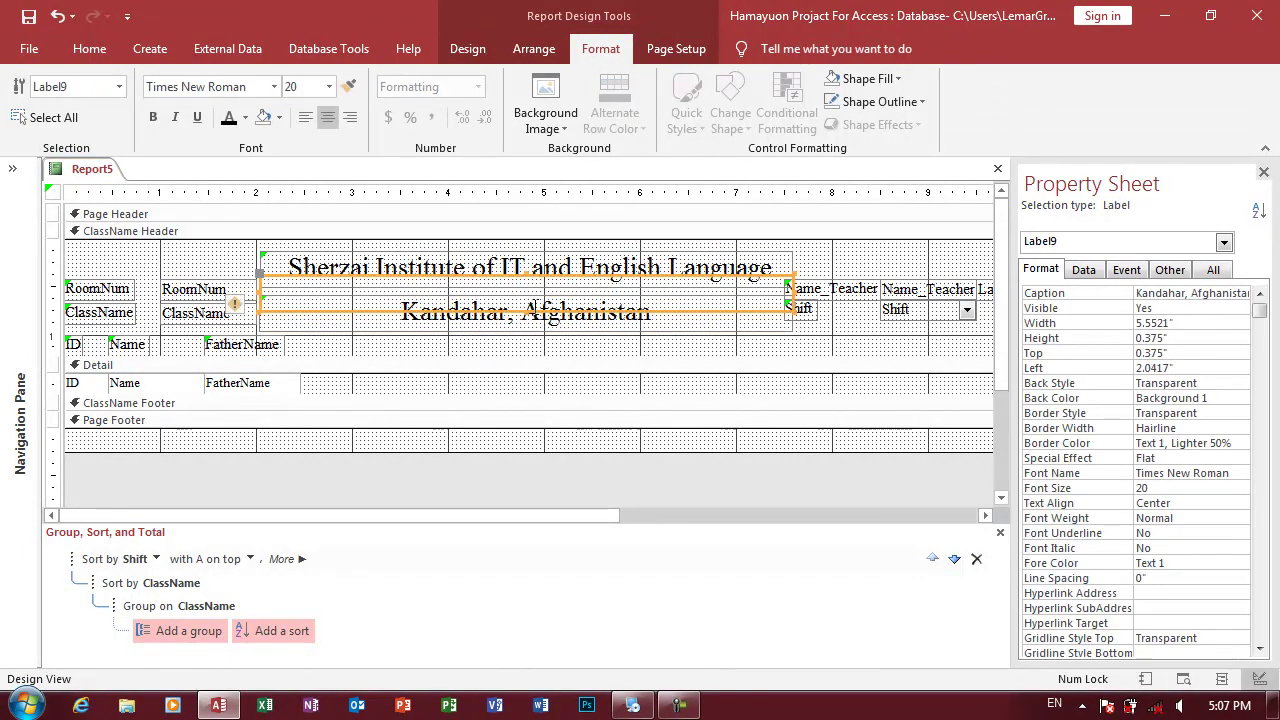
pyautogui.moveTo(530, 315); pyautogui.dragTo(530, 295)
pyautogui.click(329, 86)
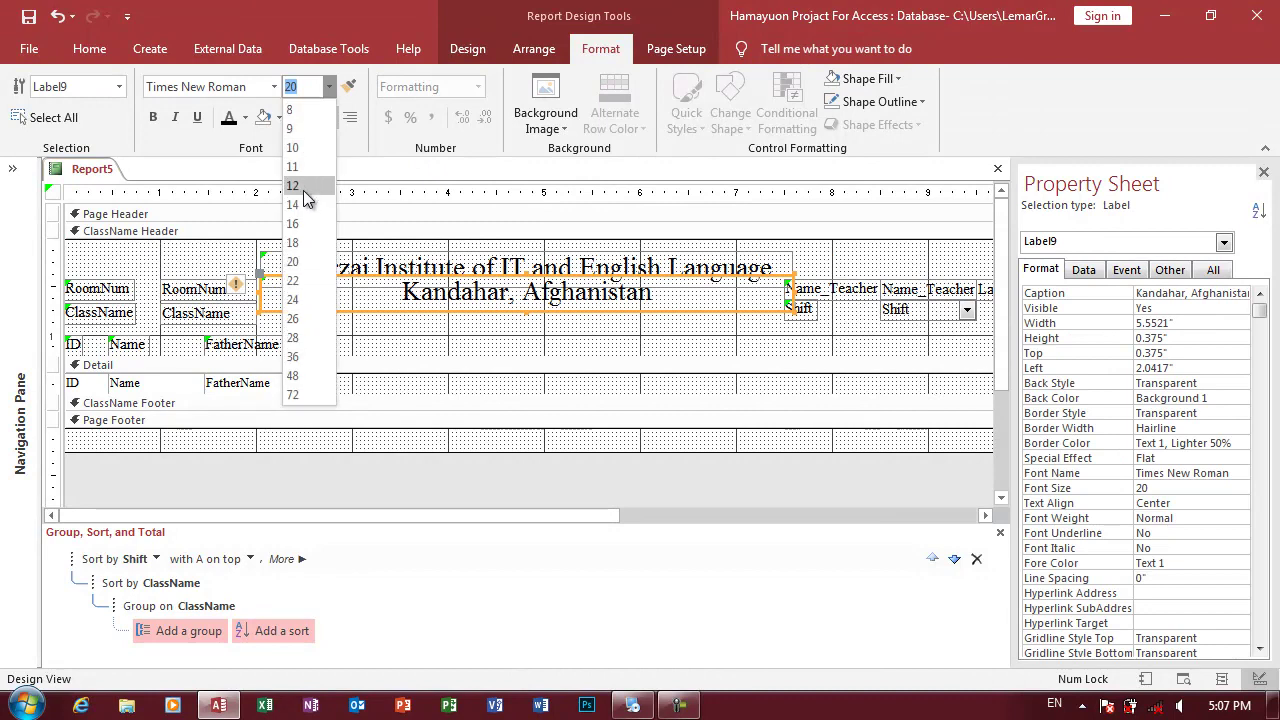
pyautogui.click(303, 188)
# - Duplicate it again as a bold 'Attendence Sheet' label just below
pyautogui.hotkey('ctrl', 'v')
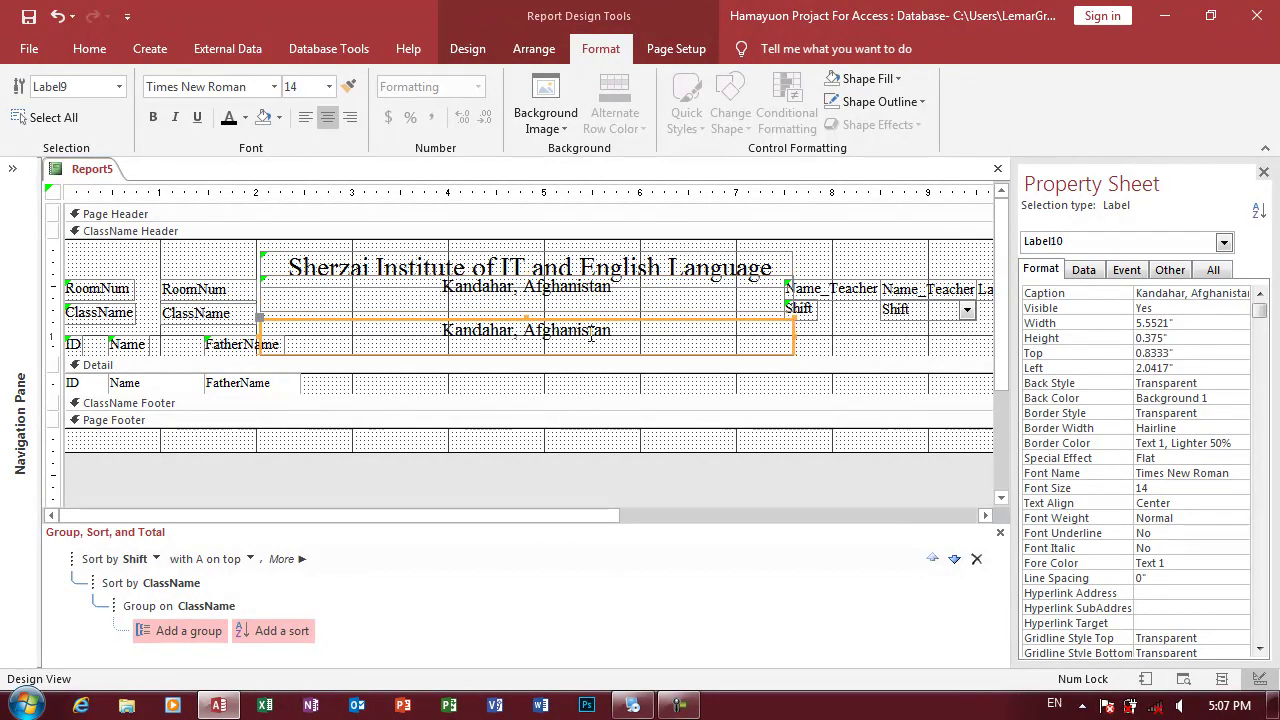
pyautogui.moveTo(623, 328); pyautogui.dragTo(296, 316)
pyautogui.write('Attende')
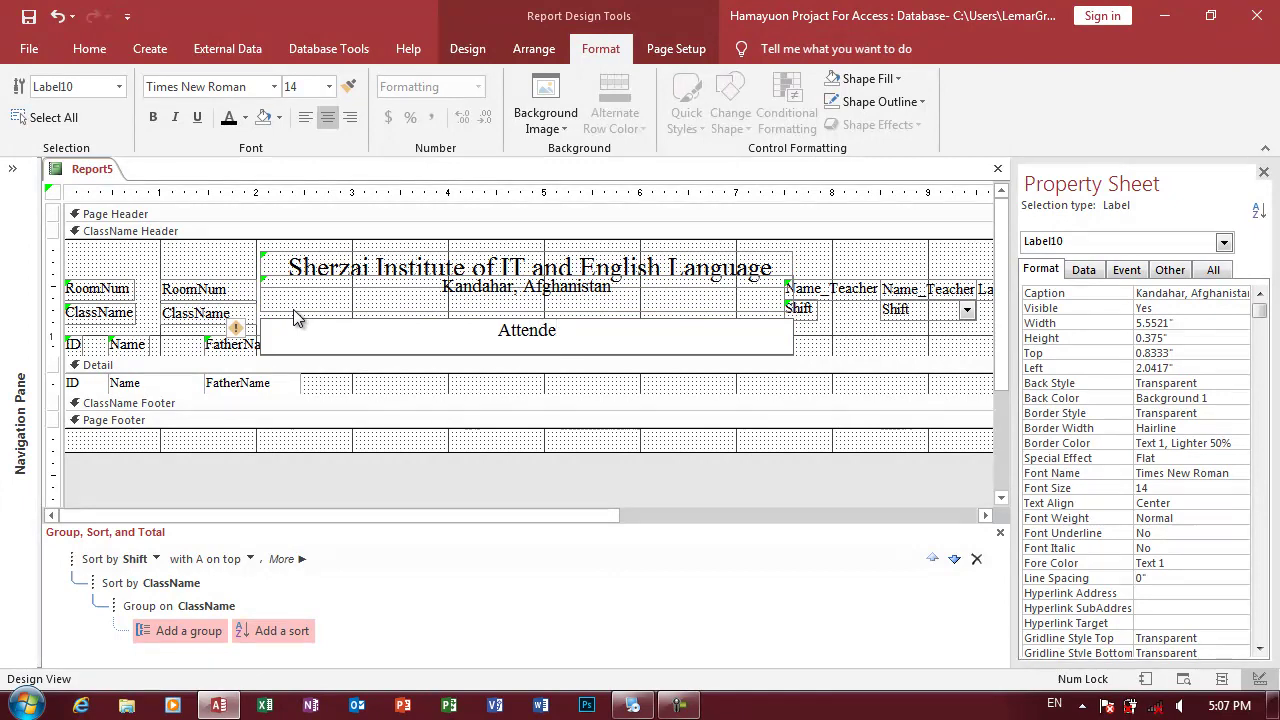
pyautogui.write('nce Shee')
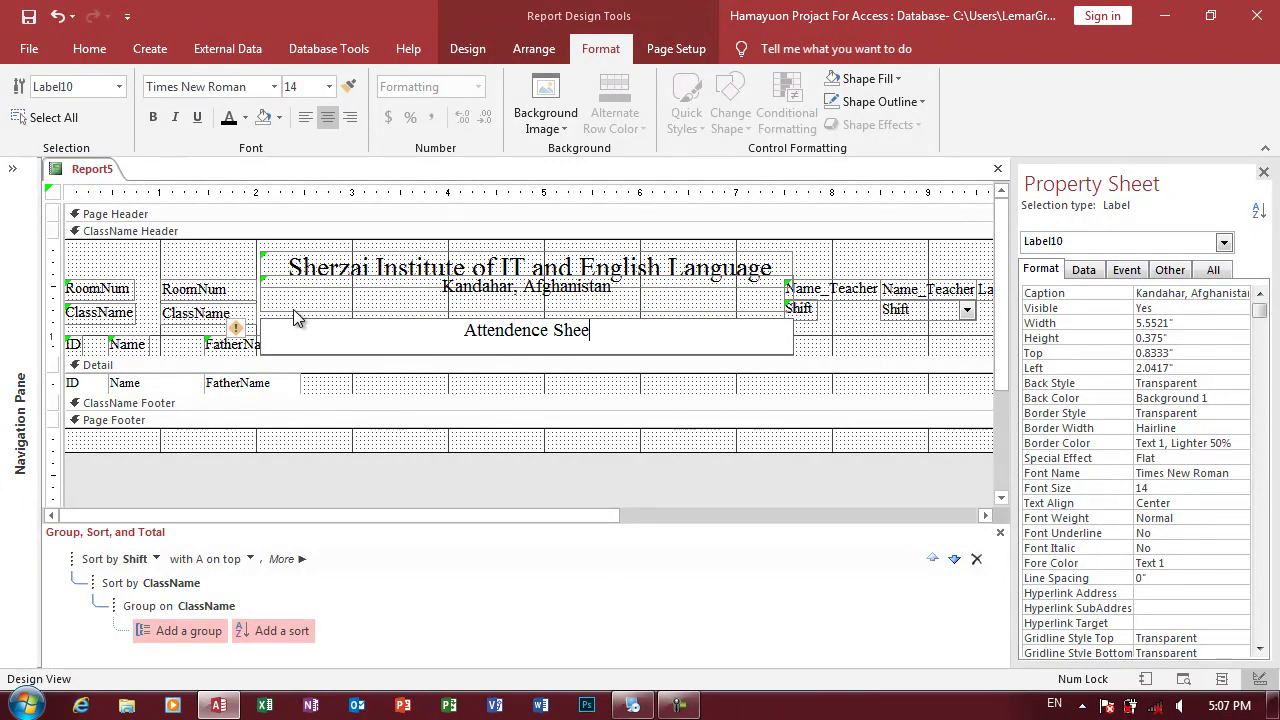
pyautogui.write('t')
pyautogui.click(803, 352)
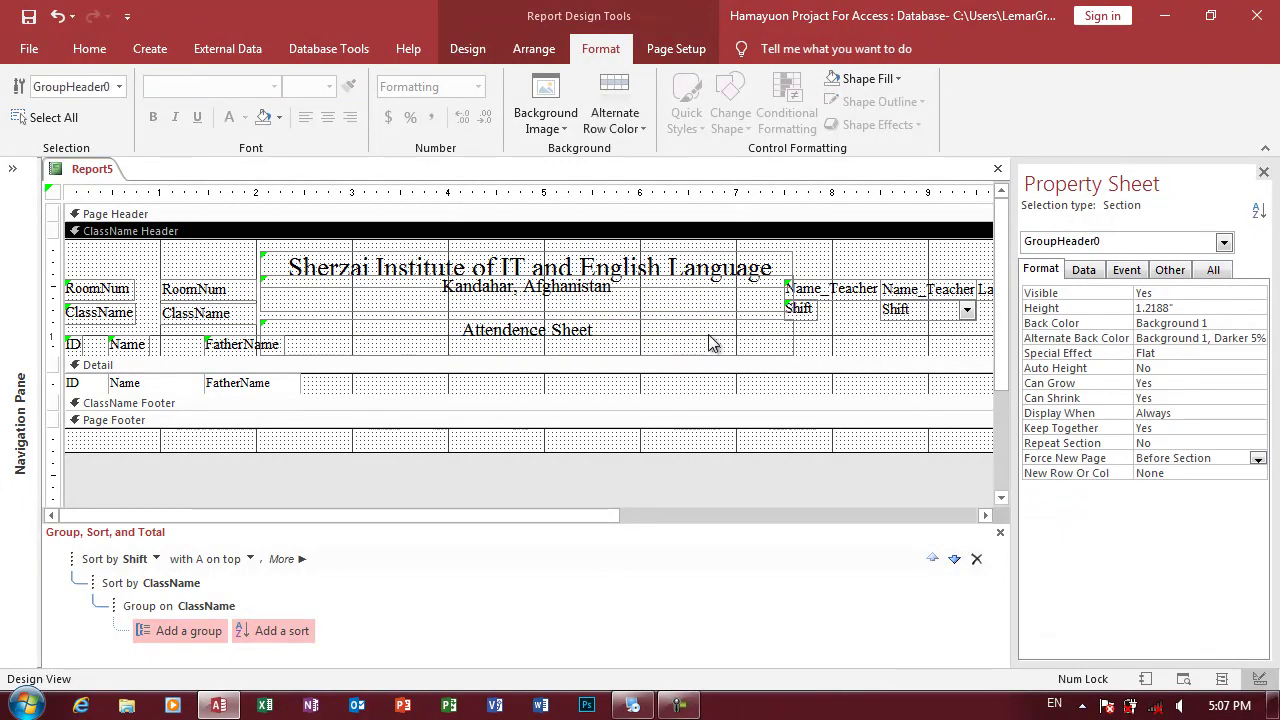
pyautogui.moveTo(709, 333); pyautogui.dragTo(709, 317)
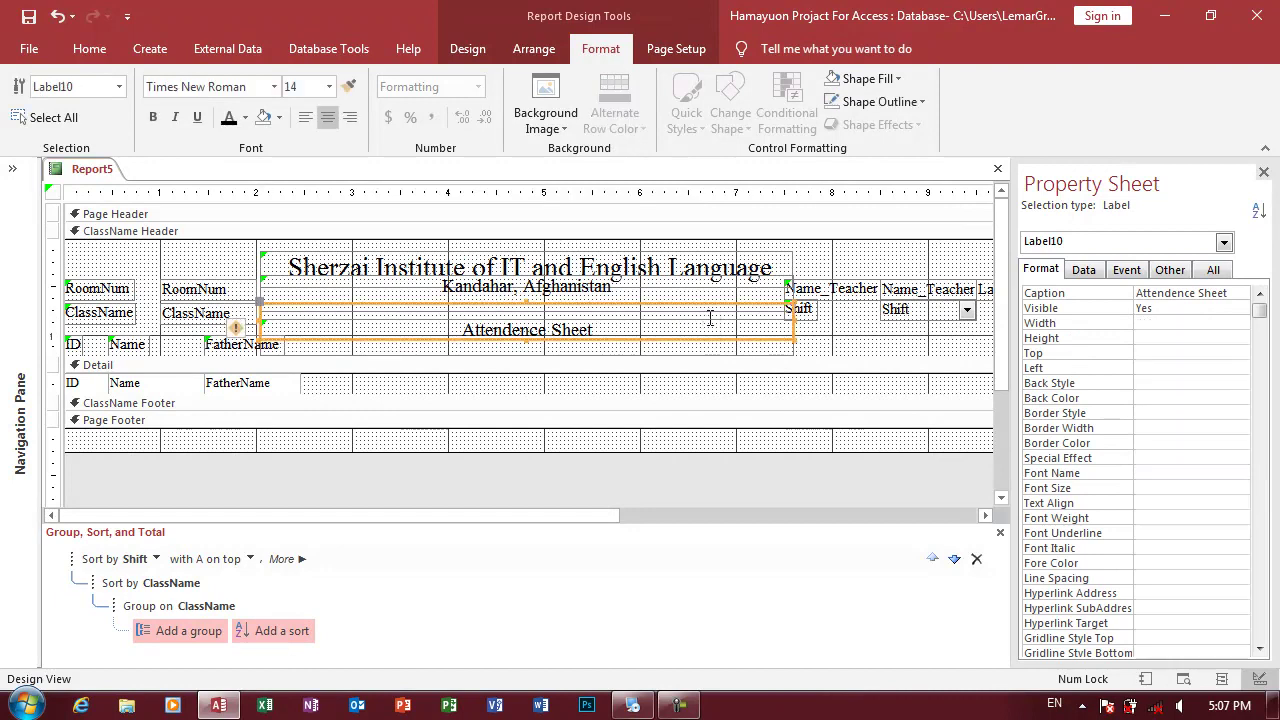
pyautogui.click(153, 117)
pyautogui.click(329, 87)
pyautogui.click(305, 200)
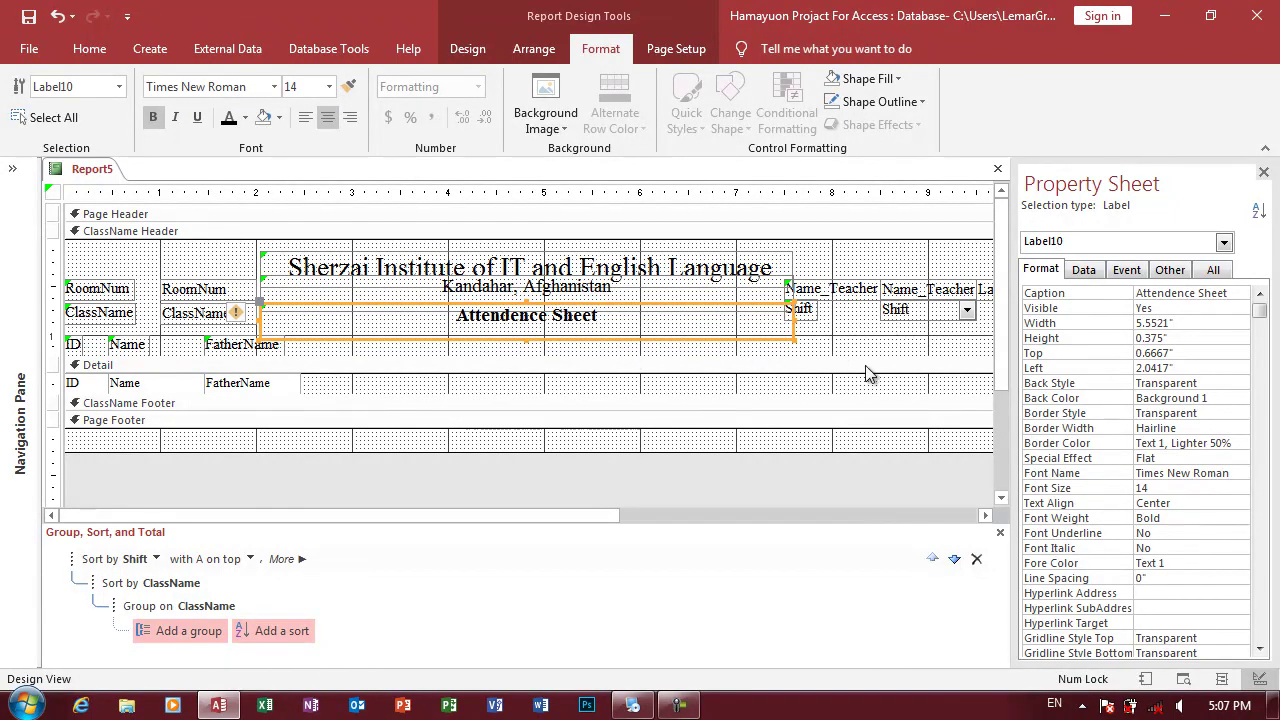
pyautogui.moveTo(479, 517); pyautogui.dragTo(674, 517)
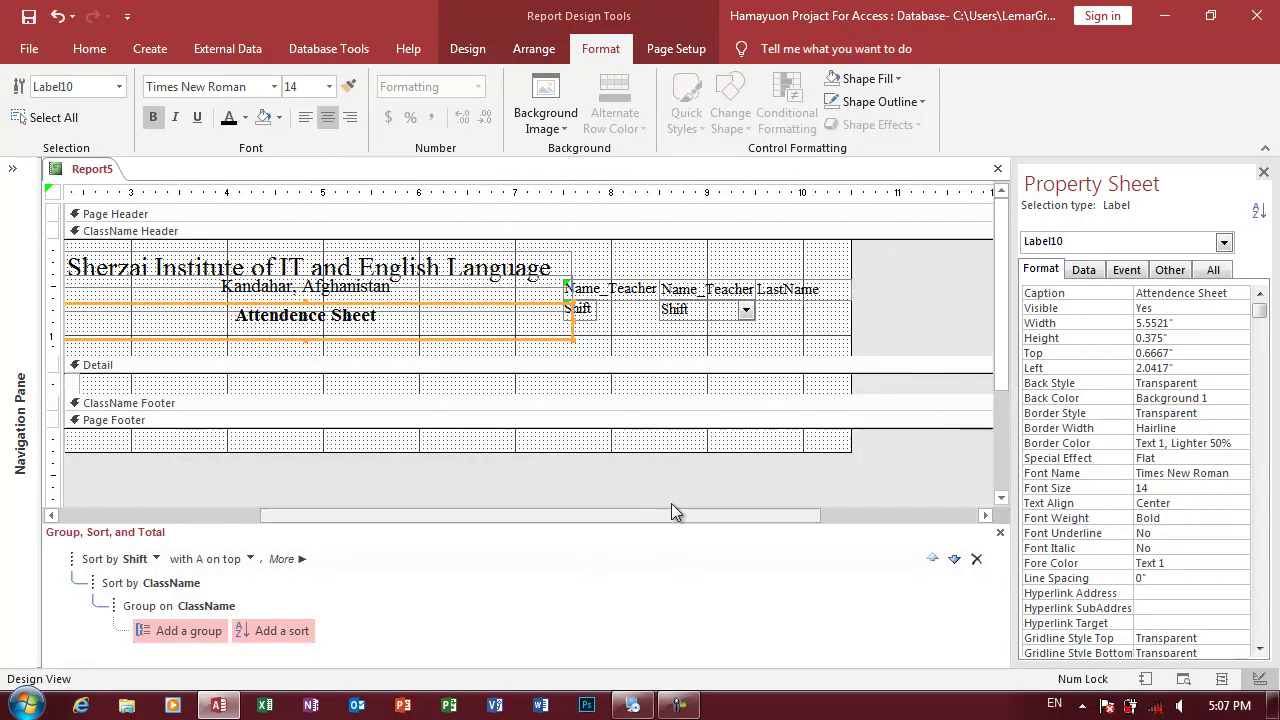
# - Copy the Name_Teacher box to the header's top right, make it an =Date() box and widen it left
pyautogui.click(477, 50)
pyautogui.click(688, 310)
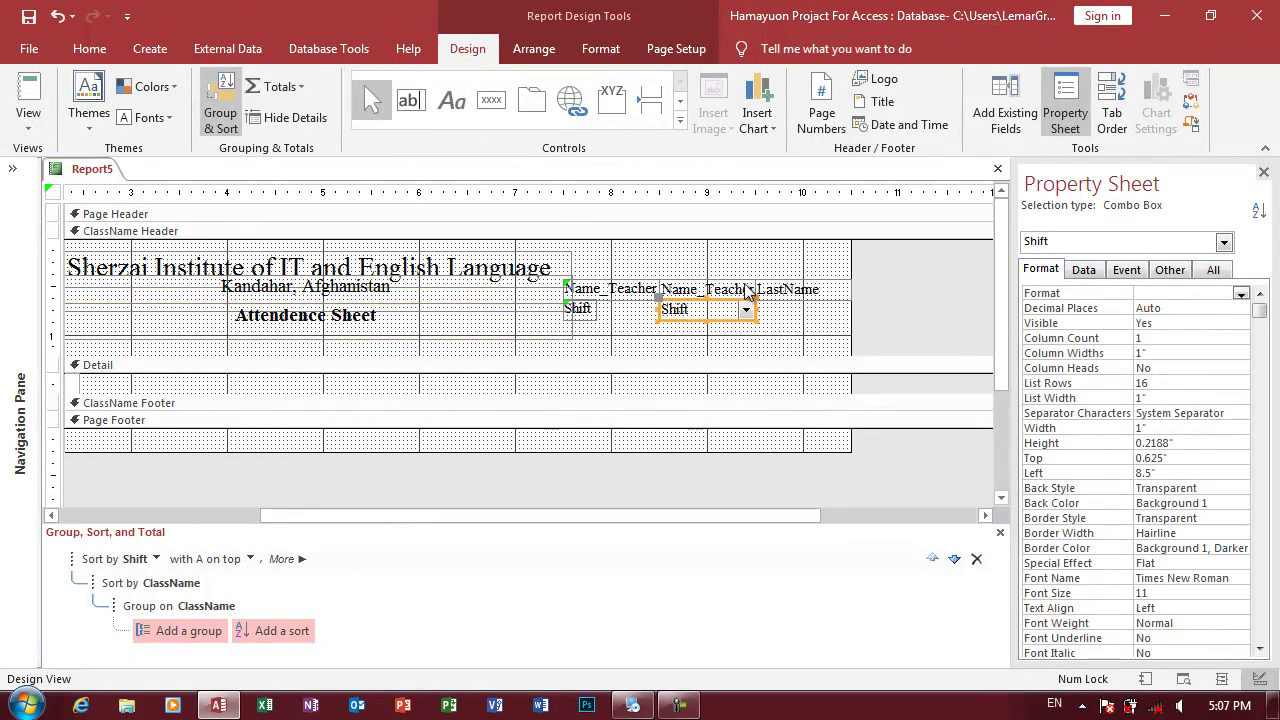
pyautogui.click(748, 290)
pyautogui.click(787, 294)
pyautogui.click(664, 289)
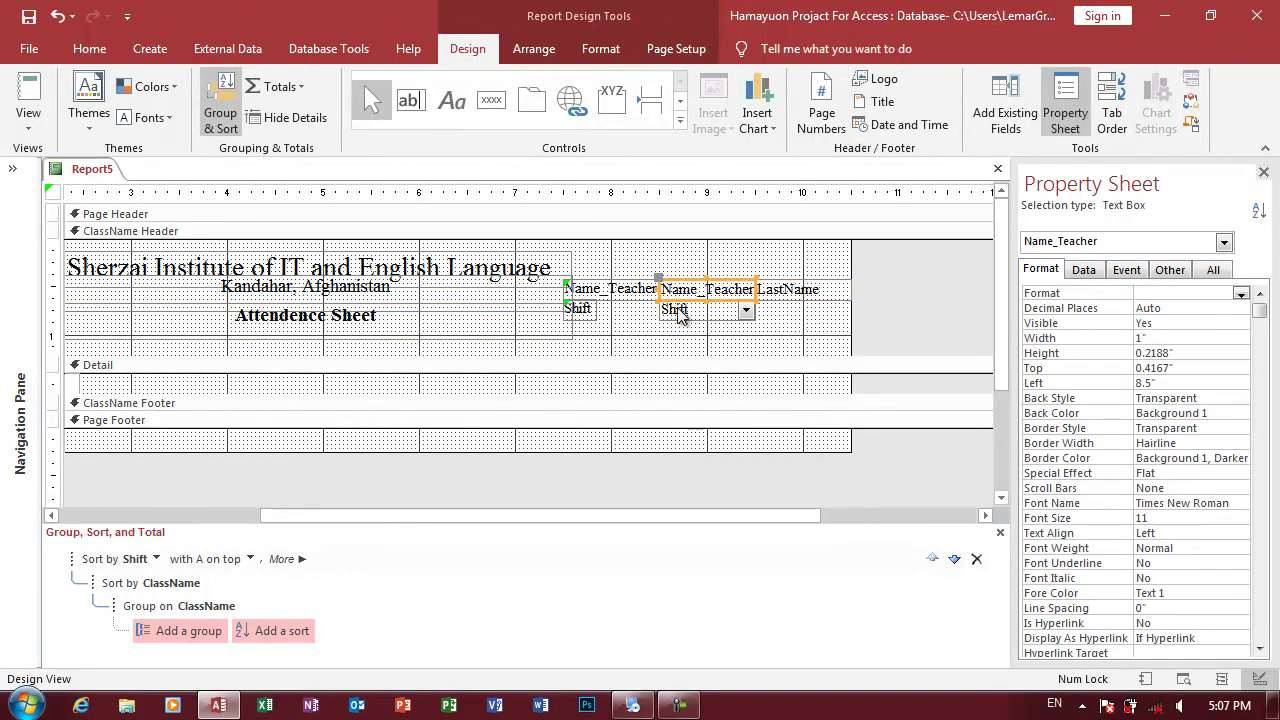
pyautogui.hotkey('ctrl', 'c')
pyautogui.hotkey('ctrl', 'v')
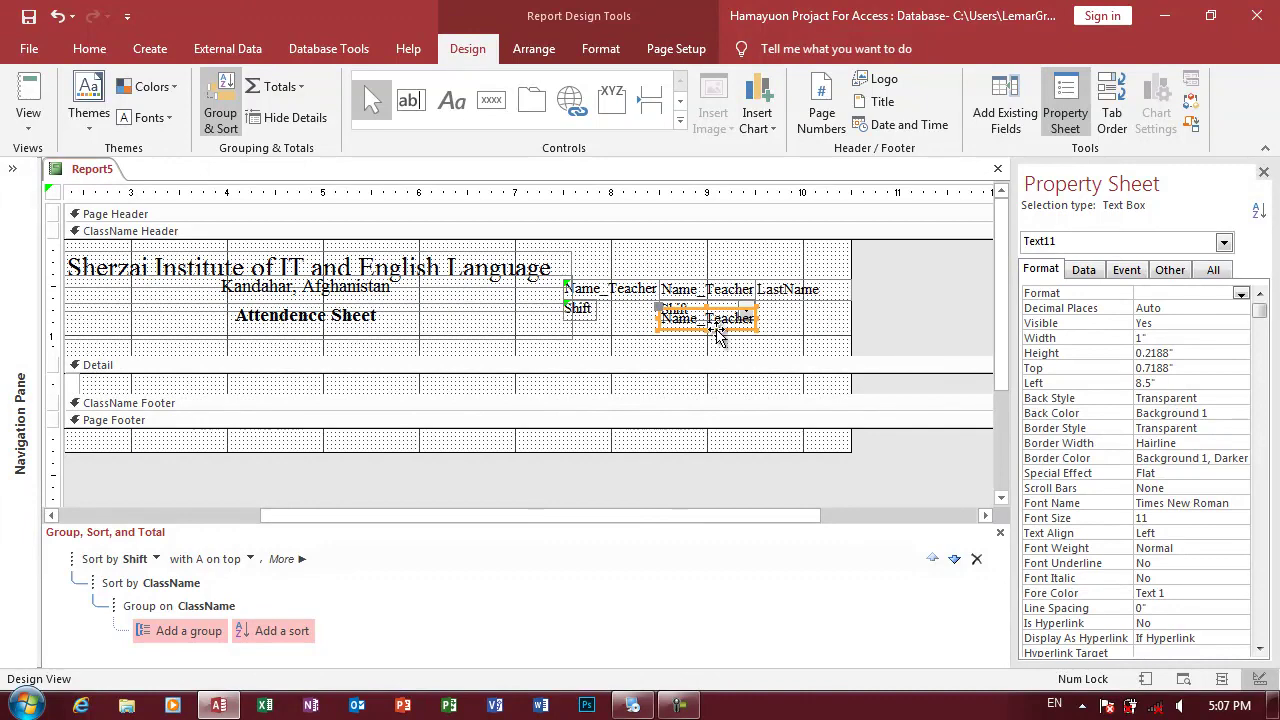
pyautogui.moveTo(716, 331)
pyautogui.mouseDown()
pyautogui.moveTo(811, 260)
pyautogui.moveTo(731, 249)
pyautogui.mouseUp()
pyautogui.press('BackSpace')
pyautogui.write('=Date()')
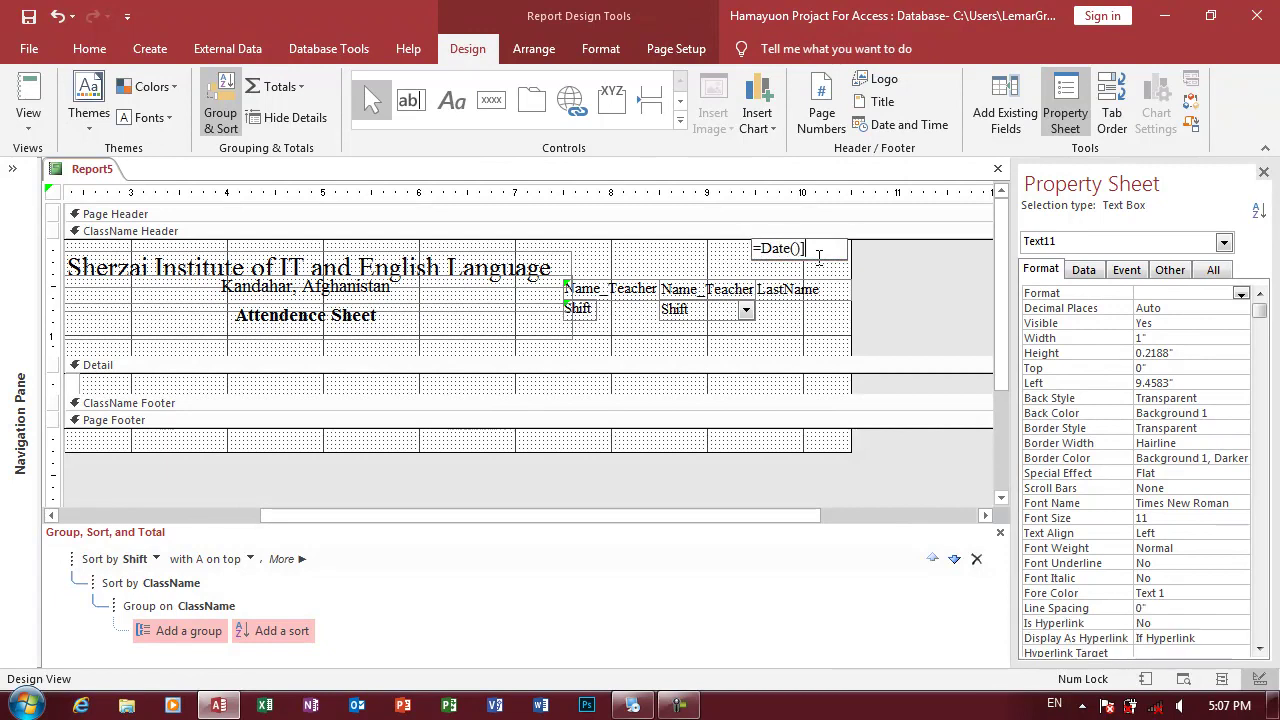
pyautogui.click(810, 272)
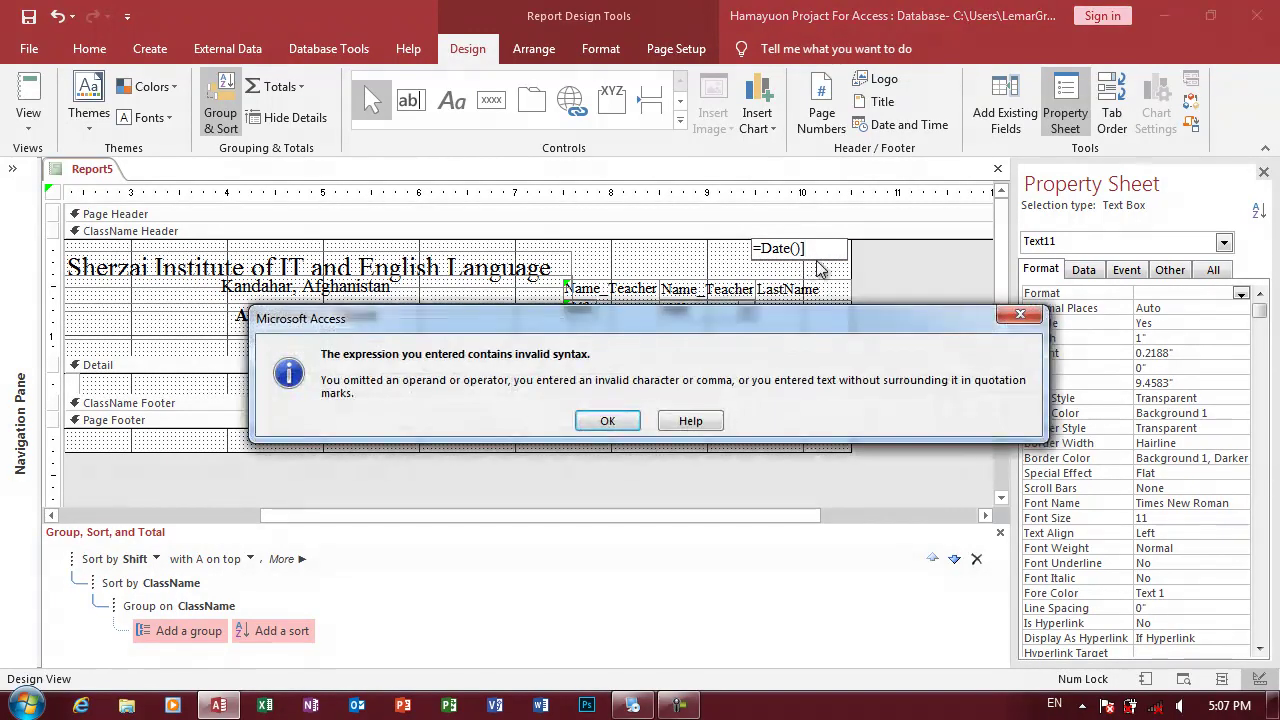
pyautogui.press('Return')
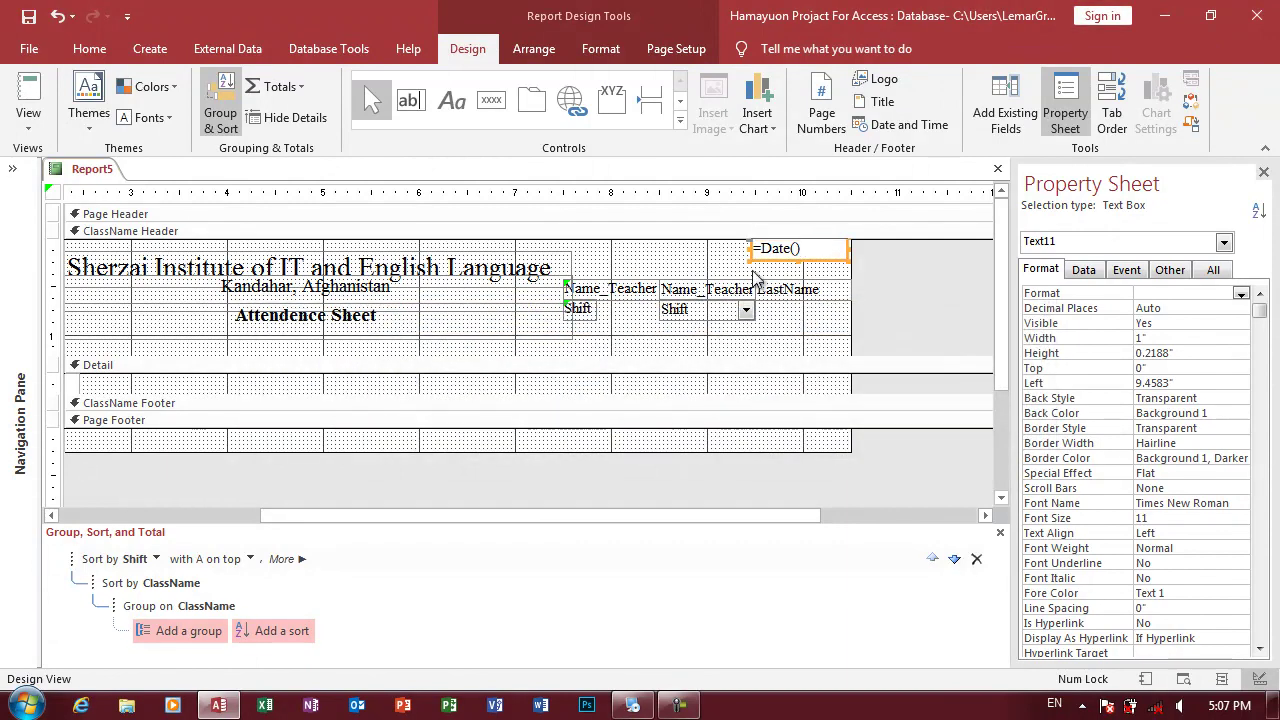
pyautogui.click(755, 278)
pyautogui.click(752, 254)
pyautogui.moveTo(749, 249); pyautogui.dragTo(696, 250)
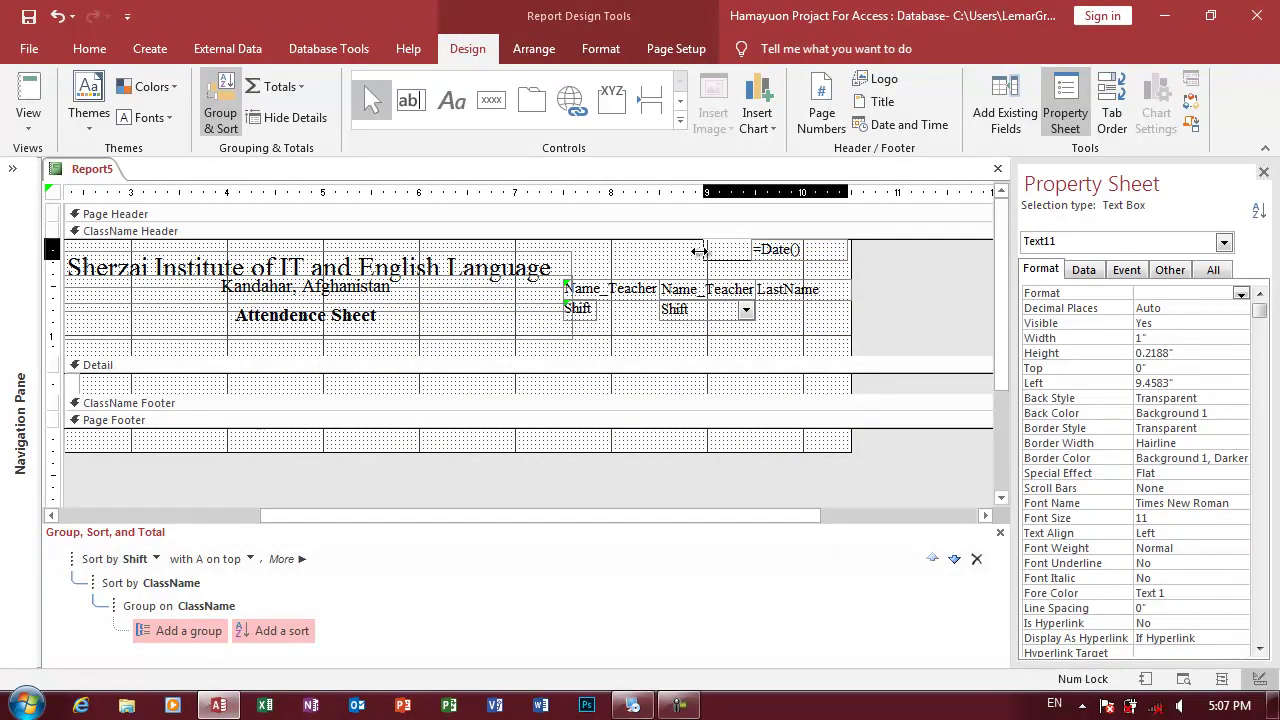
# - Add a 'Date:' label copied from the Shift label beside the =Date() box, nudged slightly left
pyautogui.click(585, 308)
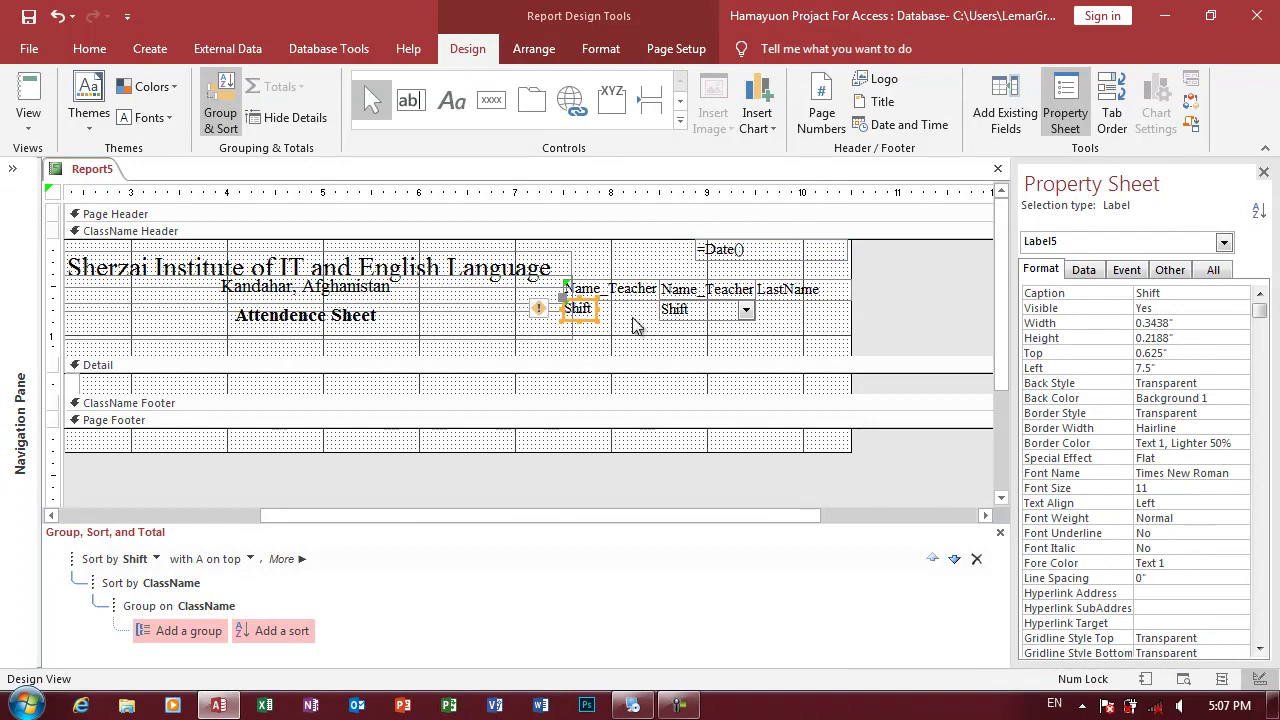
pyautogui.hotkey('ctrl', 'c')
pyautogui.hotkey('ctrl', 'v')
pyautogui.moveTo(592, 333); pyautogui.dragTo(681, 240)
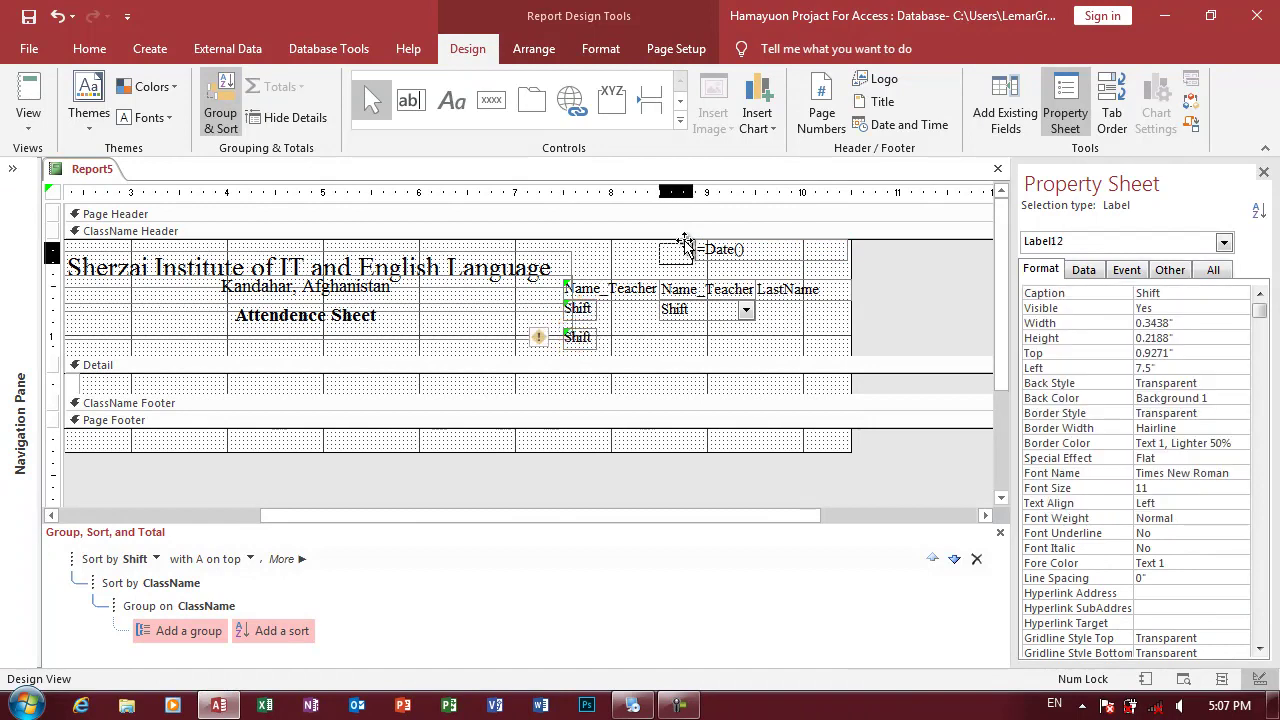
pyautogui.click(681, 247)
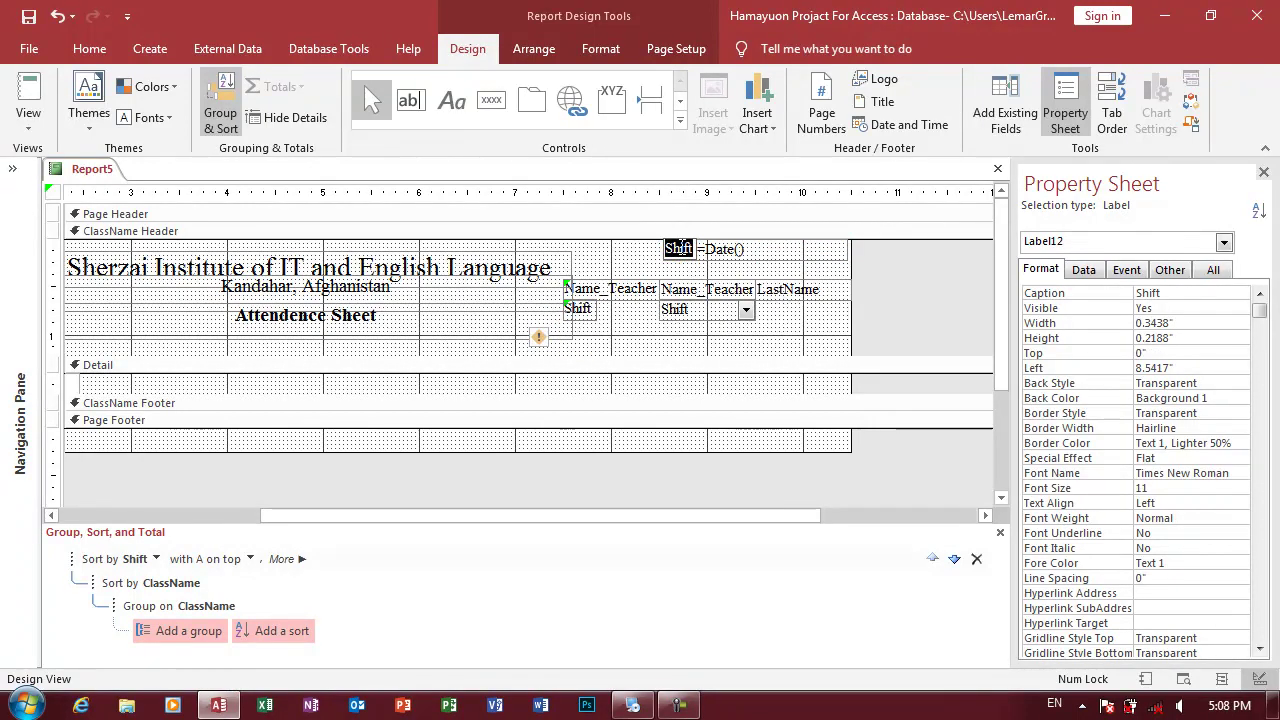
pyautogui.write('Date:')
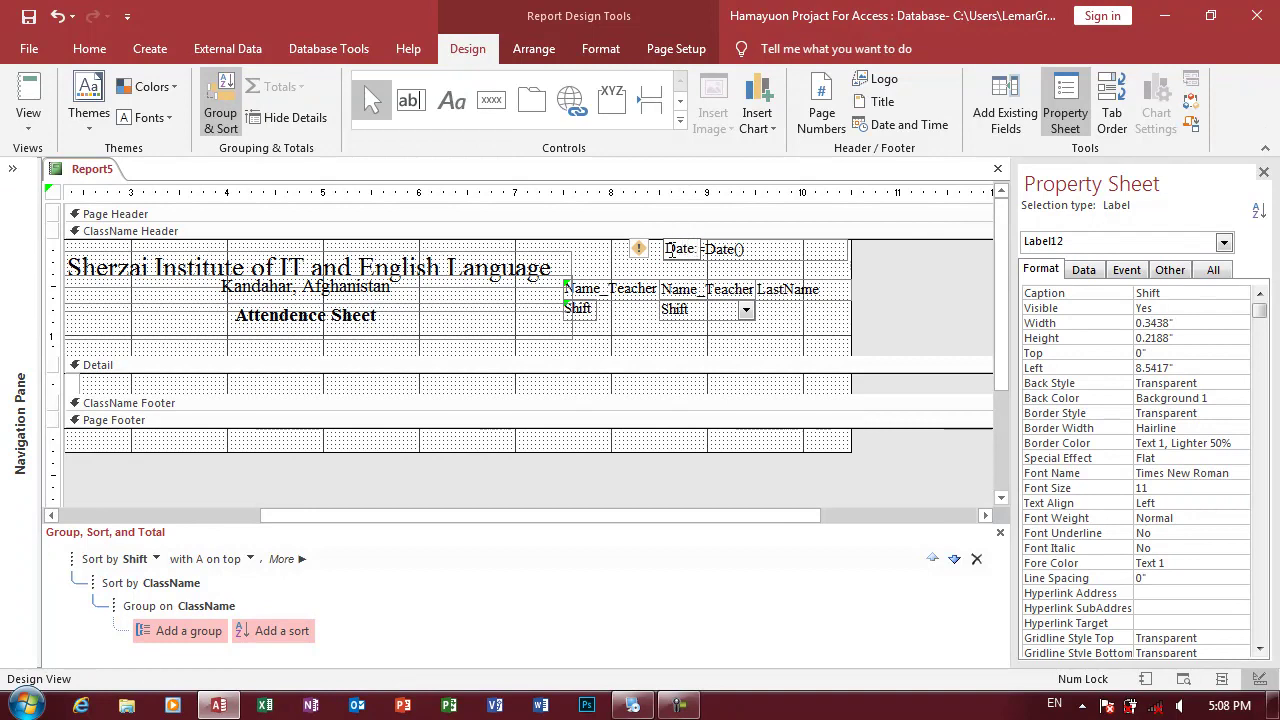
pyautogui.click(660, 266)
pyautogui.click(678, 249)
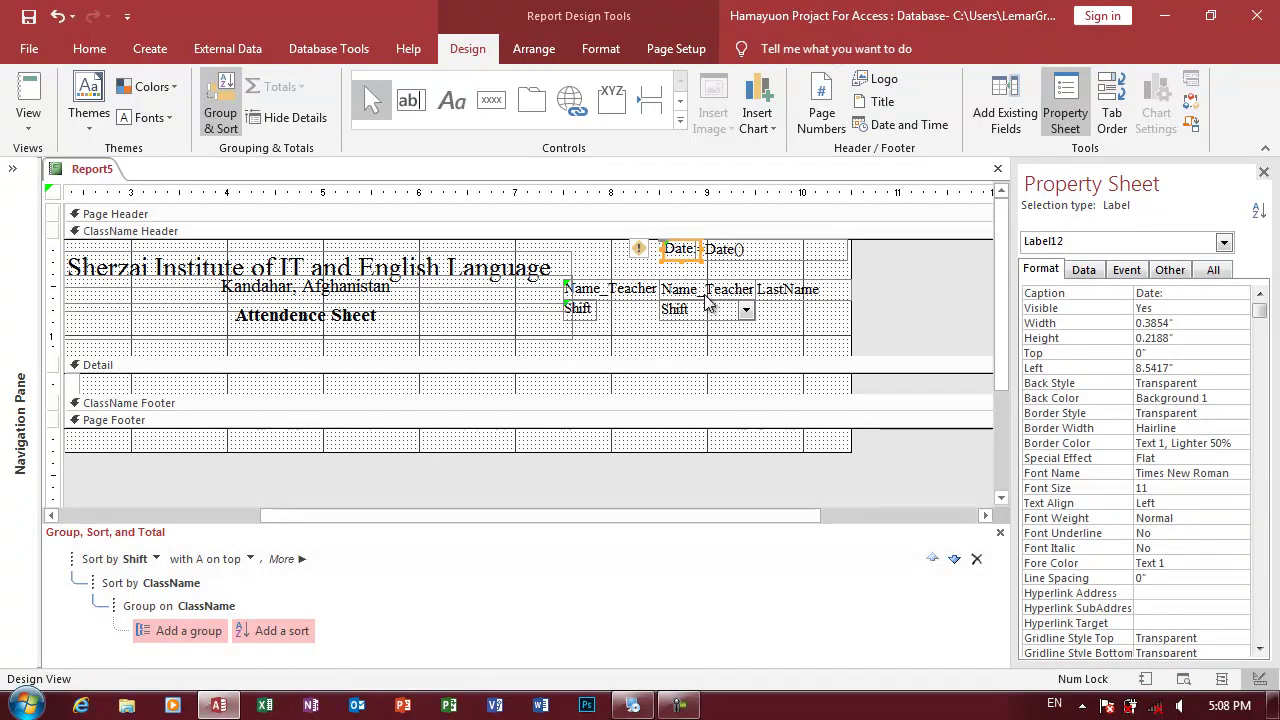
pyautogui.press('Left')
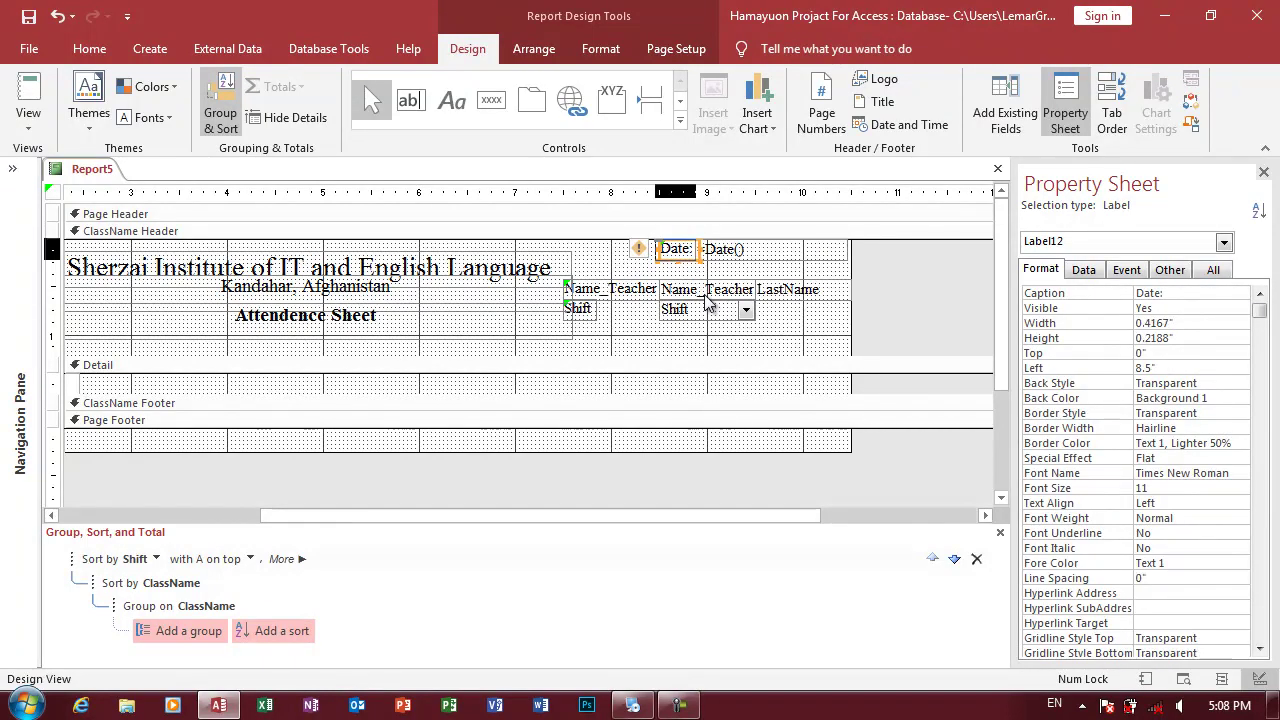
pyautogui.press('Left')
# - Set the =Date() box's Format property to Medium Date
pyautogui.press('Tab')
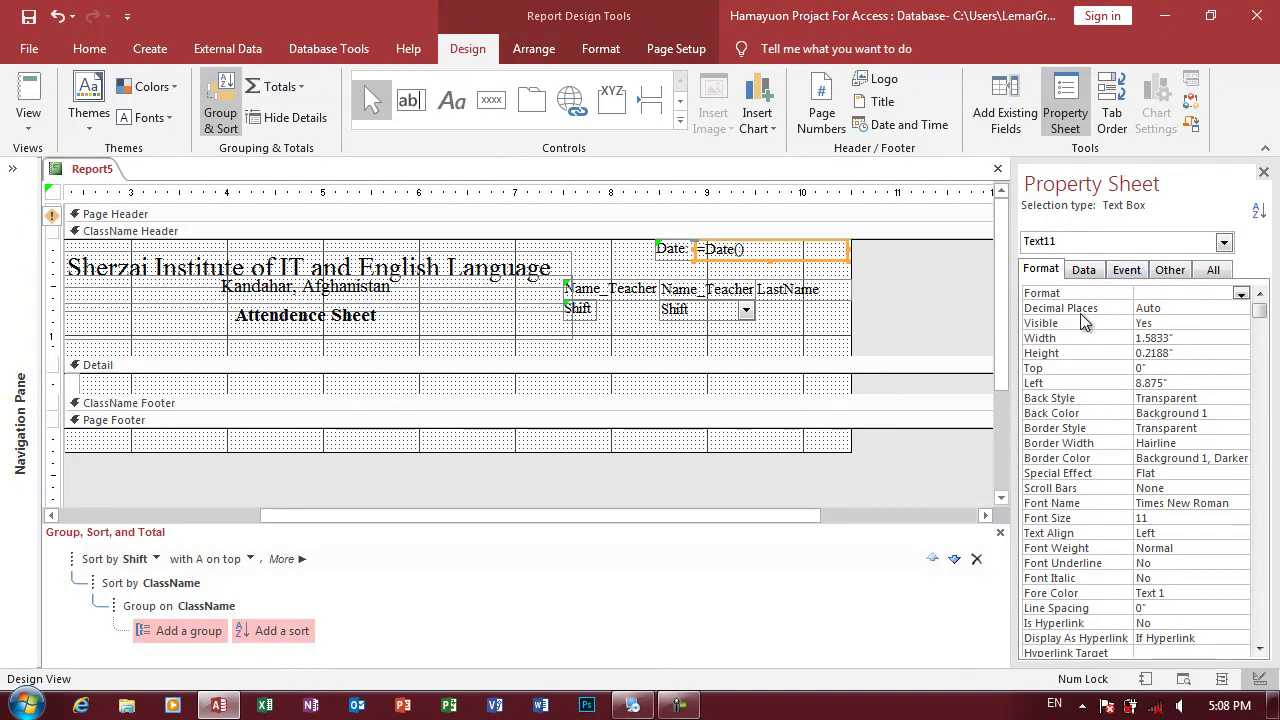
pyautogui.click(1241, 294)
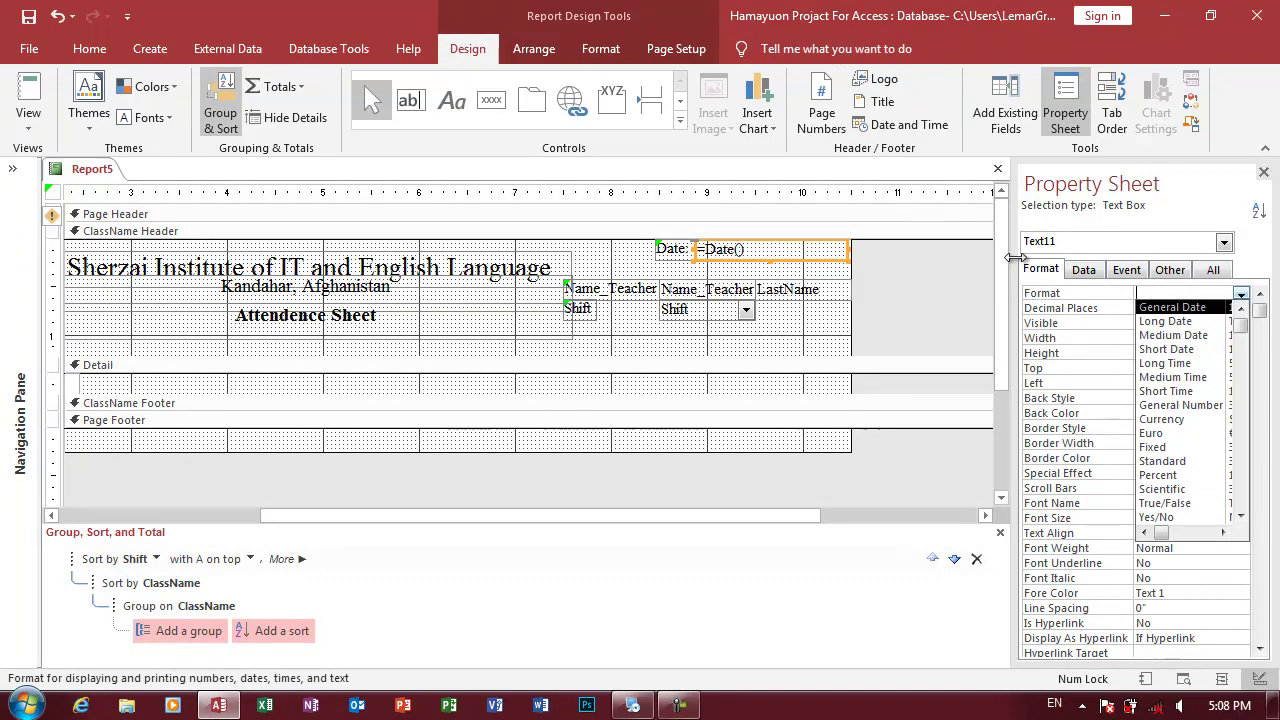
pyautogui.moveTo(1012, 258); pyautogui.dragTo(945, 258)
pyautogui.click(1241, 294)
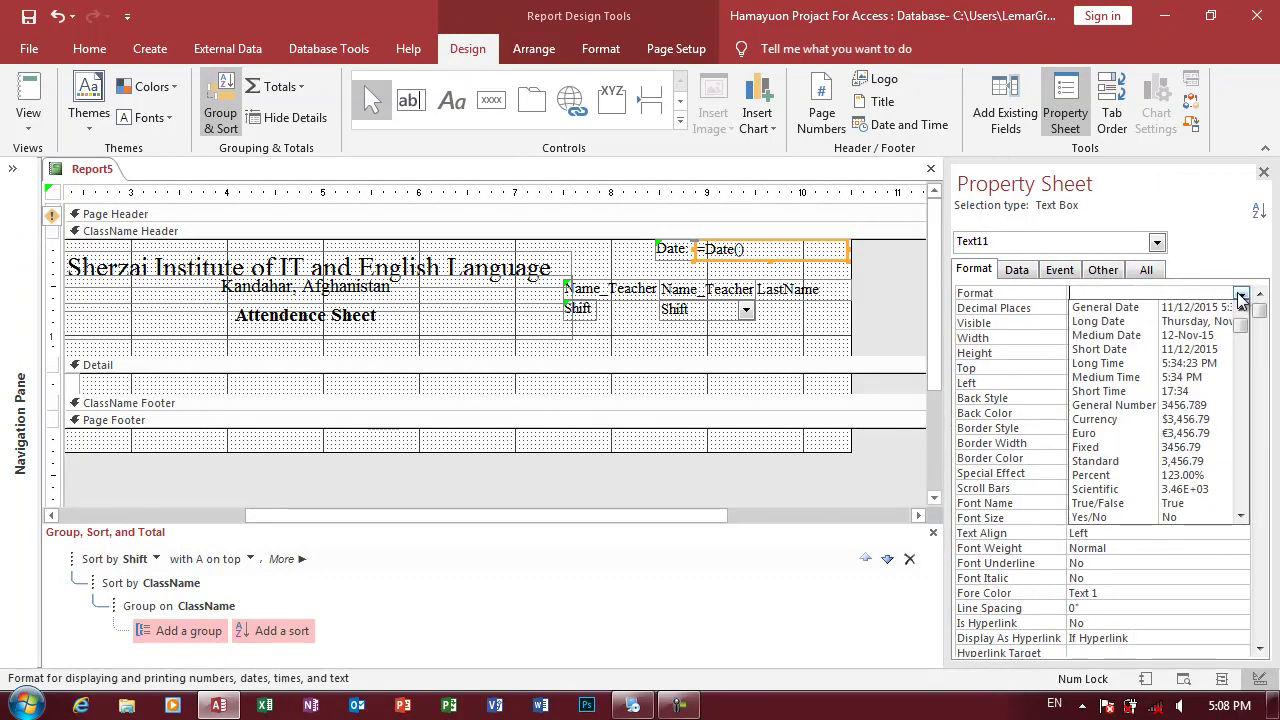
pyautogui.click(1190, 335)
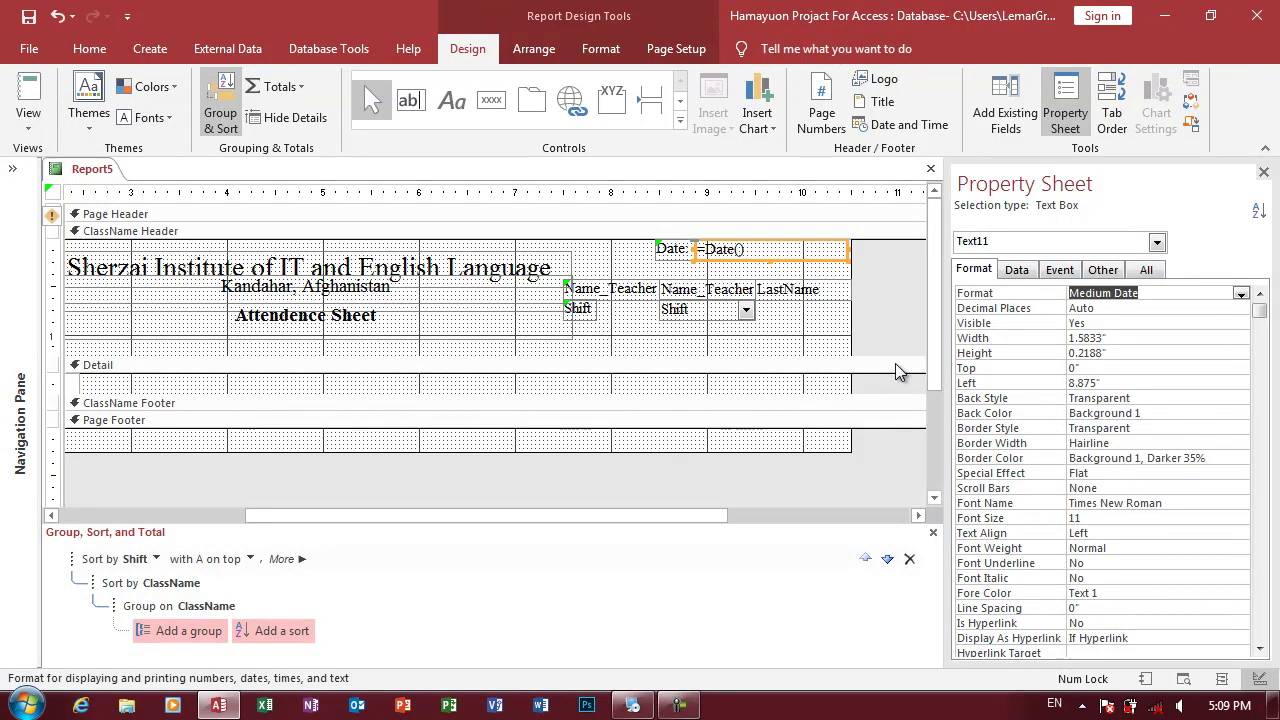
pyautogui.click(912, 292)
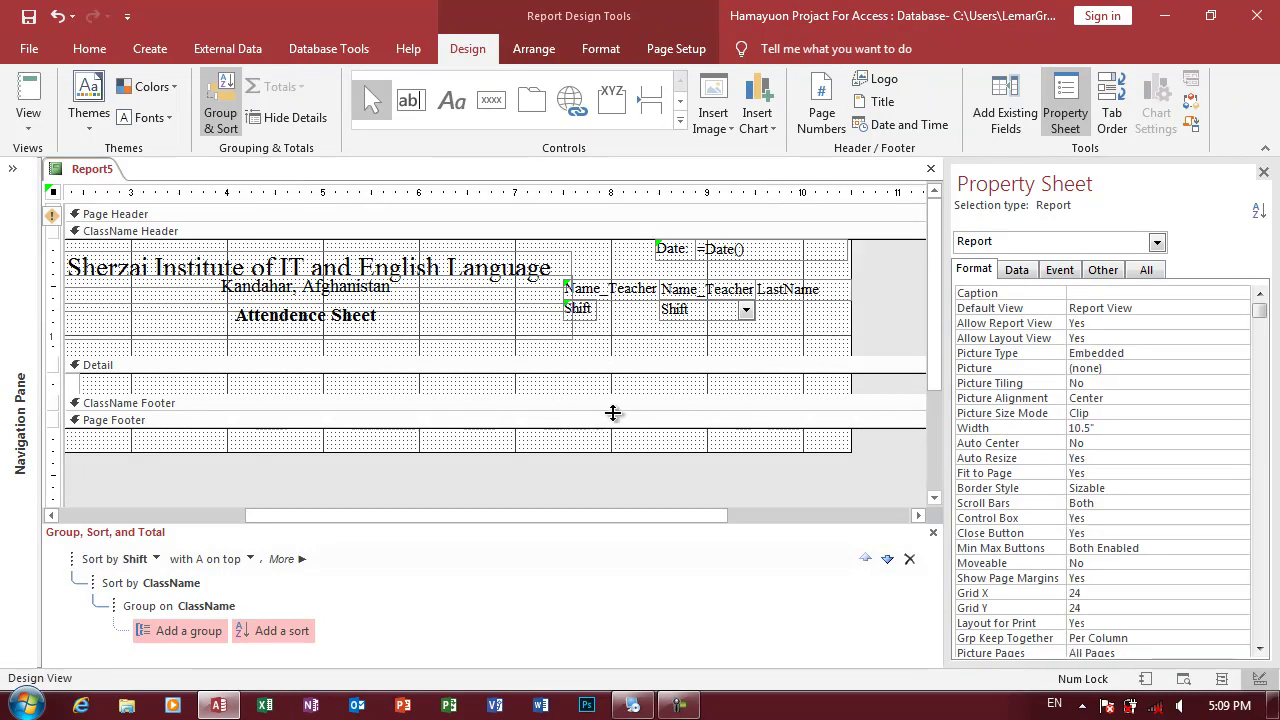
pyautogui.click(28, 125)
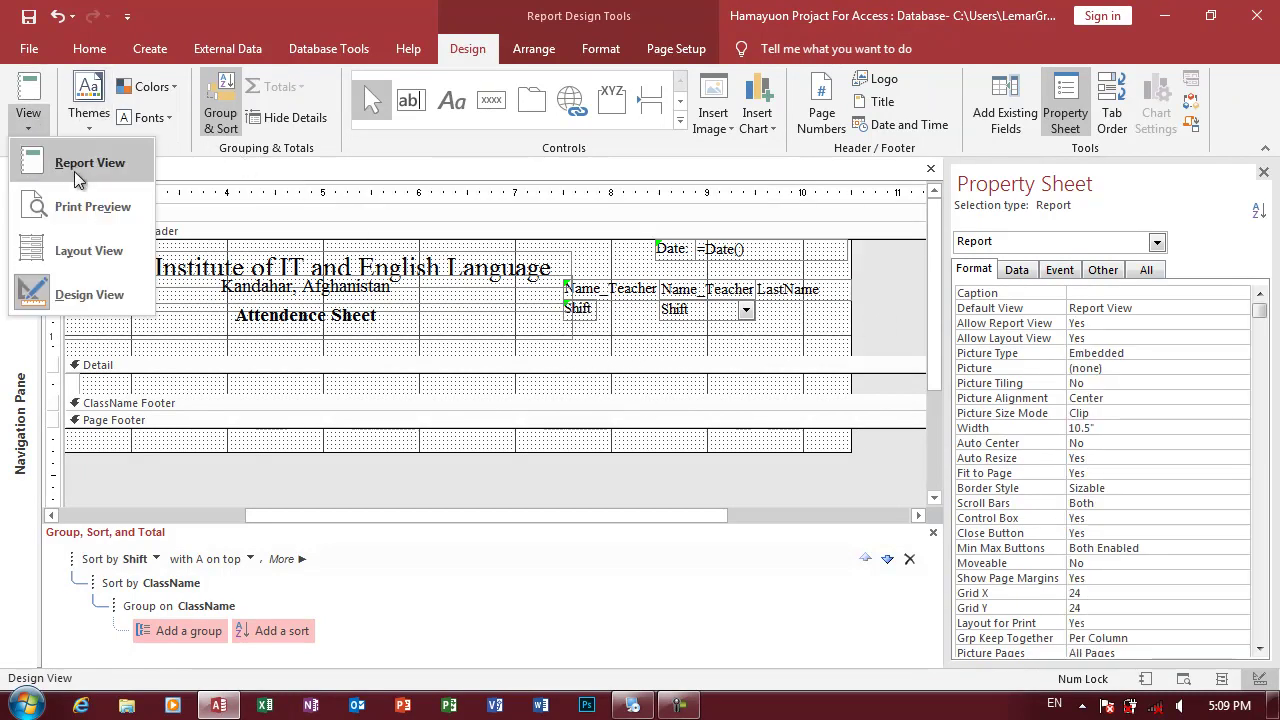
pyautogui.click(60, 206)
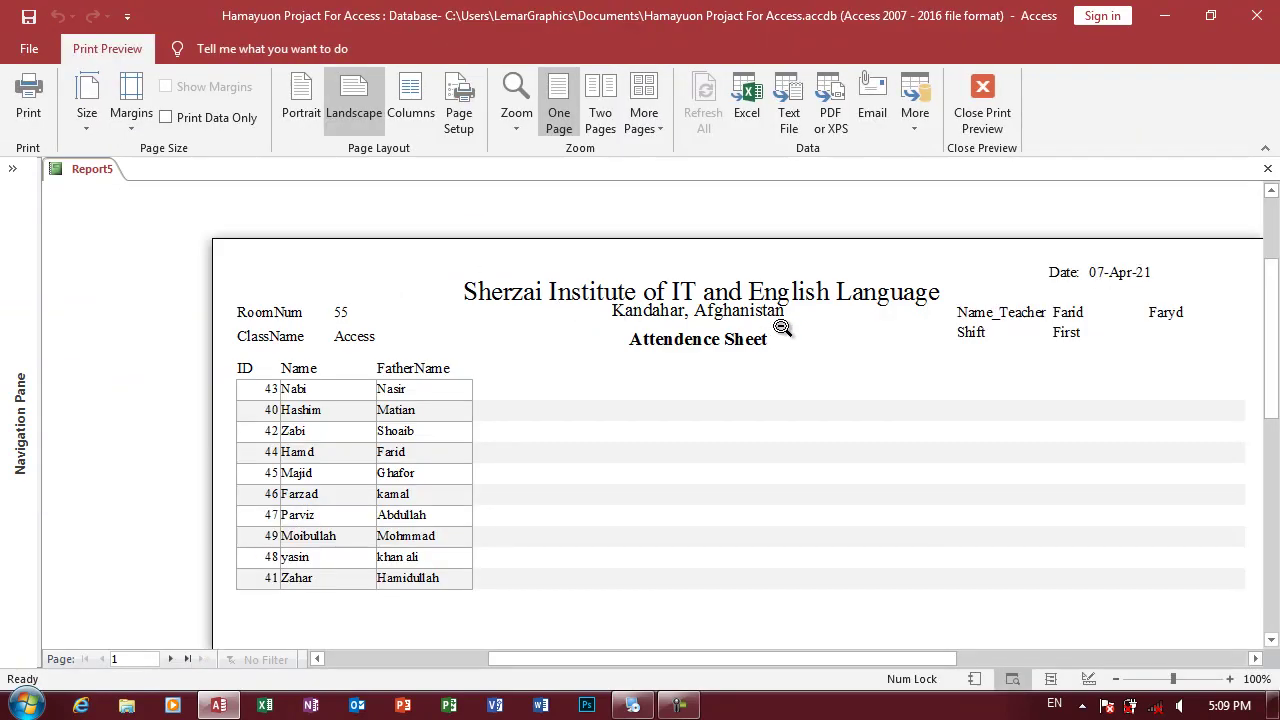
pyautogui.click(812, 333)
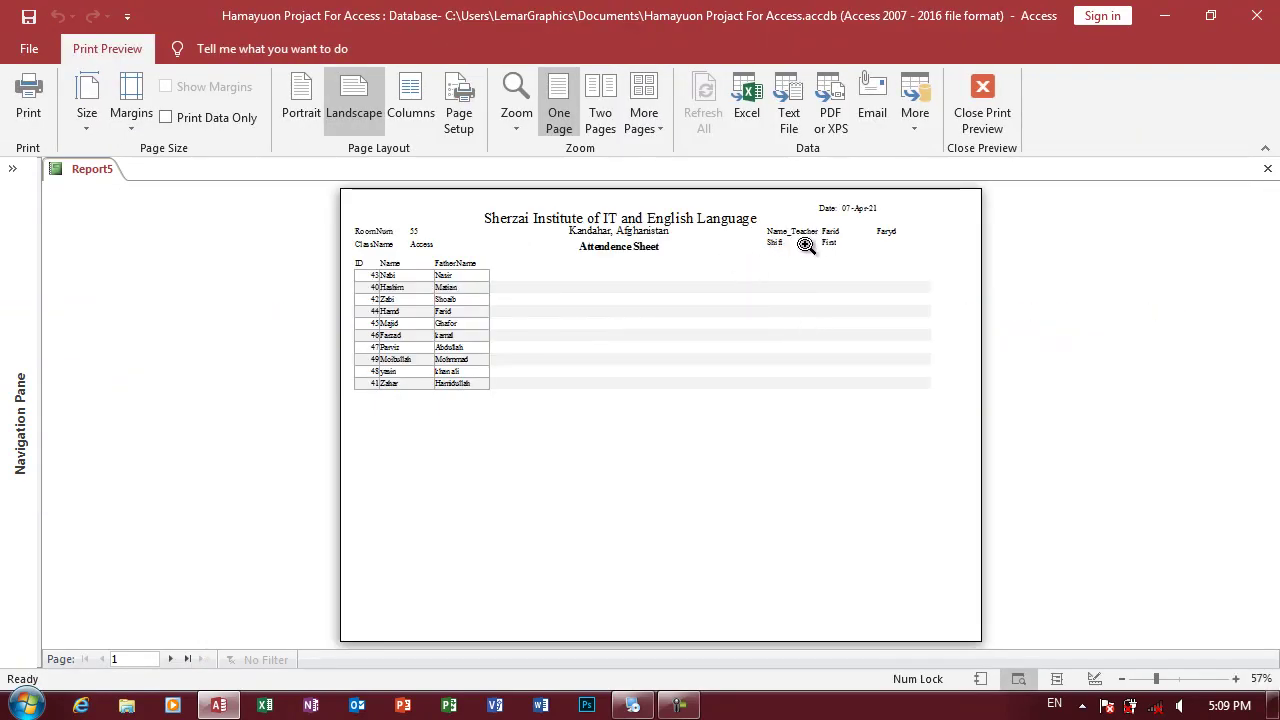
pyautogui.rightClick(681, 263)
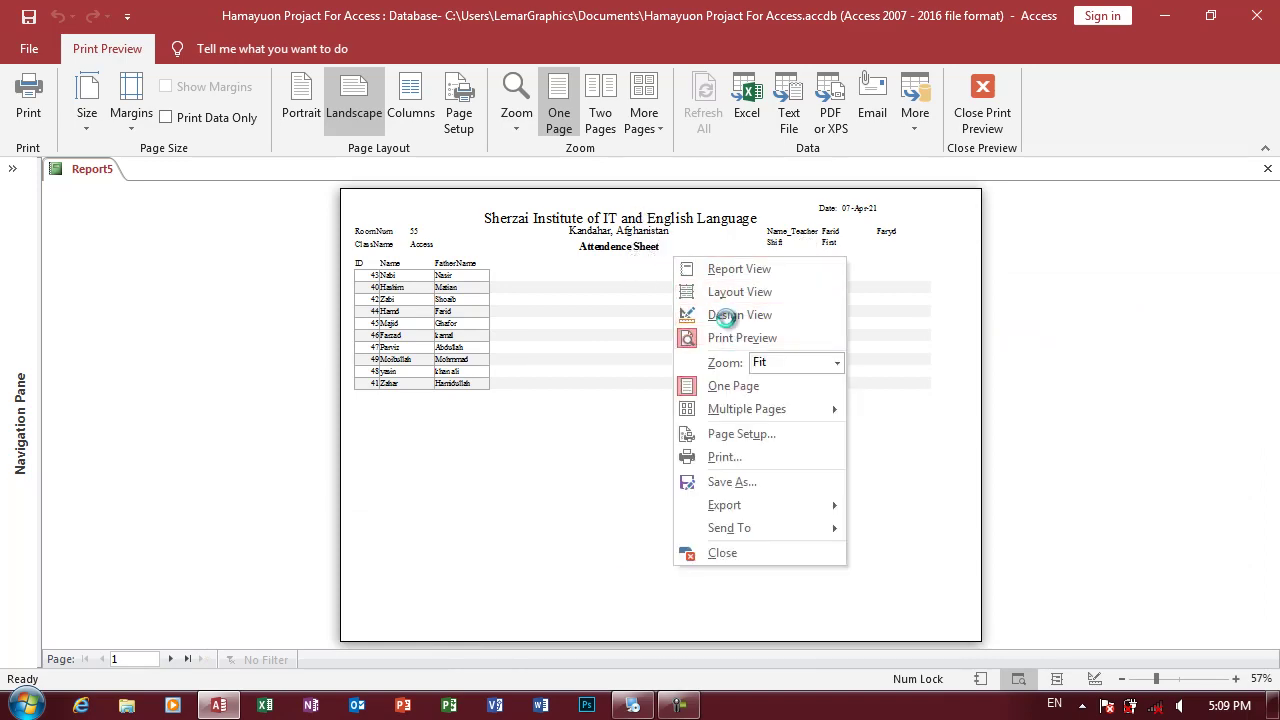
pyautogui.click(731, 311)
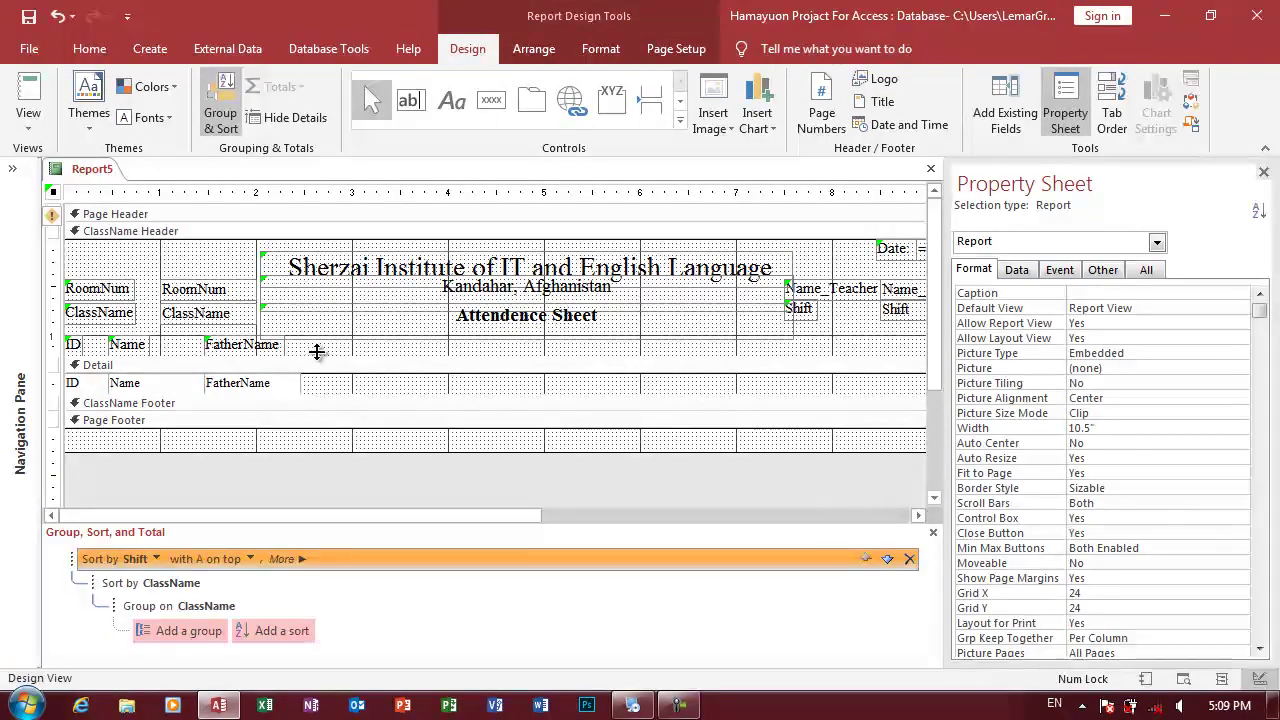
# - Move the ID/Name/FatherName headings, RoomNum, ClassName, date, teacher and shift fields down two nudges
pyautogui.moveTo(328, 344); pyautogui.dragTo(36, 354)
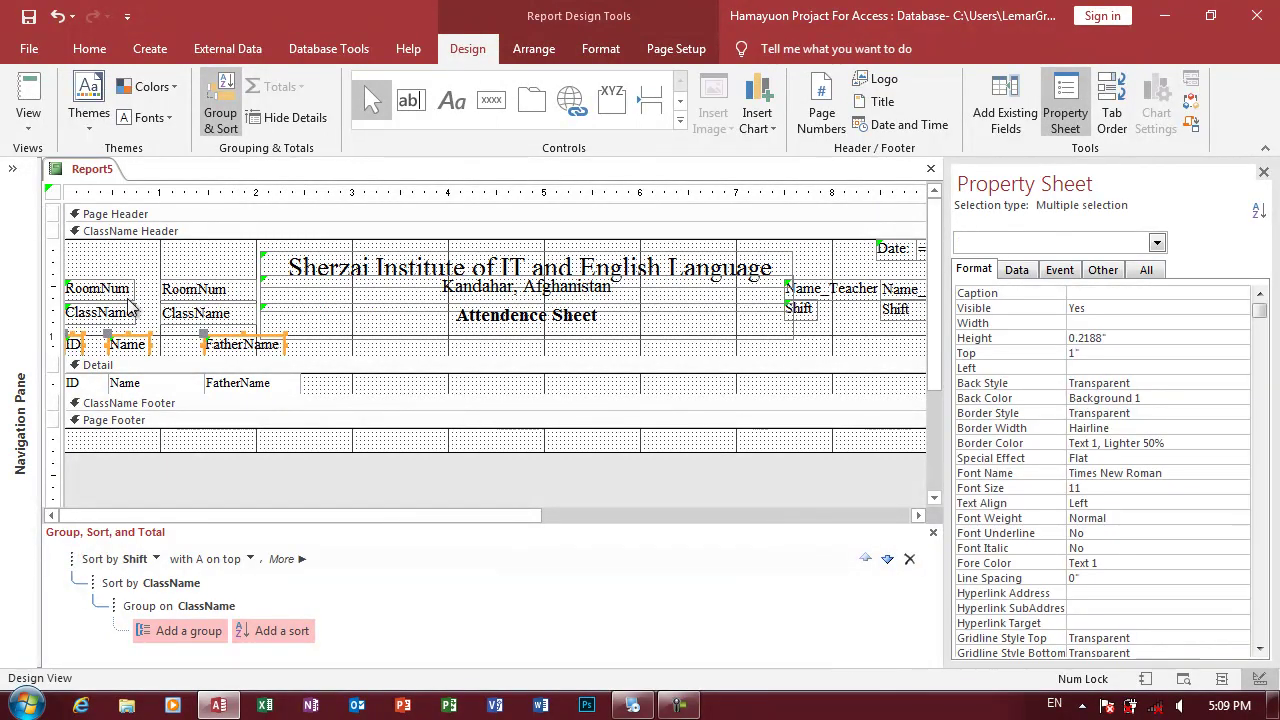
pyautogui.moveTo(112, 263); pyautogui.dragTo(215, 325)
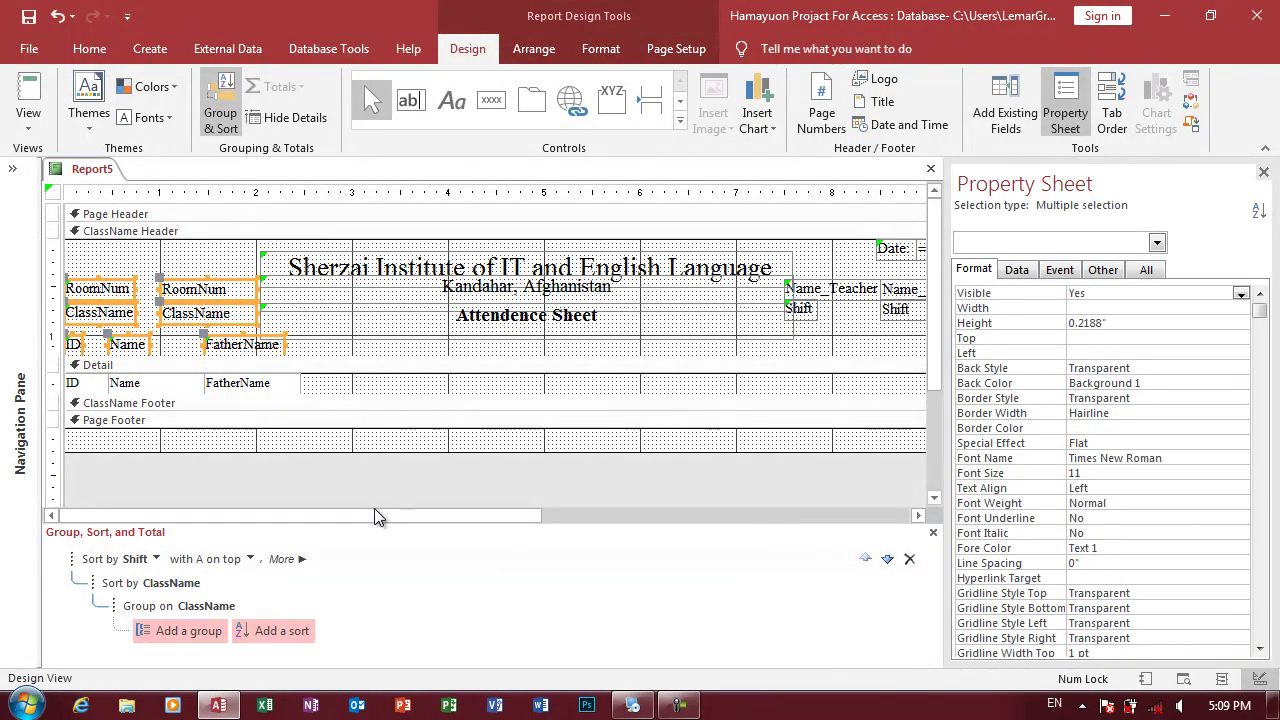
pyautogui.moveTo(374, 515); pyautogui.dragTo(592, 515)
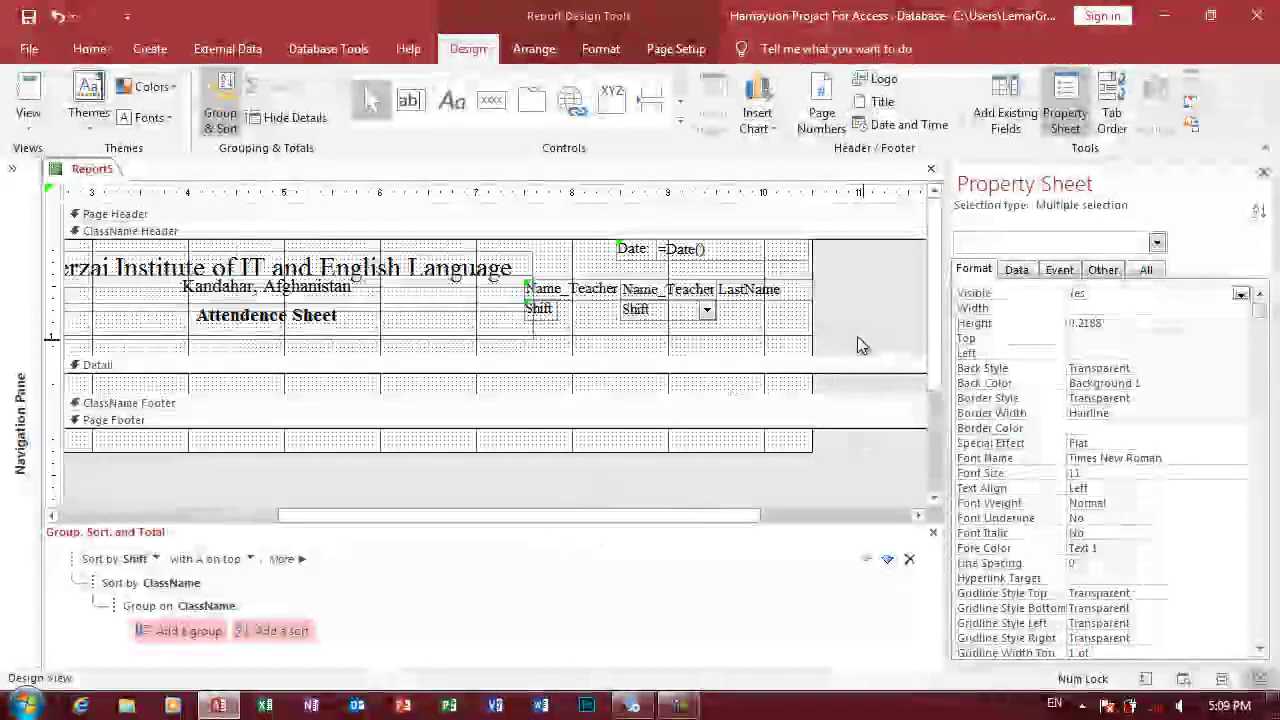
pyautogui.moveTo(857, 346); pyautogui.dragTo(548, 240)
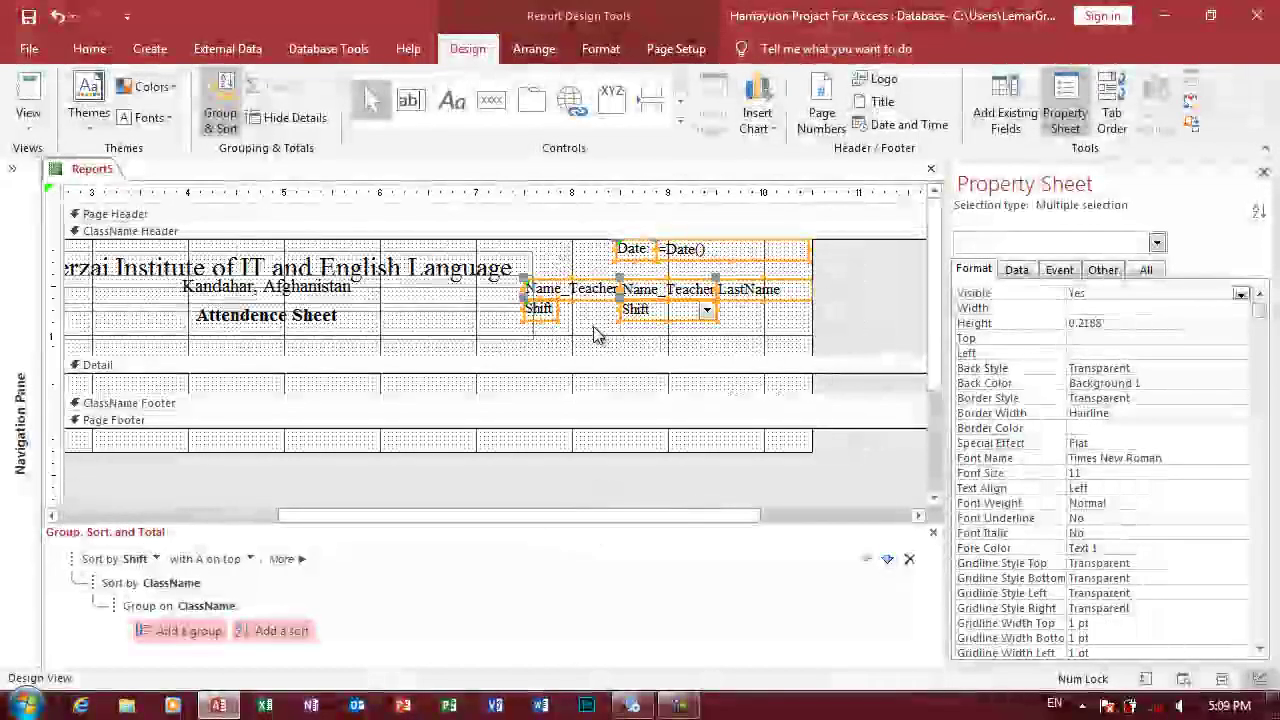
pyautogui.press('Down')
pyautogui.press('Down')
pyautogui.press('Down')
pyautogui.press('Down')
pyautogui.press('Down')
pyautogui.press('Down')
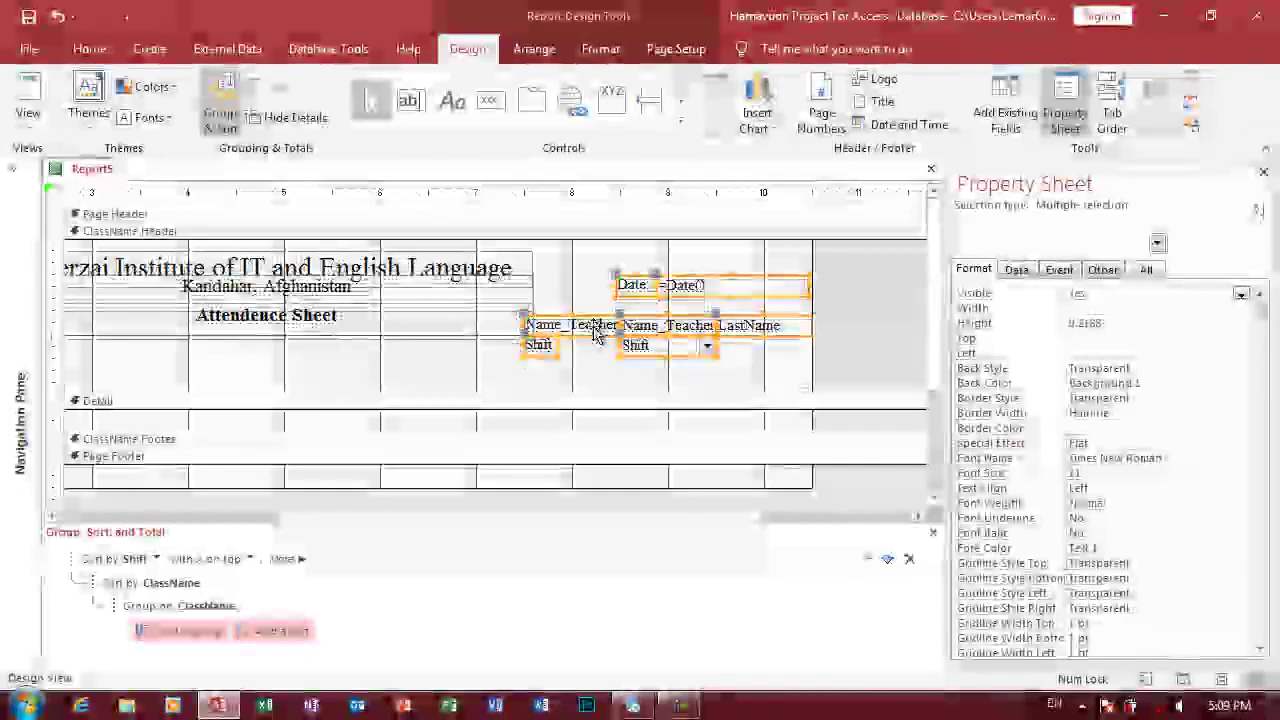
pyautogui.press('Down')
# - Lower the Attendence Sheet heading slightly and show the report in Print Preview
pyautogui.click(360, 360)
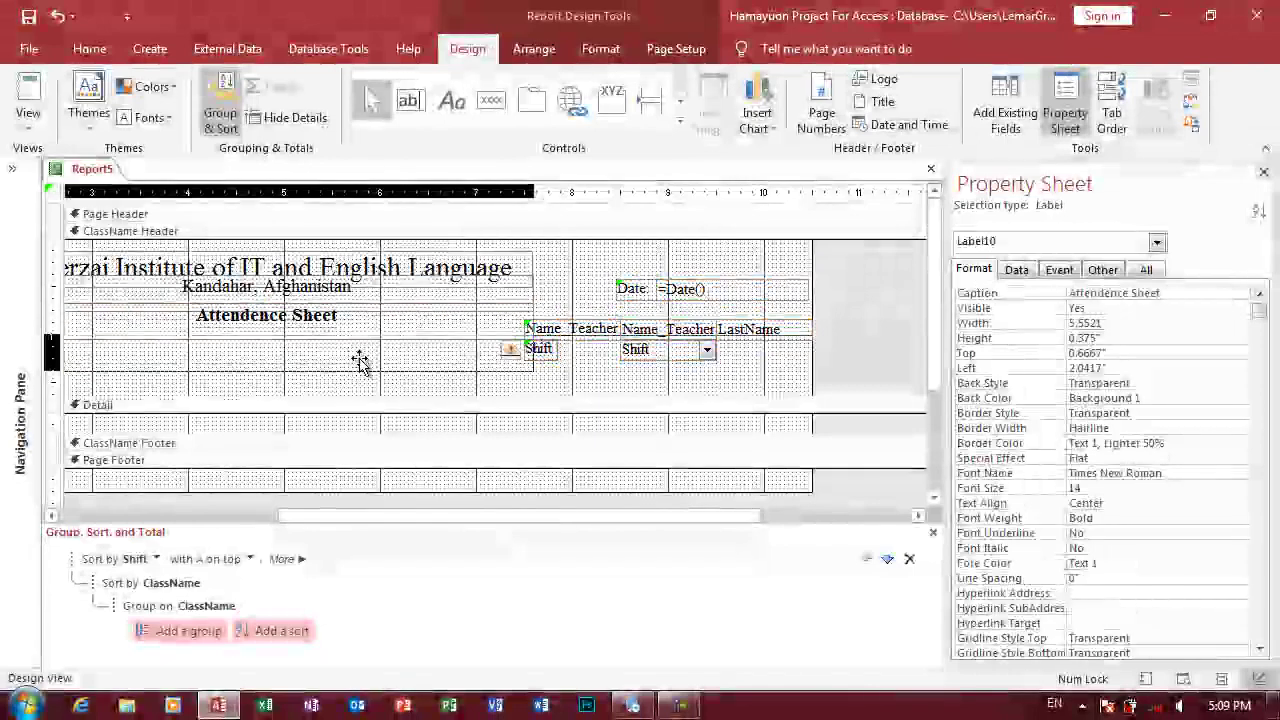
pyautogui.moveTo(360, 360); pyautogui.dragTo(355, 368)
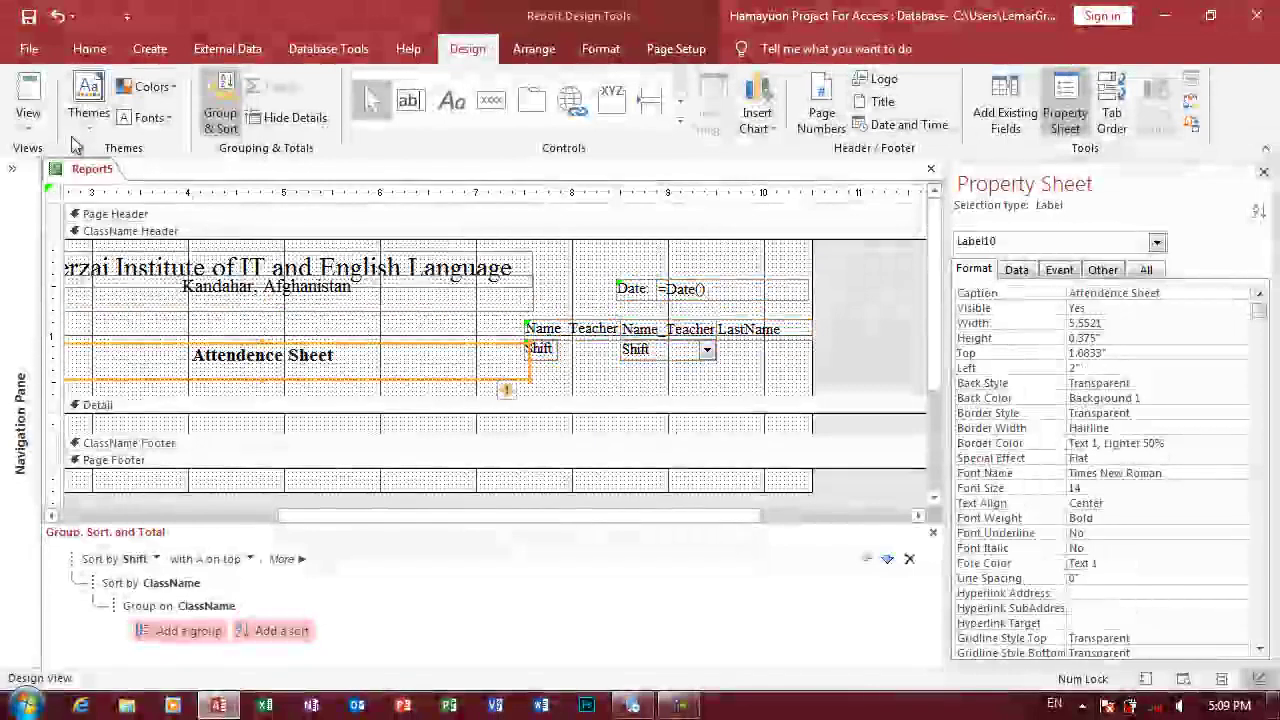
pyautogui.click(28, 125)
pyautogui.click(60, 206)
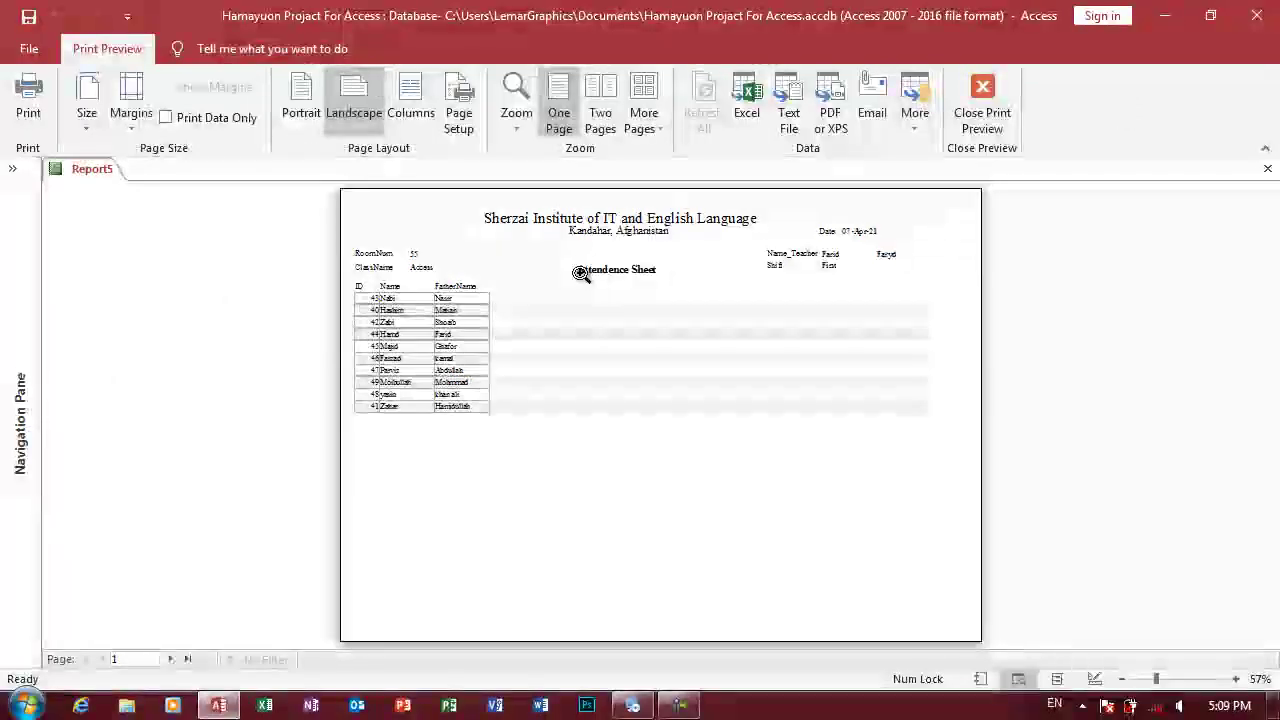
# - Switch Report5 from Print Preview back to Design View and select the Detail section
pyautogui.rightClick(542, 308)
pyautogui.click(555, 357)
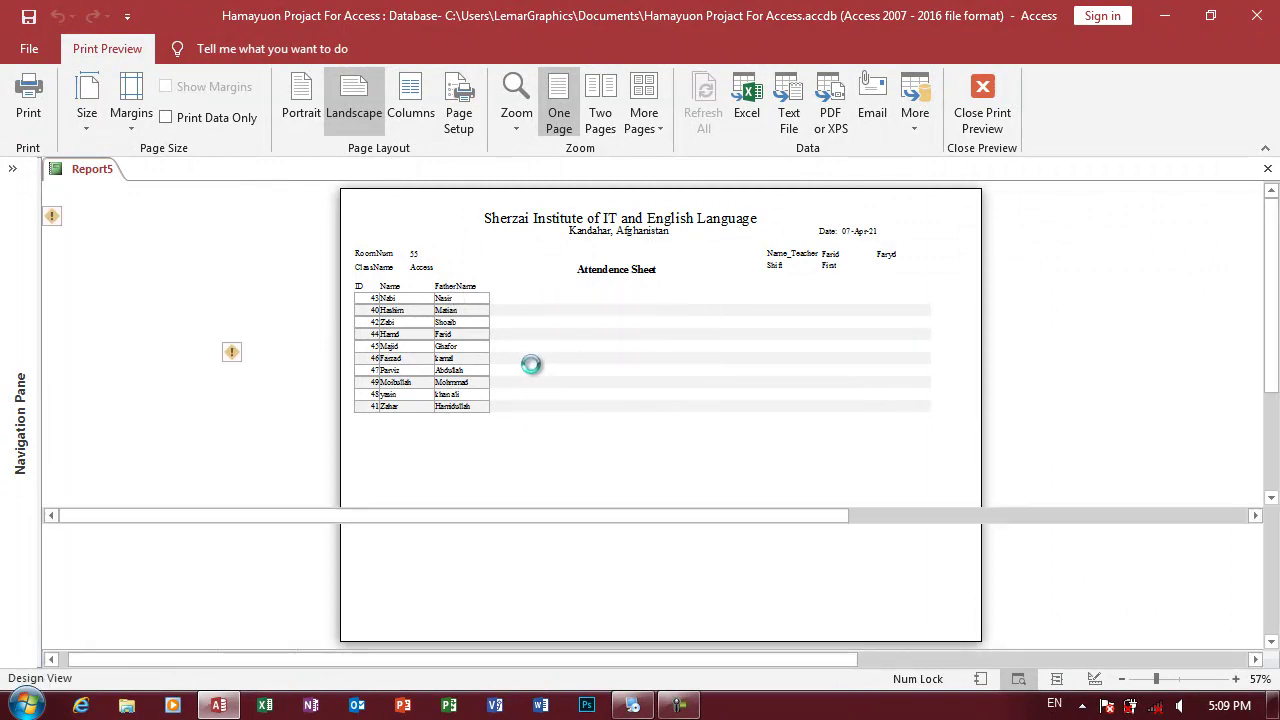
pyautogui.click(286, 405)
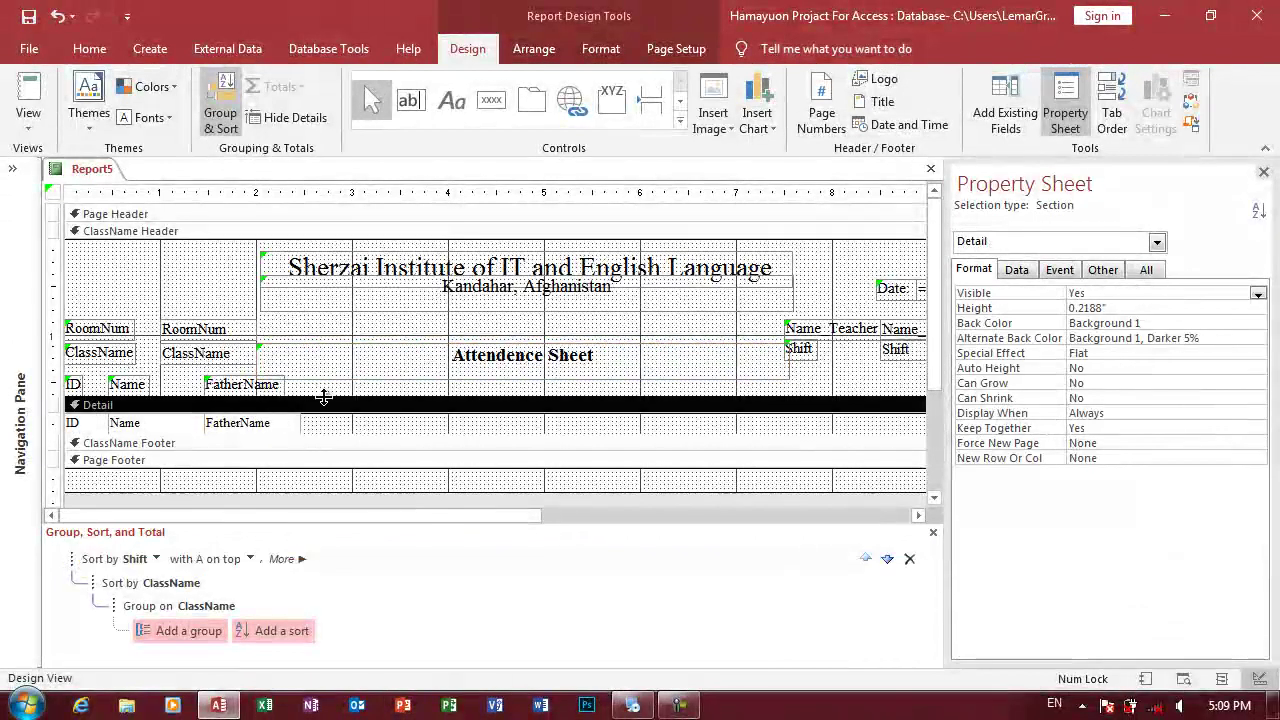
# - Add a text box after FatherName, then delete it along with its attached label
pyautogui.click(421, 110)
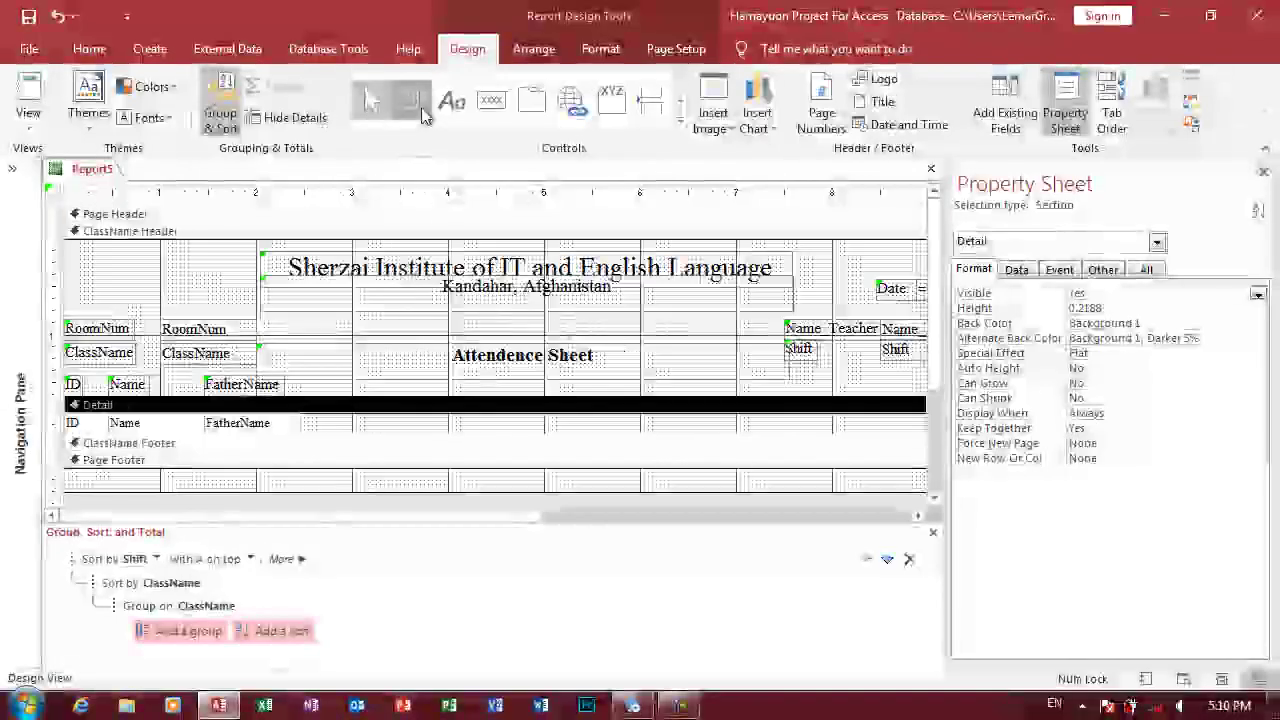
pyautogui.click(306, 386)
pyautogui.moveTo(322, 377); pyautogui.dragTo(324, 392)
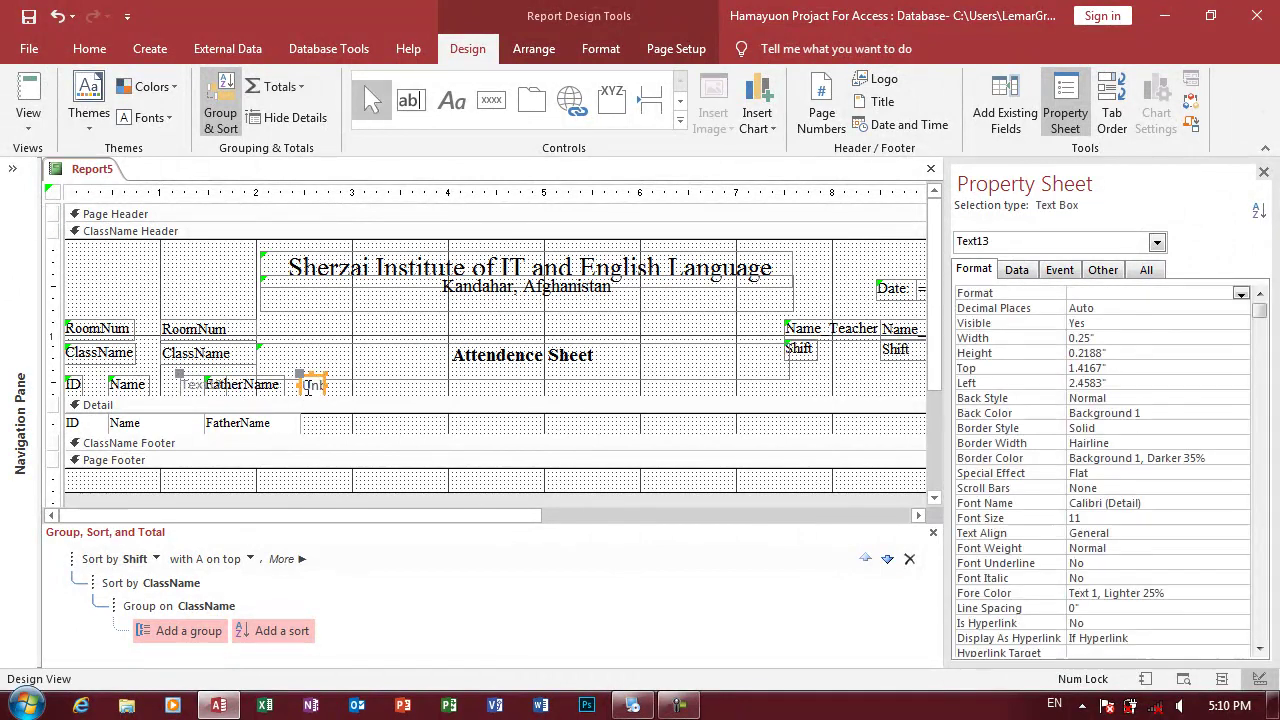
pyautogui.click(203, 387)
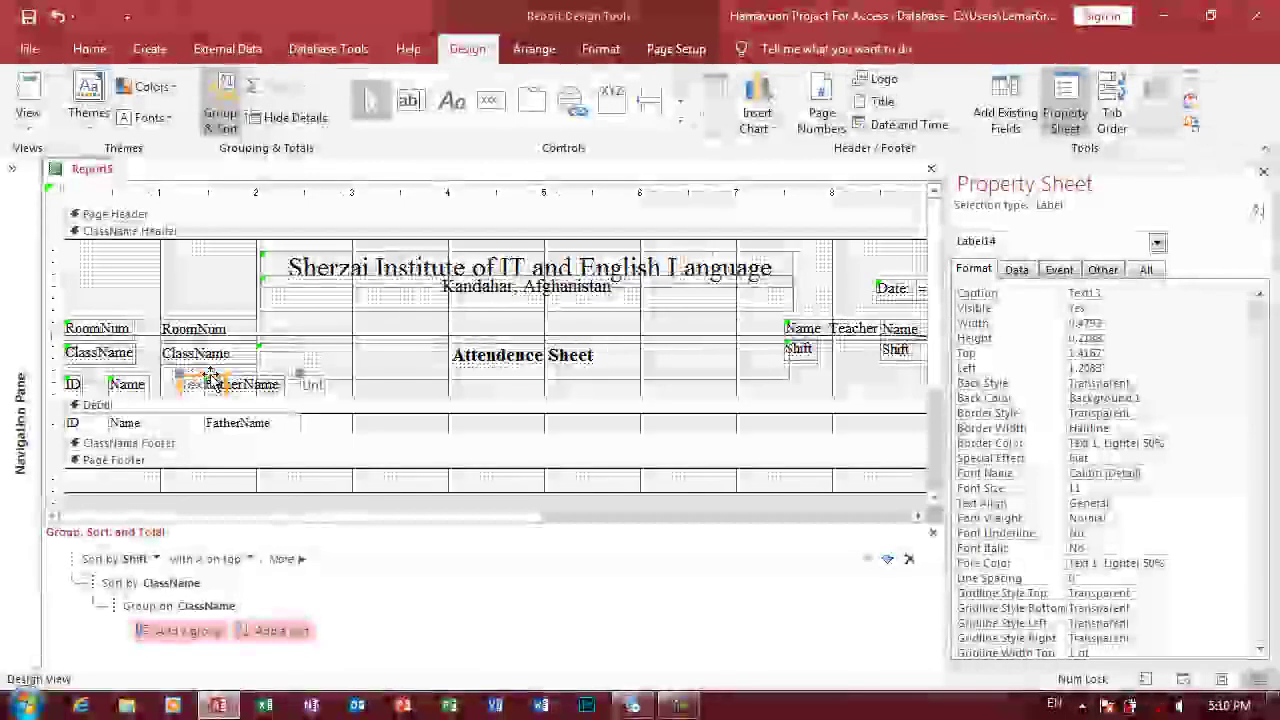
pyautogui.press('Delete')
pyautogui.click(318, 384)
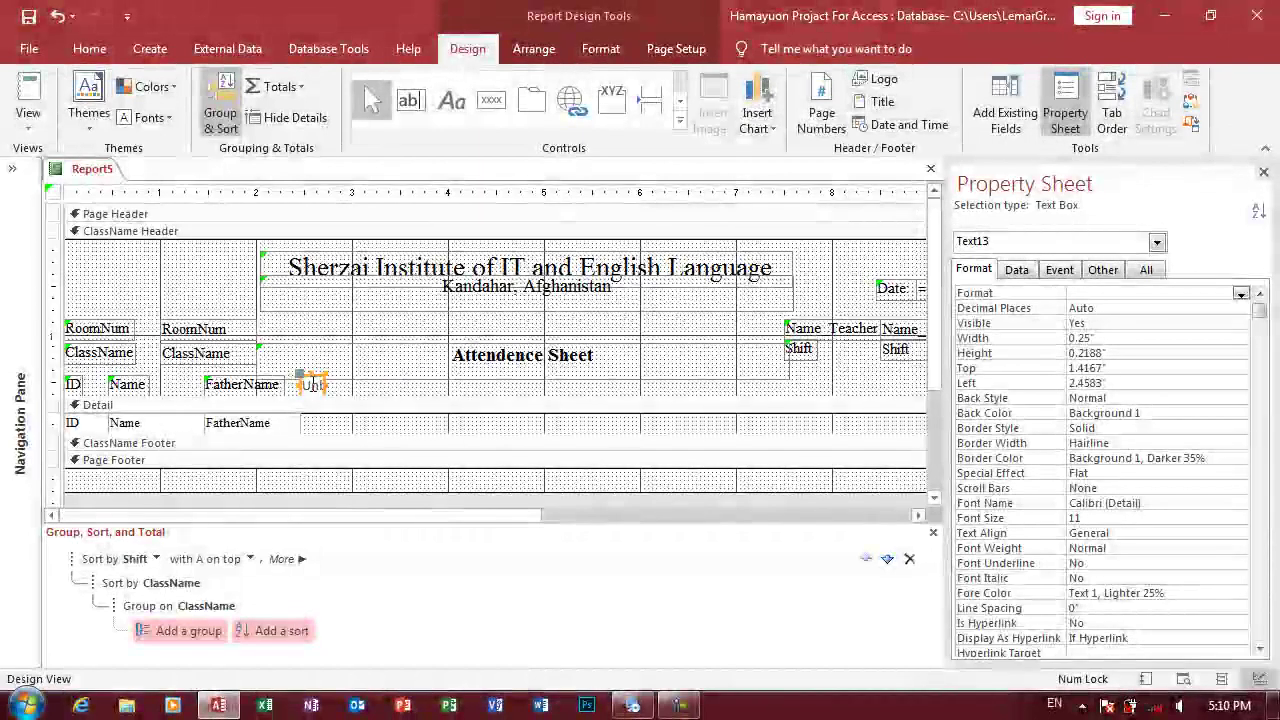
pyautogui.press('Delete')
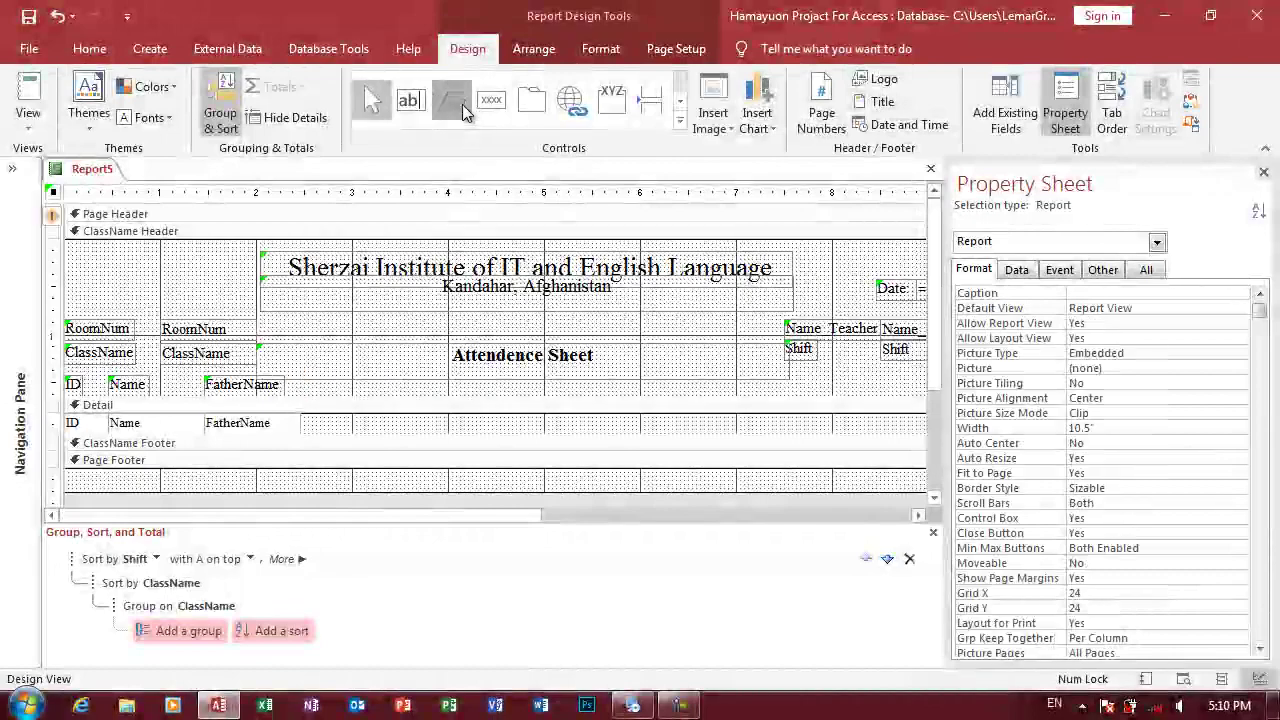
# - Draw a new '1' label after FatherName in the header
pyautogui.click(451, 100)
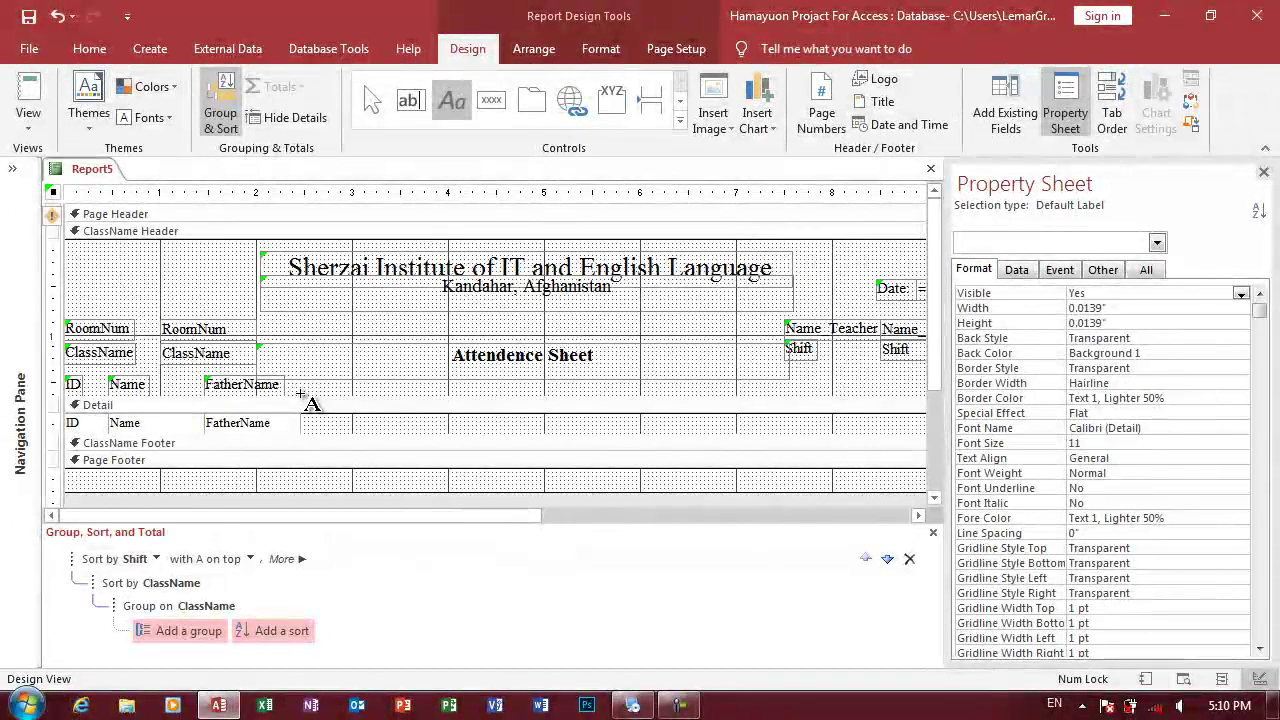
pyautogui.moveTo(300, 393); pyautogui.dragTo(321, 378)
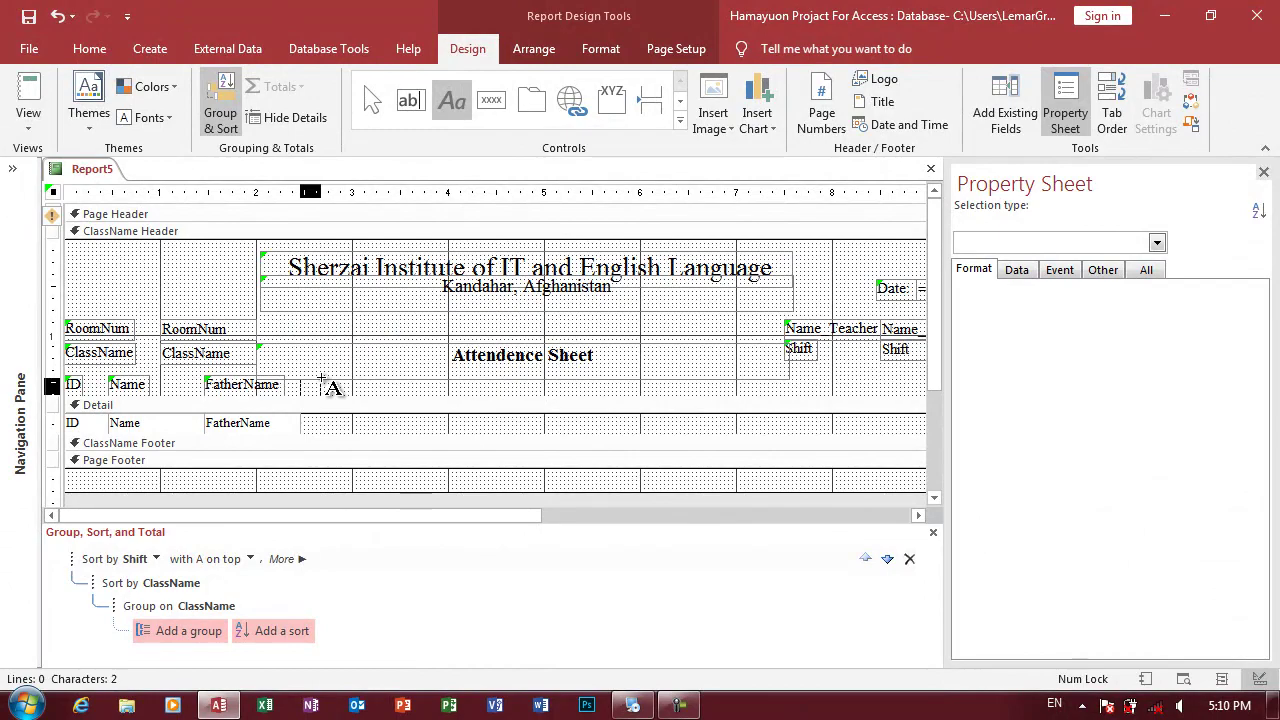
pyautogui.press('Escape')
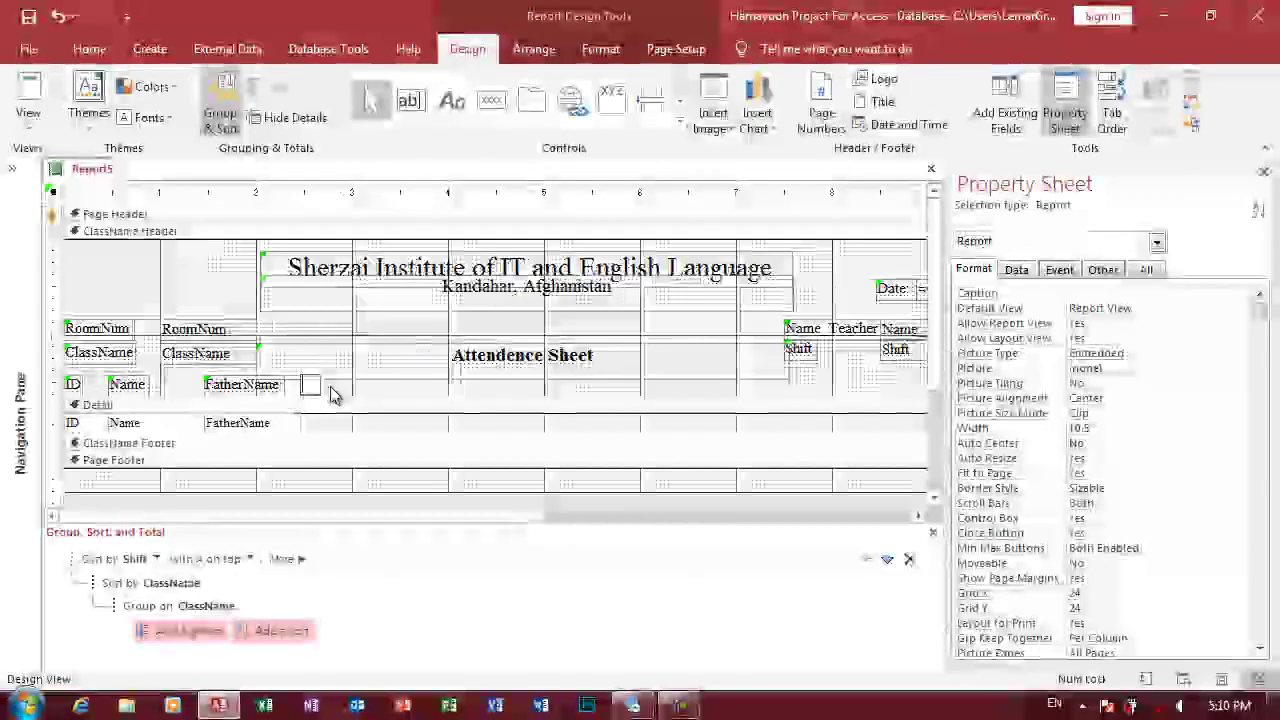
pyautogui.click(340, 390)
pyautogui.click(310, 385)
pyautogui.write('1')
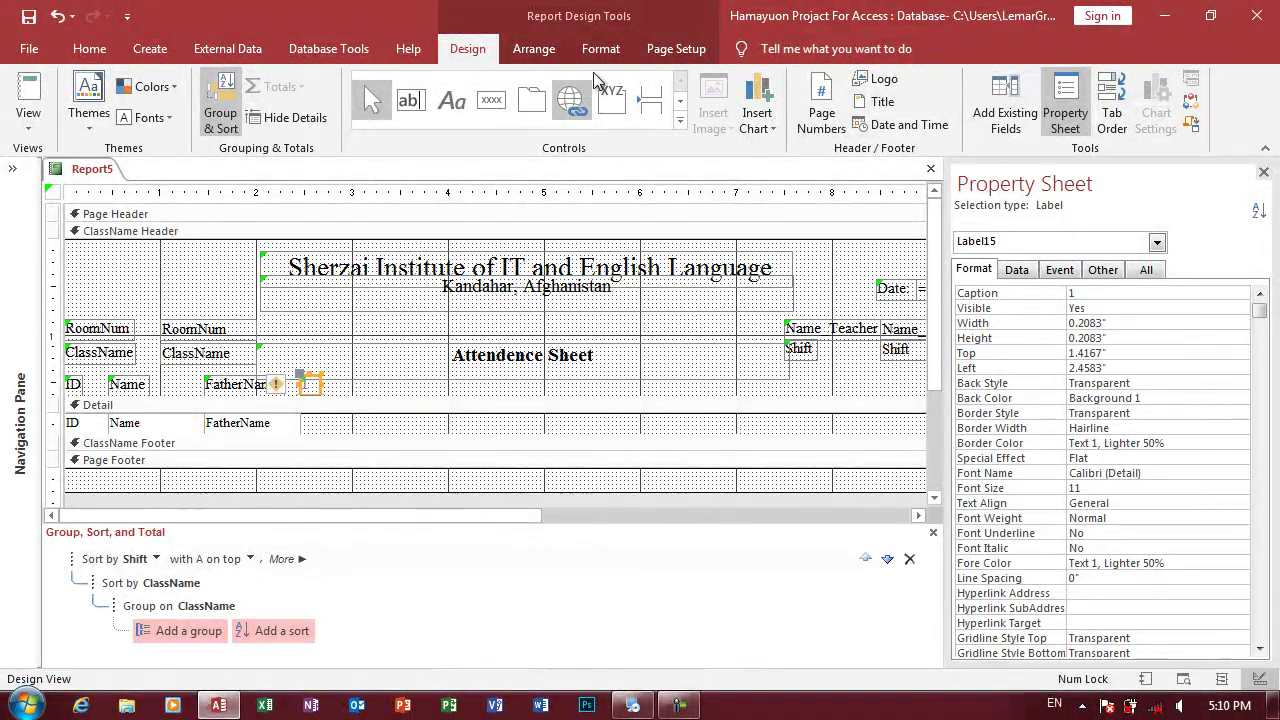
# - Format the '1' label as centred, normal-weight text in the darker Text 1 colour
pyautogui.click(600, 49)
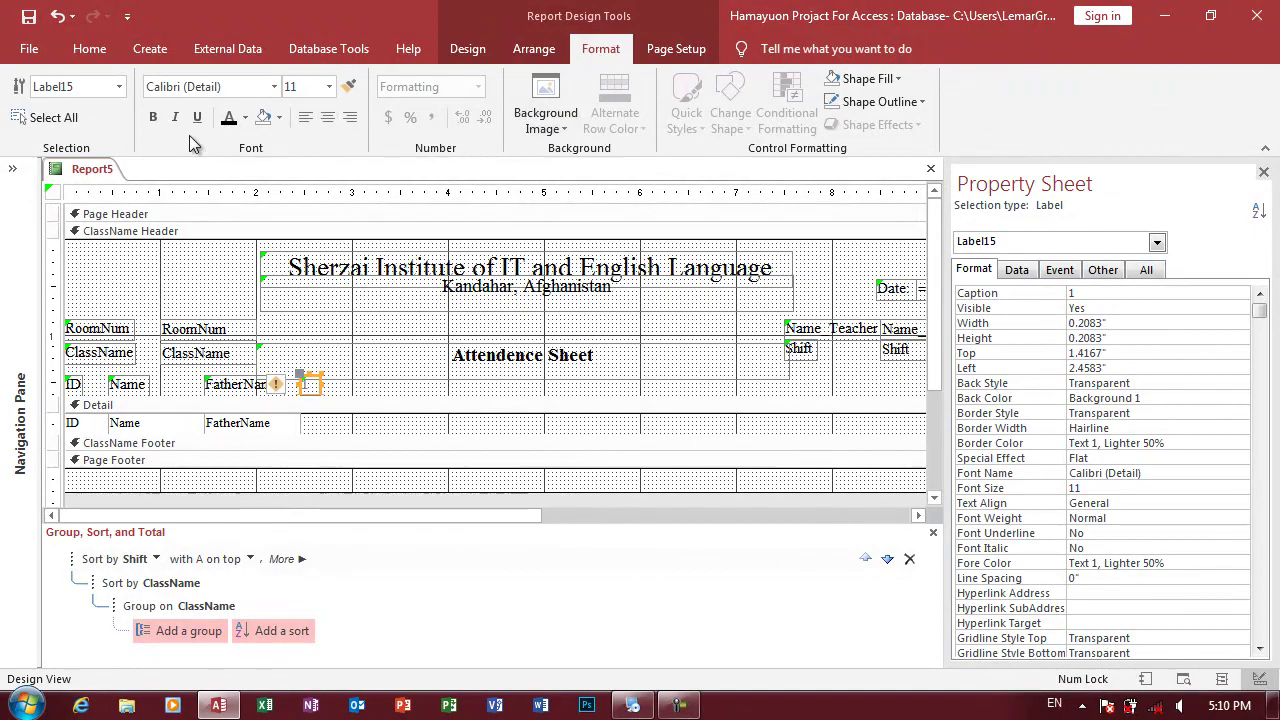
pyautogui.click(153, 118)
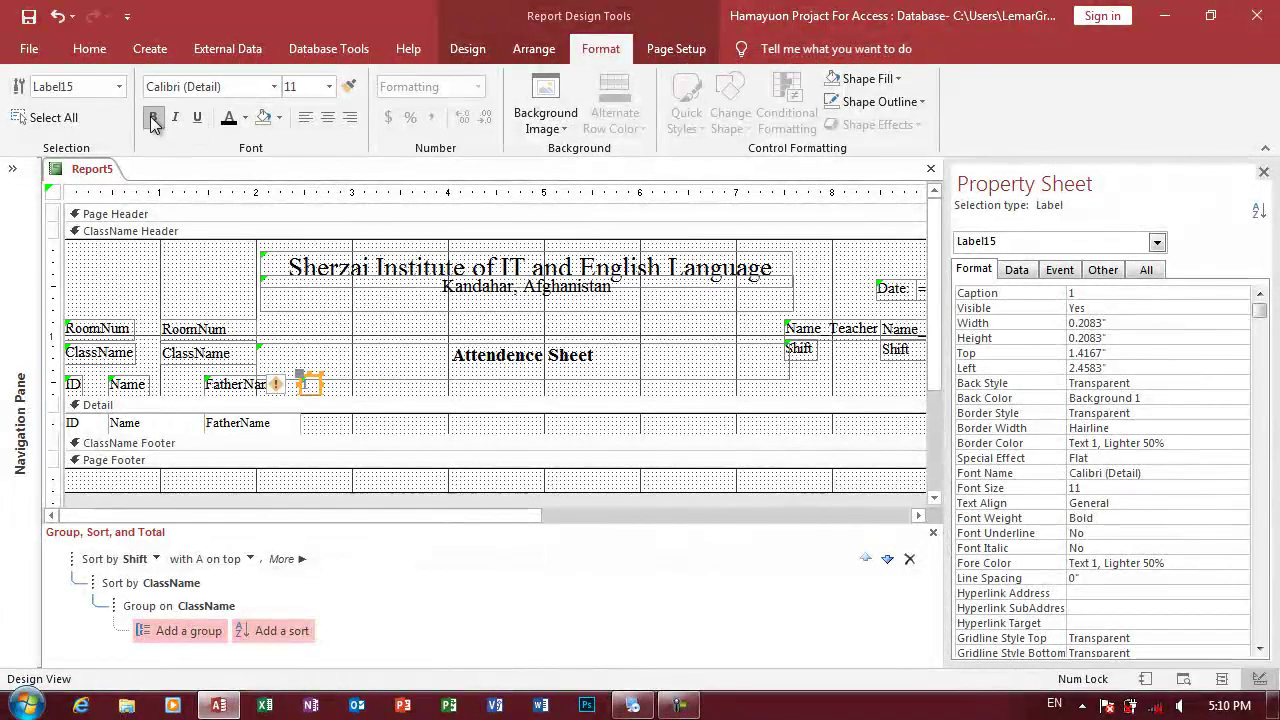
pyautogui.click(327, 117)
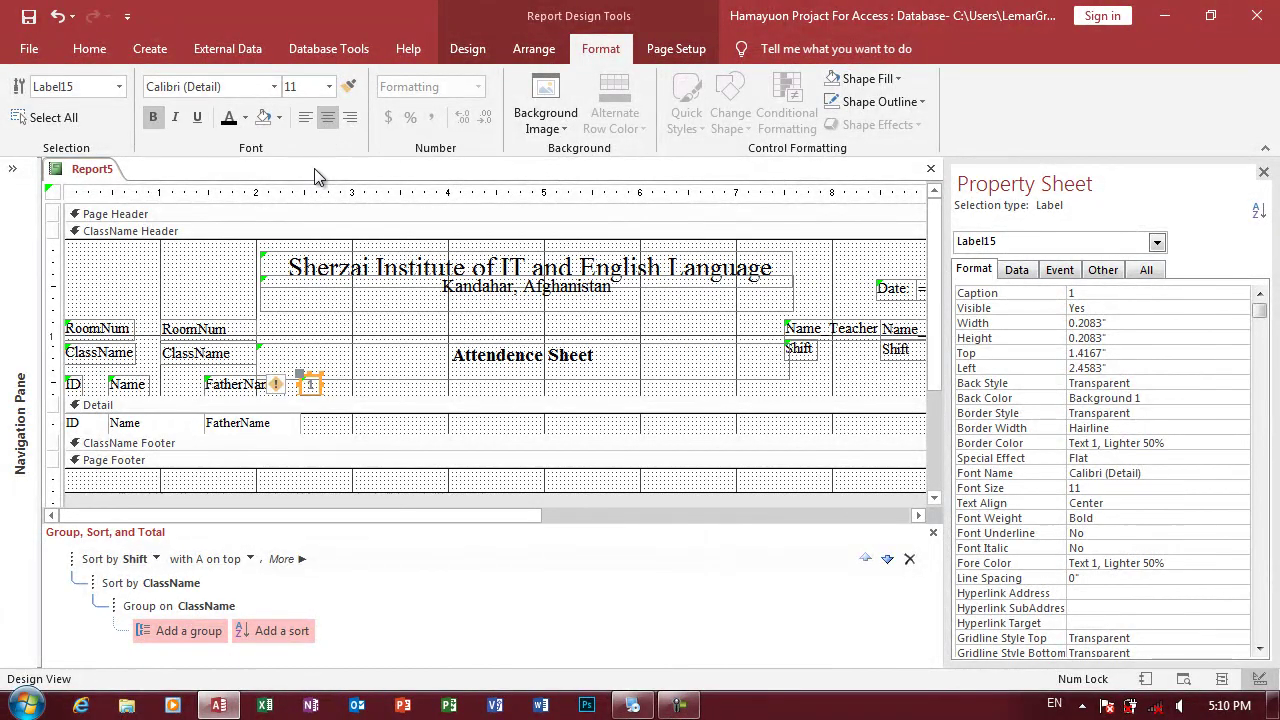
pyautogui.click(237, 120)
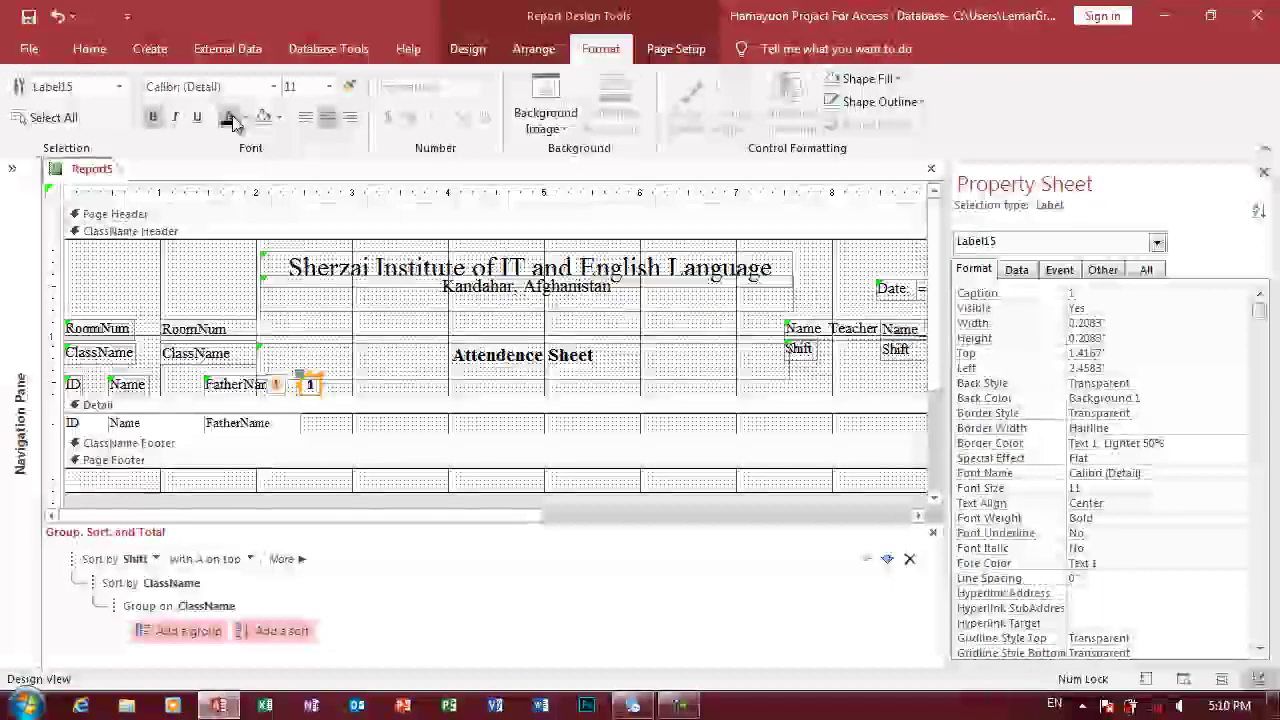
pyautogui.click(427, 381)
pyautogui.click(311, 389)
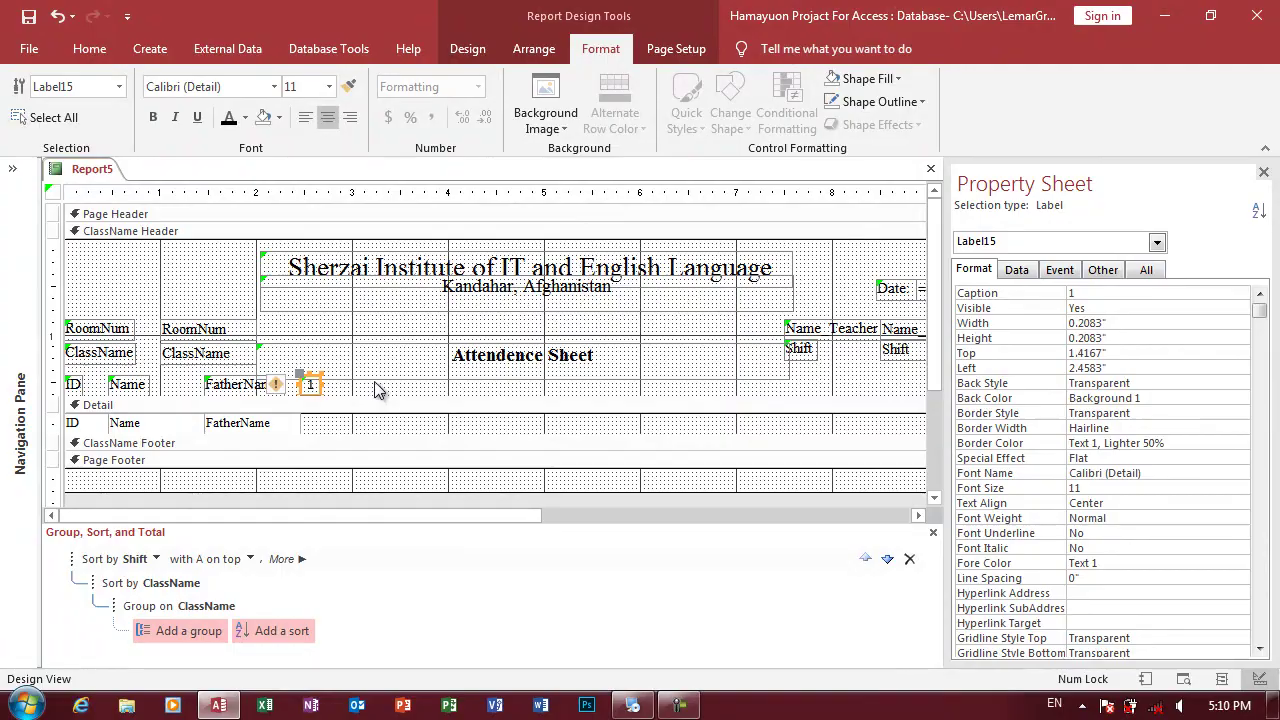
# - Paste copies of the '1' label repeatedly to build a row of day labels out to 8.5"
pyautogui.hotkey('ctrl', 'v')
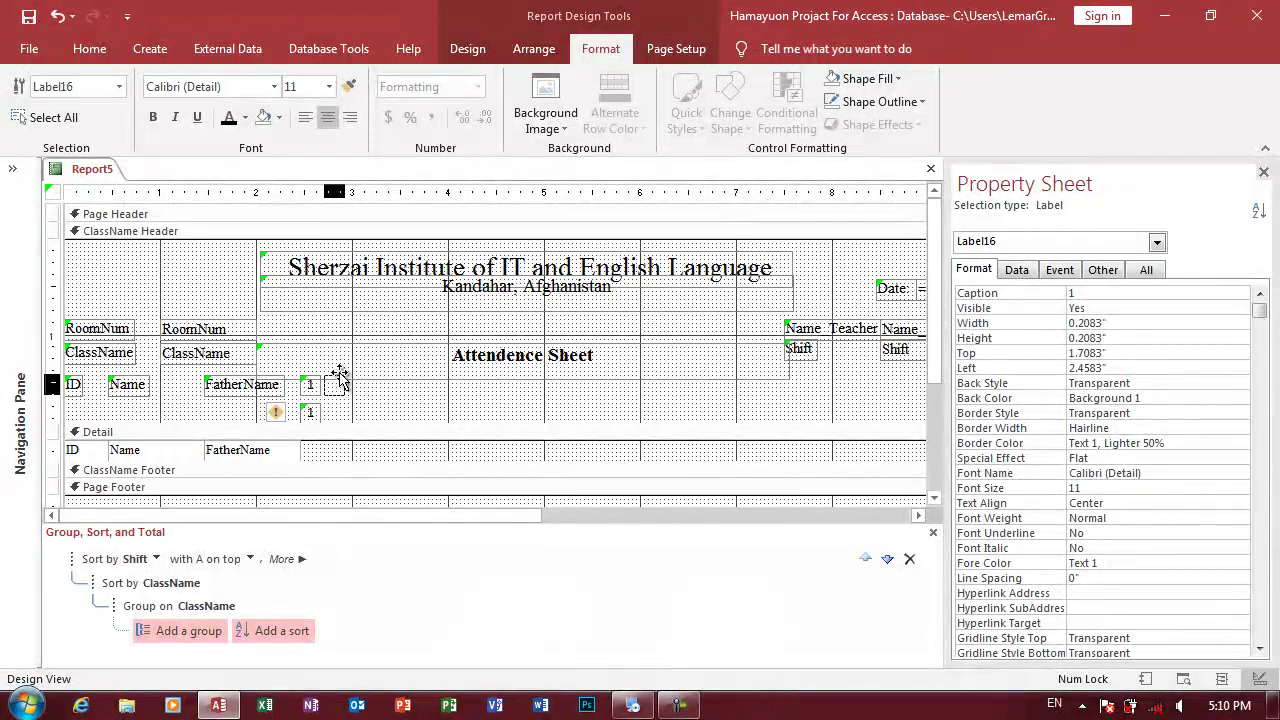
pyautogui.moveTo(337, 375); pyautogui.dragTo(338, 376)
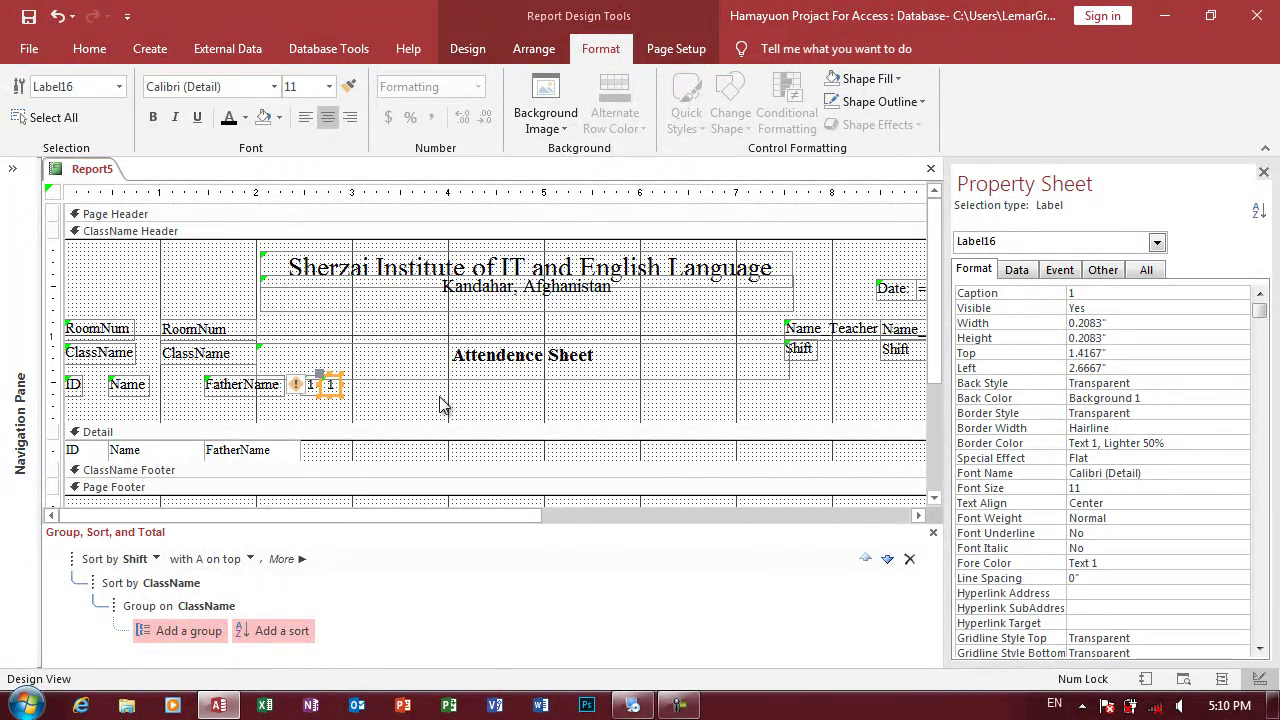
pyautogui.hotkey('ctrl', 'v')
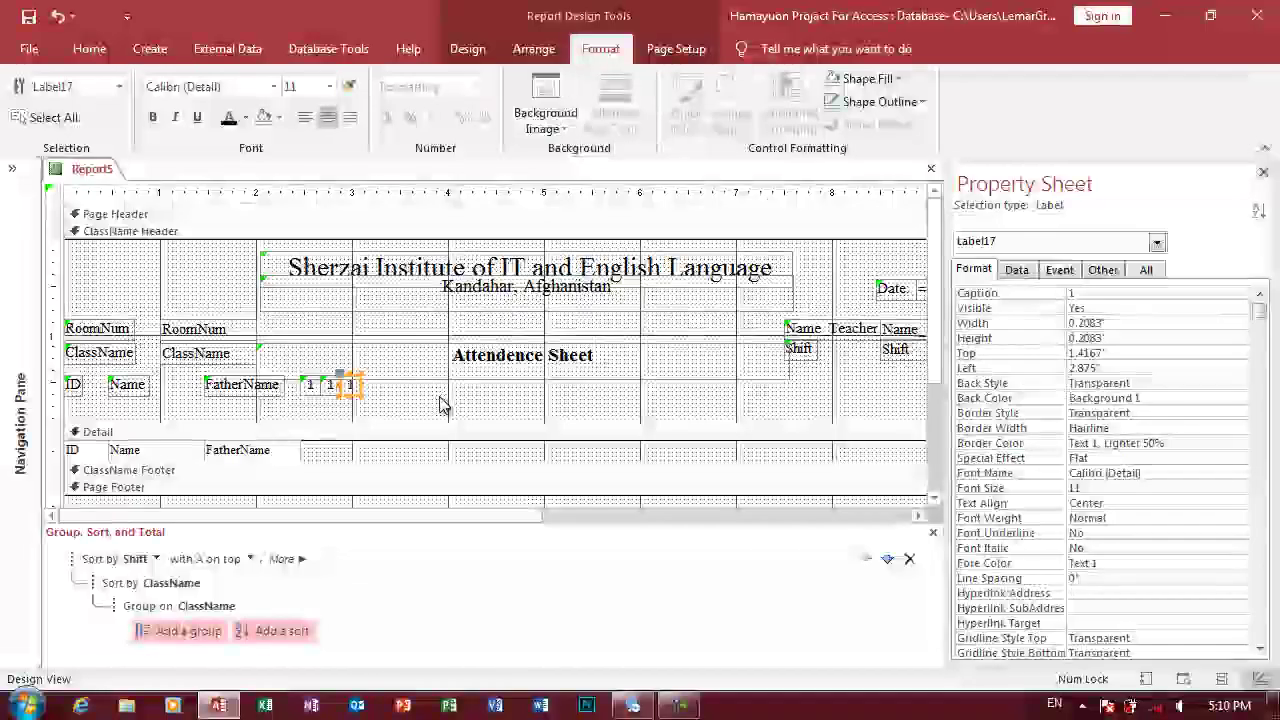
pyautogui.hotkey('ctrl', 'v')
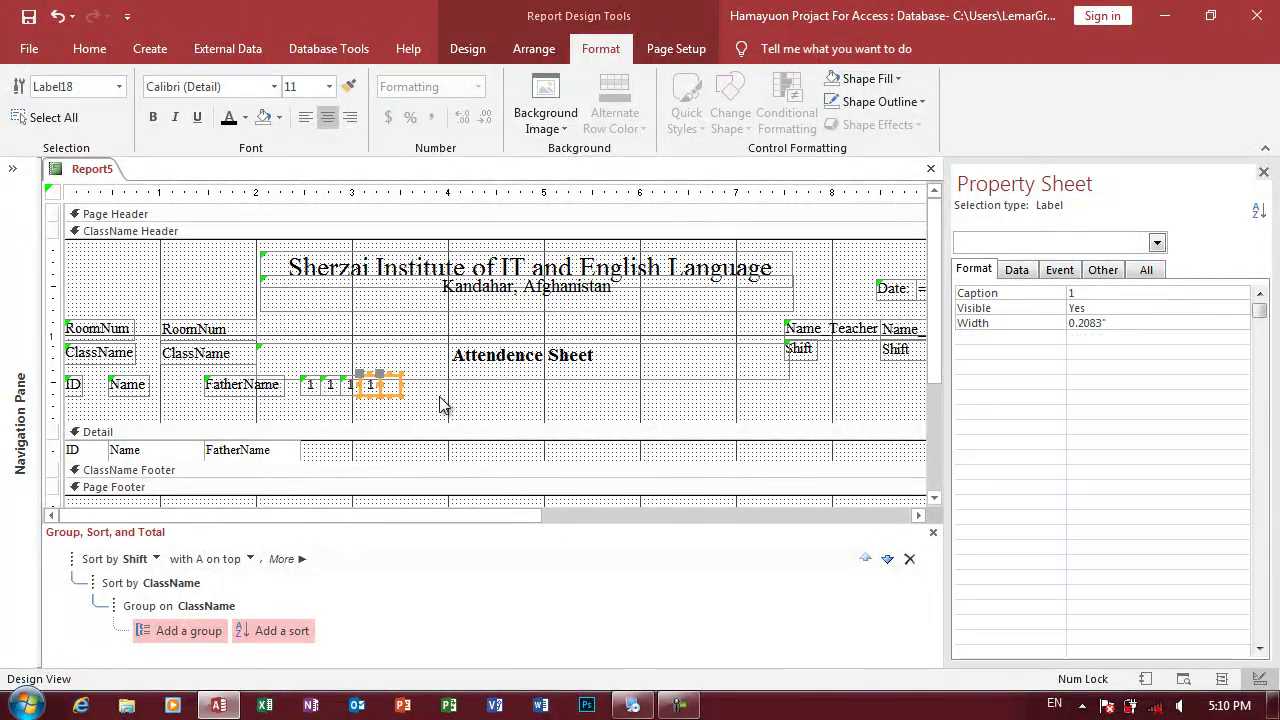
pyautogui.hotkey('ctrl', 'v')
pyautogui.hotkey('ctrl', 'v')
pyautogui.hotkey('ctrl', 'v')
pyautogui.hotkey('ctrl', 'v')
pyautogui.hotkey('ctrl', 'v')
pyautogui.hotkey('ctrl', 'v')
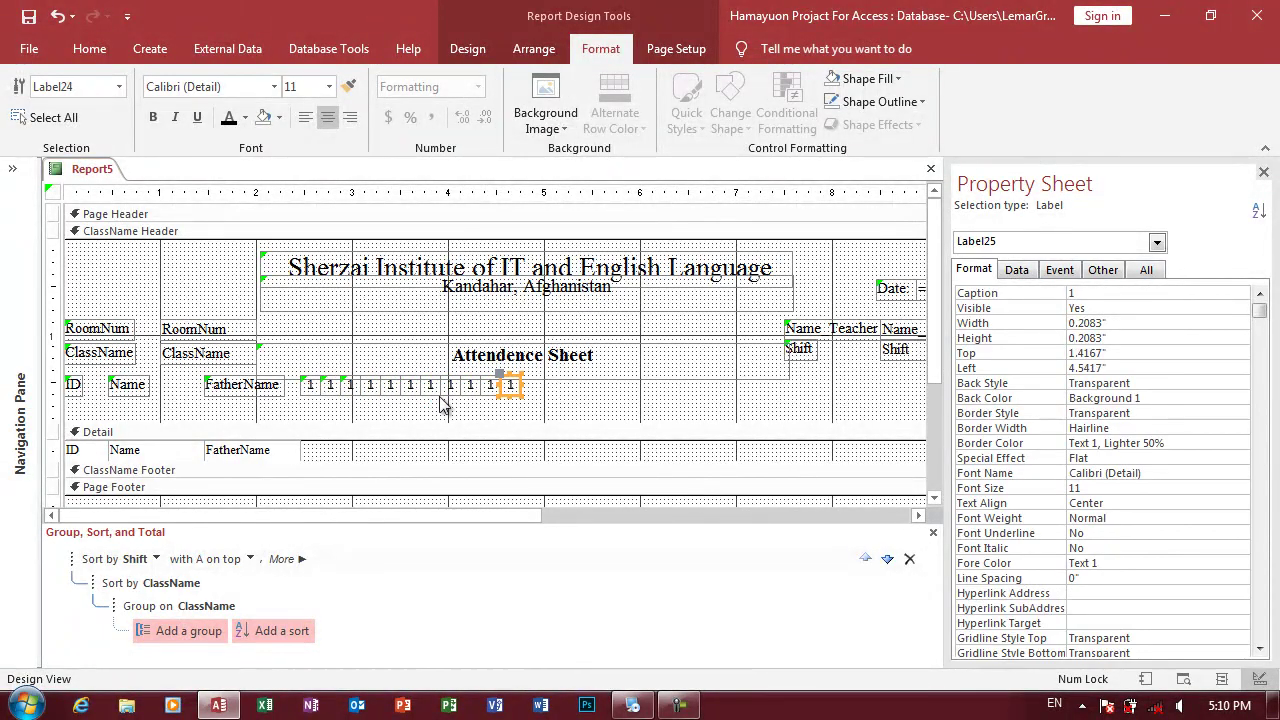
pyautogui.hotkey('ctrl', 'v')
pyautogui.hotkey('ctrl', 'v')
pyautogui.hotkey('ctrl', 'v')
pyautogui.hotkey('ctrl', 'v')
pyautogui.hotkey('ctrl', 'v')
pyautogui.hotkey('ctrl', 'v')
pyautogui.hotkey('ctrl', 'v')
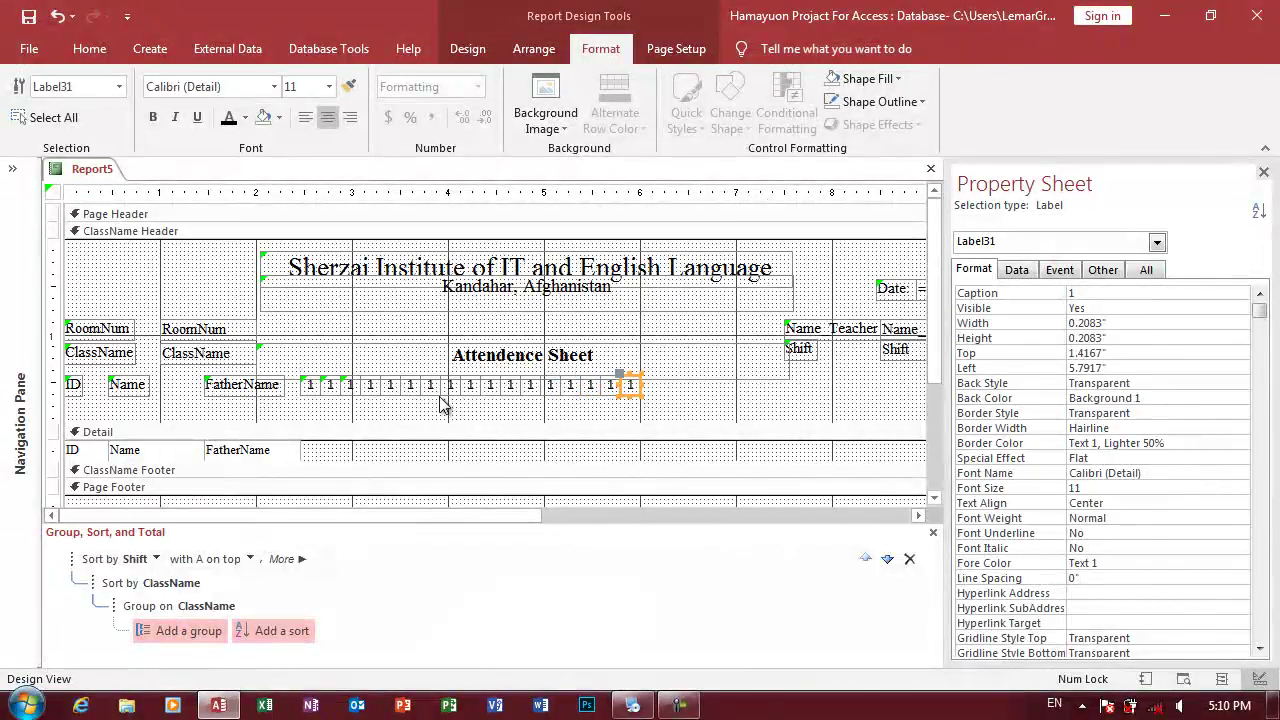
pyautogui.hotkey('ctrl', 'v')
pyautogui.hotkey('ctrl', 'v')
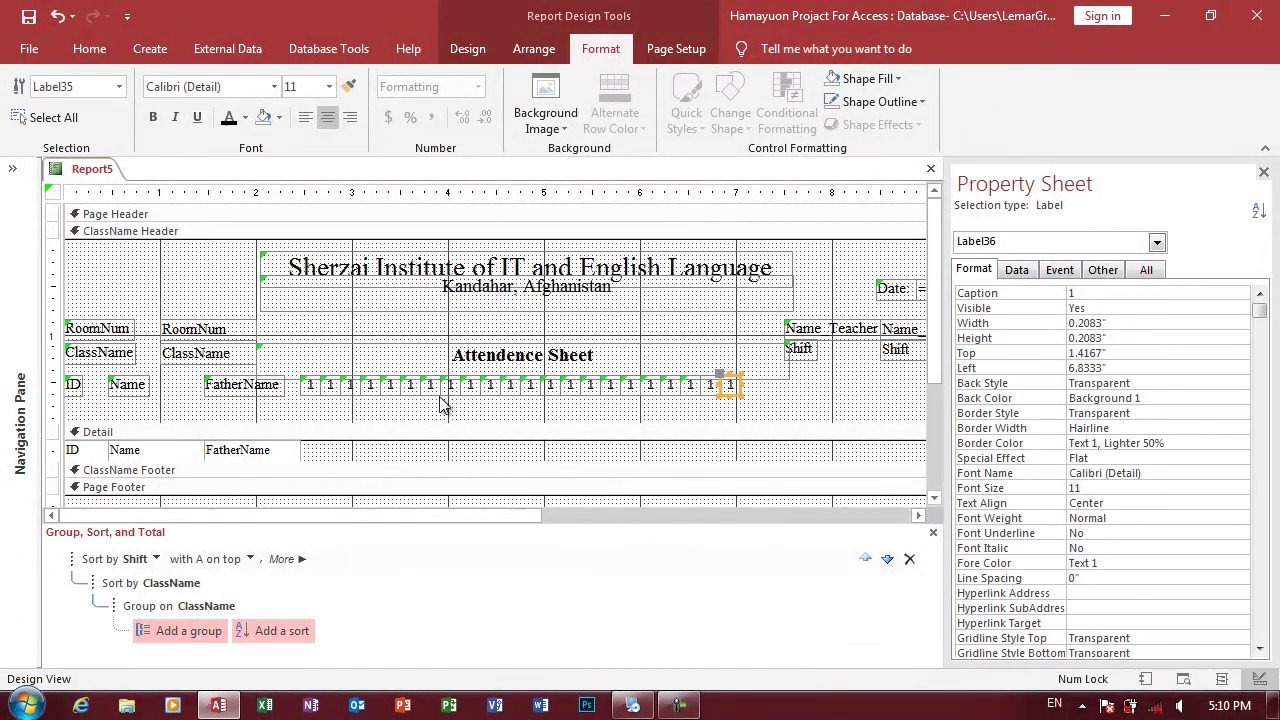
pyautogui.hotkey('ctrl', 'v')
pyautogui.hotkey('ctrl', 'v')
pyautogui.hotkey('ctrl', 'v')
pyautogui.hotkey('ctrl', 'v')
pyautogui.hotkey('ctrl', 'v')
pyautogui.hotkey('ctrl', 'v')
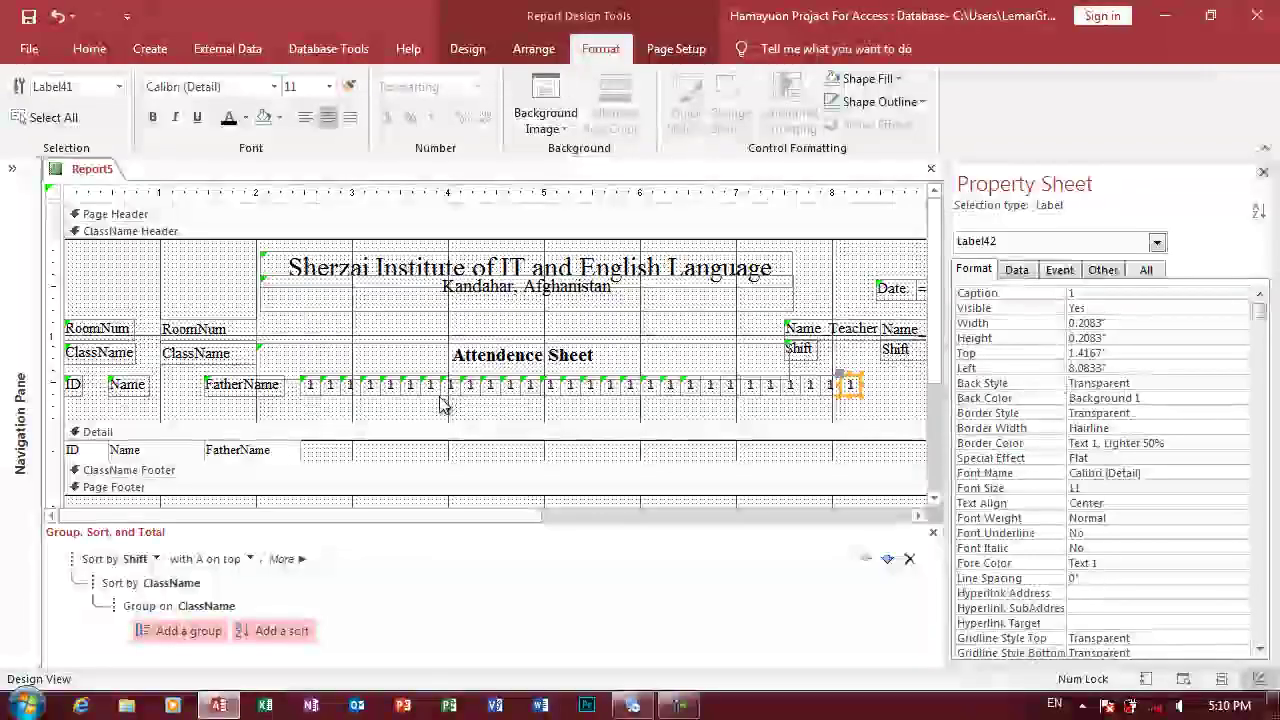
pyautogui.hotkey('ctrl', 'v')
pyautogui.hotkey('ctrl', 'v')
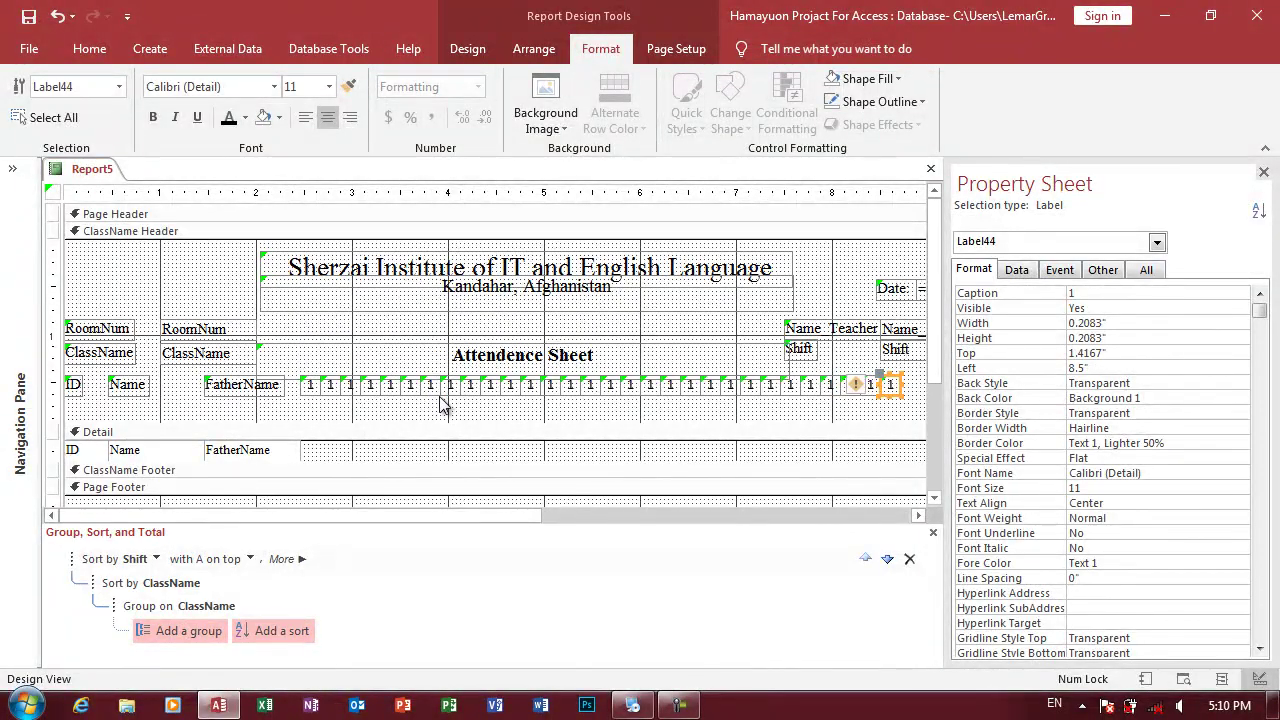
pyautogui.hotkey('ctrl', 'v')
# - Renumber the day labels 2 through 5 and shorten the ClassName Header to 1.6354"
pyautogui.click(334, 389)
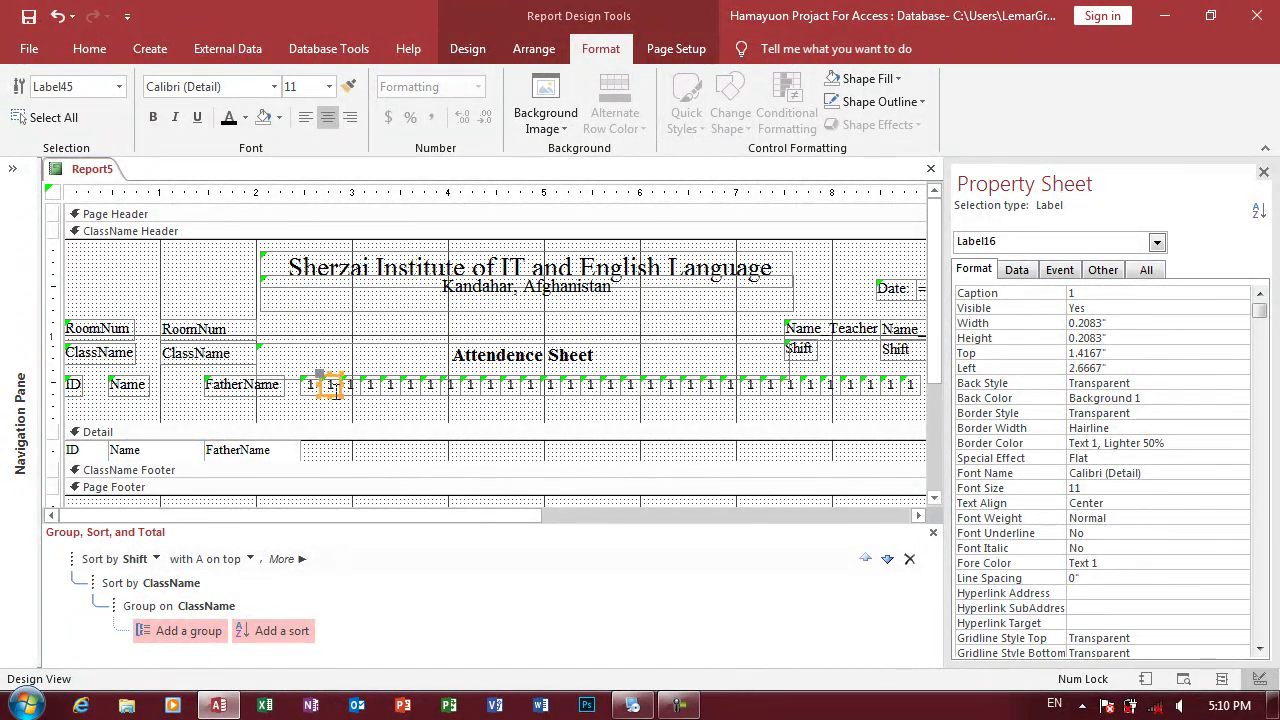
pyautogui.write('2')
pyautogui.click(352, 386)
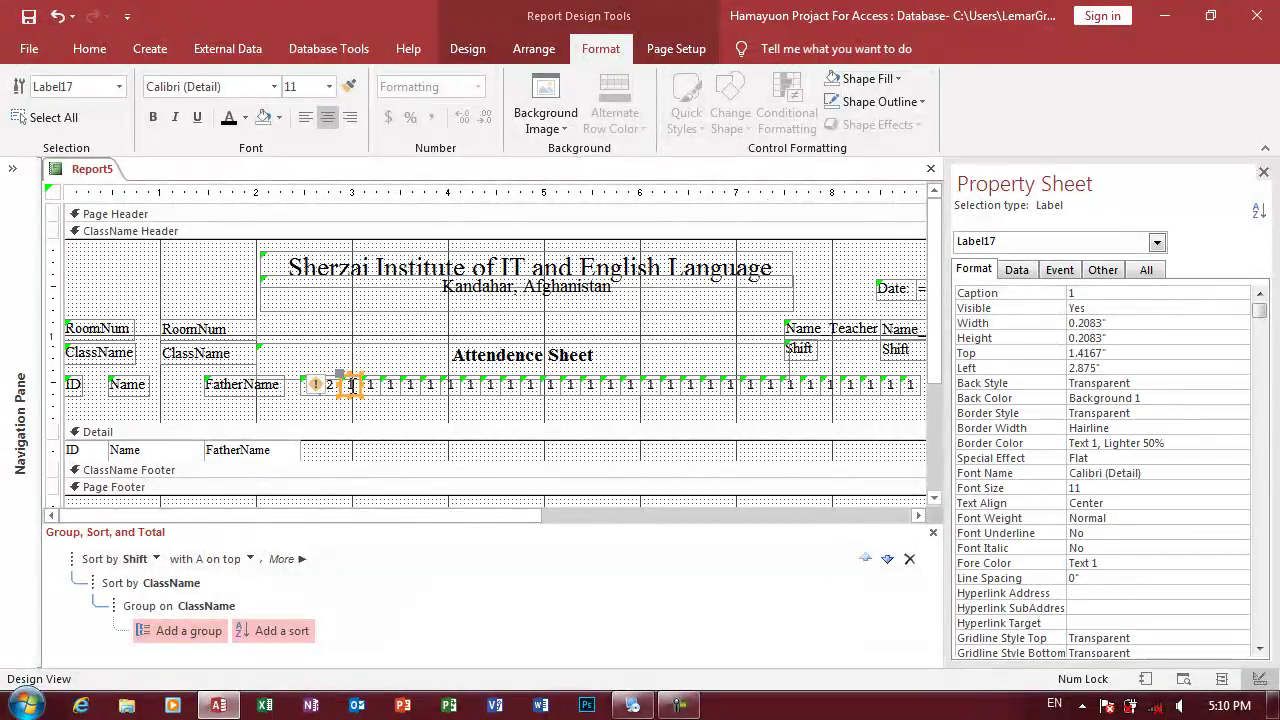
pyautogui.write('3')
pyautogui.click(375, 387)
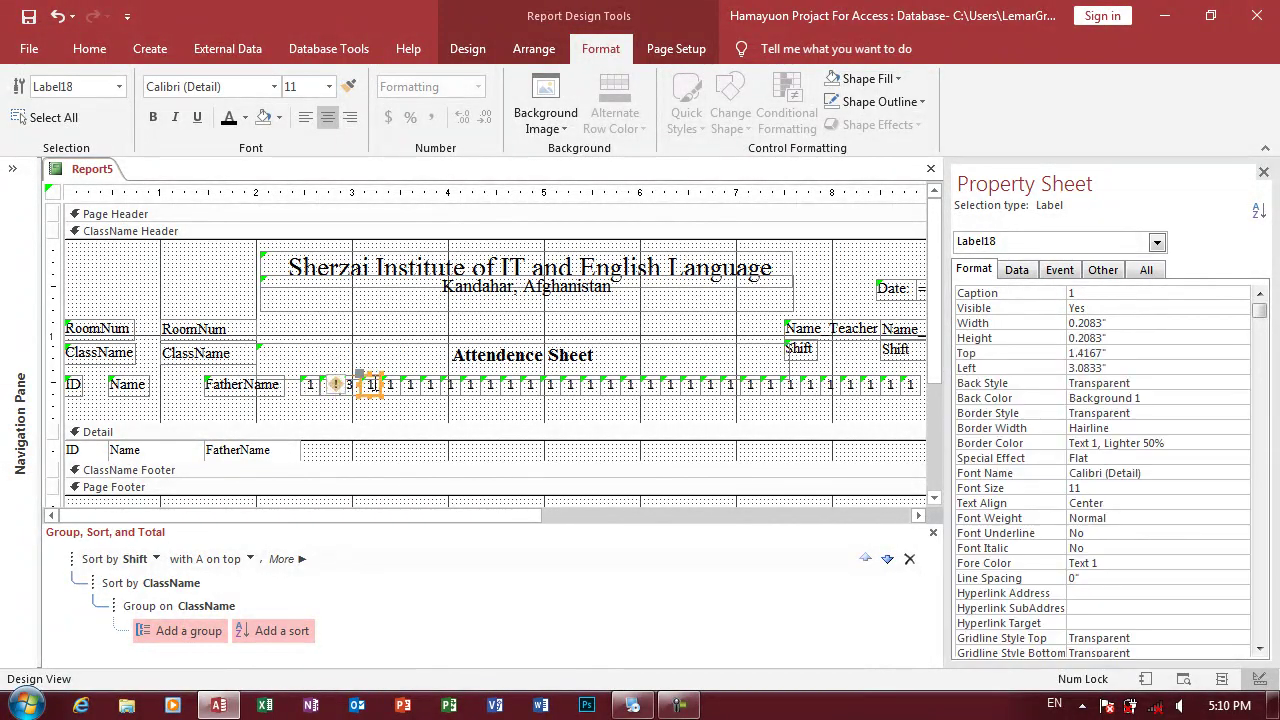
pyautogui.write('4')
pyautogui.click(392, 386)
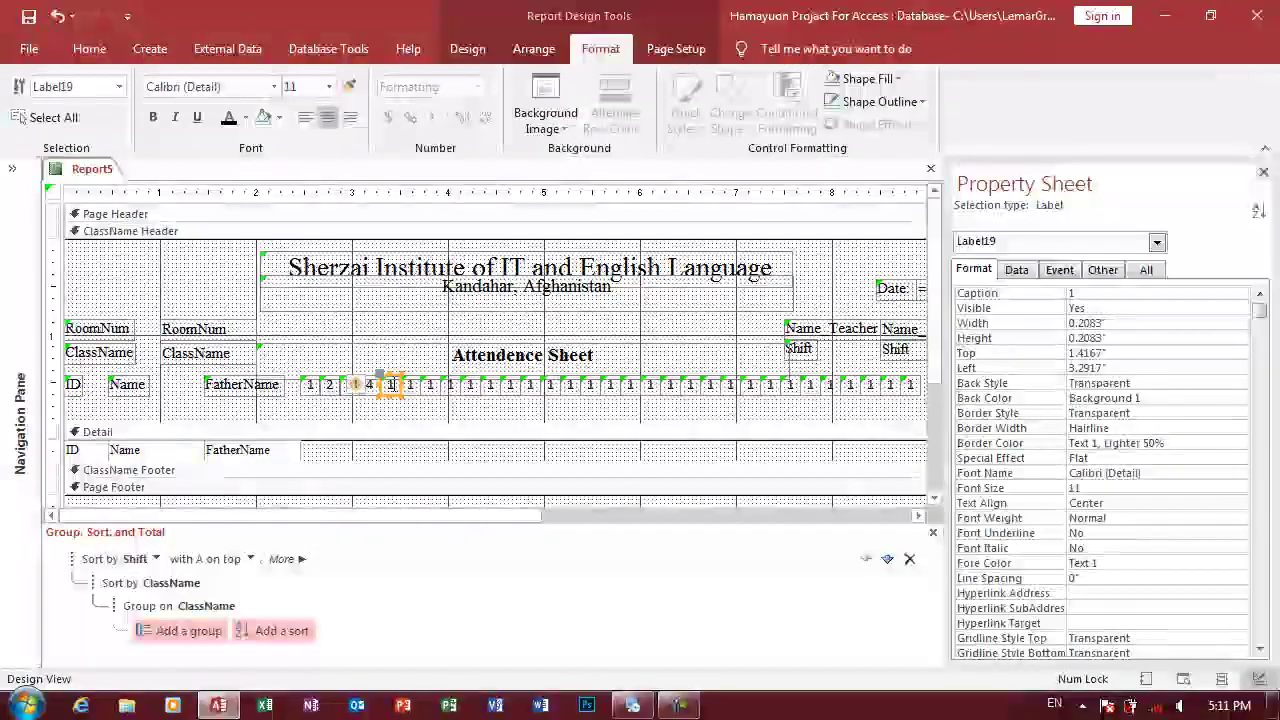
pyautogui.write('5')
pyautogui.click(418, 407)
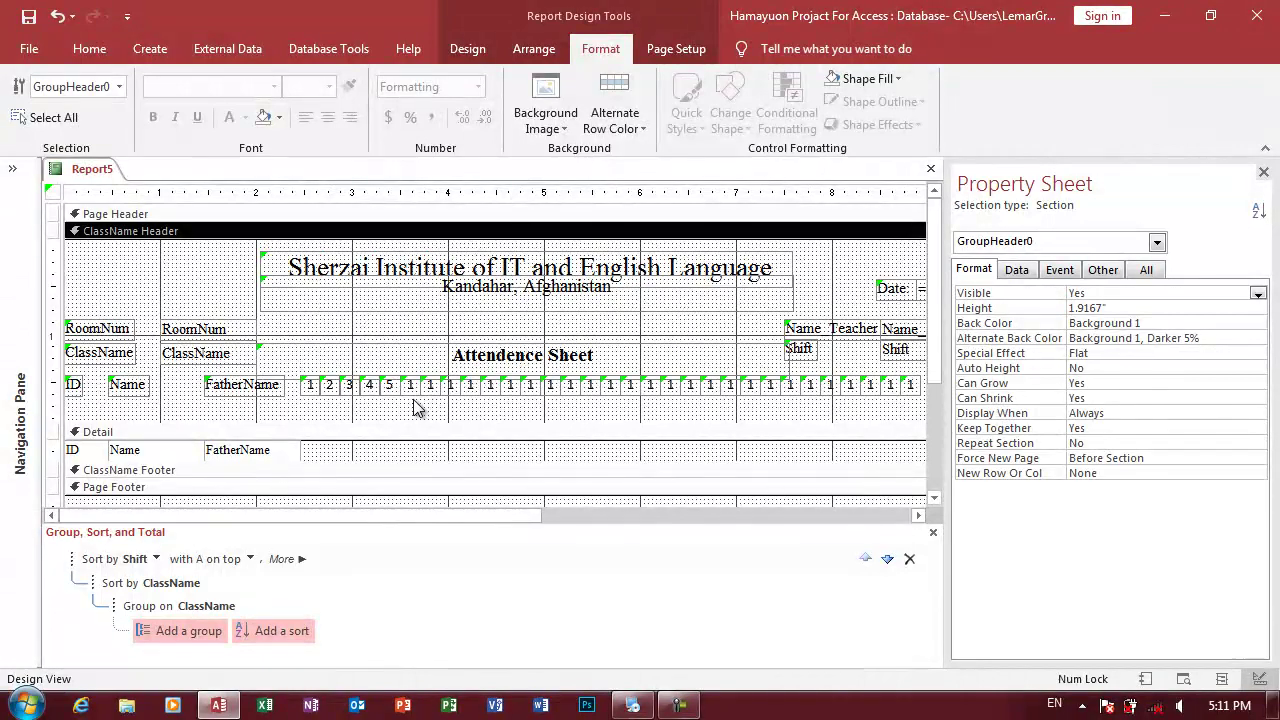
pyautogui.moveTo(443, 424); pyautogui.dragTo(462, 397)
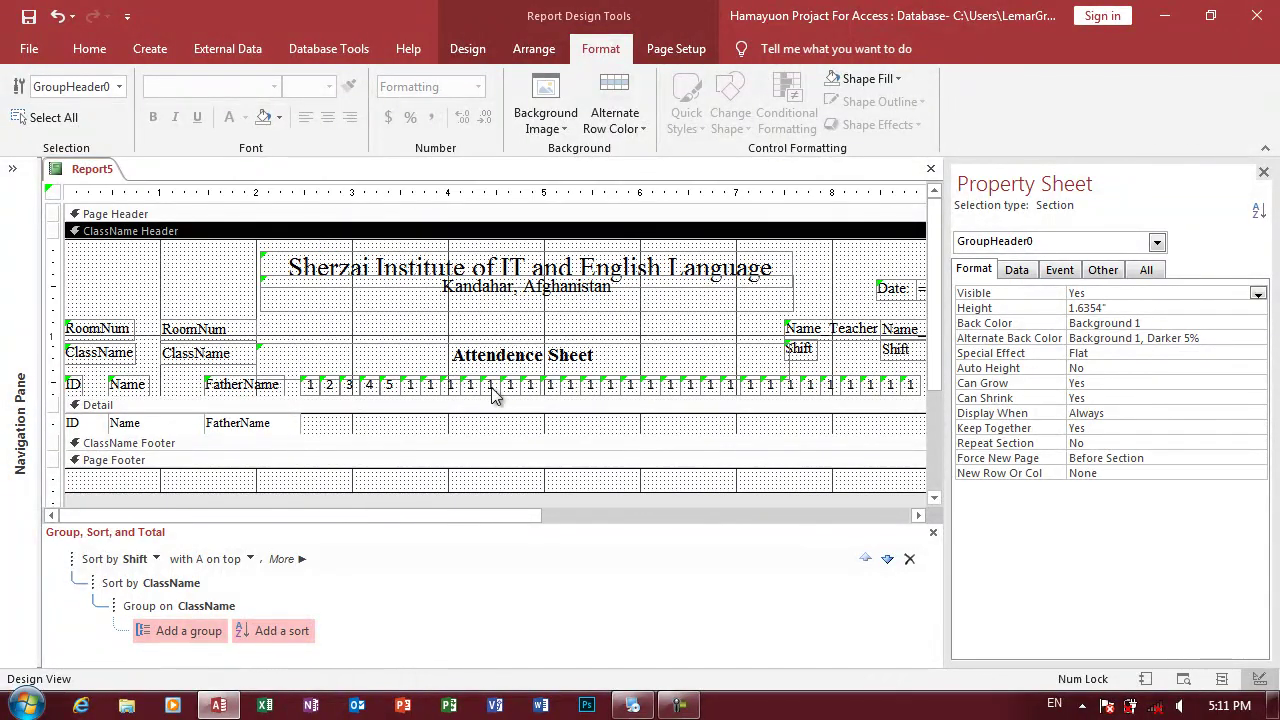
# - Paste a copy of the '1' label into the Detail section right after FatherName
pyautogui.click(312, 386)
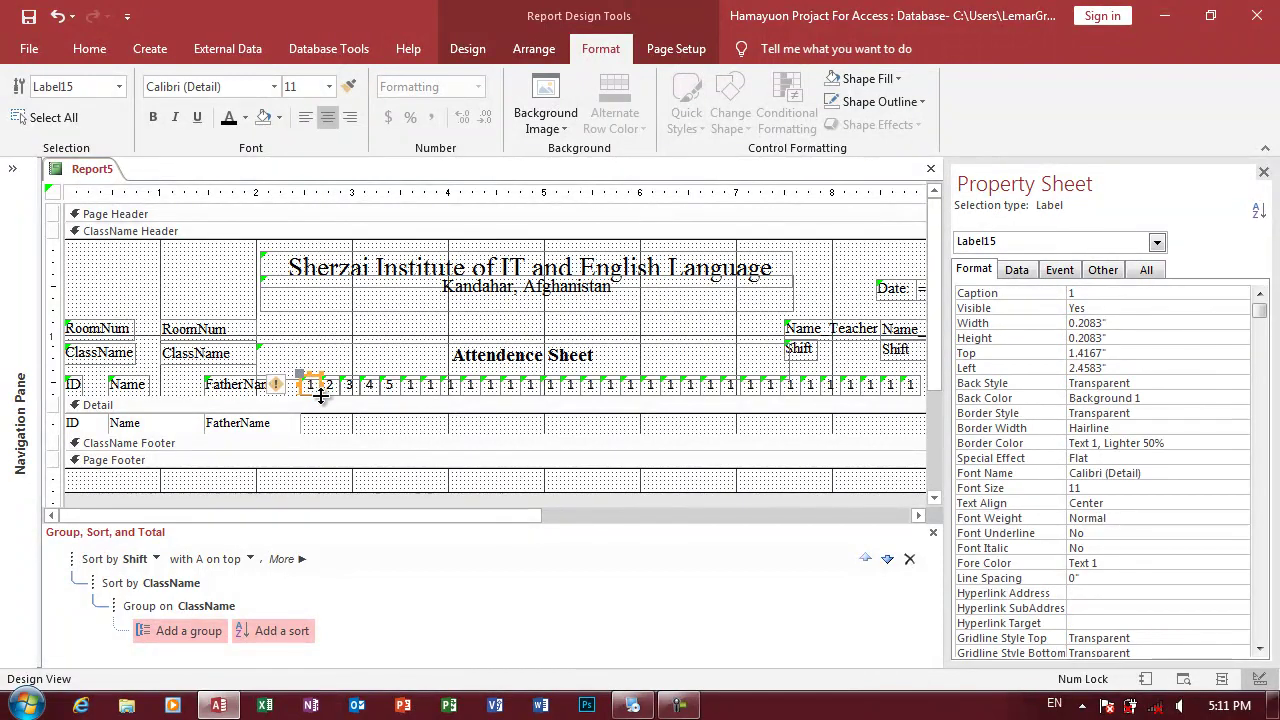
pyautogui.click(323, 410)
pyautogui.press('Tab')
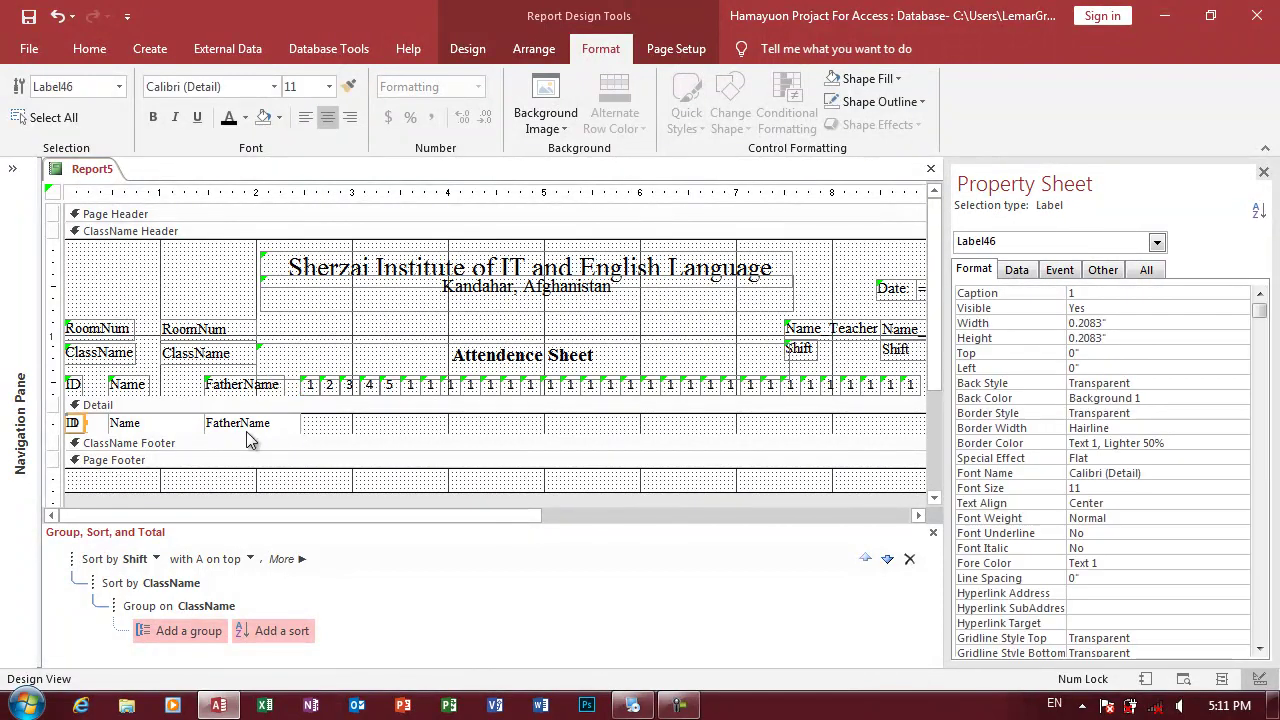
pyautogui.moveTo(86, 424); pyautogui.dragTo(327, 430)
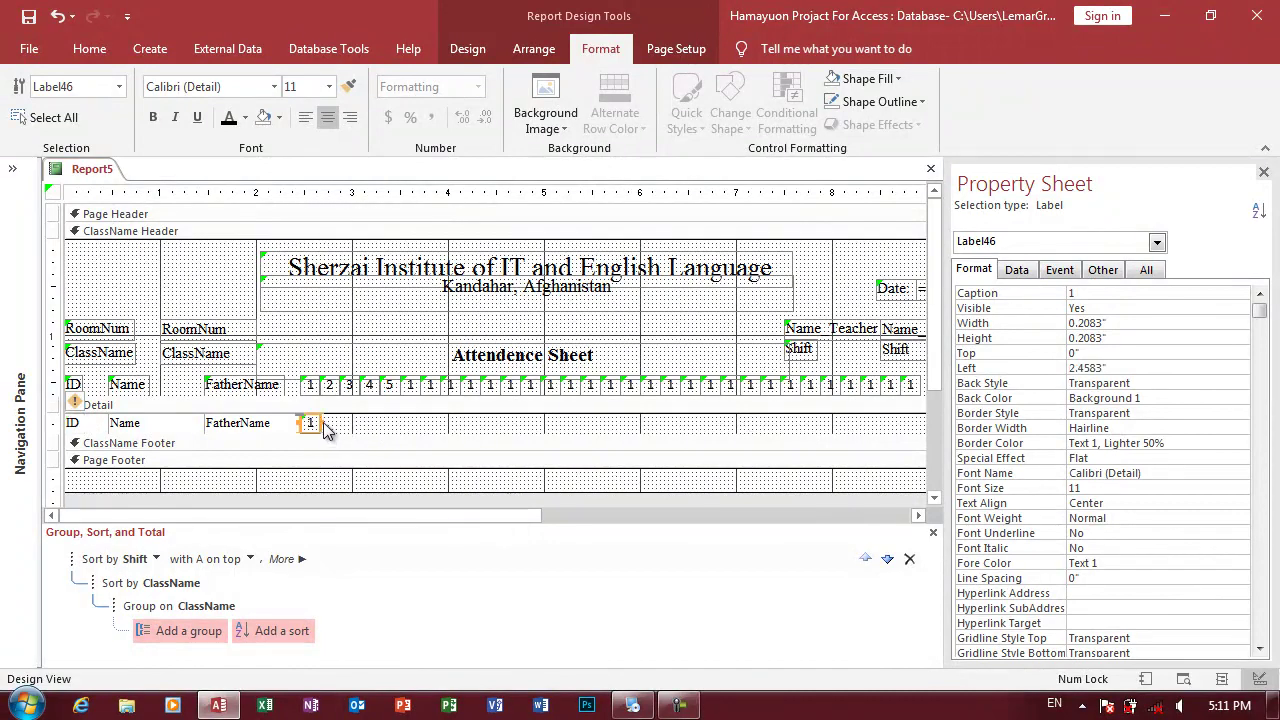
# - Repeat the blank box along the Detail row to about 8.8" and shorten the Detail section
pyautogui.hotkey('ctrl', 'c')
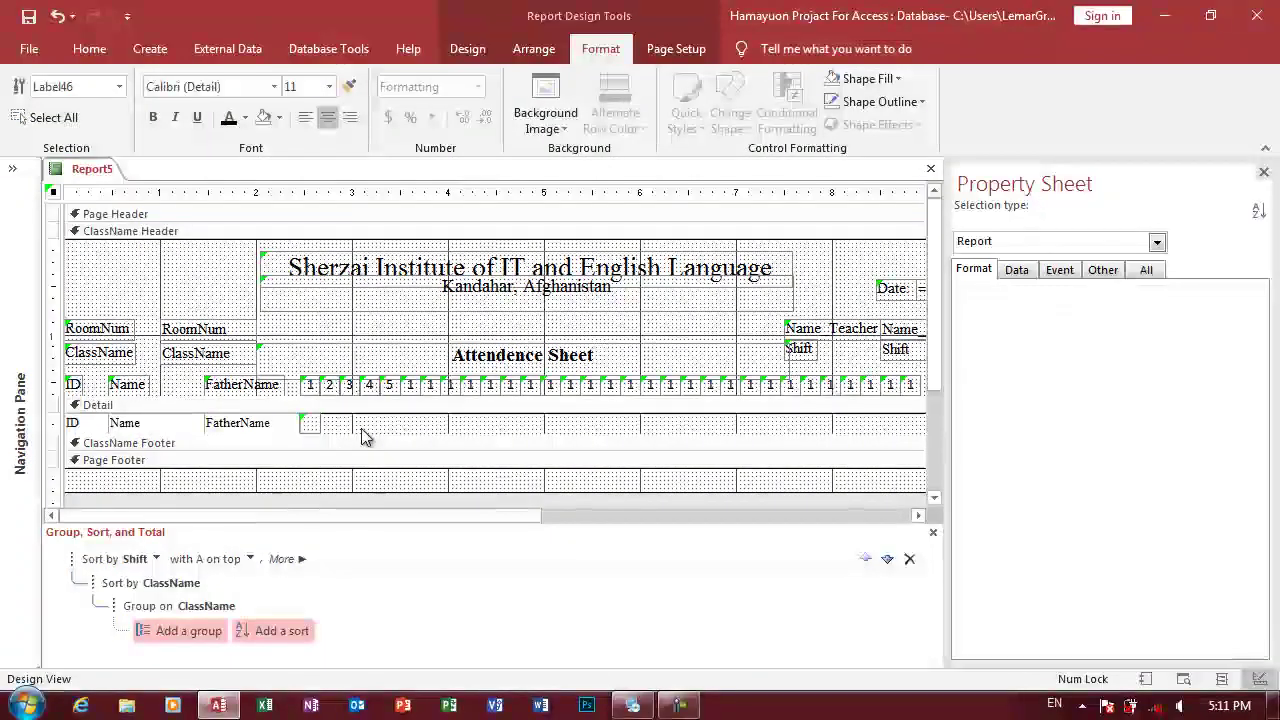
pyautogui.hotkey('ctrl', 'v')
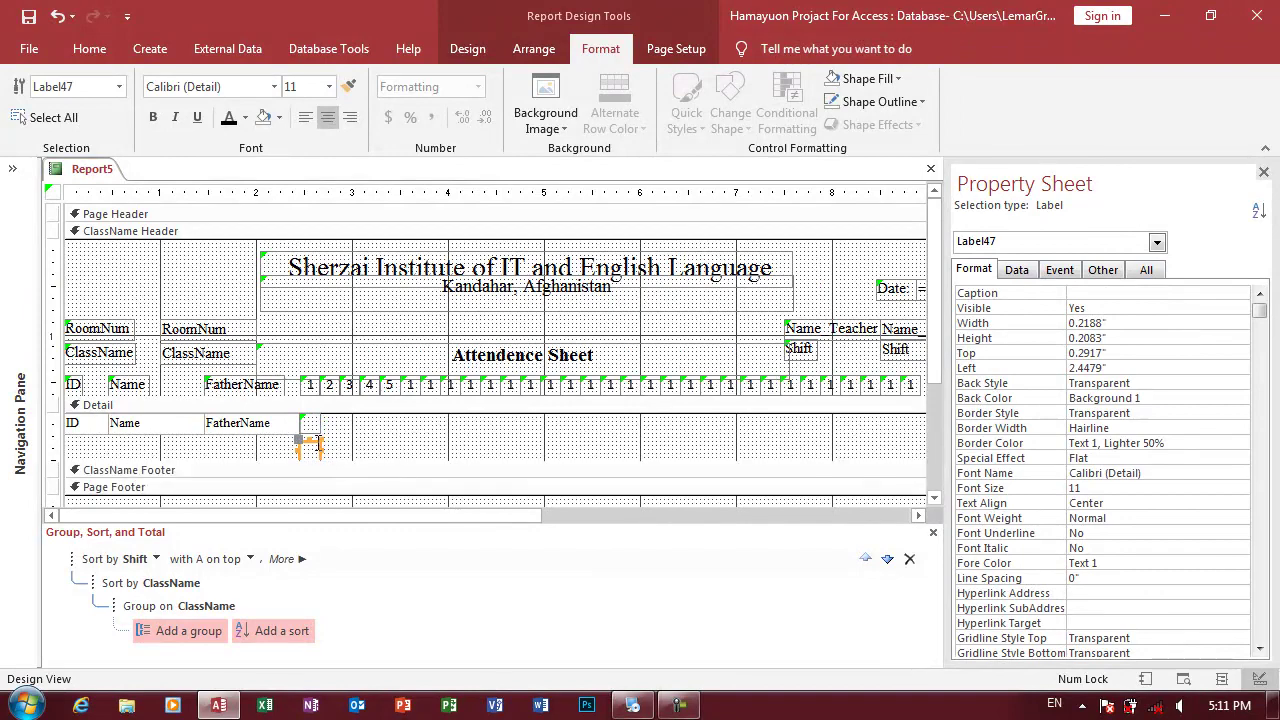
pyautogui.moveTo(313, 446); pyautogui.dragTo(326, 425)
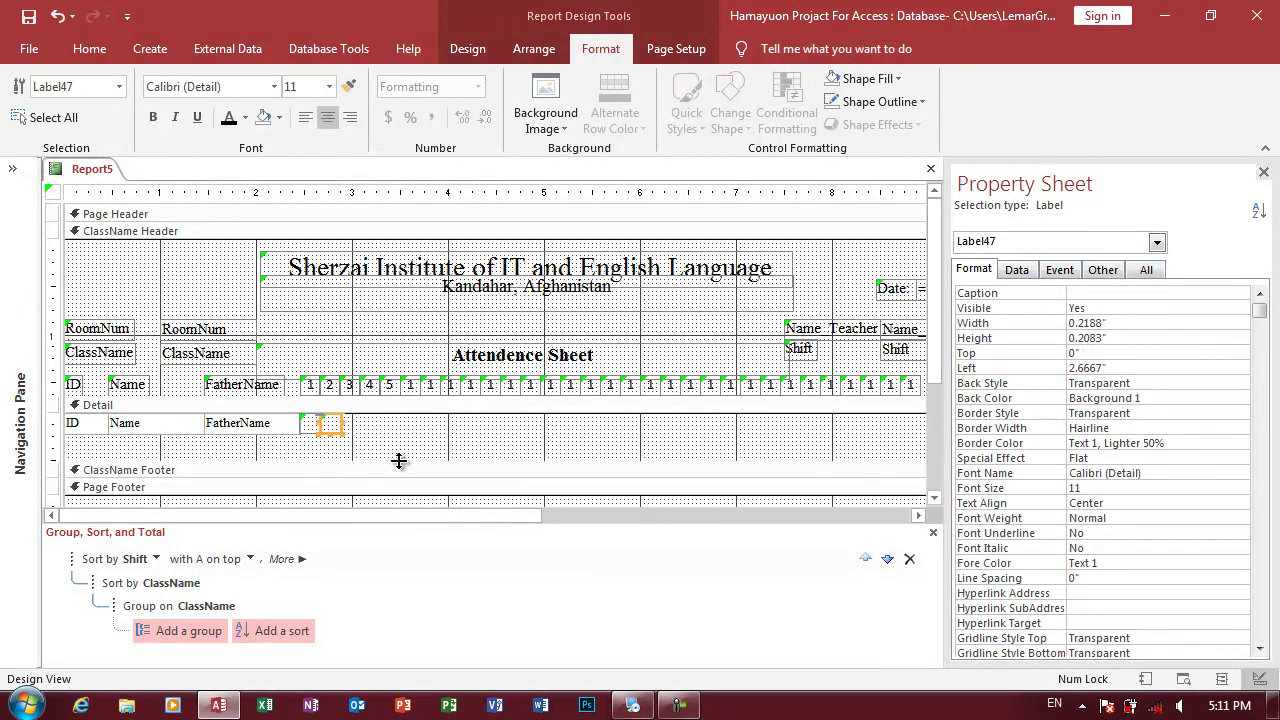
pyautogui.hotkey('ctrl', 'v')
pyautogui.hotkey('ctrl', 'v')
pyautogui.hotkey('ctrl', 'v')
pyautogui.hotkey('ctrl', 'v')
pyautogui.hotkey('ctrl', 'v')
pyautogui.hotkey('ctrl', 'v')
pyautogui.hotkey('ctrl', 'v')
pyautogui.hotkey('ctrl', 'v')
pyautogui.hotkey('ctrl', 'v')
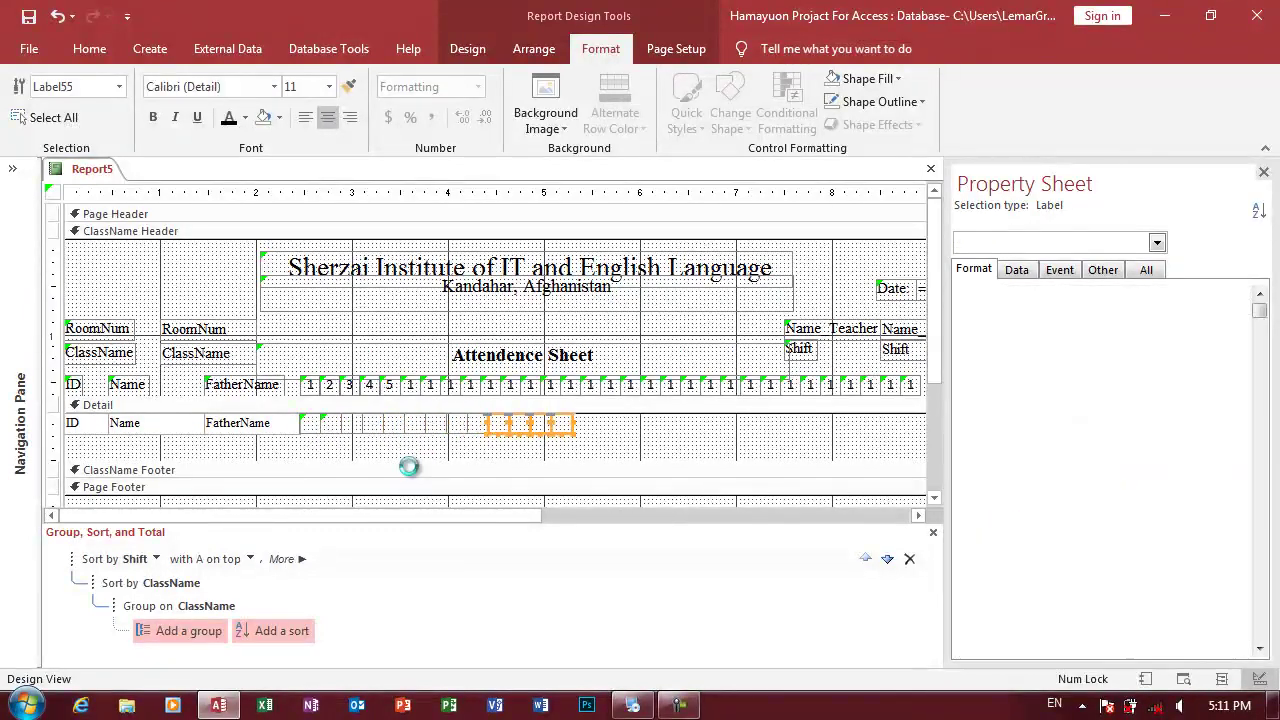
pyautogui.hotkey('ctrl', 'v')
pyautogui.hotkey('ctrl', 'v')
pyautogui.hotkey('ctrl', 'v')
pyautogui.hotkey('ctrl', 'v')
pyautogui.hotkey('ctrl', 'v')
pyautogui.hotkey('ctrl', 'v')
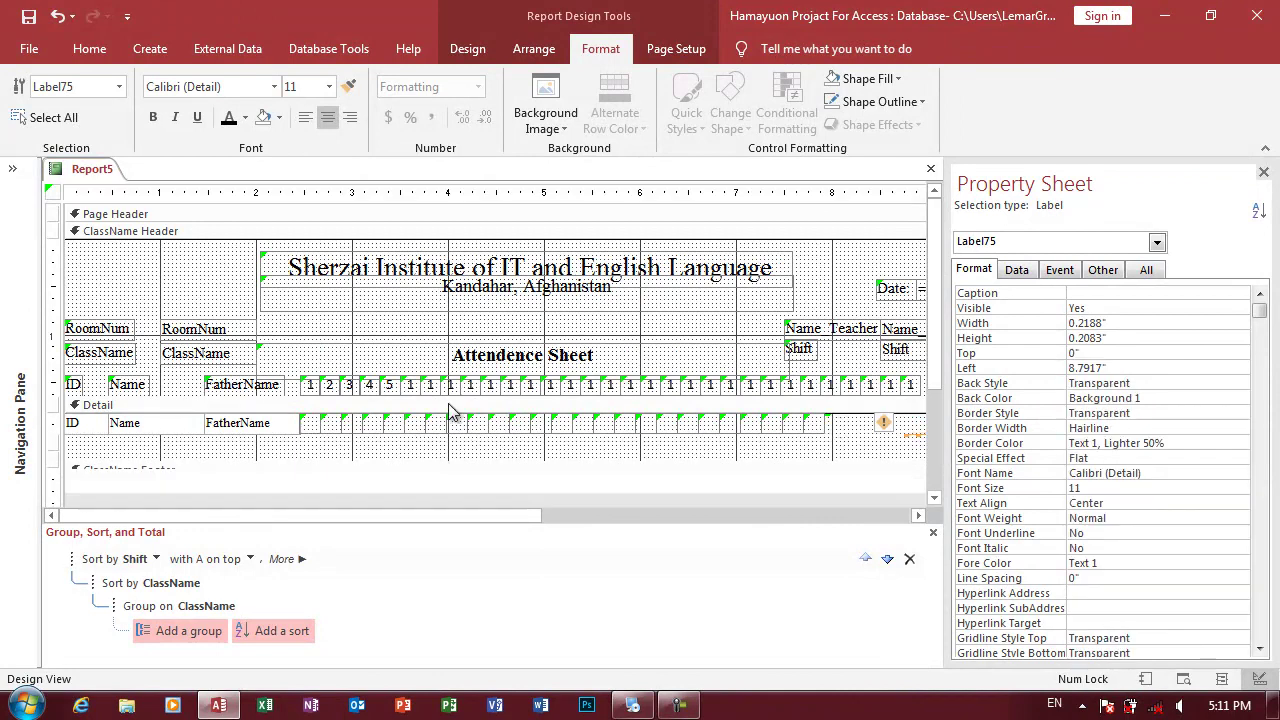
pyautogui.moveTo(437, 462); pyautogui.dragTo(437, 436)
pyautogui.moveTo(459, 515); pyautogui.dragTo(537, 517)
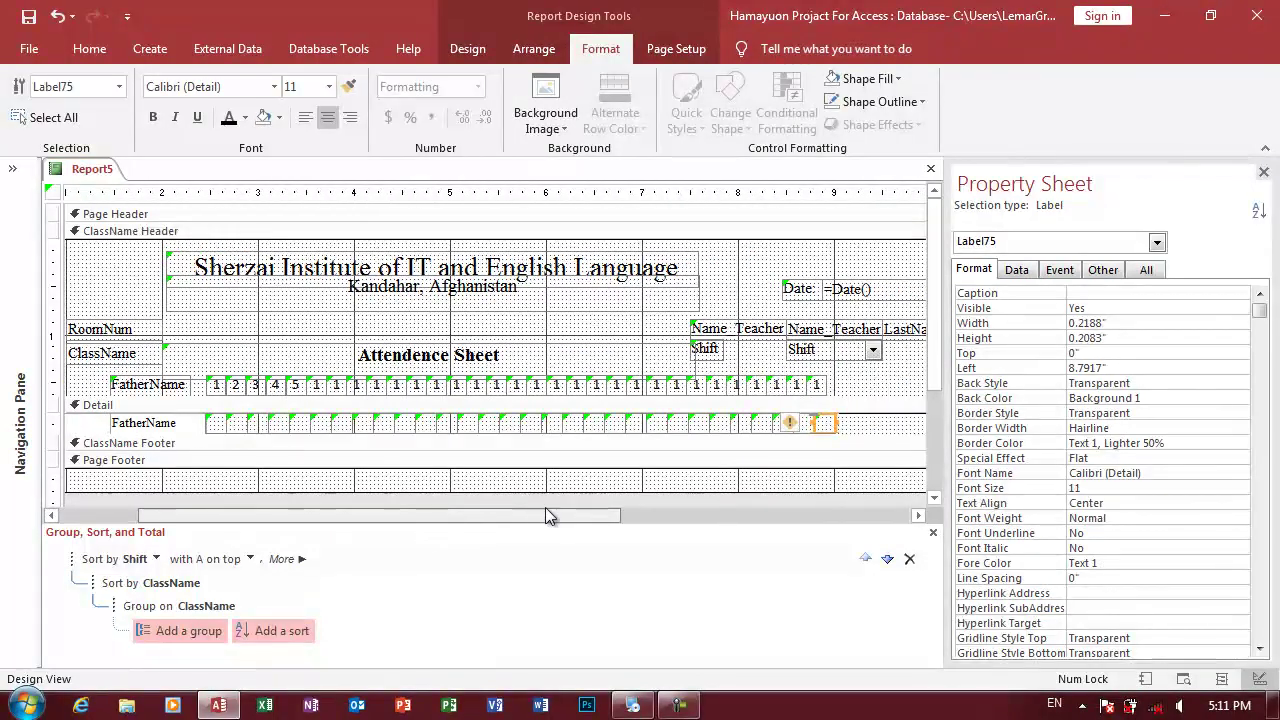
pyautogui.click(862, 401)
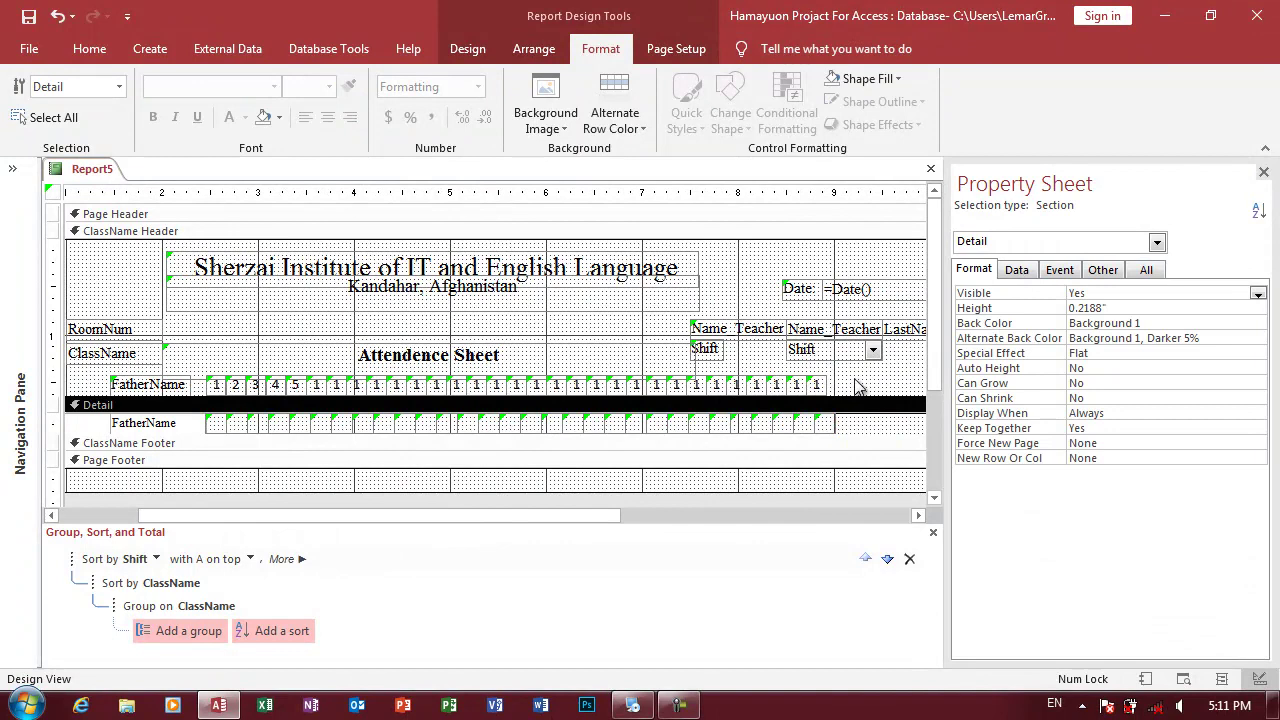
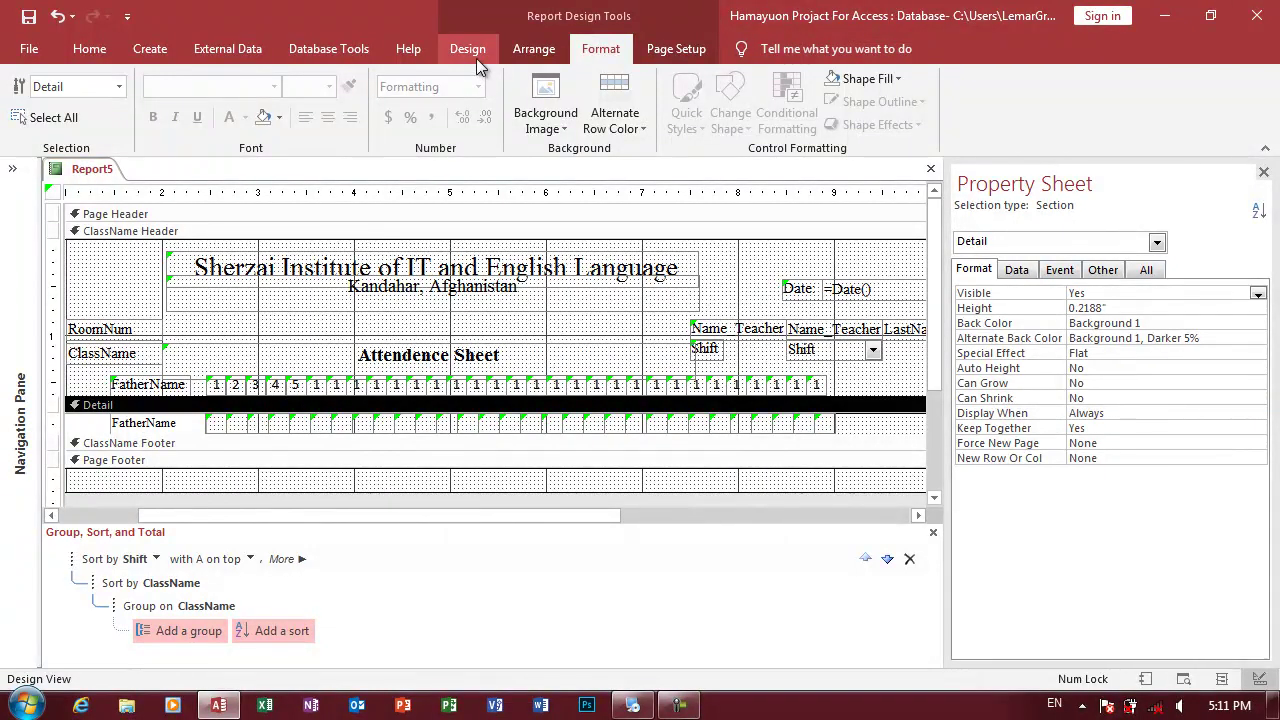
# - Undo to restore the deleted ID and Name headings, then make the heading row's text gold (#FFC20E)
pyautogui.hotkey('ctrl', 'z')
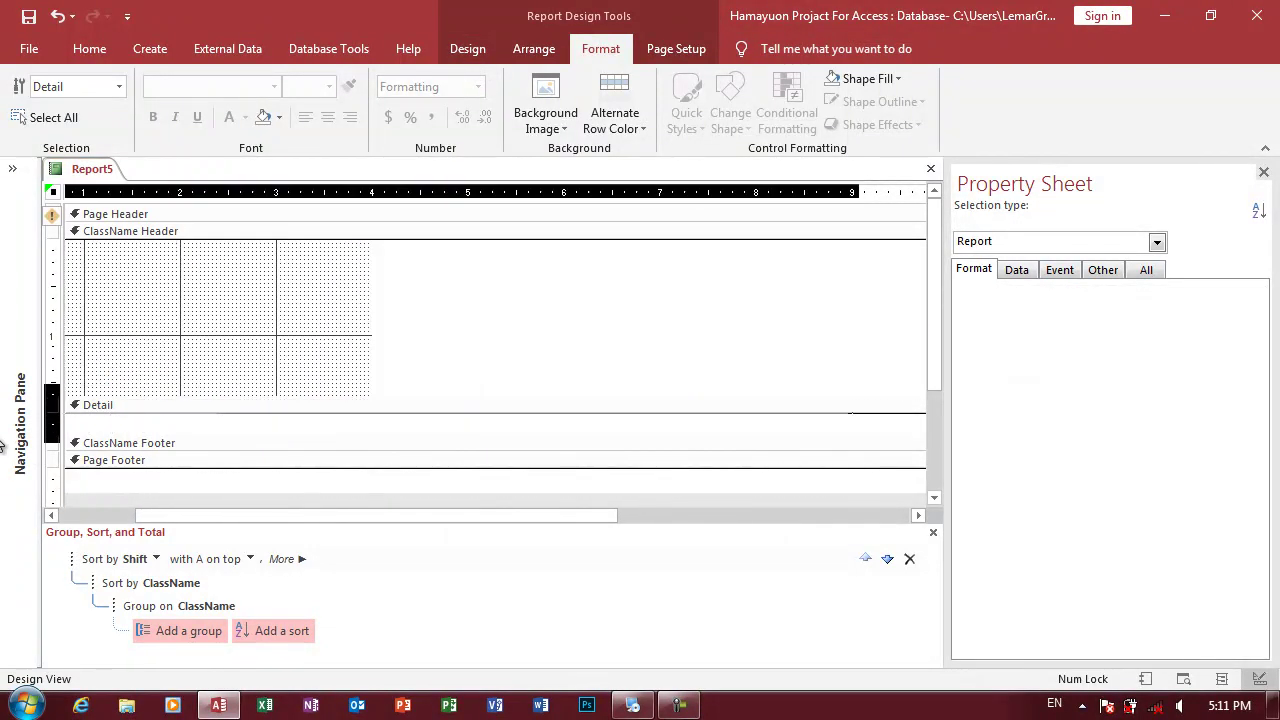
pyautogui.click(52, 384)
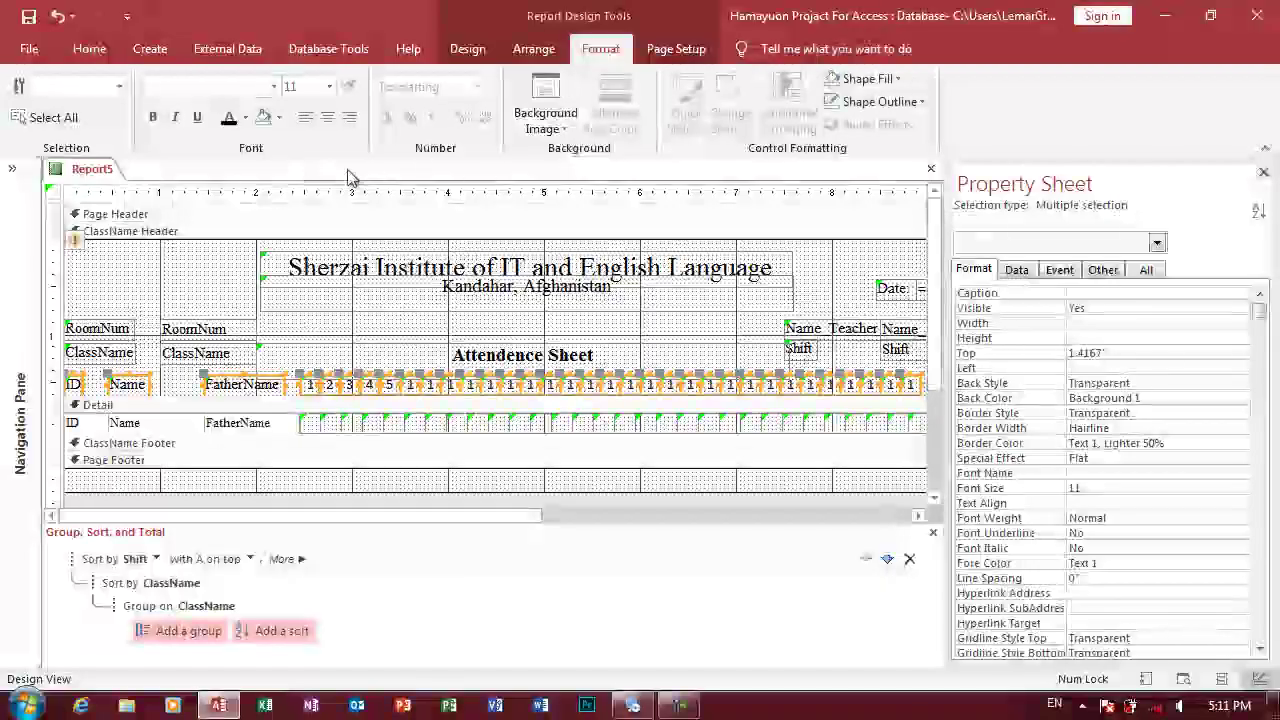
pyautogui.click(242, 118)
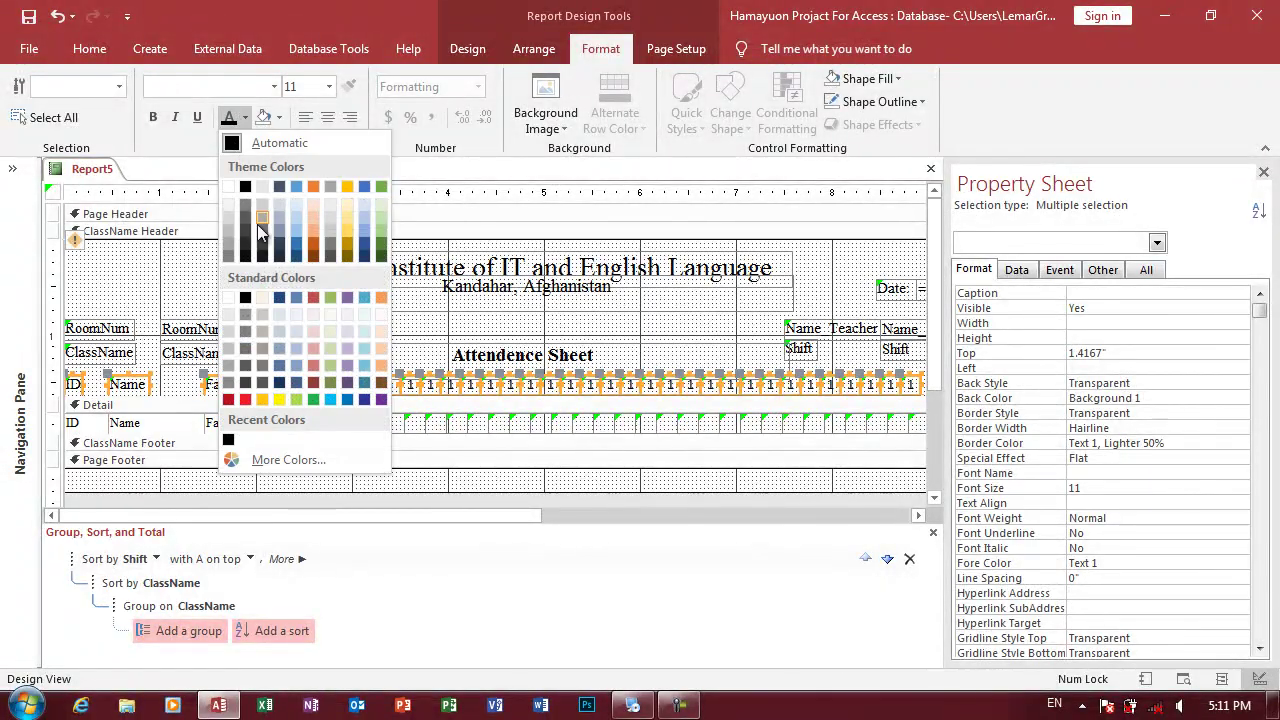
pyautogui.click(260, 399)
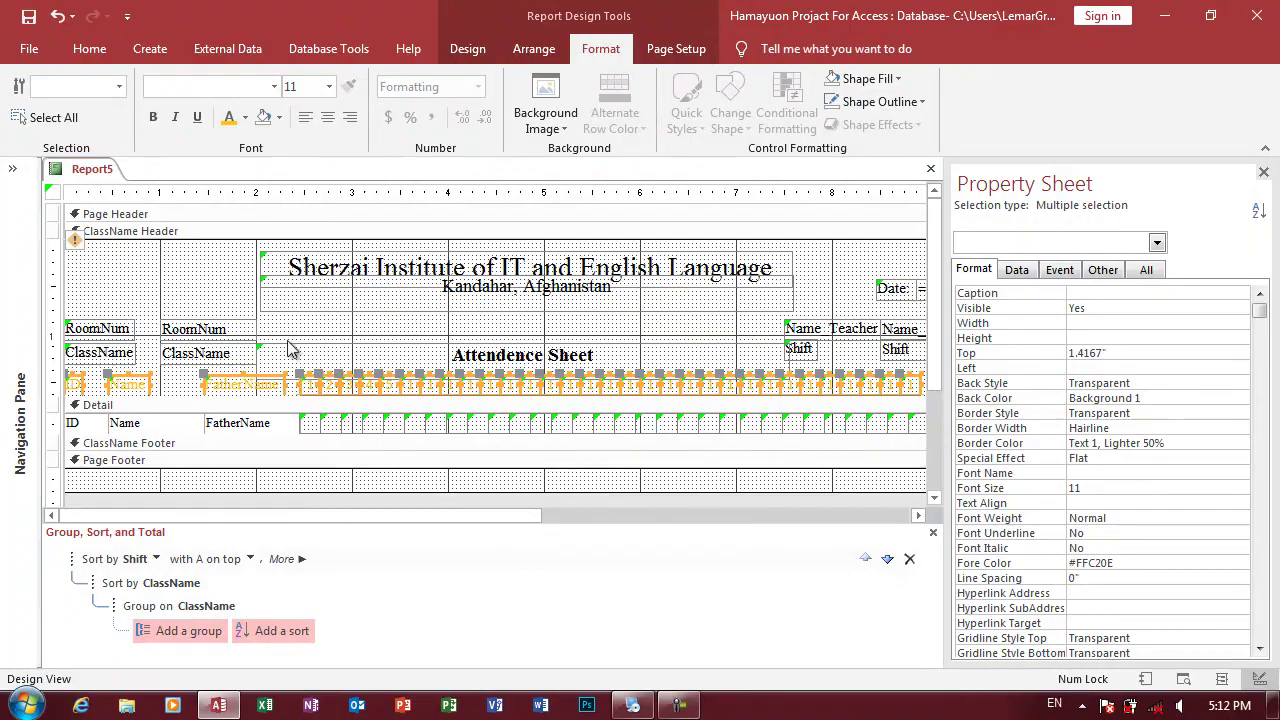
pyautogui.click(467, 48)
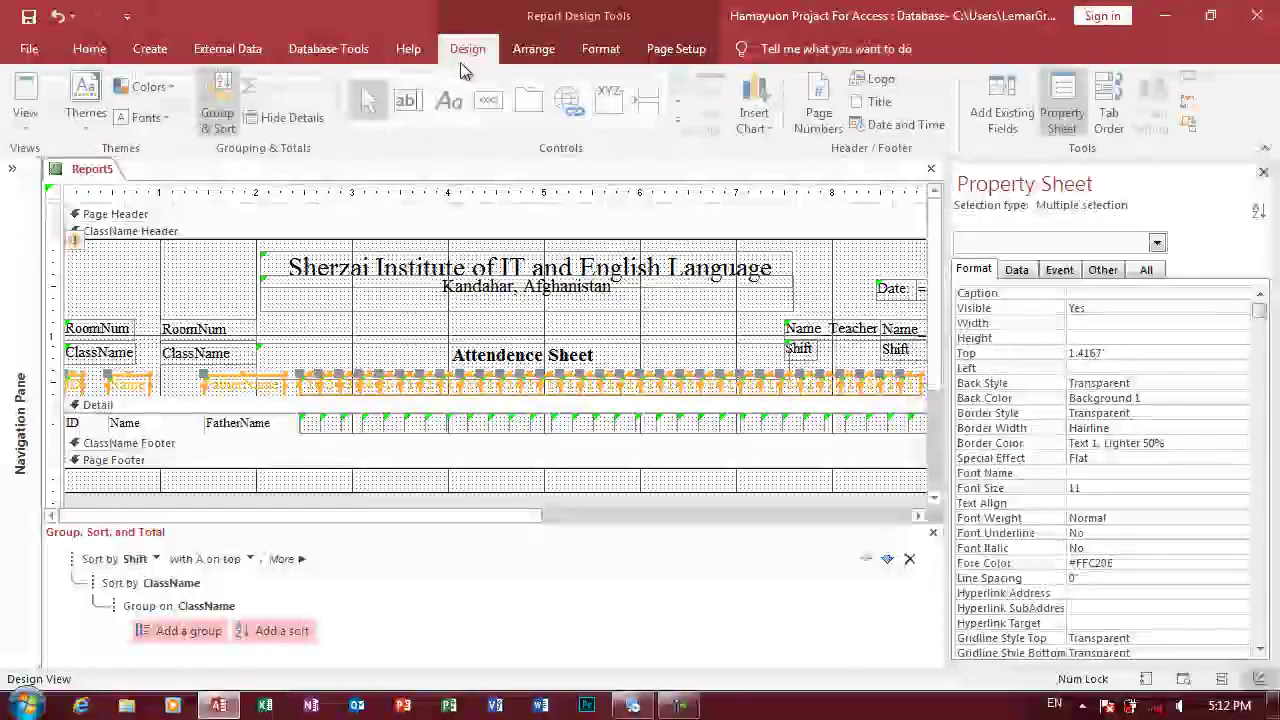
# - Draw a rectangle across the ClassName header's heading row and fill it black
pyautogui.click(688, 131)
pyautogui.click(533, 133)
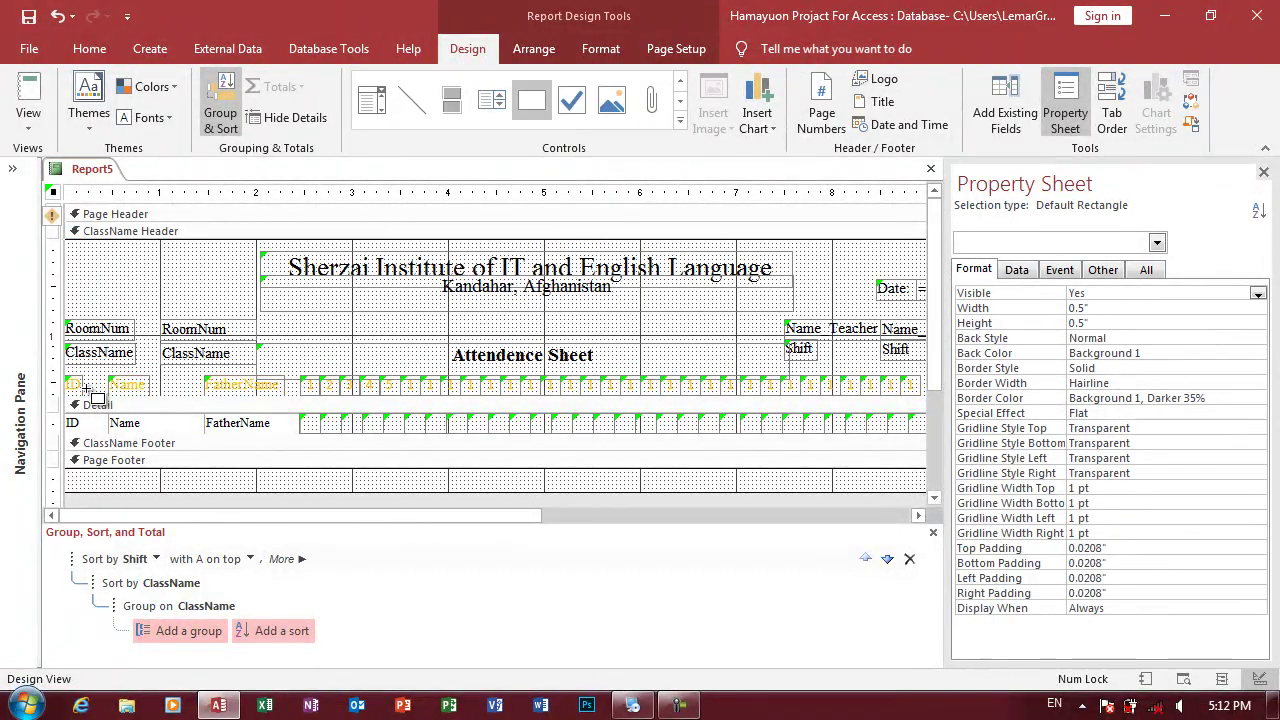
pyautogui.moveTo(67, 376)
pyautogui.mouseDown()
pyautogui.moveTo(914, 385)
pyautogui.moveTo(886, 395)
pyautogui.mouseUp()
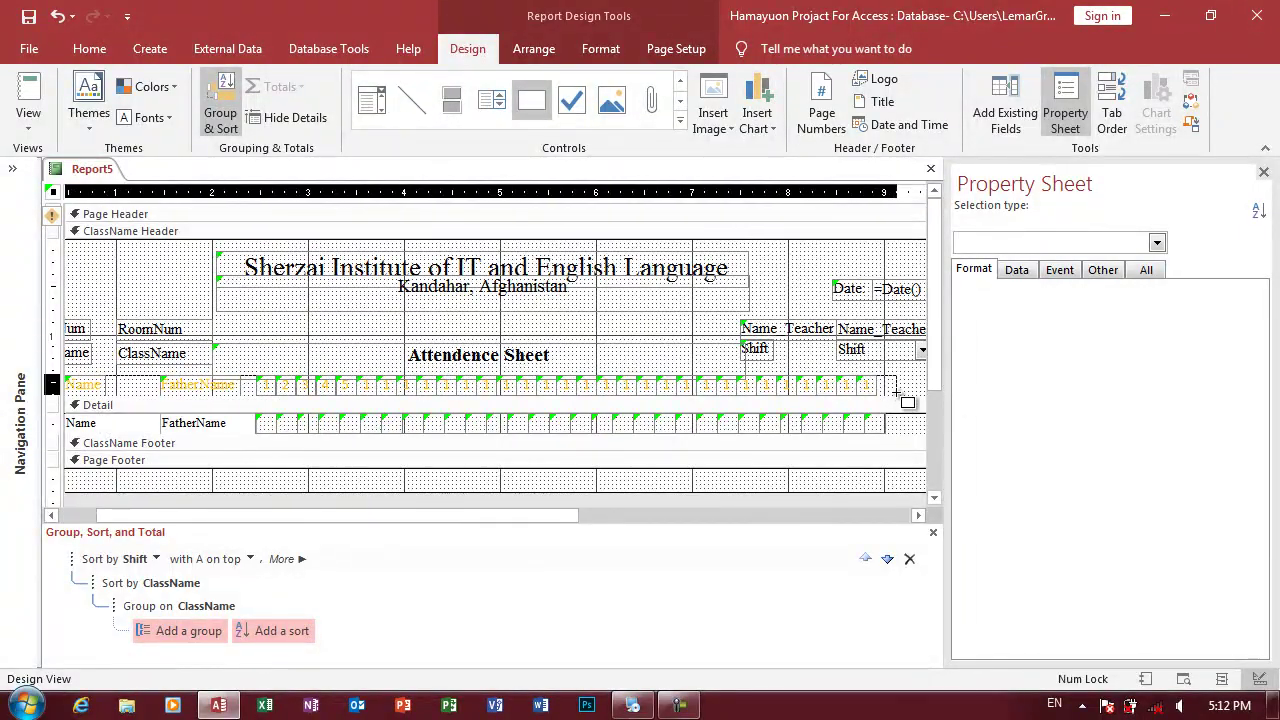
pyautogui.moveTo(896, 393); pyautogui.dragTo(905, 393)
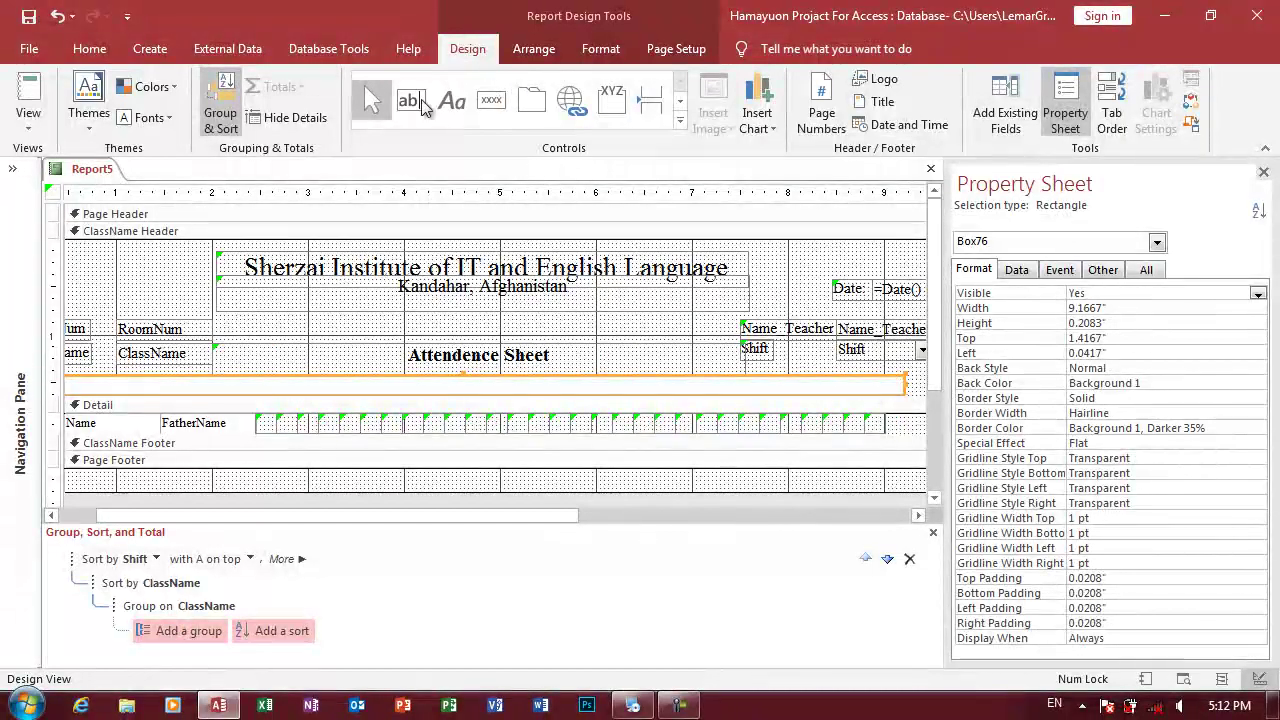
pyautogui.click(601, 48)
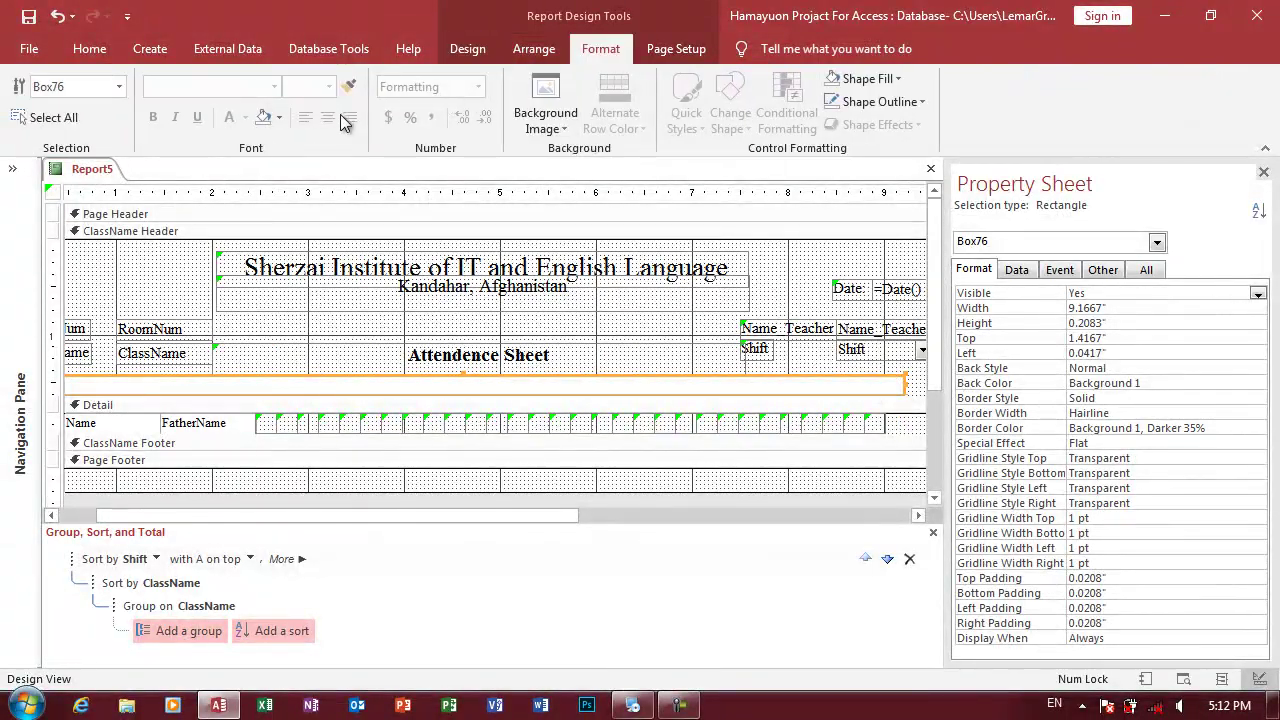
pyautogui.click(280, 119)
pyautogui.click(280, 183)
# - Send the black rectangle behind the headings and nudge it to the report's left edge
pyautogui.rightClick(688, 386)
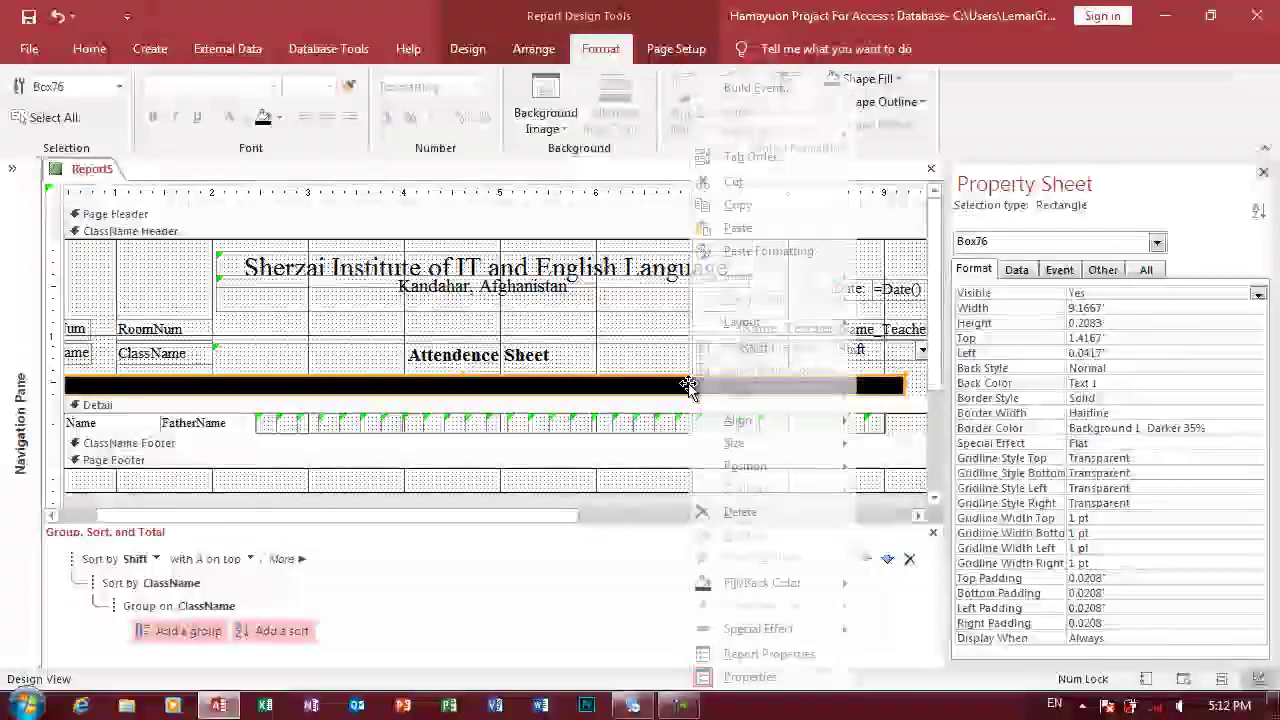
pyautogui.moveTo(768, 464)
pyautogui.click(910, 491)
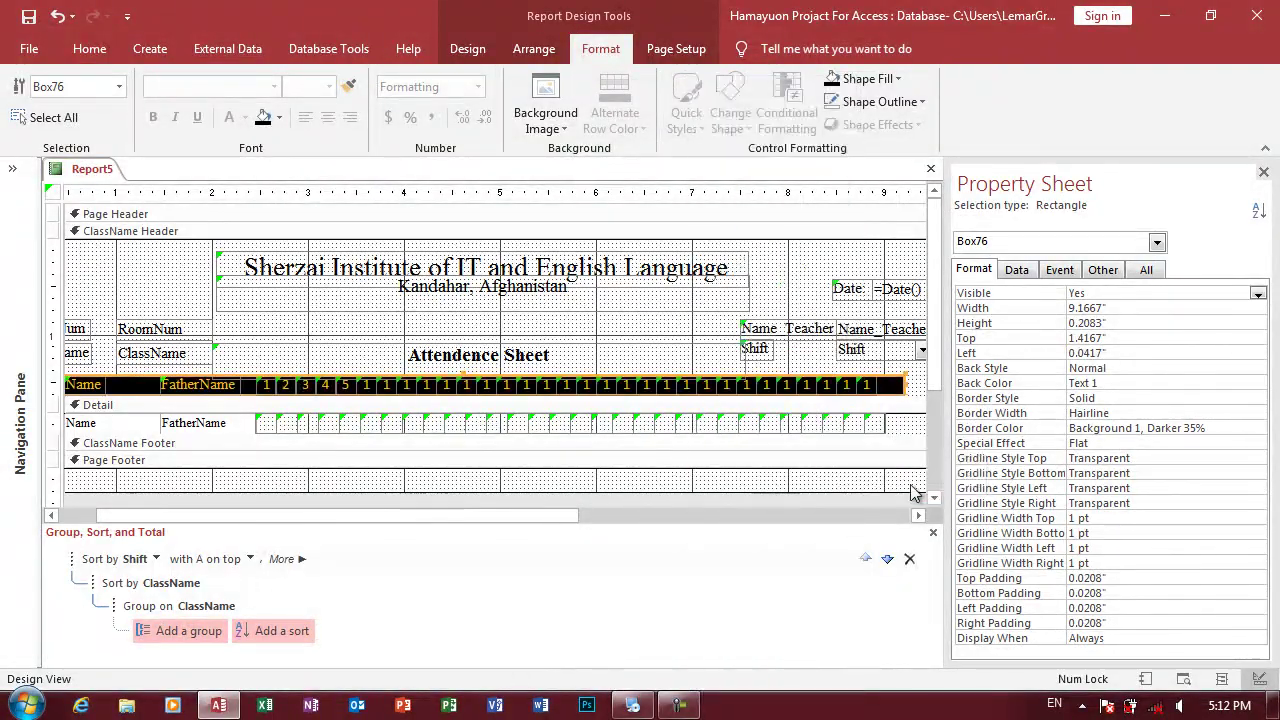
pyautogui.press('Left')
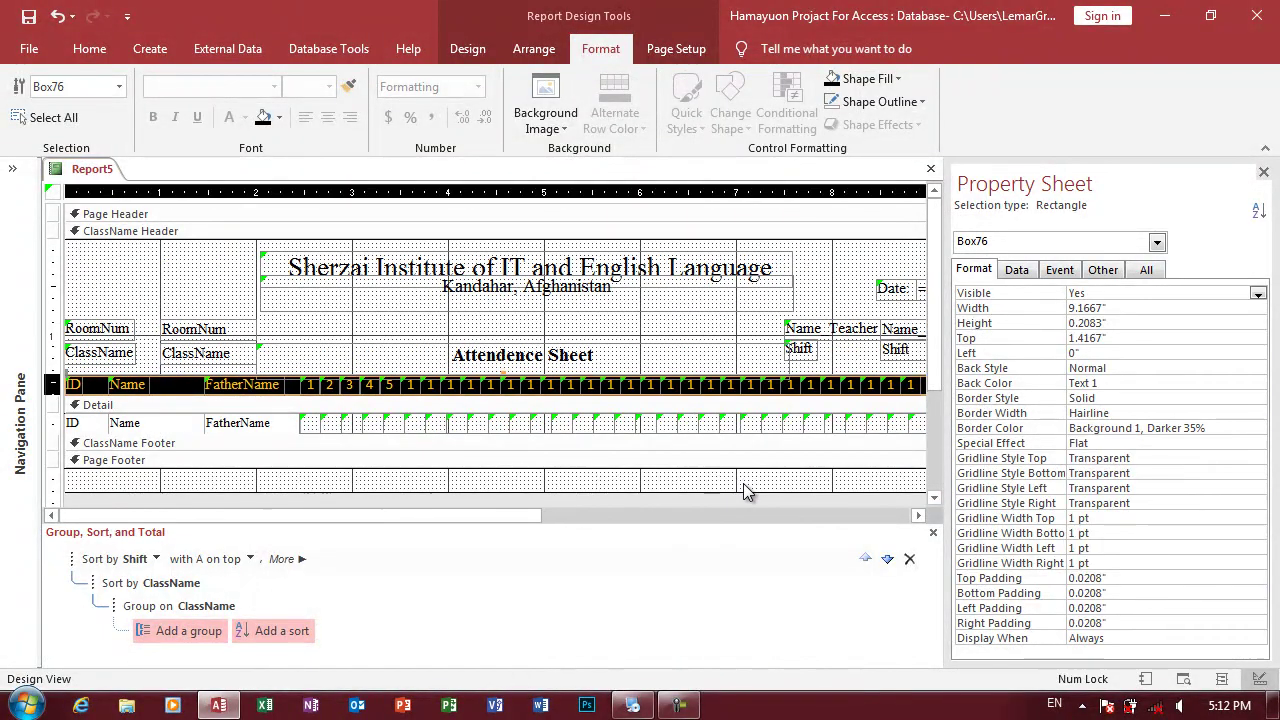
pyautogui.click(662, 368)
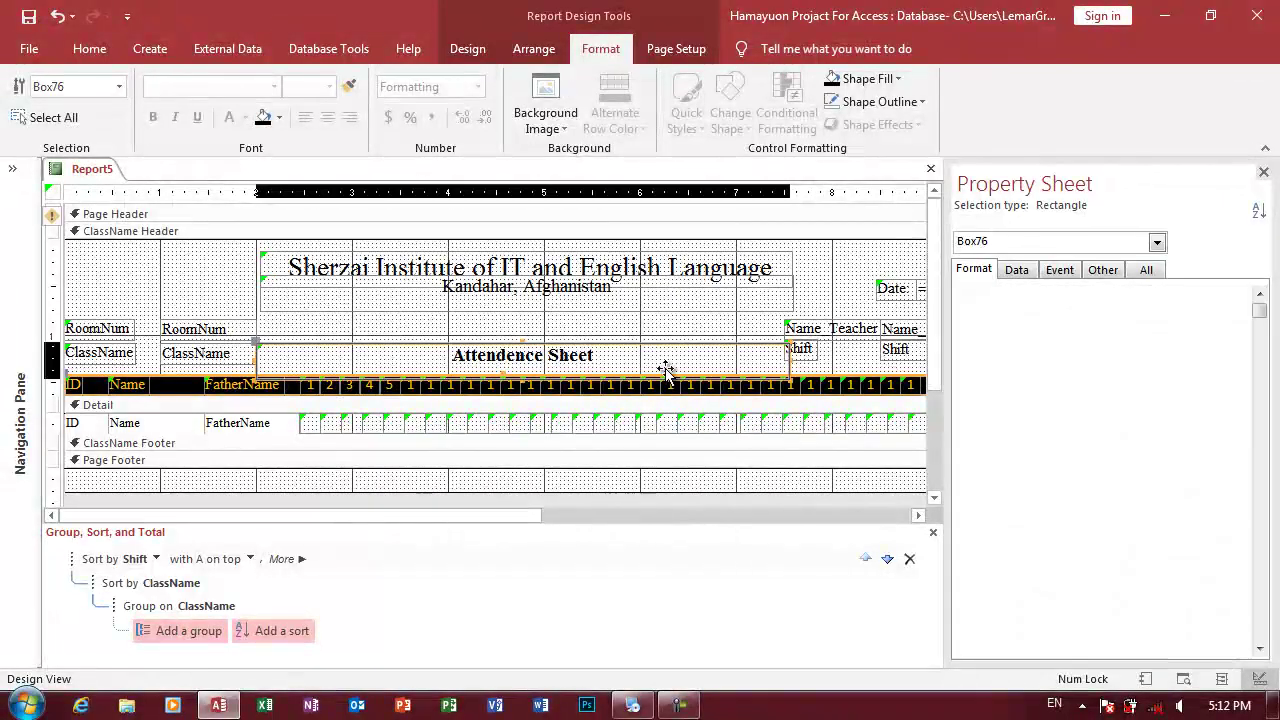
pyautogui.click(805, 352)
pyautogui.click(815, 368)
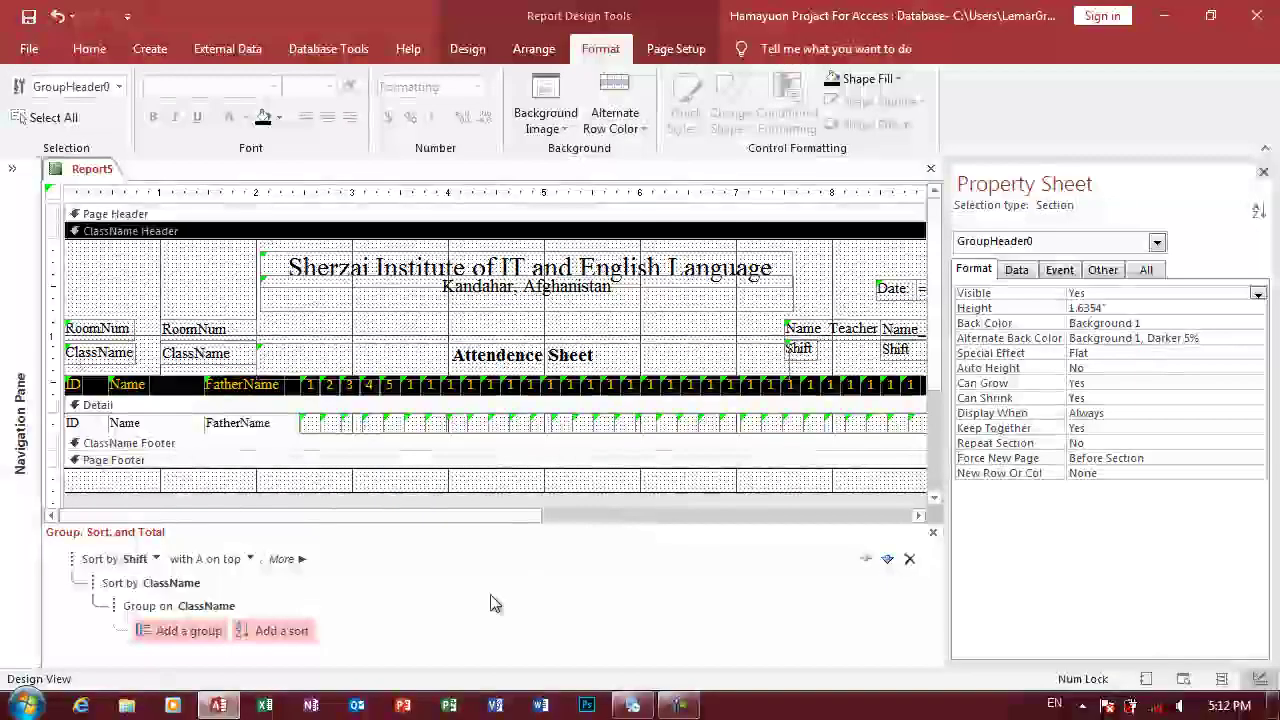
# - Close the Property Sheet and make the whole column-heading row bold
pyautogui.click(1263, 172)
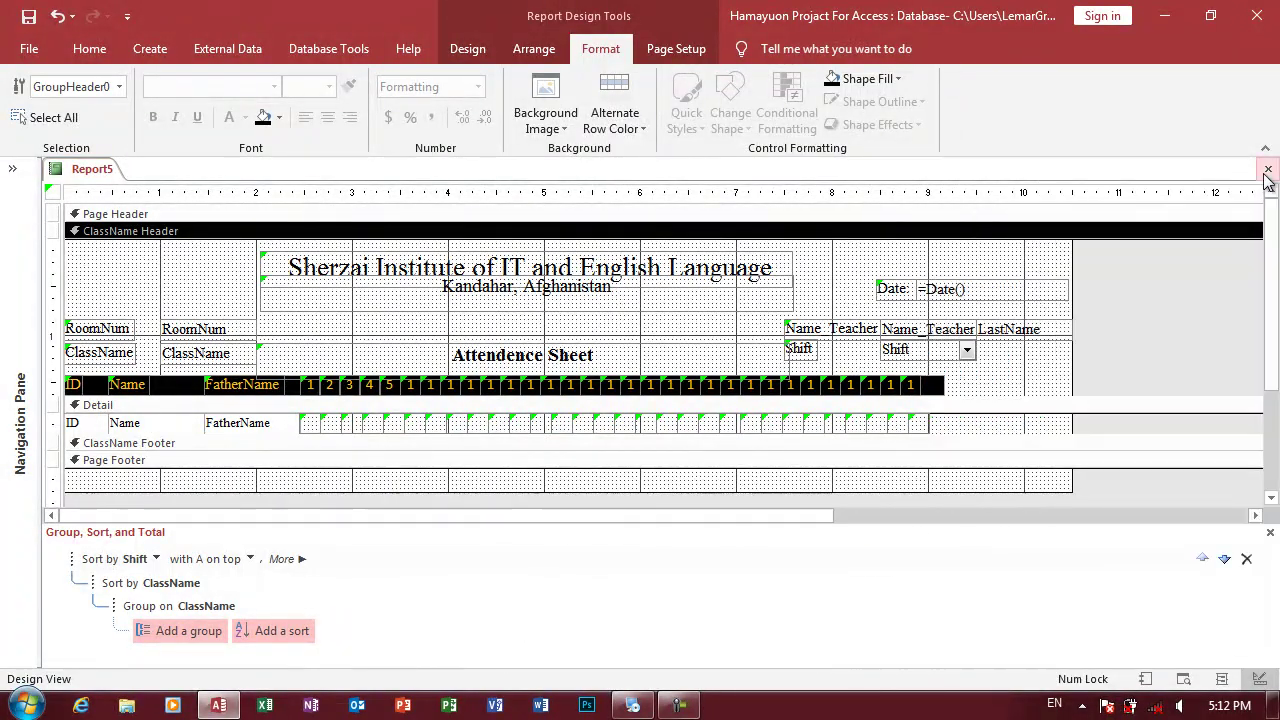
pyautogui.click(983, 390)
pyautogui.moveTo(955, 397); pyautogui.dragTo(66, 405)
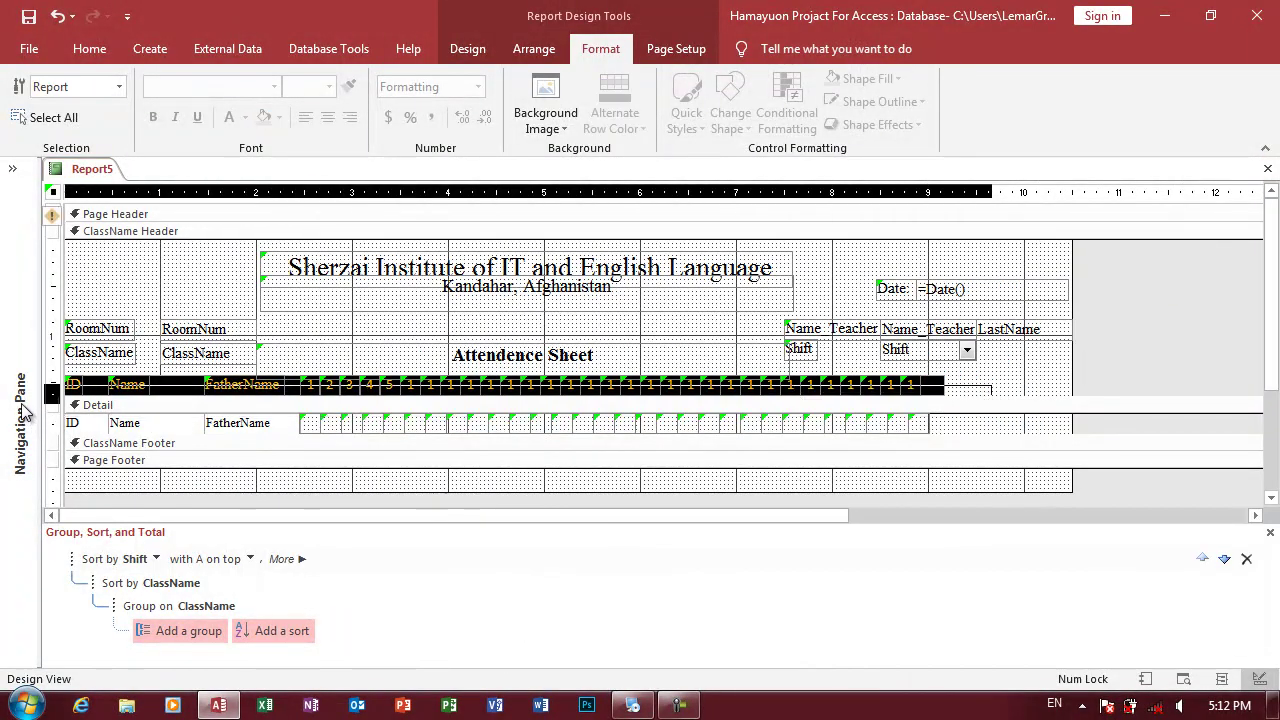
pyautogui.click(153, 117)
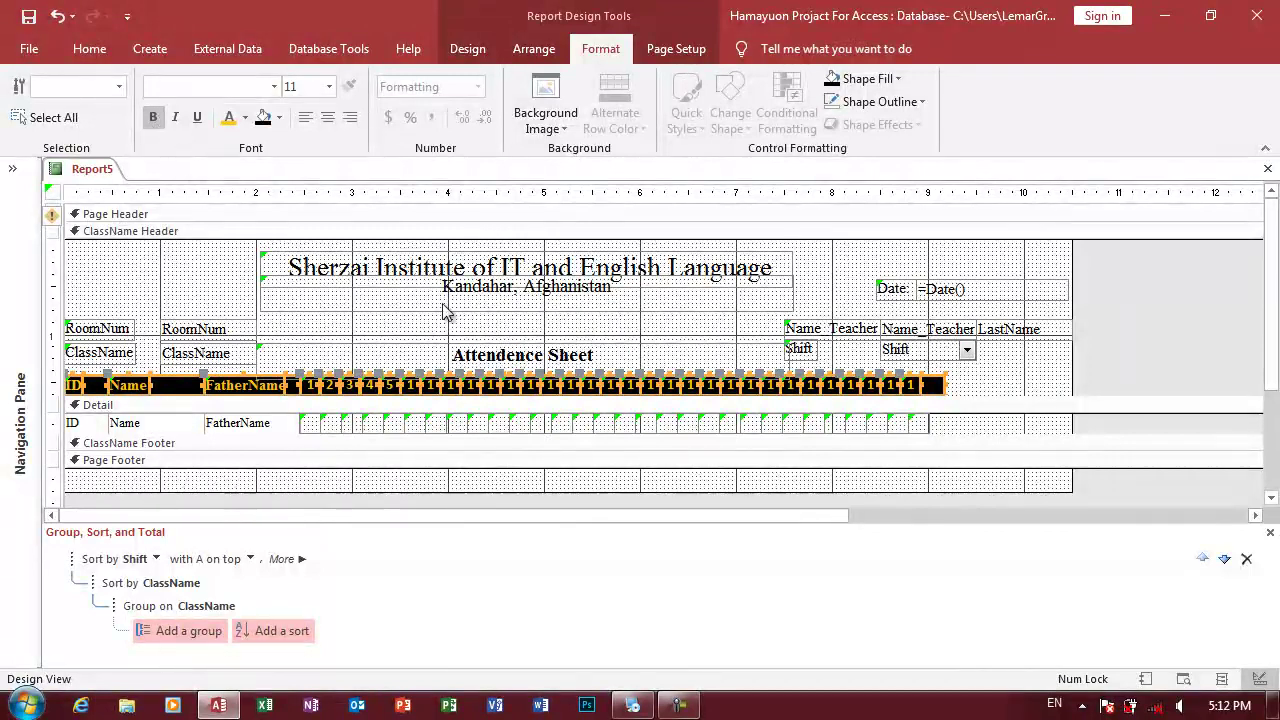
# - Check the attendance sheet in Print Preview, then return to Design View and select the Detail controls
pyautogui.click(467, 48)
pyautogui.click(28, 118)
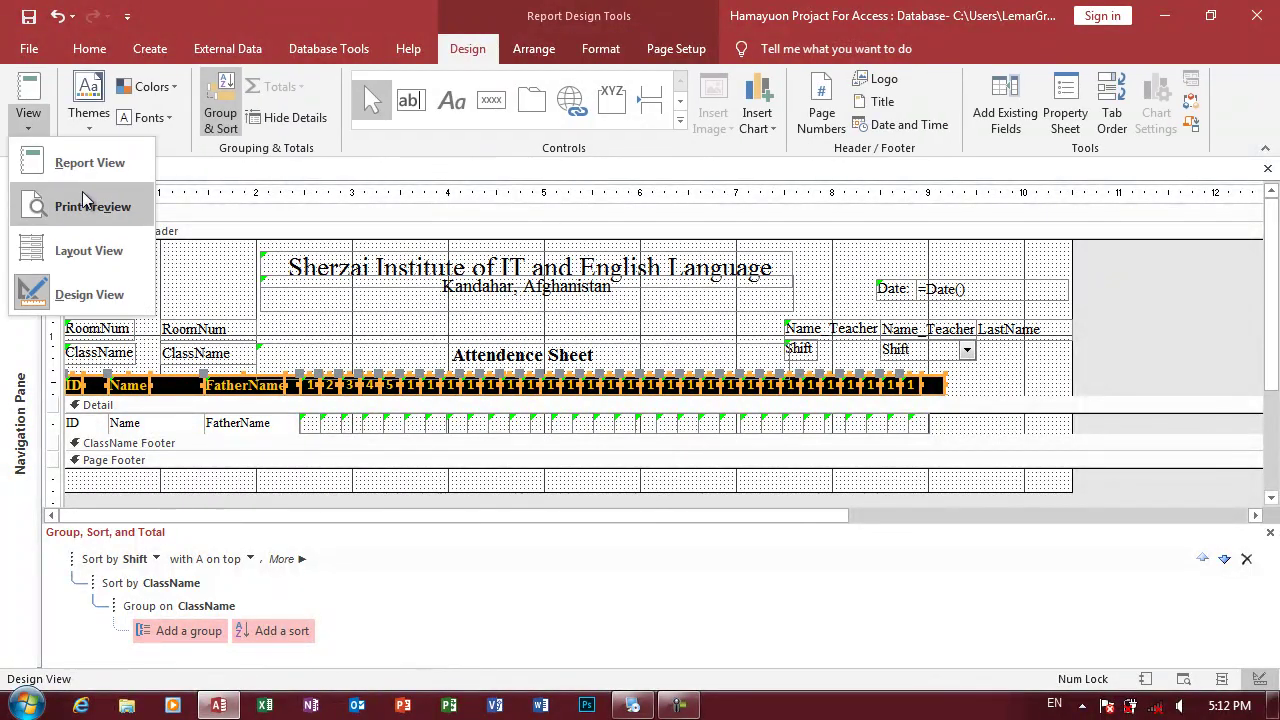
pyautogui.click(86, 206)
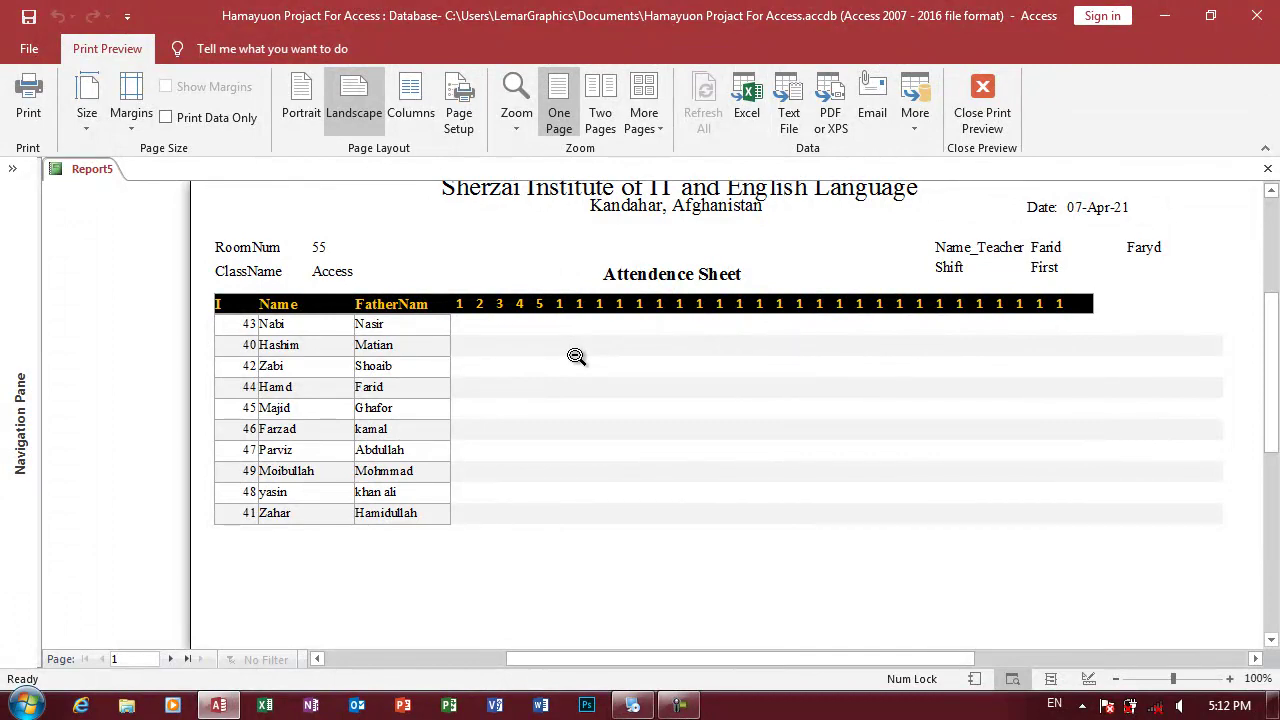
pyautogui.scroll(1, 576, 351)
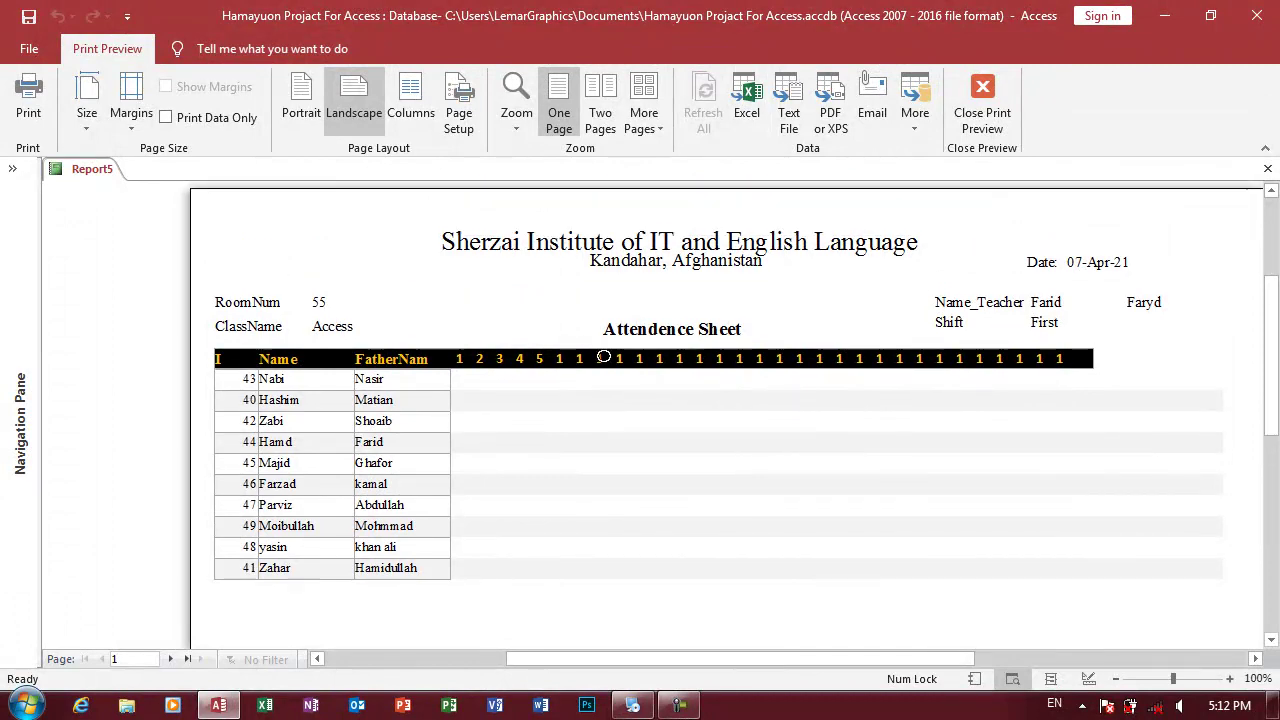
pyautogui.rightClick(607, 330)
pyautogui.click(658, 299)
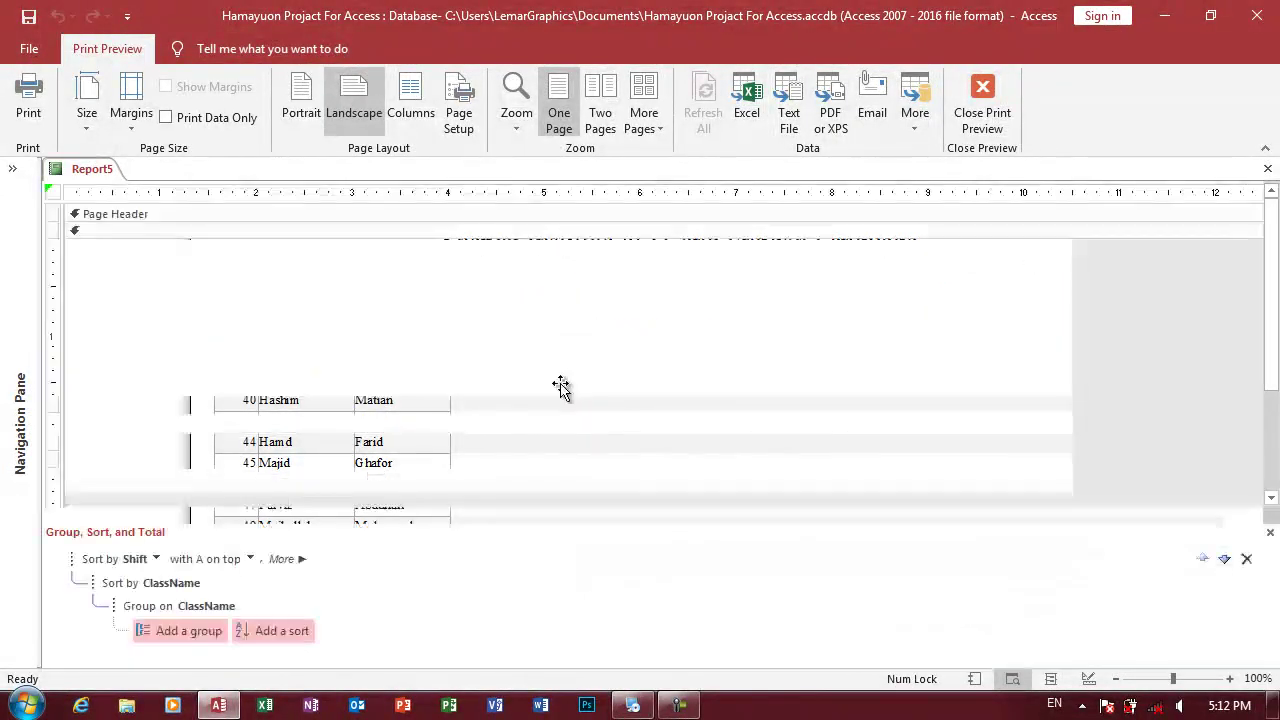
pyautogui.moveTo(956, 412); pyautogui.dragTo(320, 446)
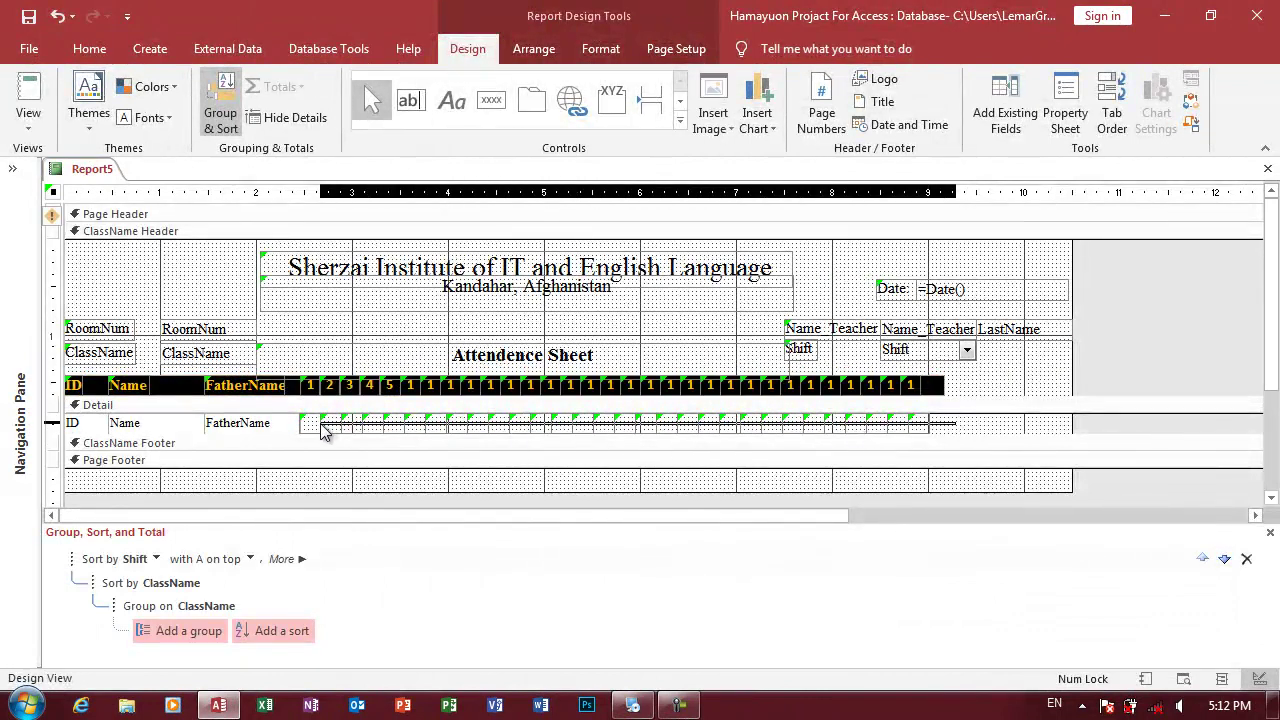
# - Give the selected Detail boxes a new outline colour and a new line thickness
pyautogui.click(600, 49)
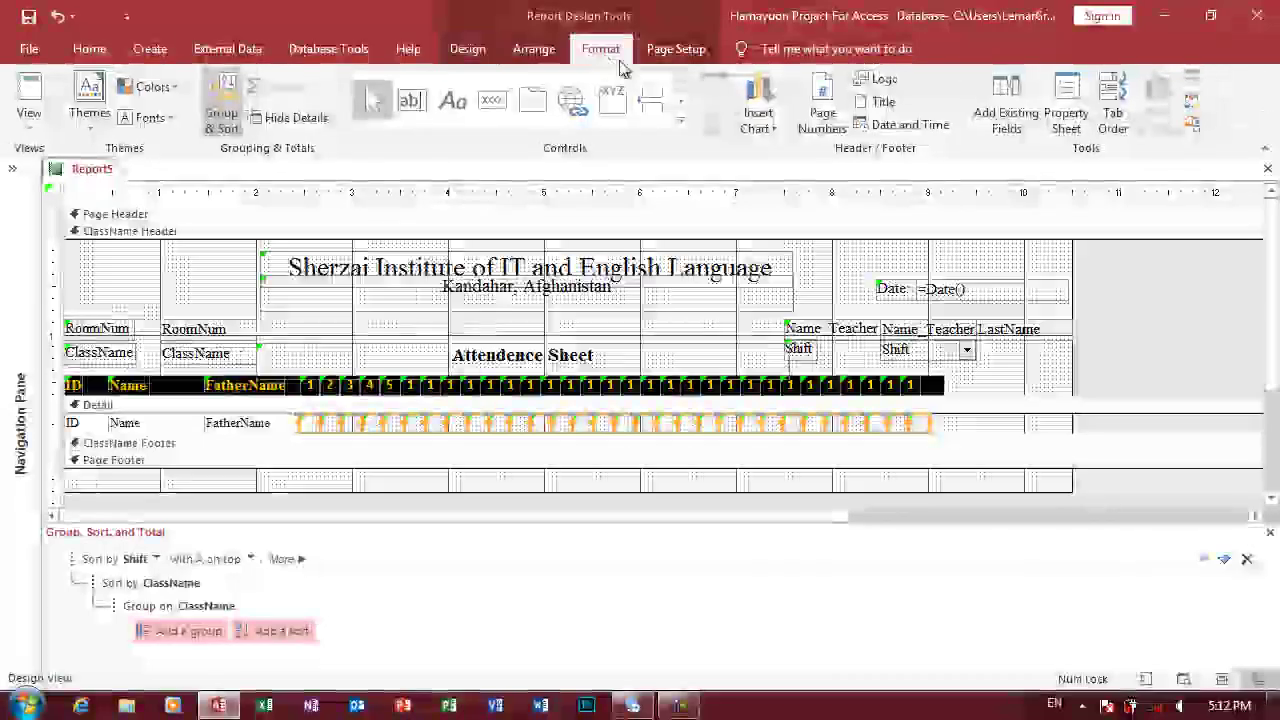
pyautogui.click(870, 102)
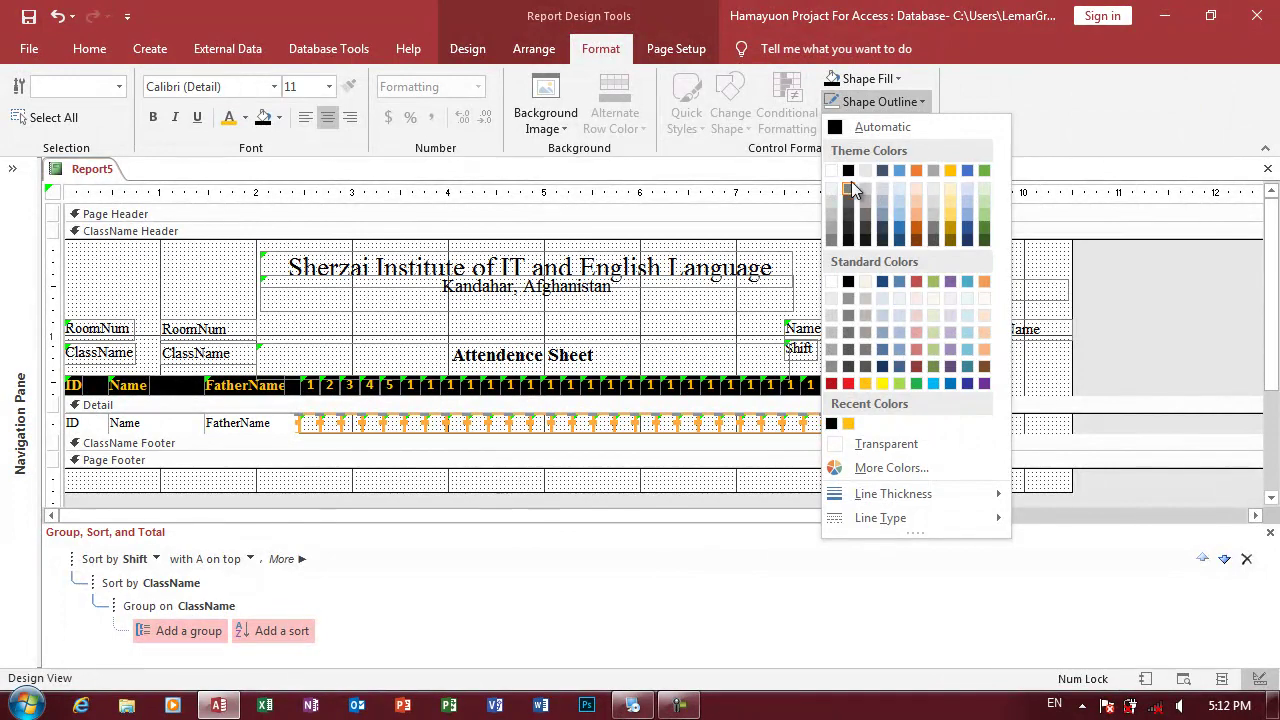
pyautogui.click(855, 172)
pyautogui.click(875, 105)
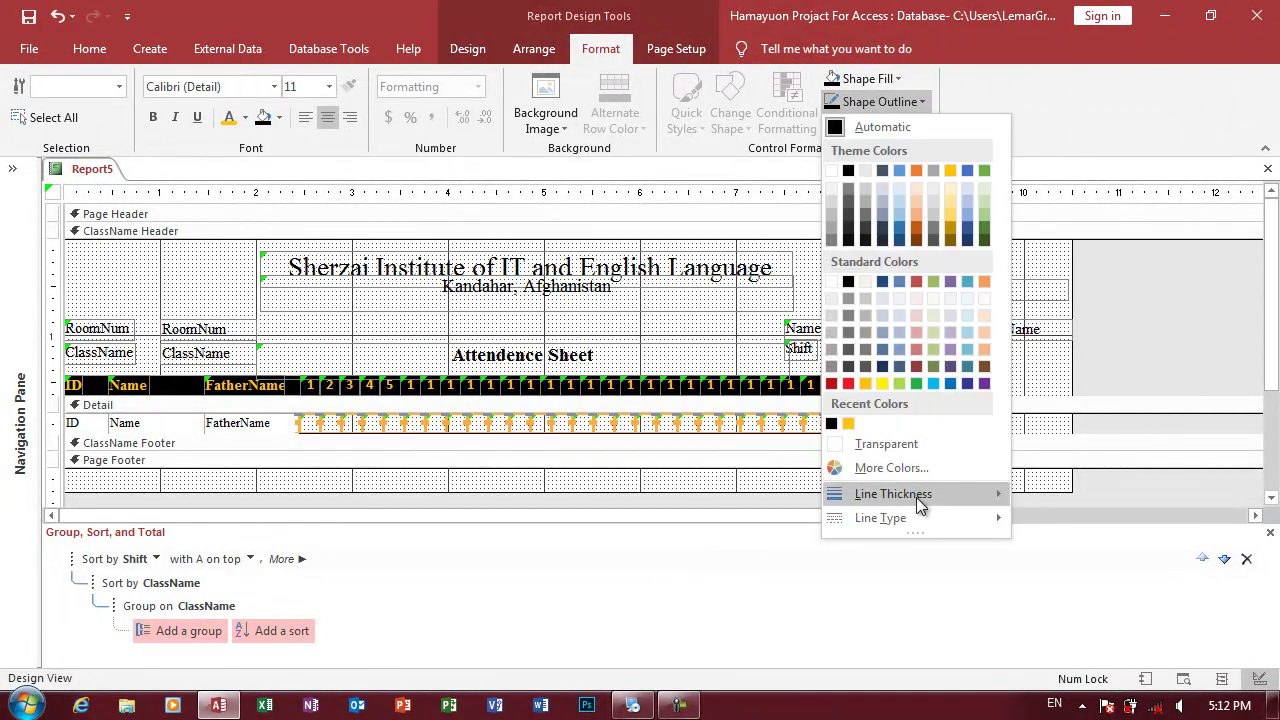
pyautogui.moveTo(934, 497)
pyautogui.click(1045, 500)
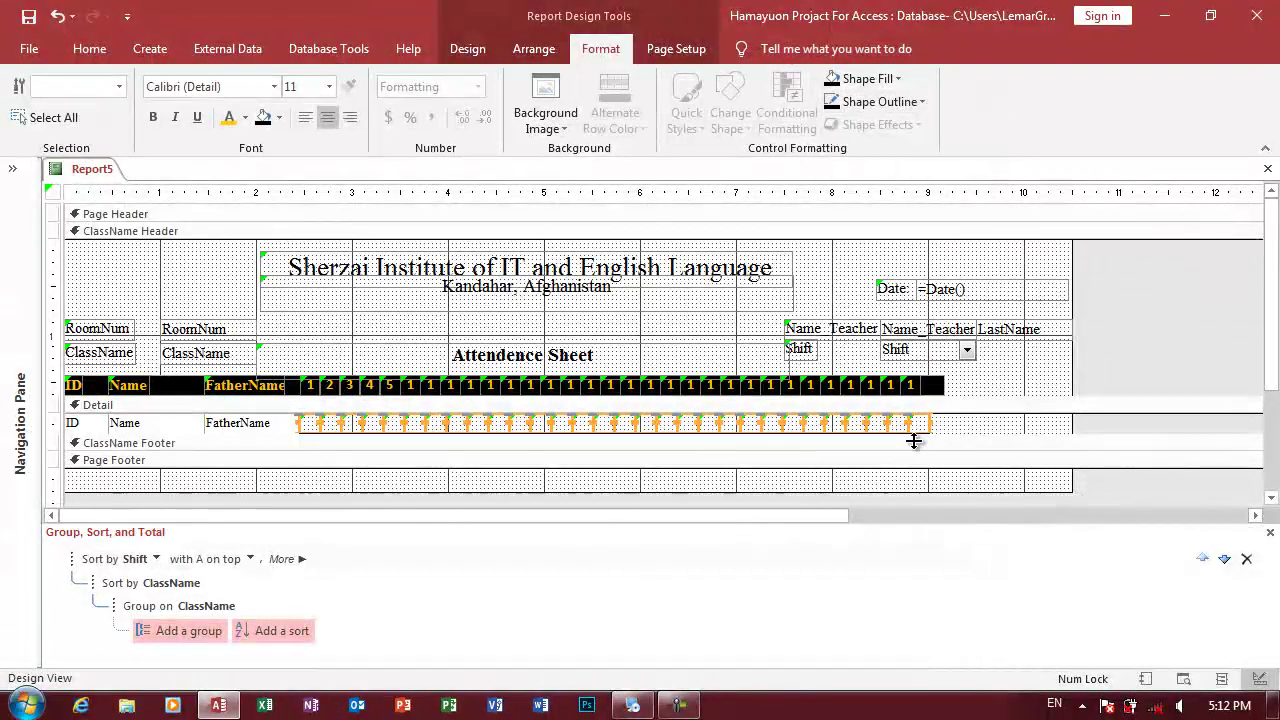
# - Switch the report to Print Preview
pyautogui.click(467, 48)
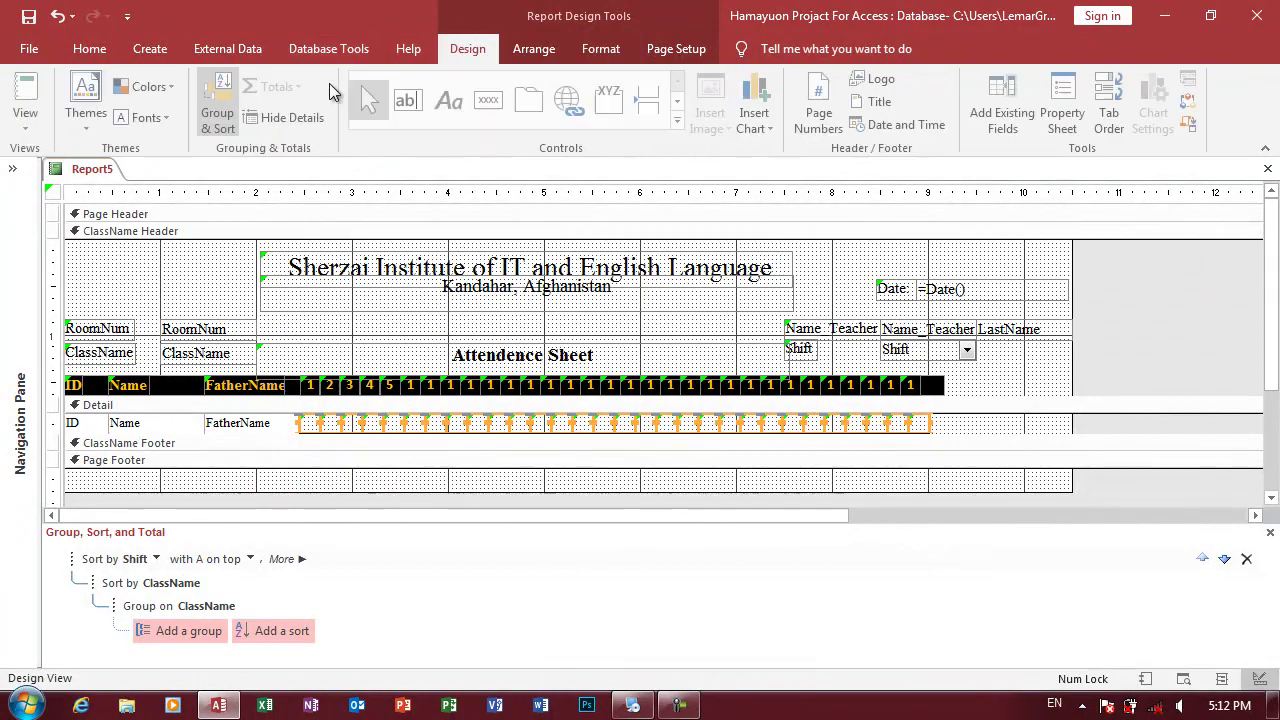
pyautogui.click(28, 112)
pyautogui.click(62, 204)
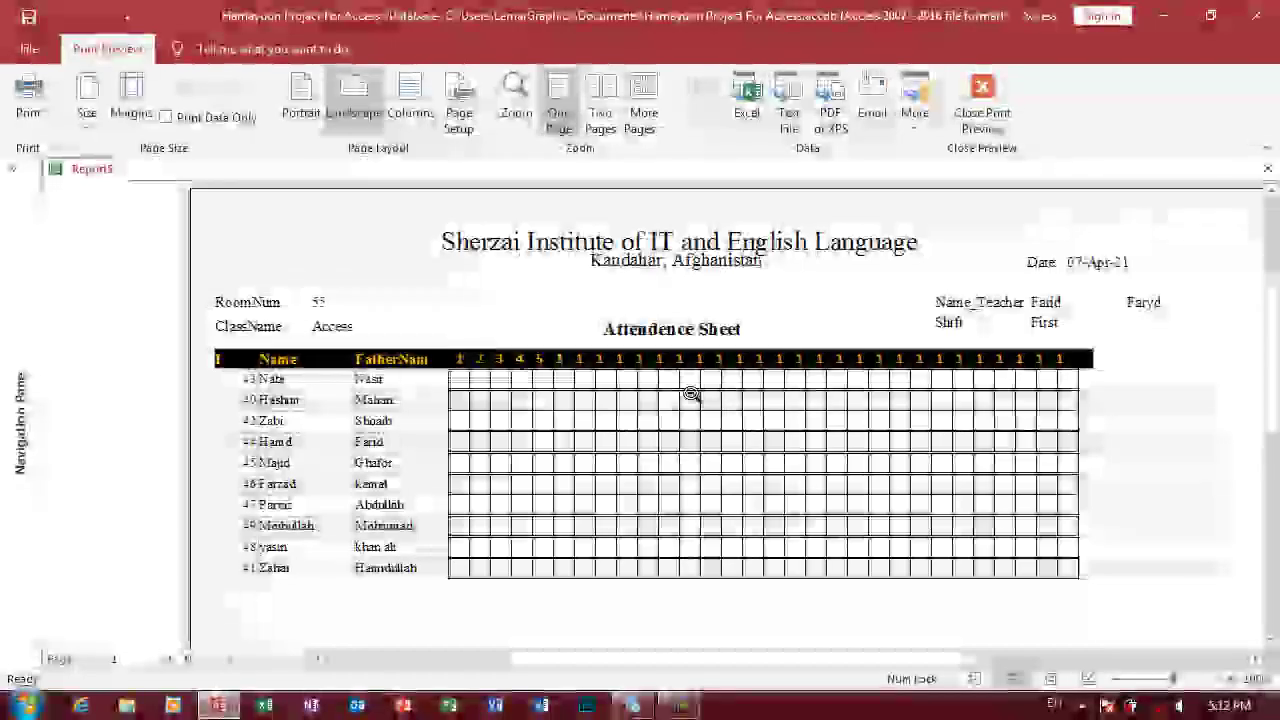
# - Scroll and zoom through the class attendance pages in Print Preview, then go back to Design View
pyautogui.scroll(-1, 706, 341)
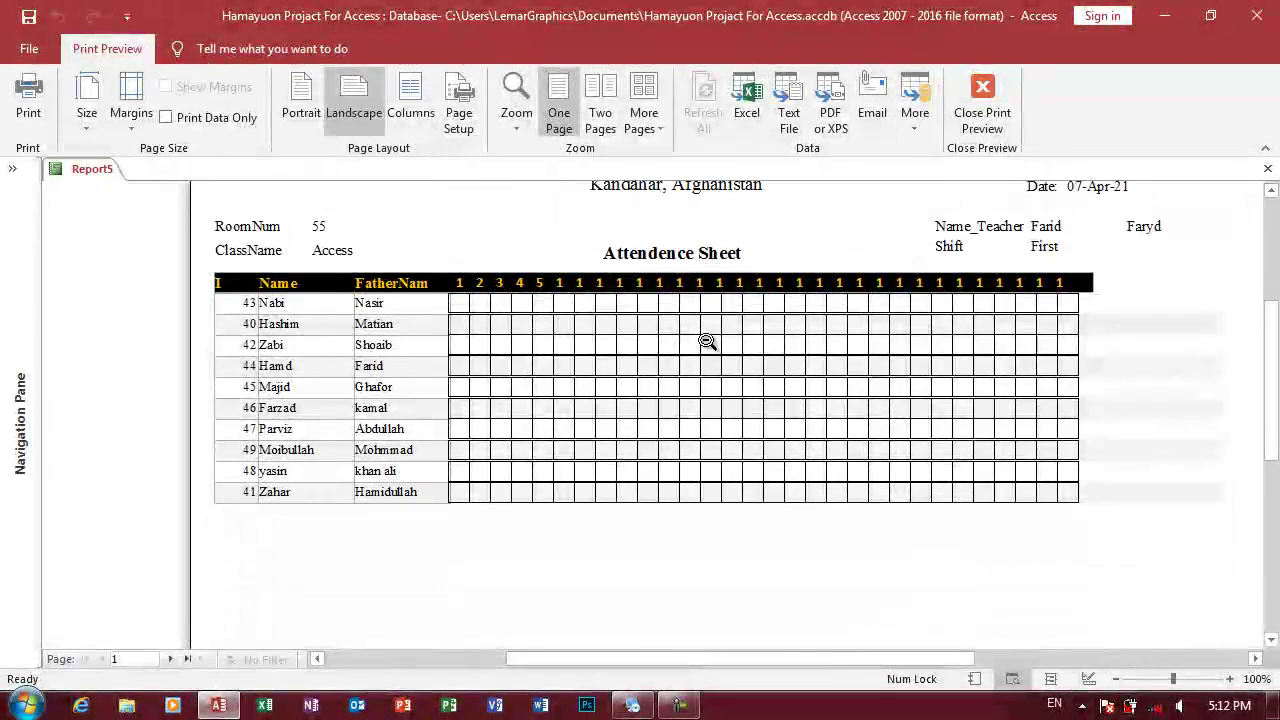
pyautogui.scroll(-2, 706, 341)
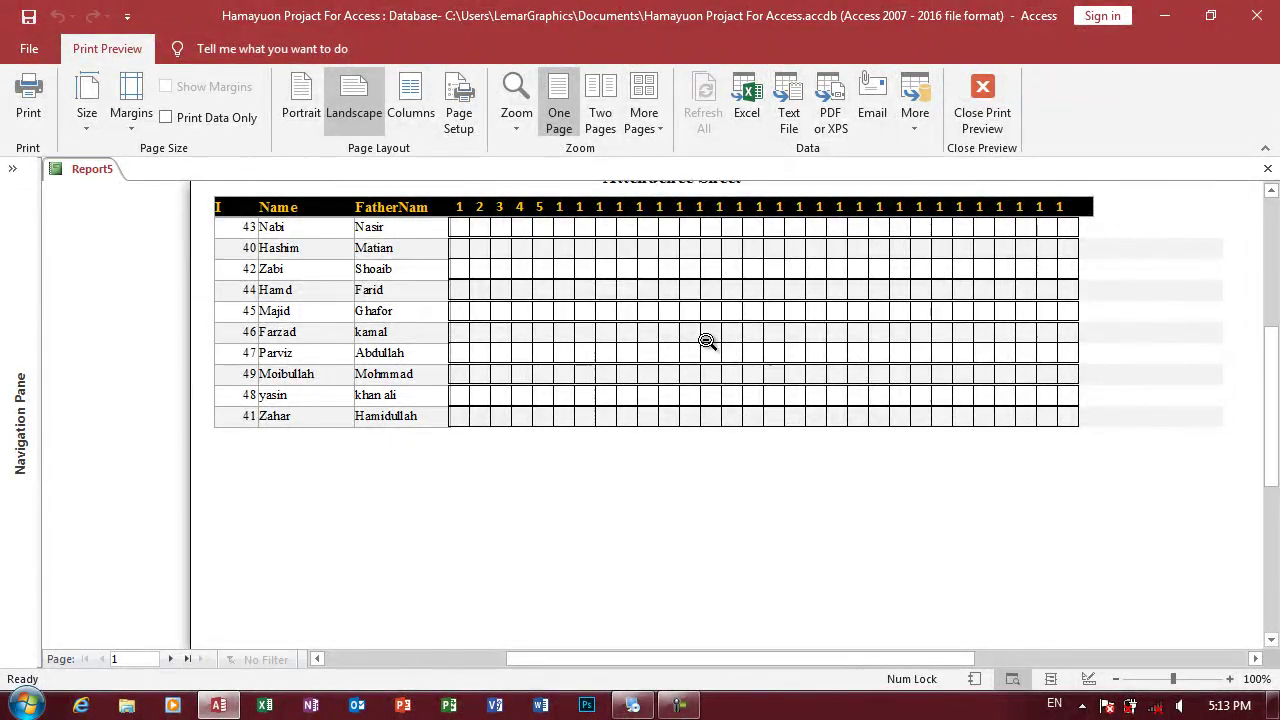
pyautogui.scroll(1, 706, 341)
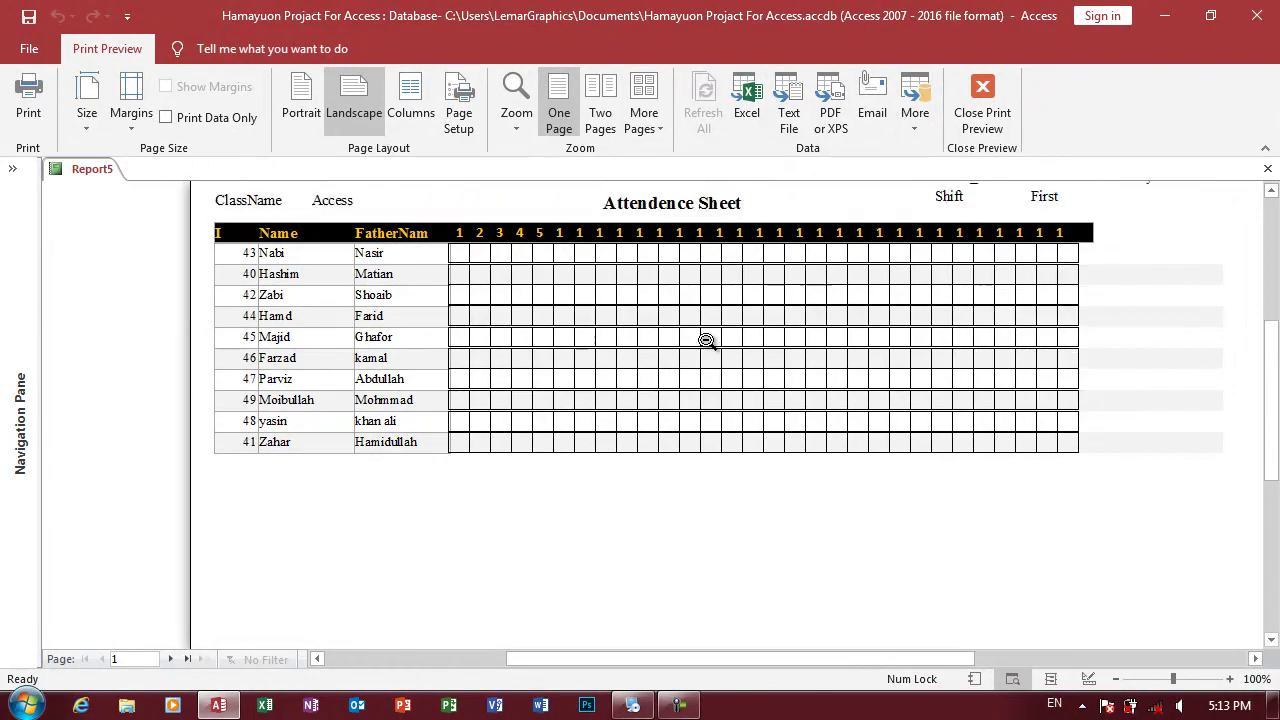
pyautogui.scroll(2, 574, 302)
pyautogui.click(706, 358)
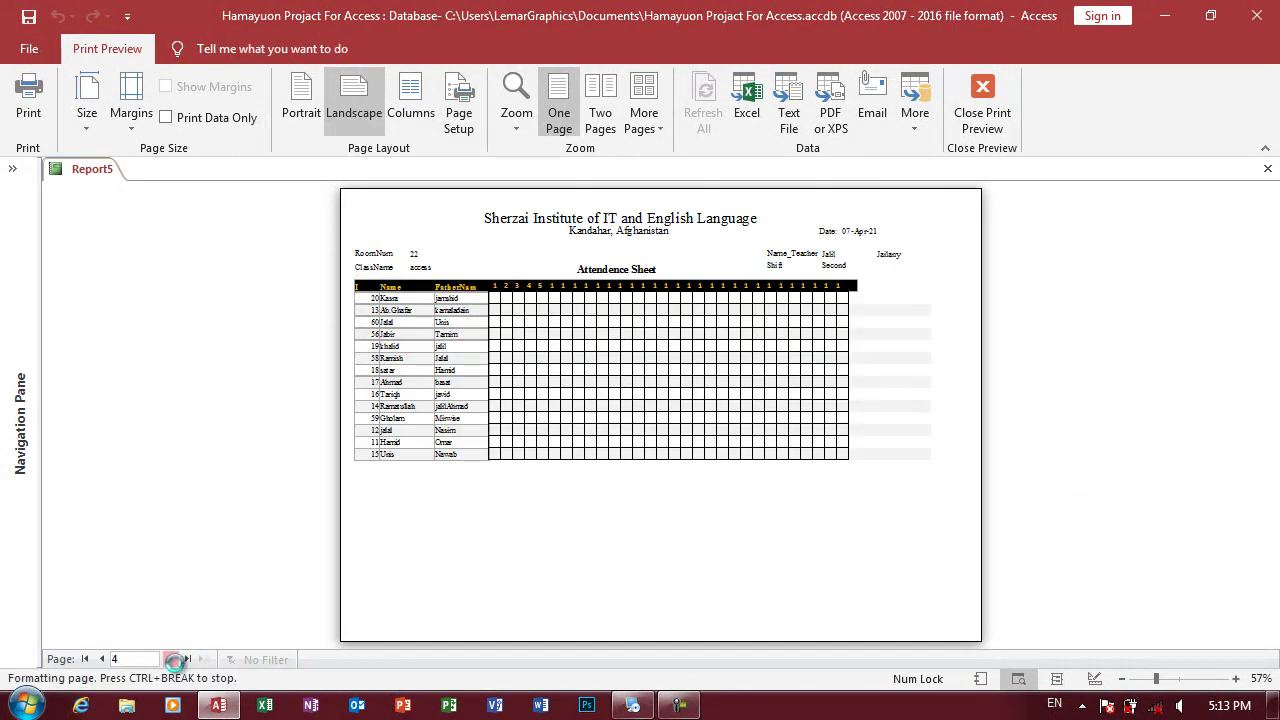
pyautogui.click(460, 332)
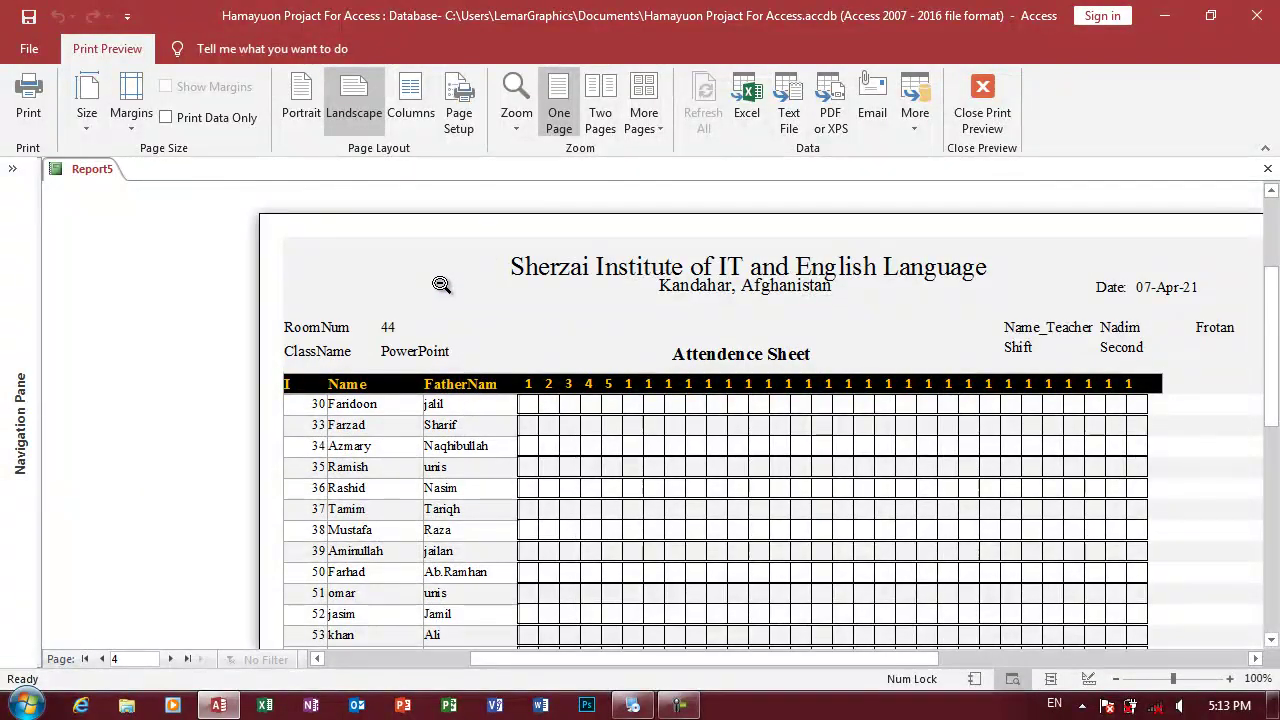
pyautogui.rightClick(443, 283)
pyautogui.click(480, 331)
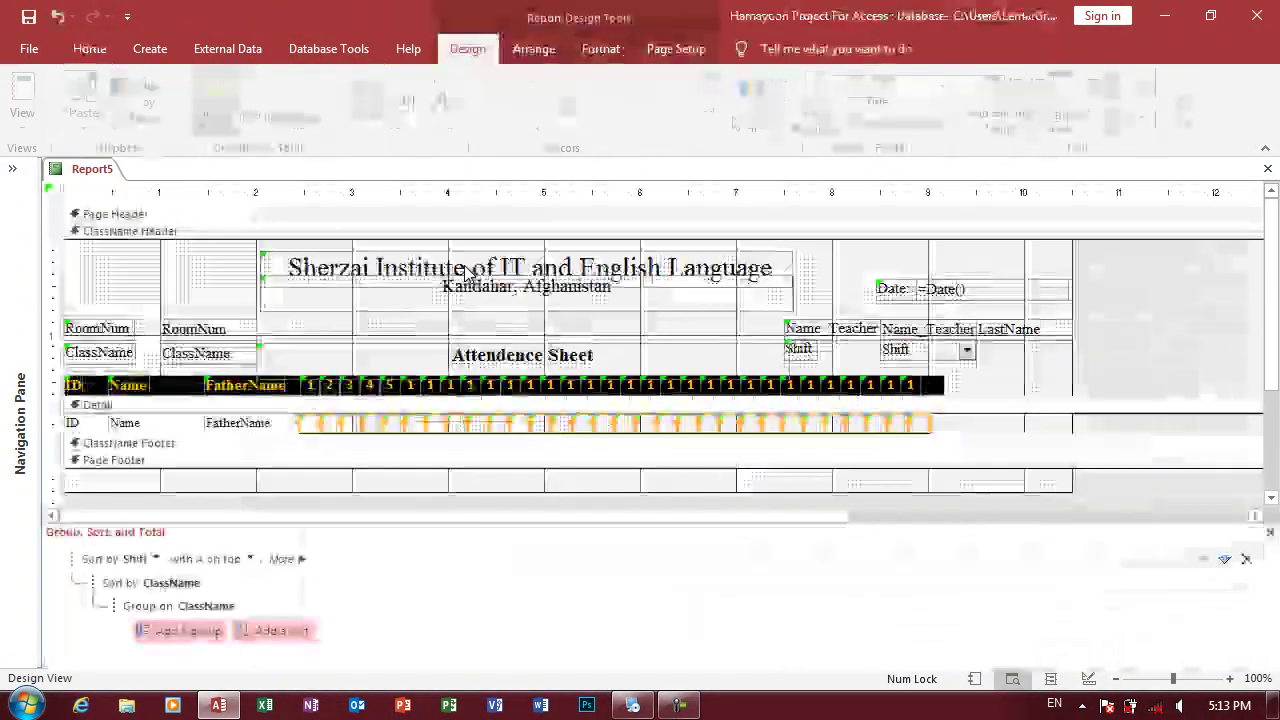
# - Set Alternate Fill/Back Color to None for the ClassName Header and Detail sections
pyautogui.rightClick(218, 241)
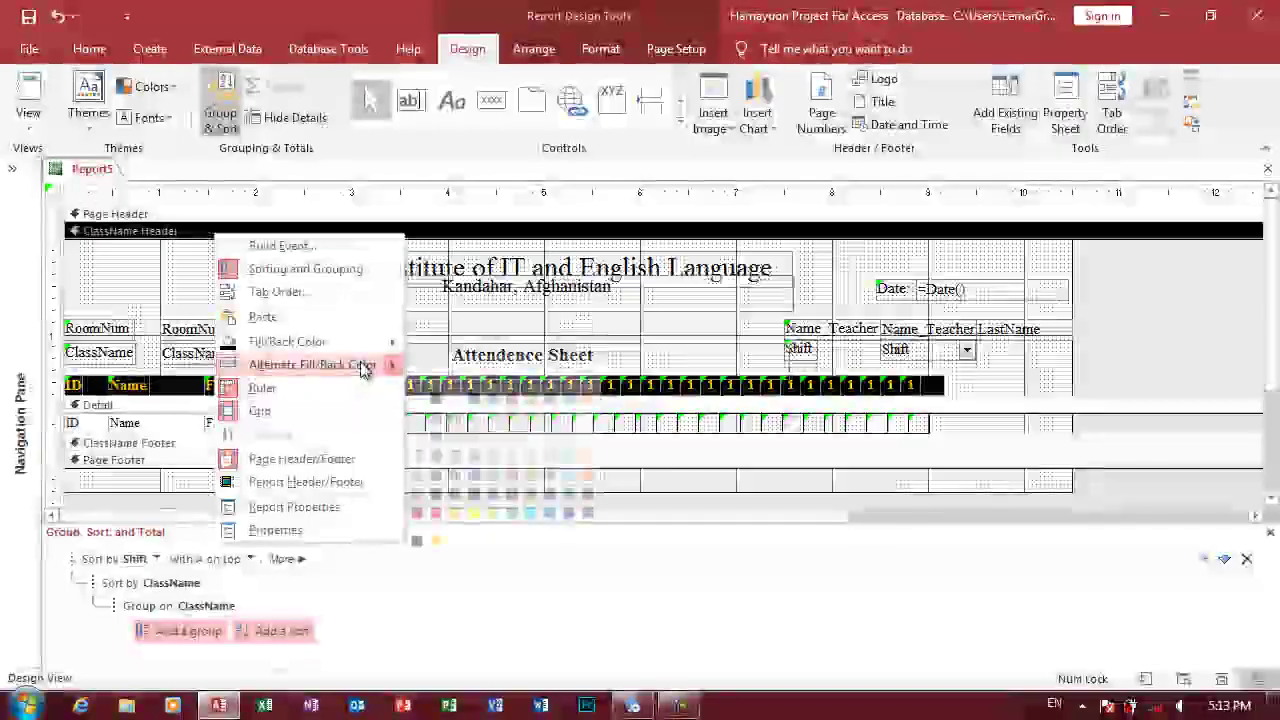
pyautogui.moveTo(365, 364)
pyautogui.click(474, 380)
pyautogui.rightClick(140, 408)
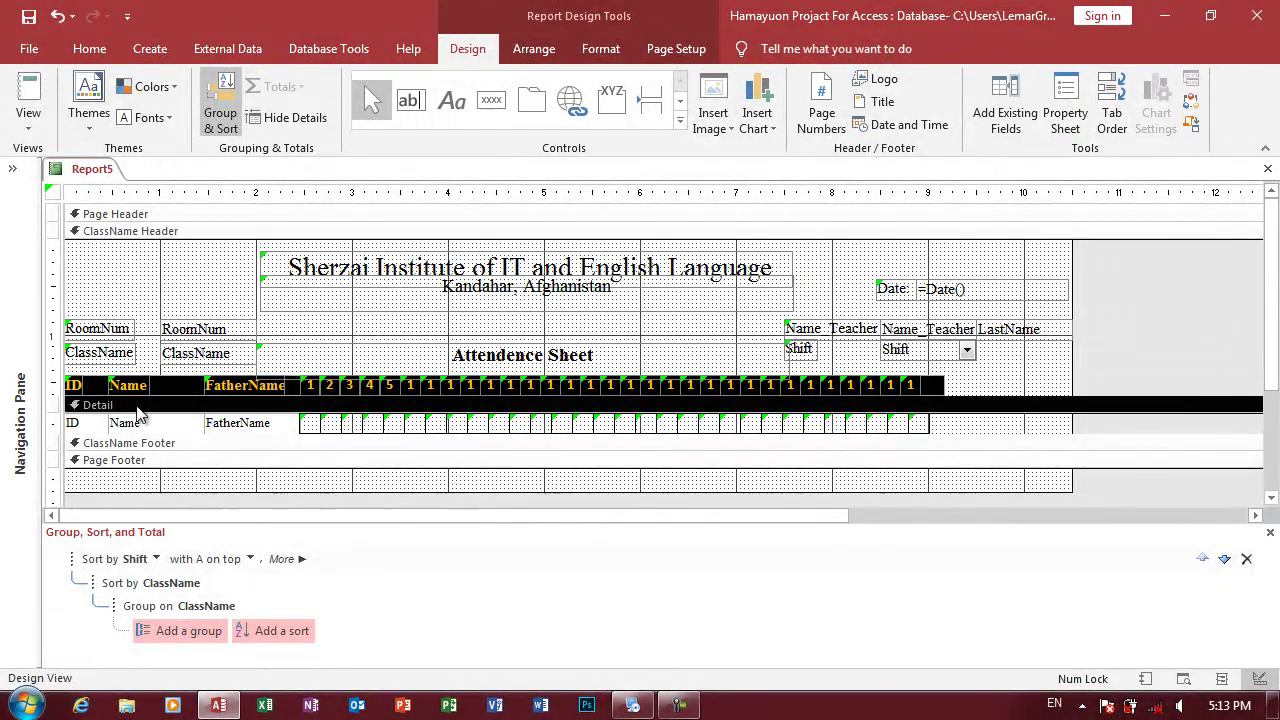
pyautogui.moveTo(293, 226)
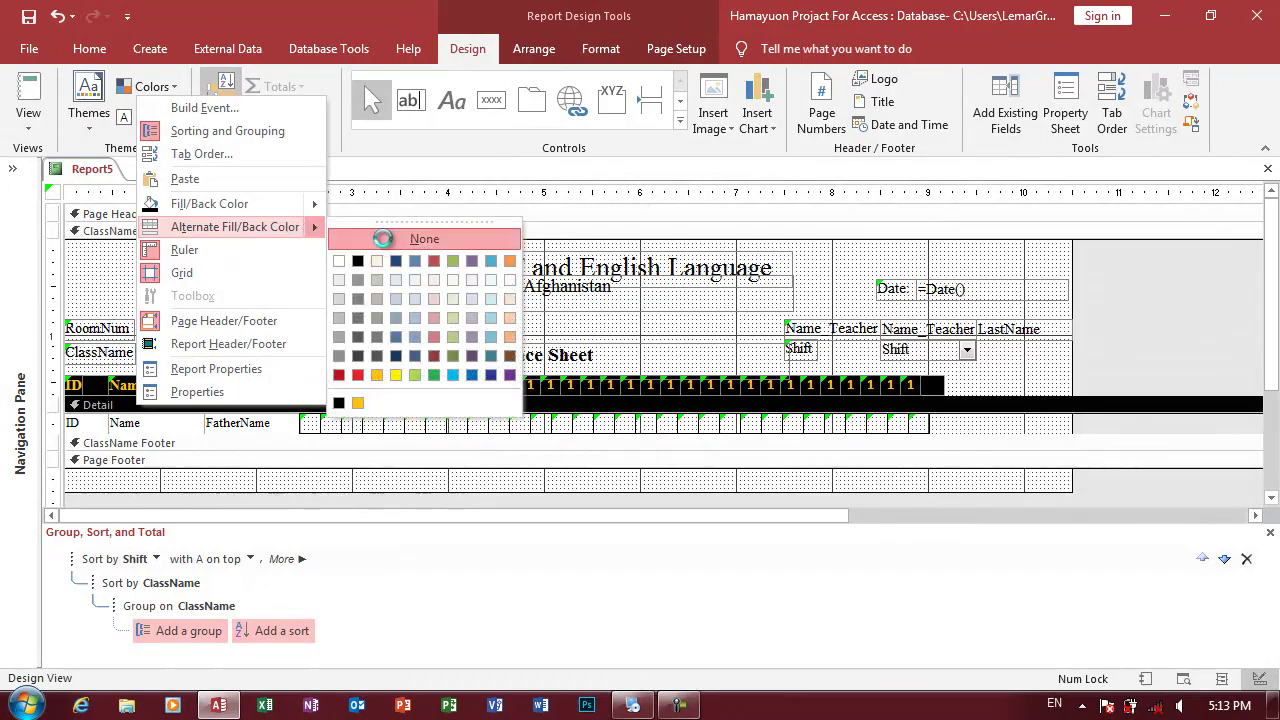
pyautogui.click(424, 239)
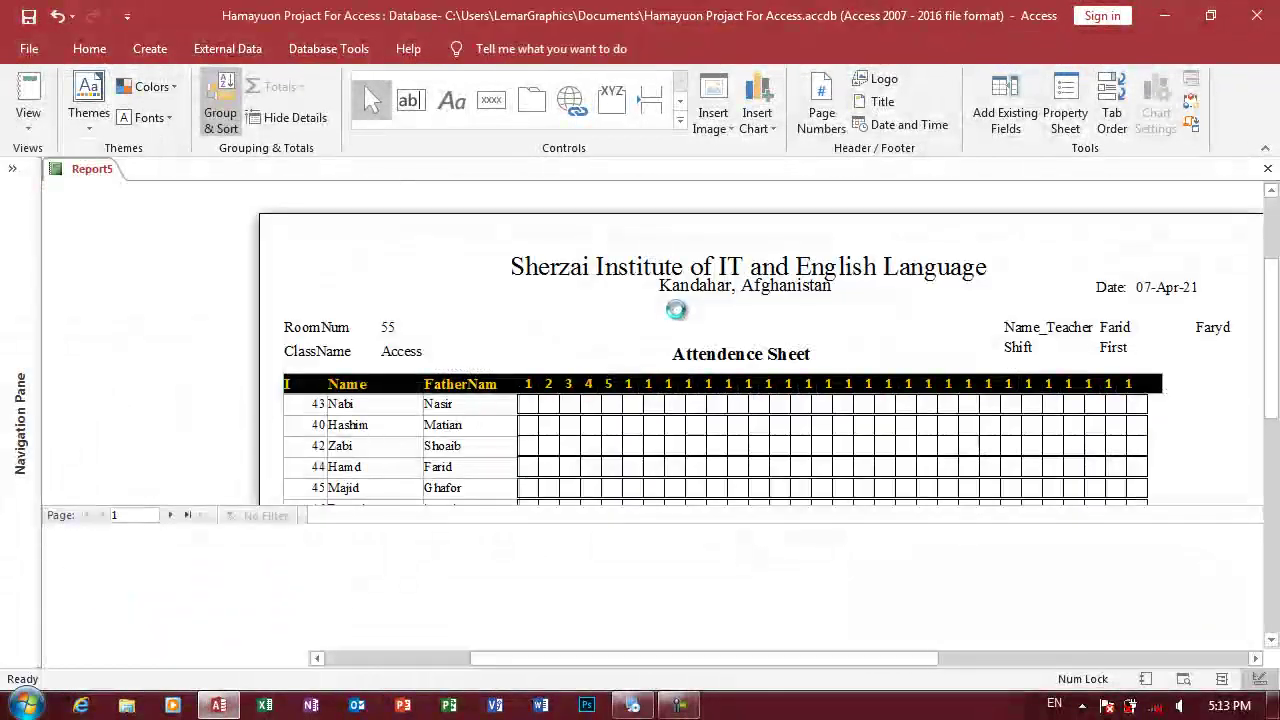
# - Preview the report zoomed in and out, then close Print Preview
pyautogui.click(596, 436)
pyautogui.click(641, 413)
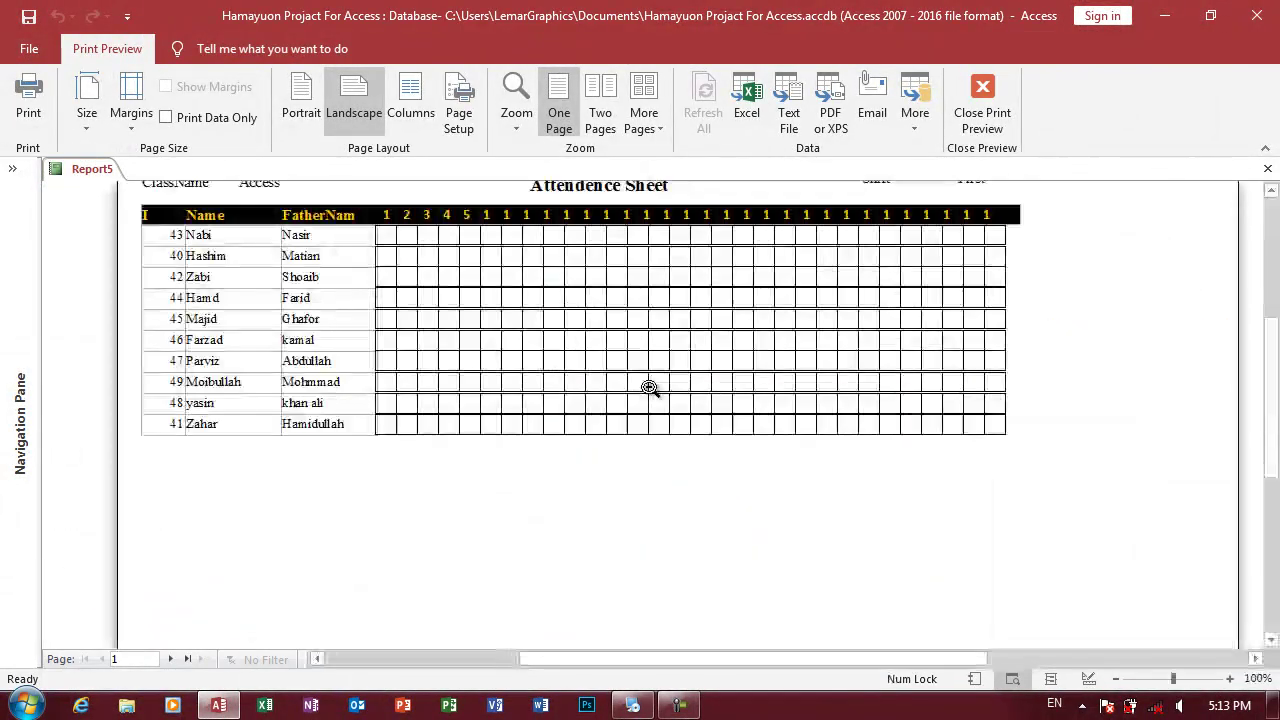
pyautogui.click(651, 387)
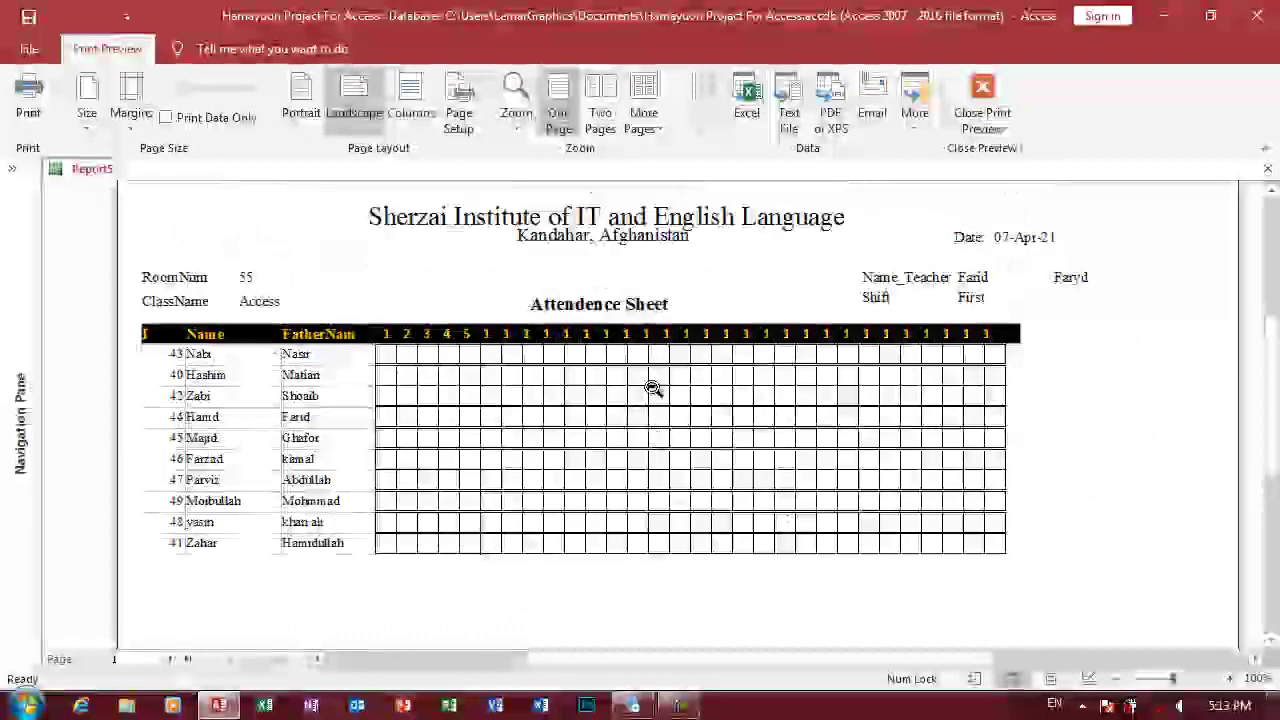
pyautogui.click(651, 387)
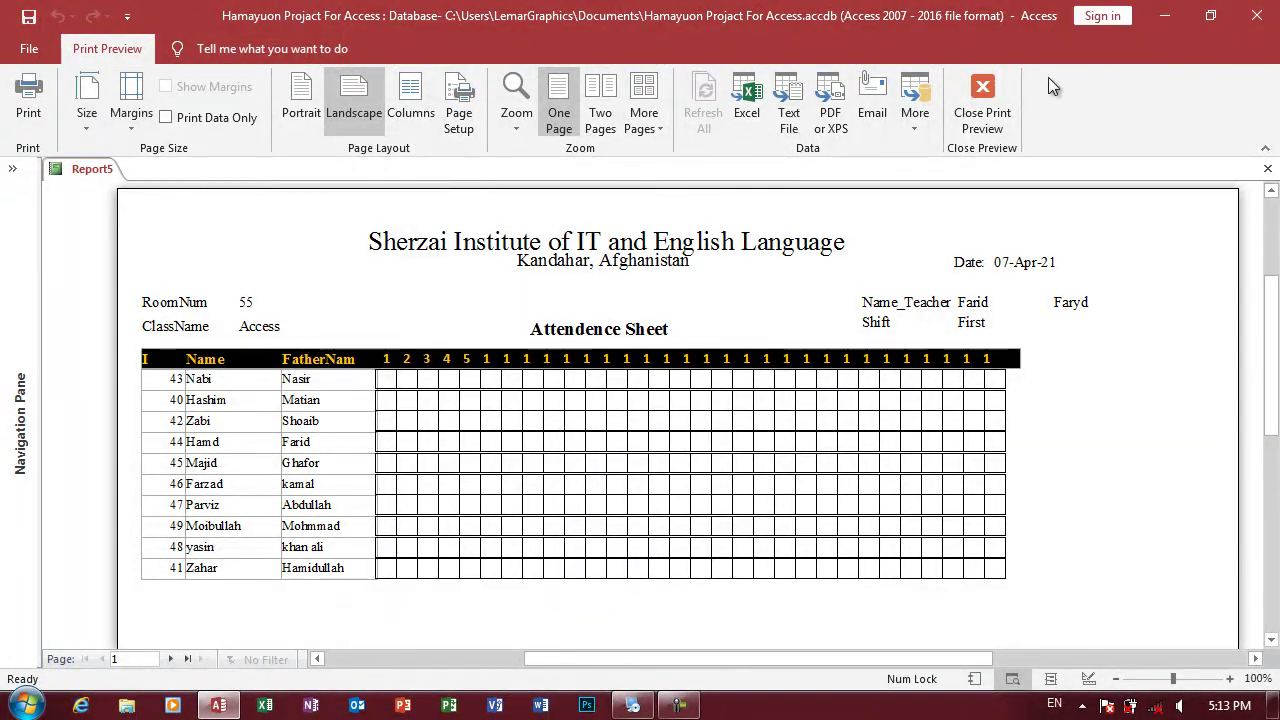
pyautogui.click(975, 125)
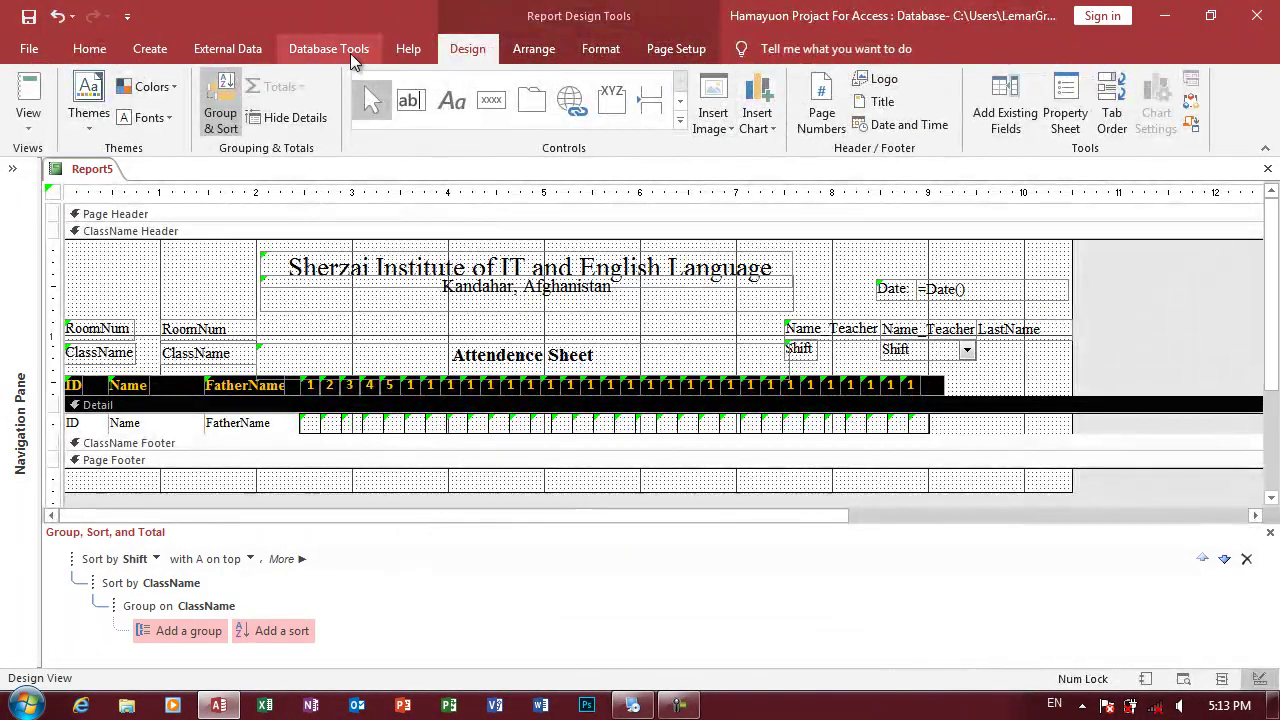
pyautogui.click(335, 49)
pyautogui.click(220, 112)
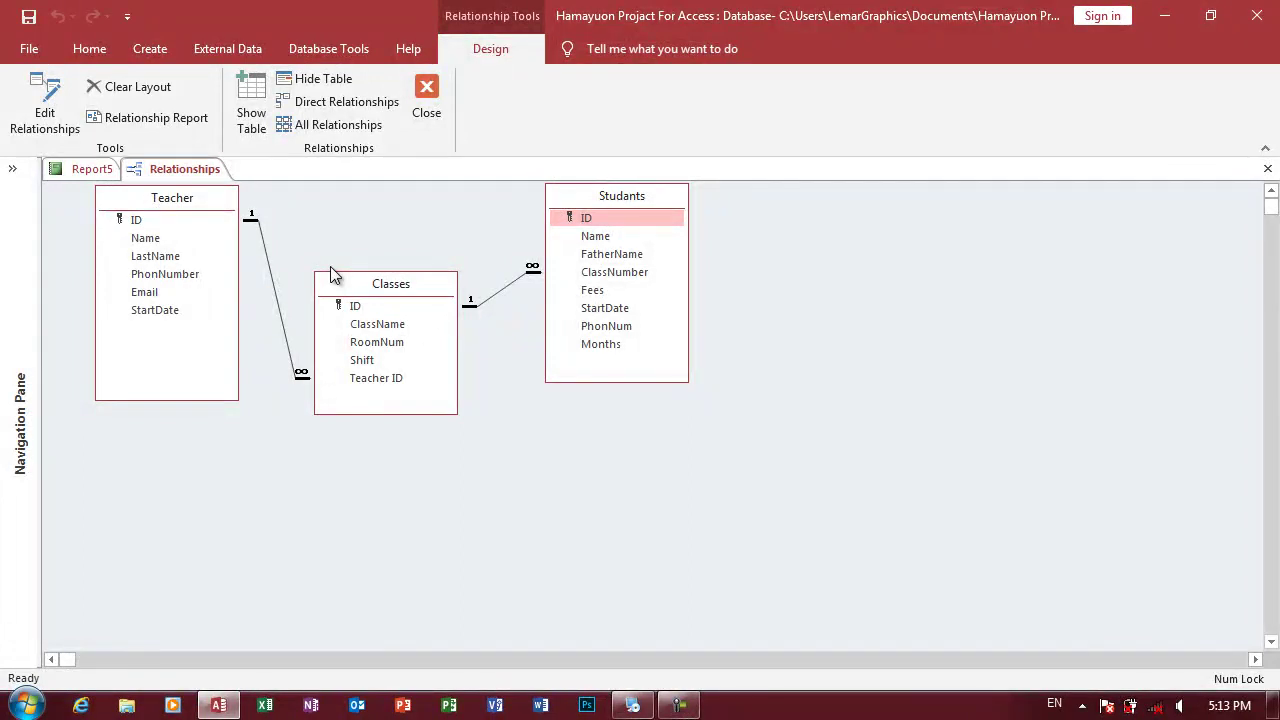
pyautogui.hotkey('ctrl', 'w')
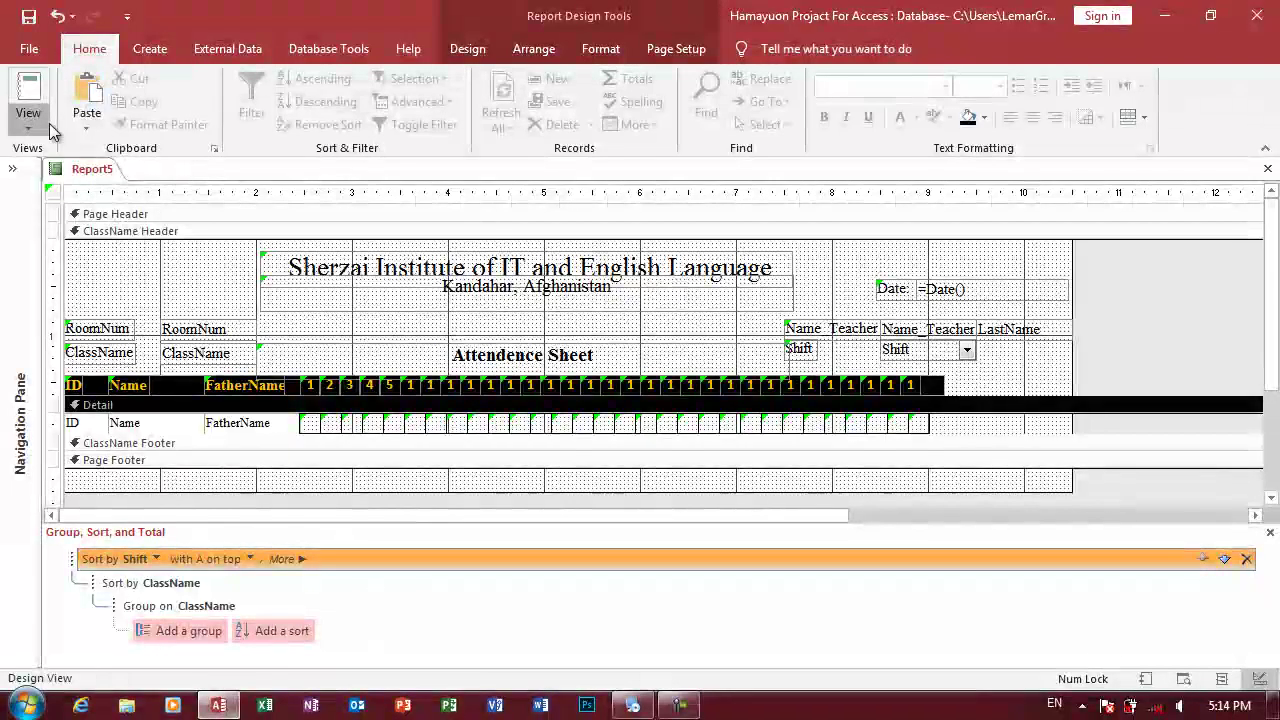
# - Page through Report5's class pages in Print Preview and save it as Report5
pyautogui.click(28, 127)
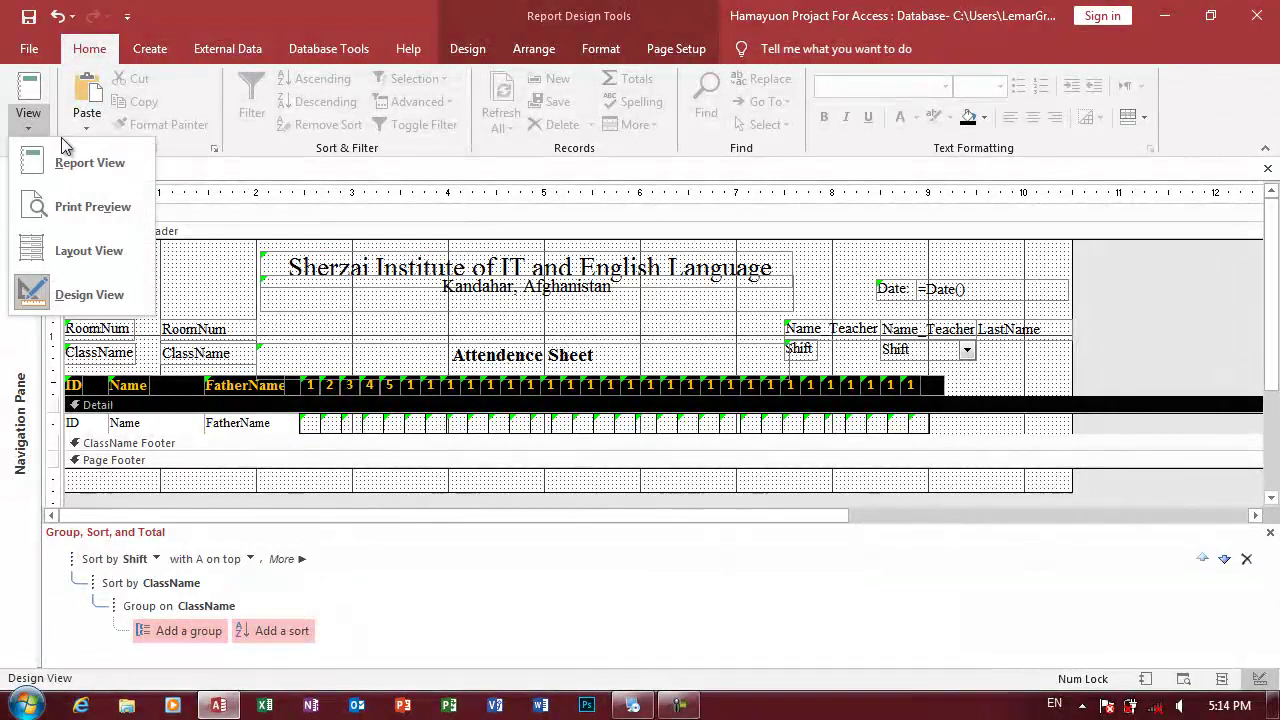
pyautogui.click(80, 206)
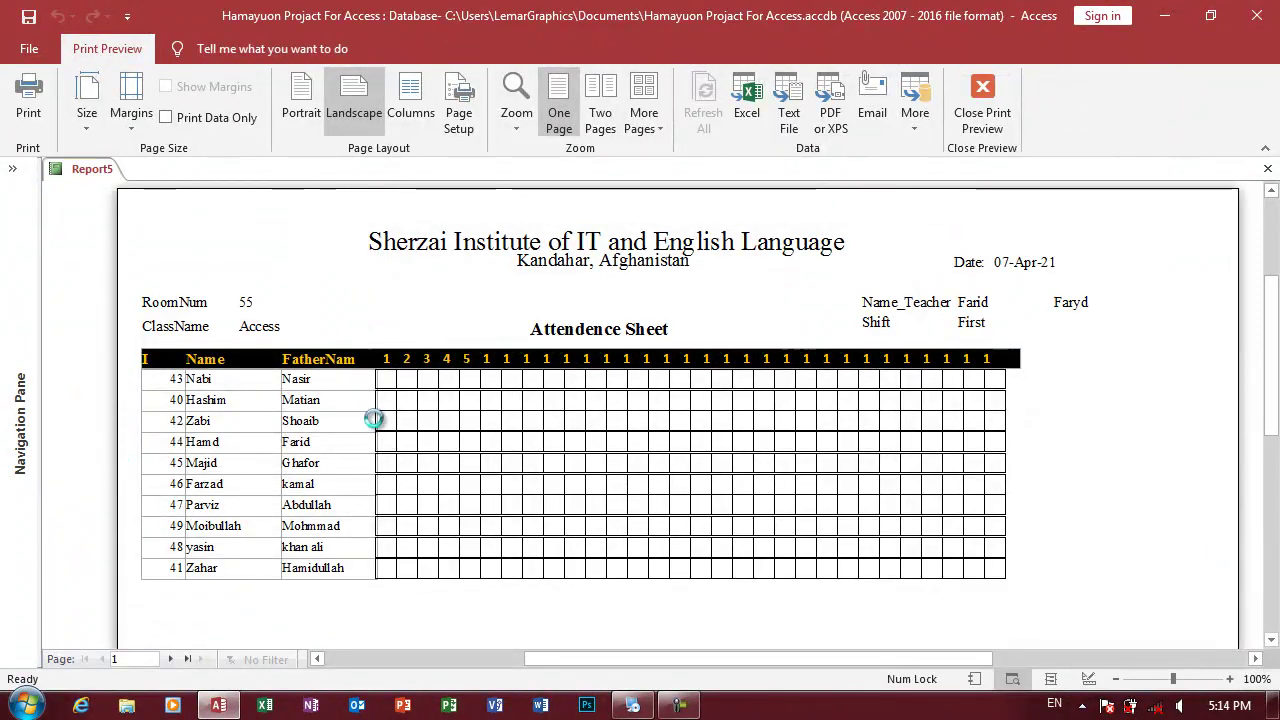
pyautogui.click(171, 659)
pyautogui.click(171, 659)
pyautogui.click(171, 659)
pyautogui.click(171, 659)
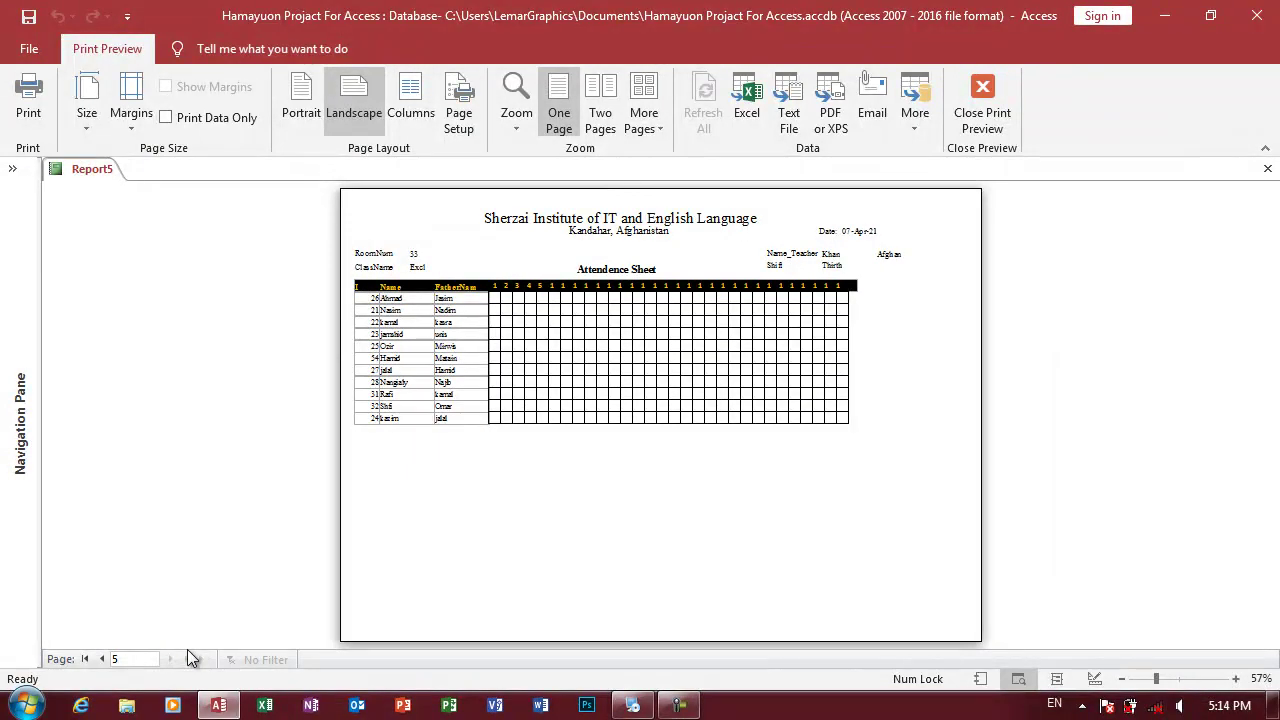
pyautogui.hotkey('ctrl', 's')
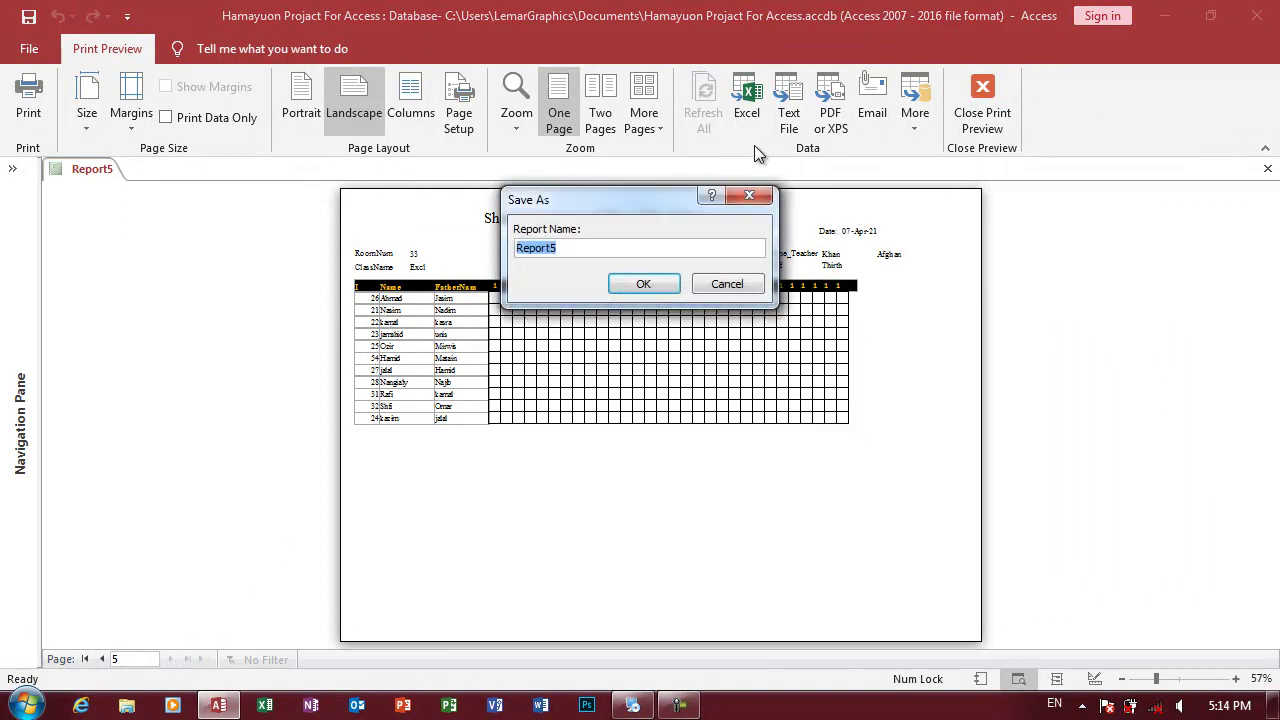
pyautogui.click(648, 284)
# - Close Report5, copy it in the Navigation Pane and paste the duplicate as 'One Att'
pyautogui.click(22, 192)
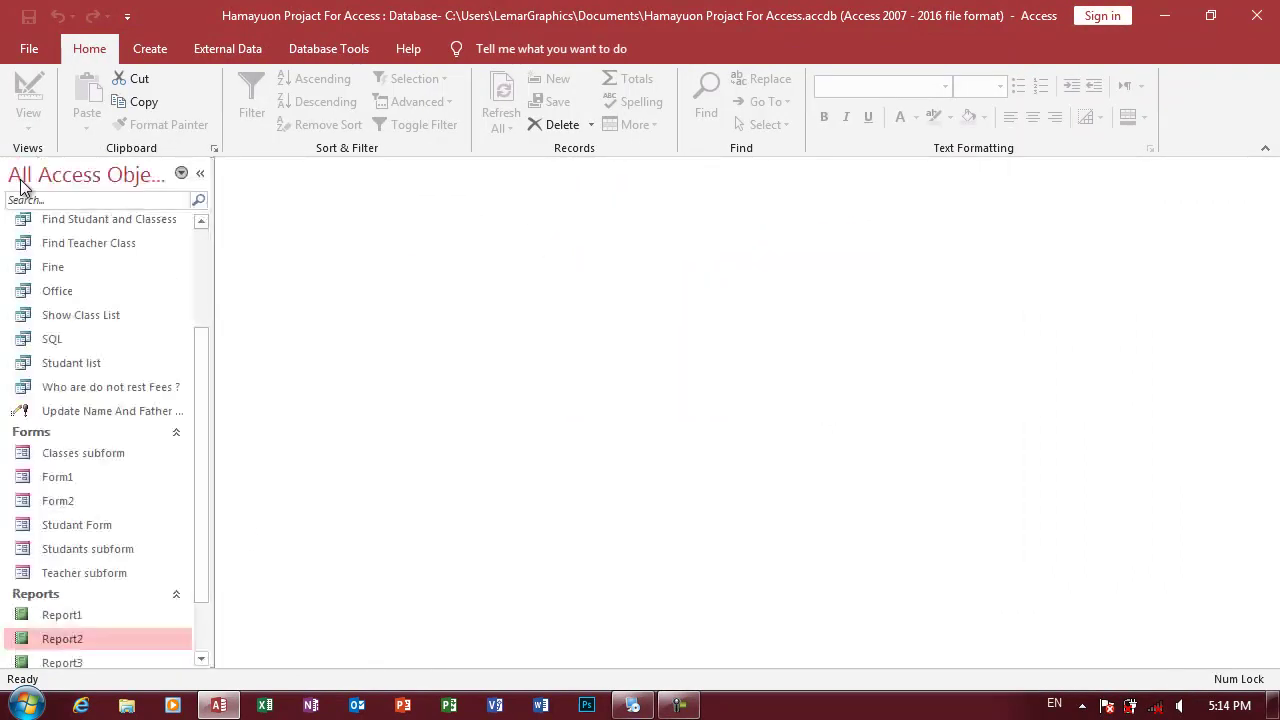
pyautogui.scroll(-2, 135, 460)
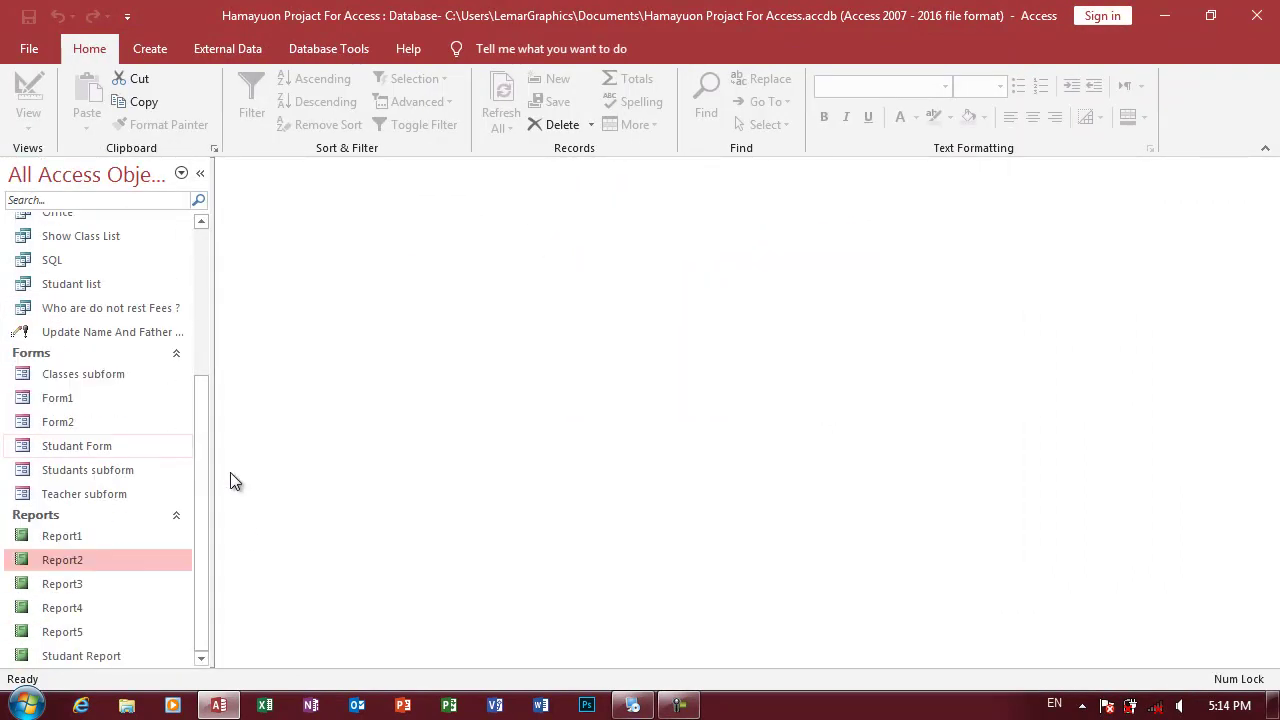
pyautogui.doubleClick(95, 631)
pyautogui.hotkey('ctrl', 'c')
pyautogui.hotkey('ctrl', 'v')
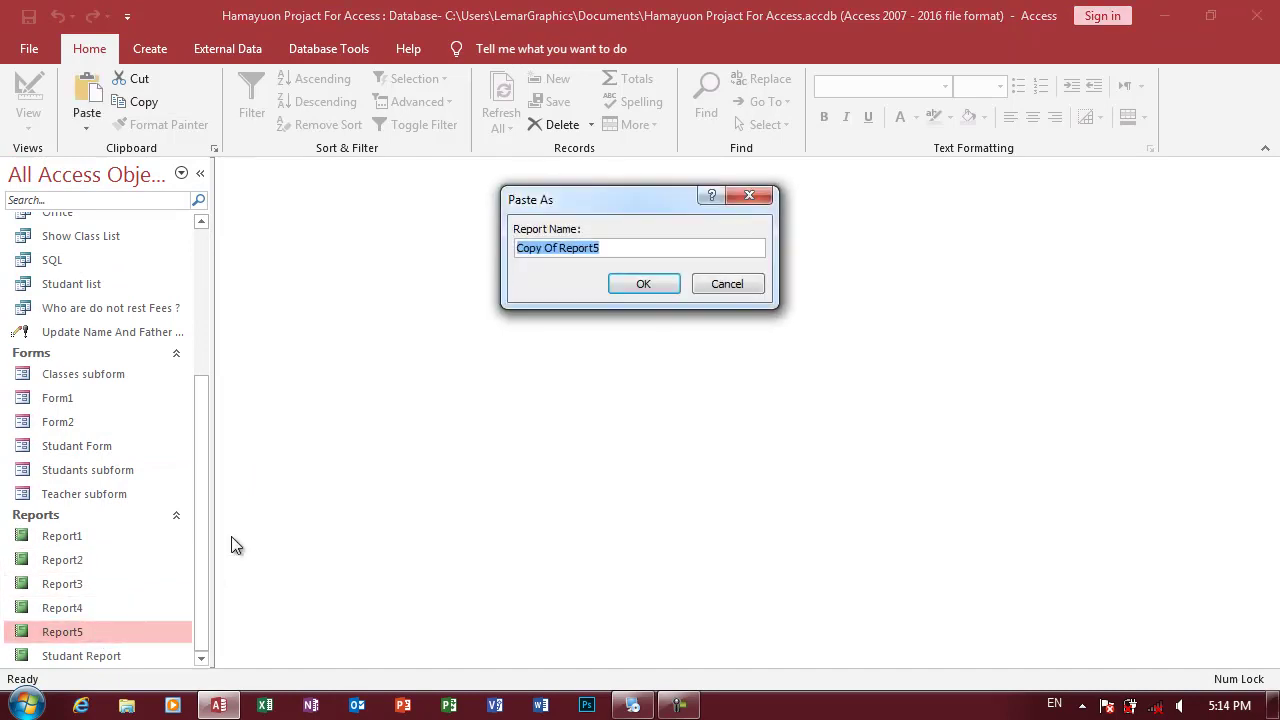
pyautogui.write('O')
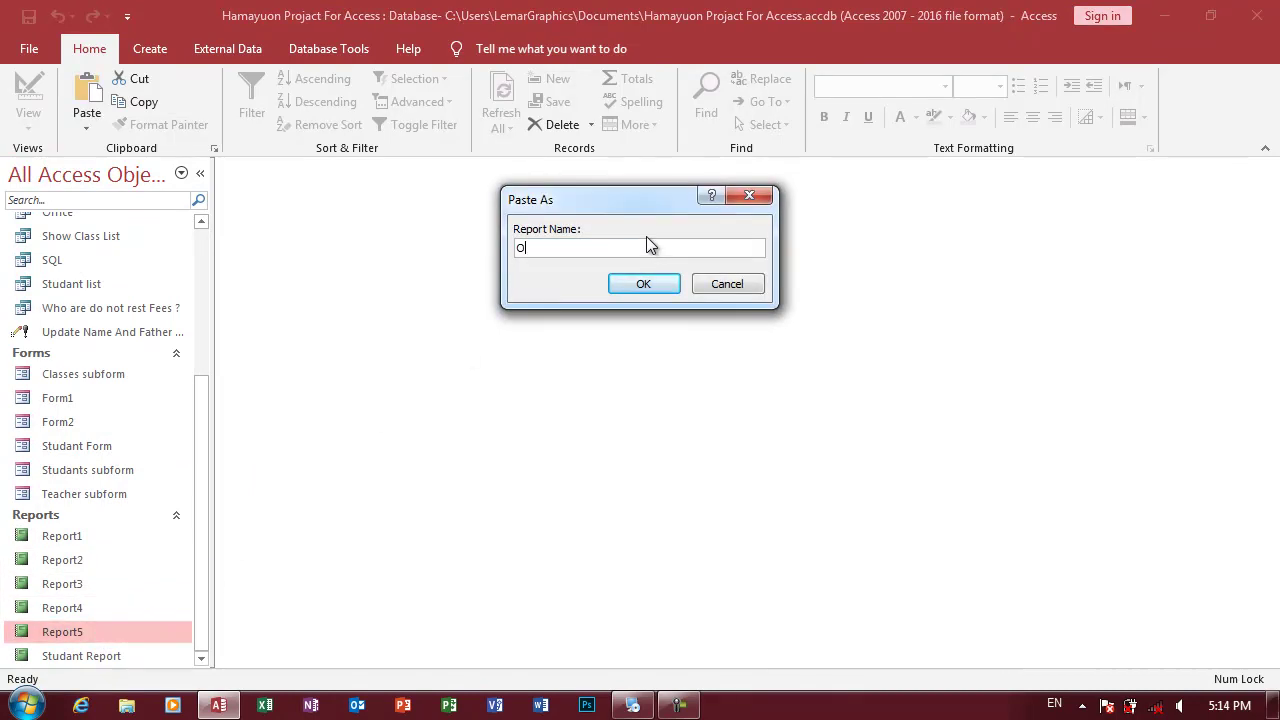
pyautogui.write('ne 4th')
pyautogui.press('Return')
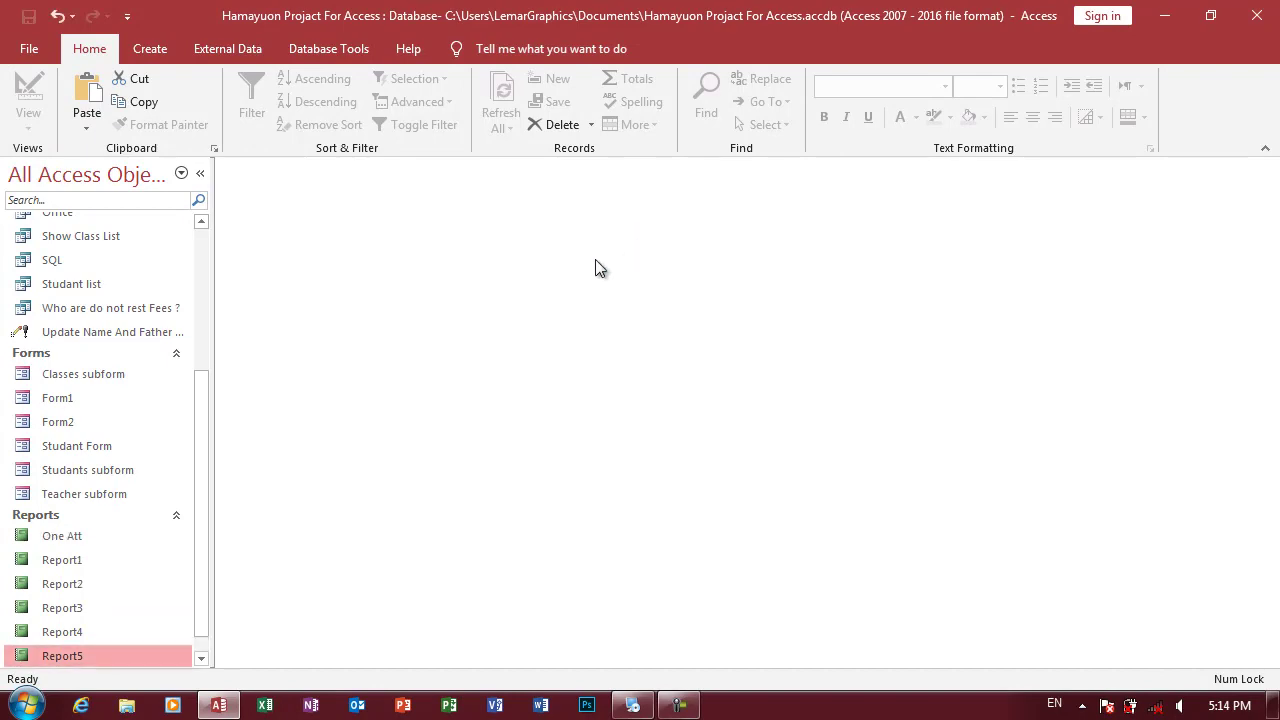
pyautogui.click(71, 536)
pyautogui.rightClick(72, 536)
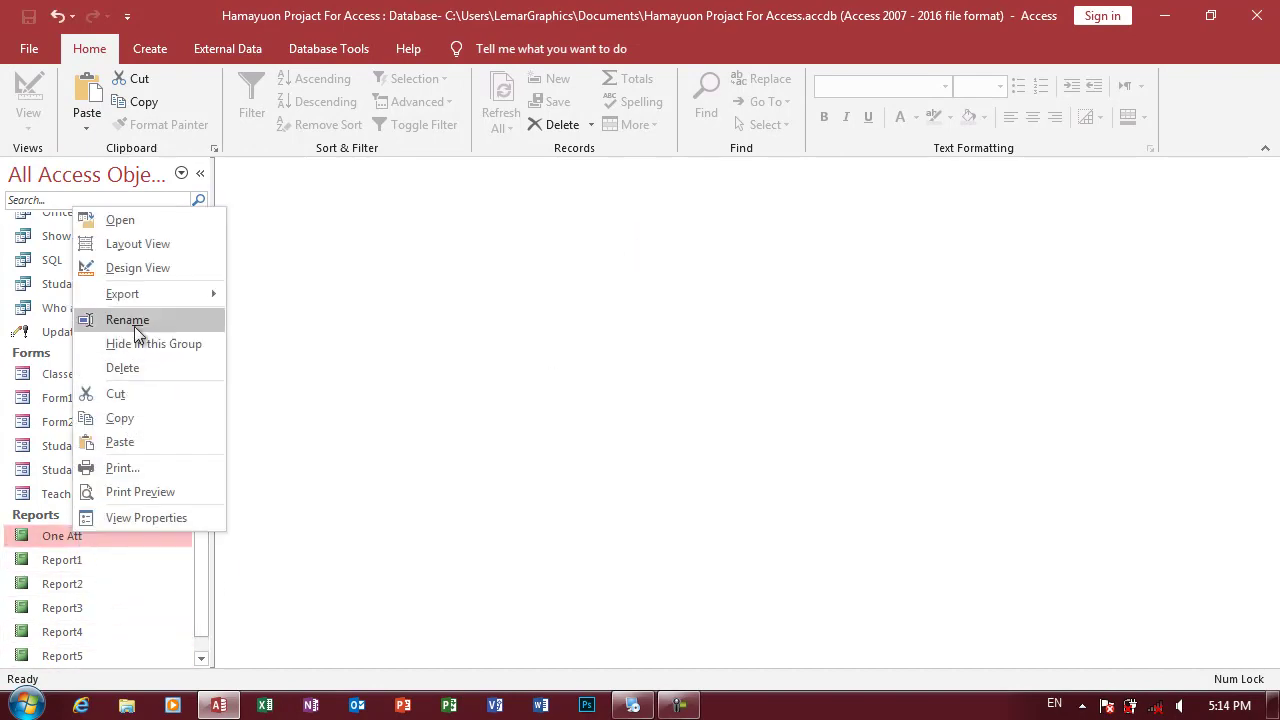
# - In One Att's Record Source query, add [Enter Class Name] as the ClassName criterion, then close the builder
pyautogui.click(140, 270)
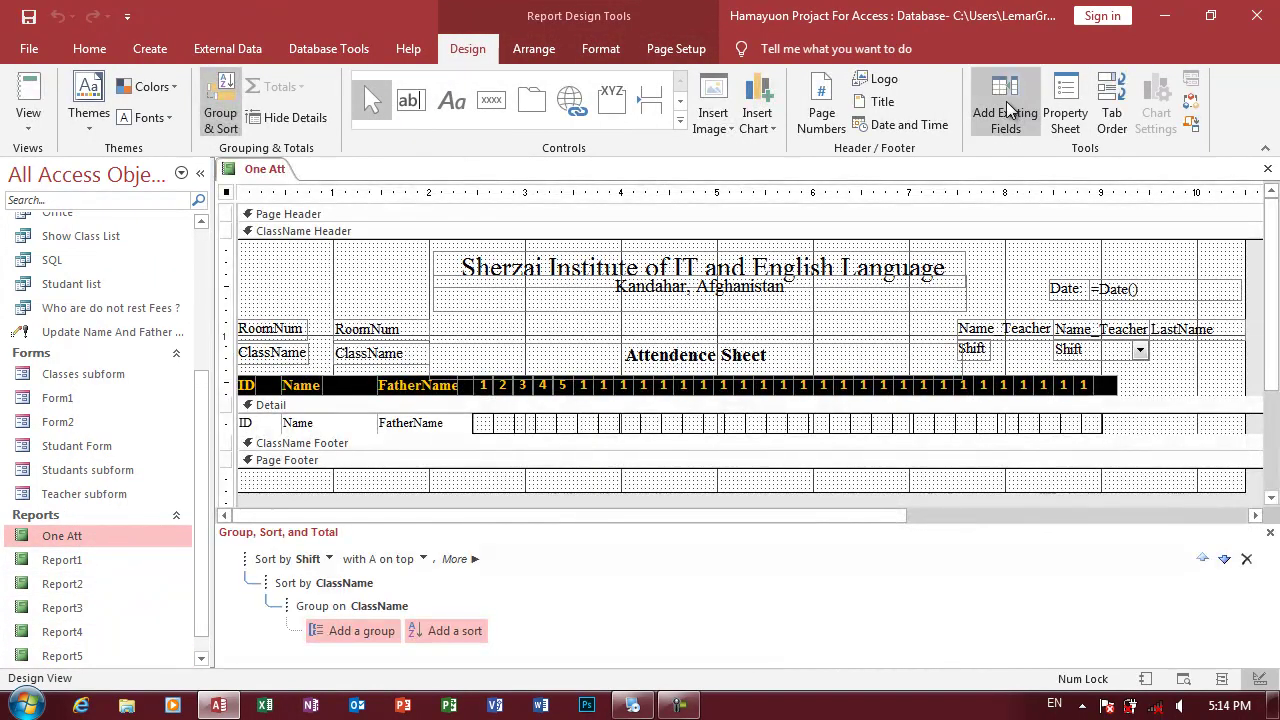
pyautogui.click(1005, 105)
pyautogui.click(1065, 105)
pyautogui.click(1016, 270)
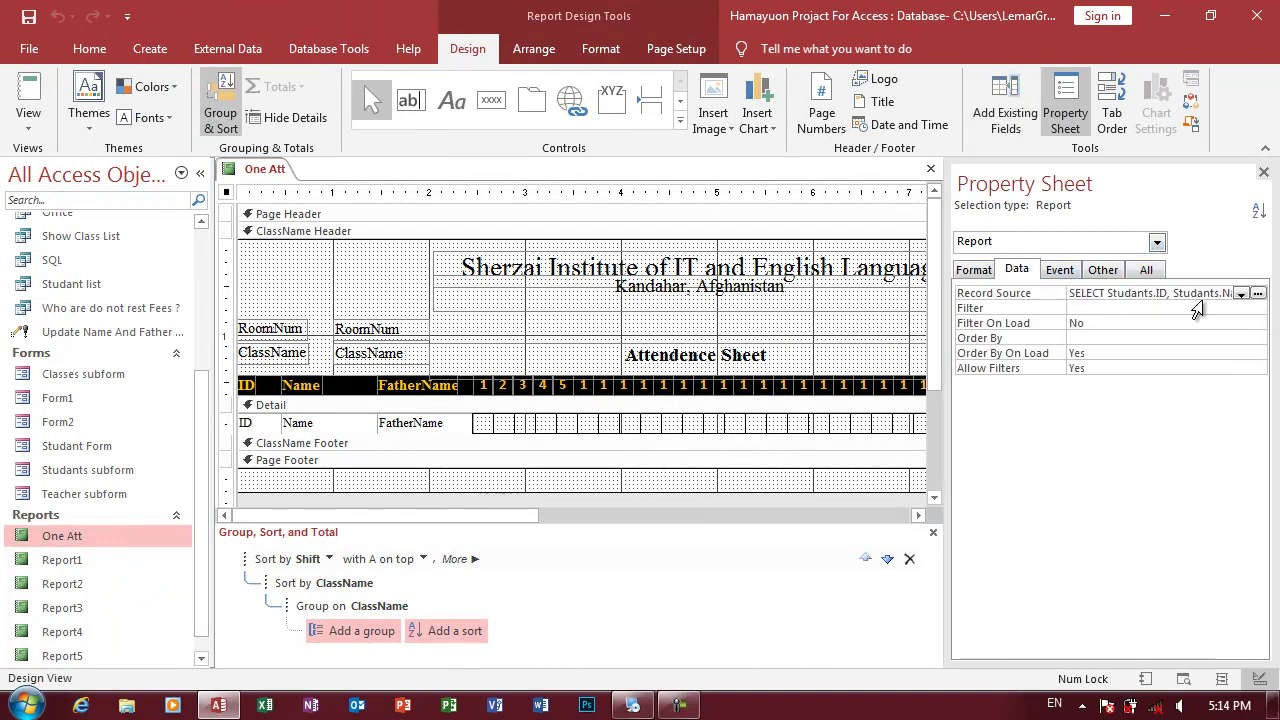
pyautogui.click(1258, 298)
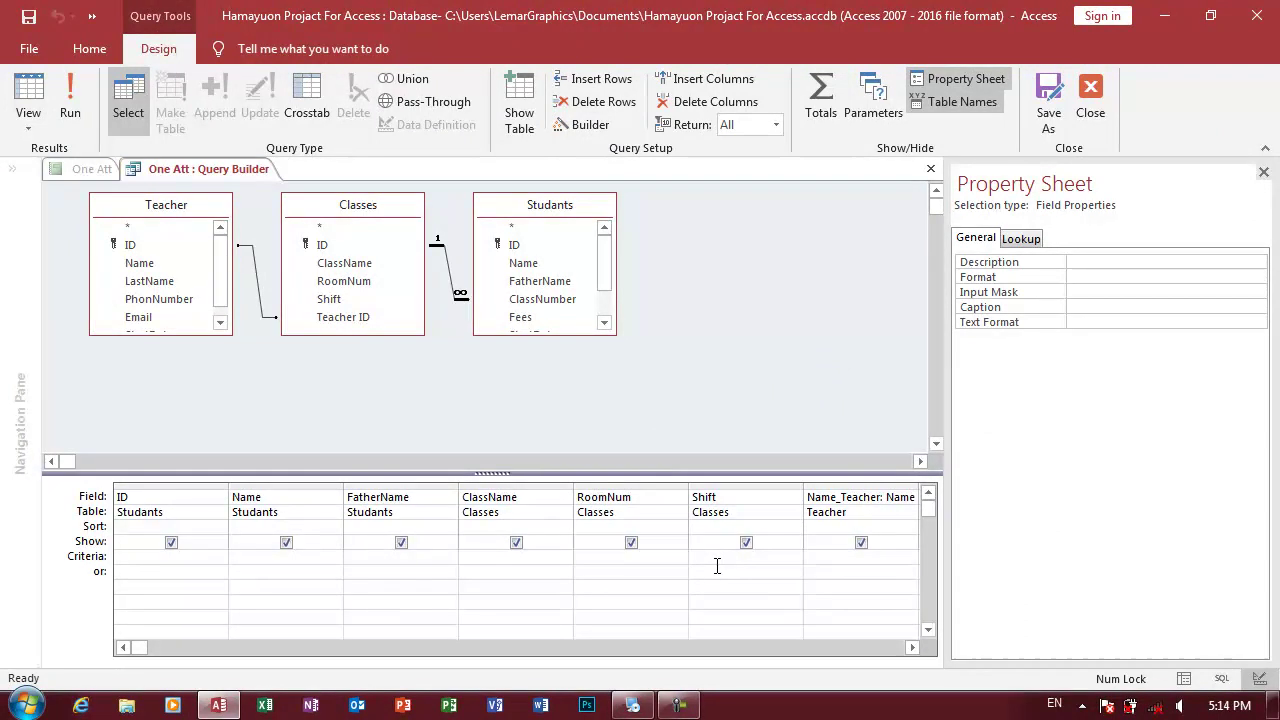
pyautogui.click(911, 647)
pyautogui.click(911, 647)
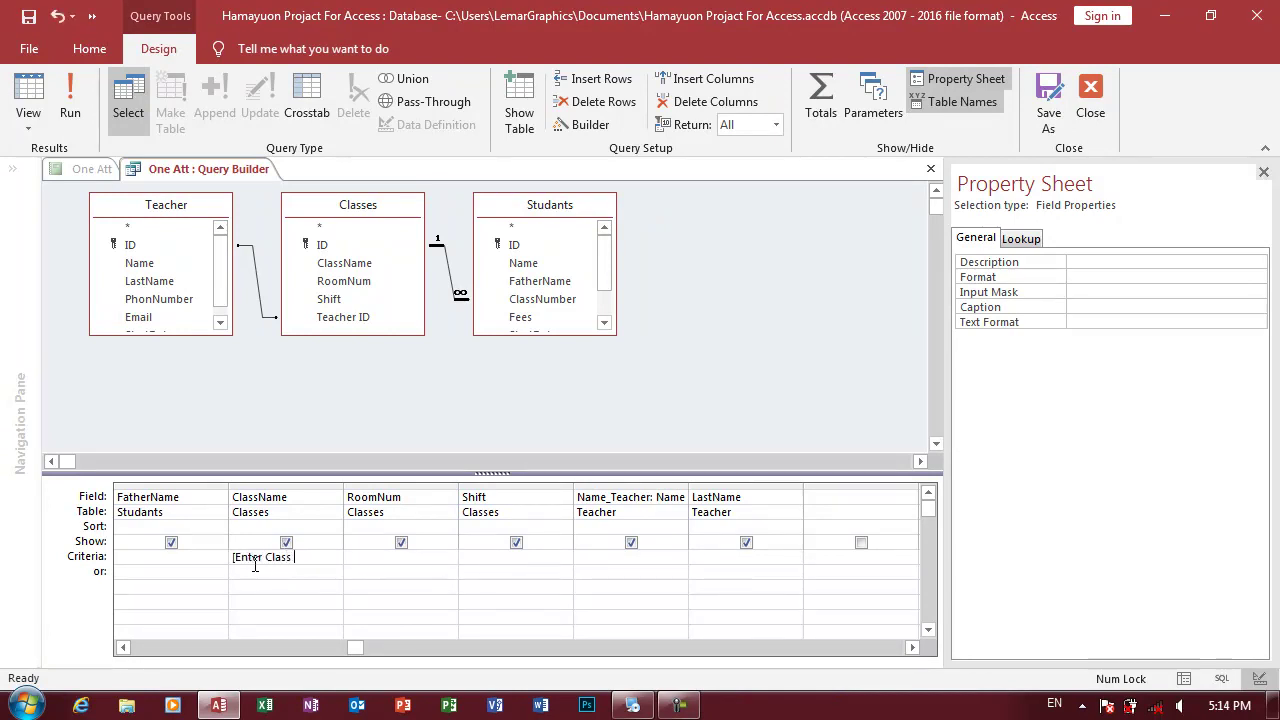
pyautogui.write('e]')
pyautogui.hotkey('ctrl', 'w')
pyautogui.hotkey('ctrl', 'w')
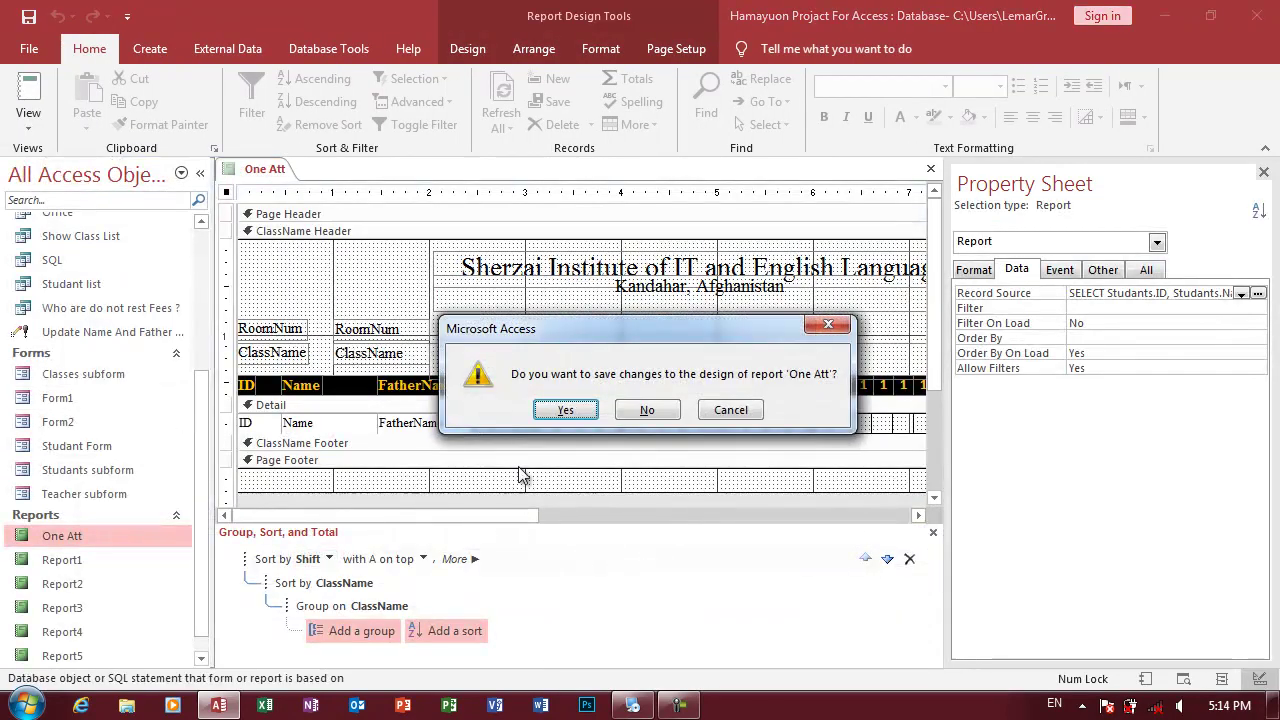
# - Save the One Att design, then open and scroll through Report5 for comparison before closing it
pyautogui.click(565, 409)
pyautogui.click(58, 656)
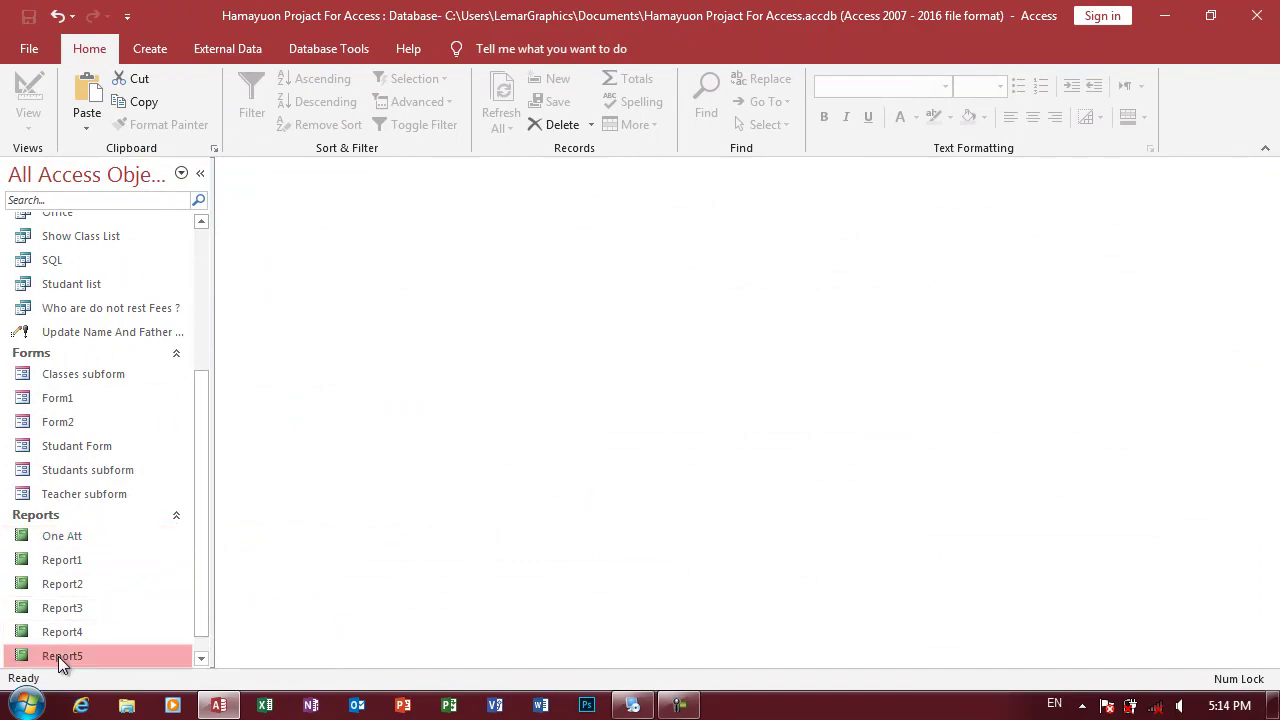
pyautogui.doubleClick(58, 656)
pyautogui.scroll(-3, 557, 475)
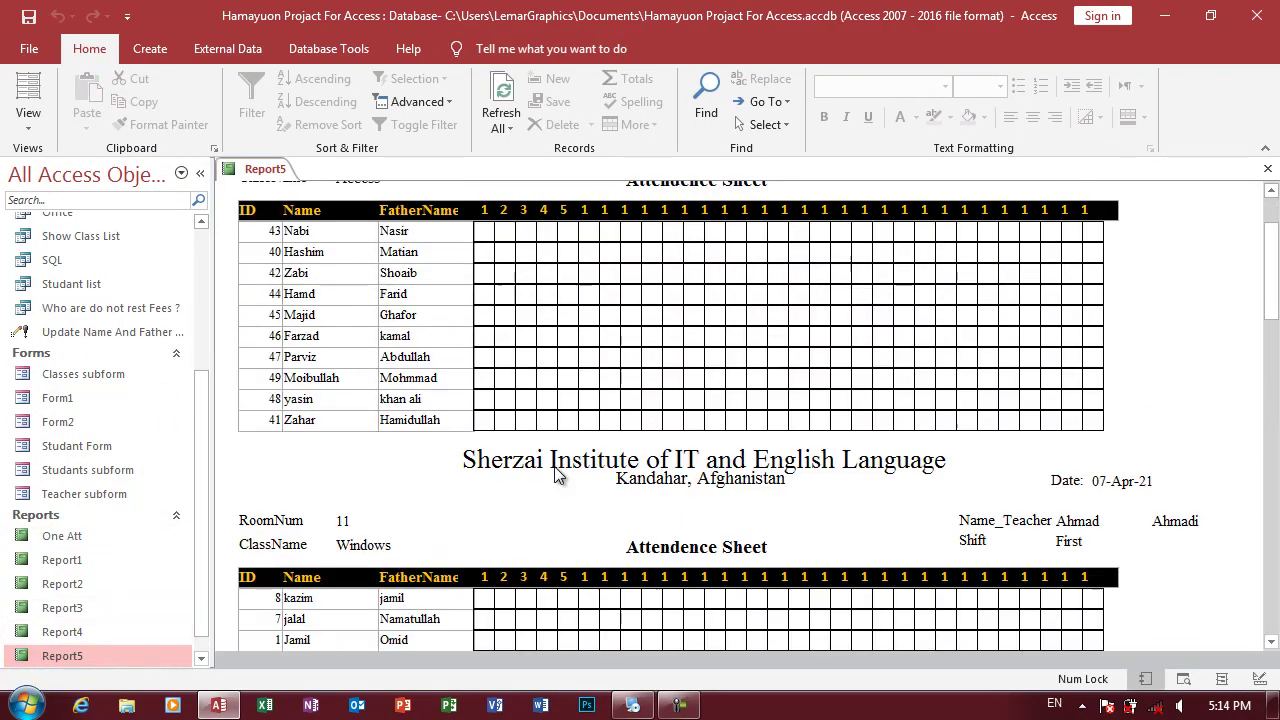
pyautogui.scroll(-1, 557, 475)
pyautogui.scroll(-5, 557, 475)
pyautogui.scroll(-3, 557, 475)
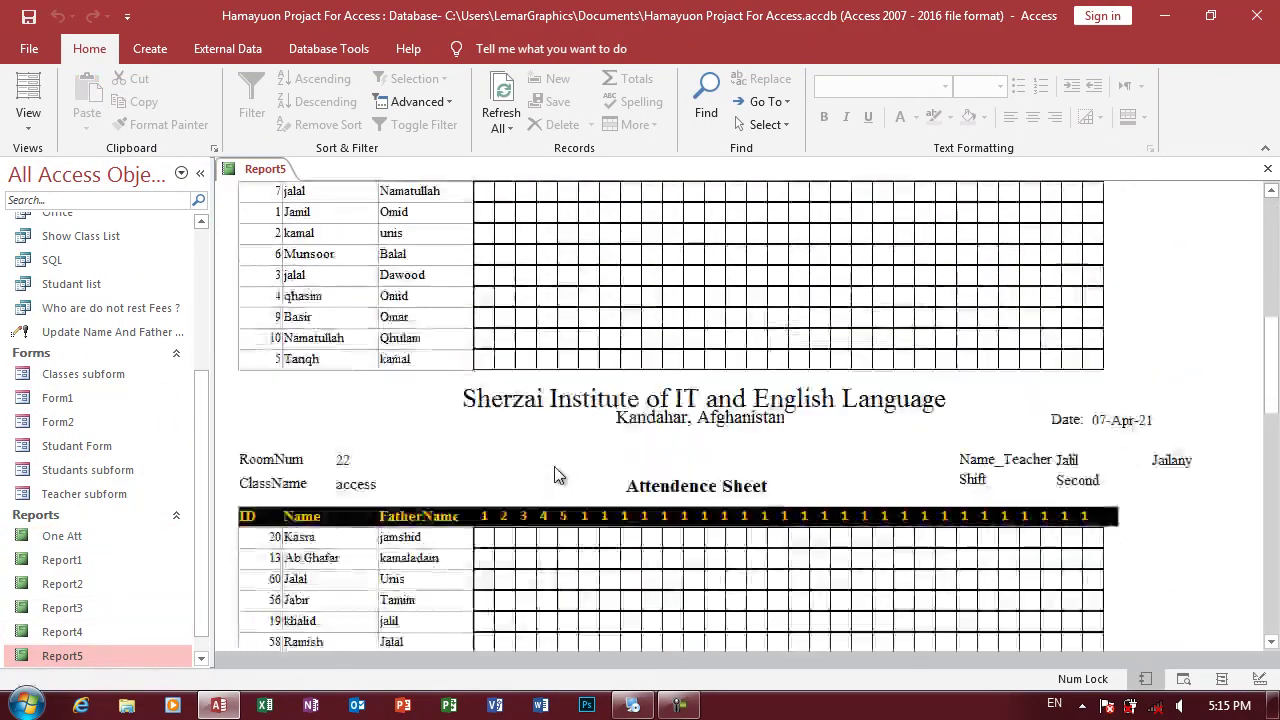
pyautogui.hotkey('ctrl', 'w')
# - Run One Att for the Windows class, then switch it back to Design View
pyautogui.click(89, 536)
pyautogui.write('Windows')
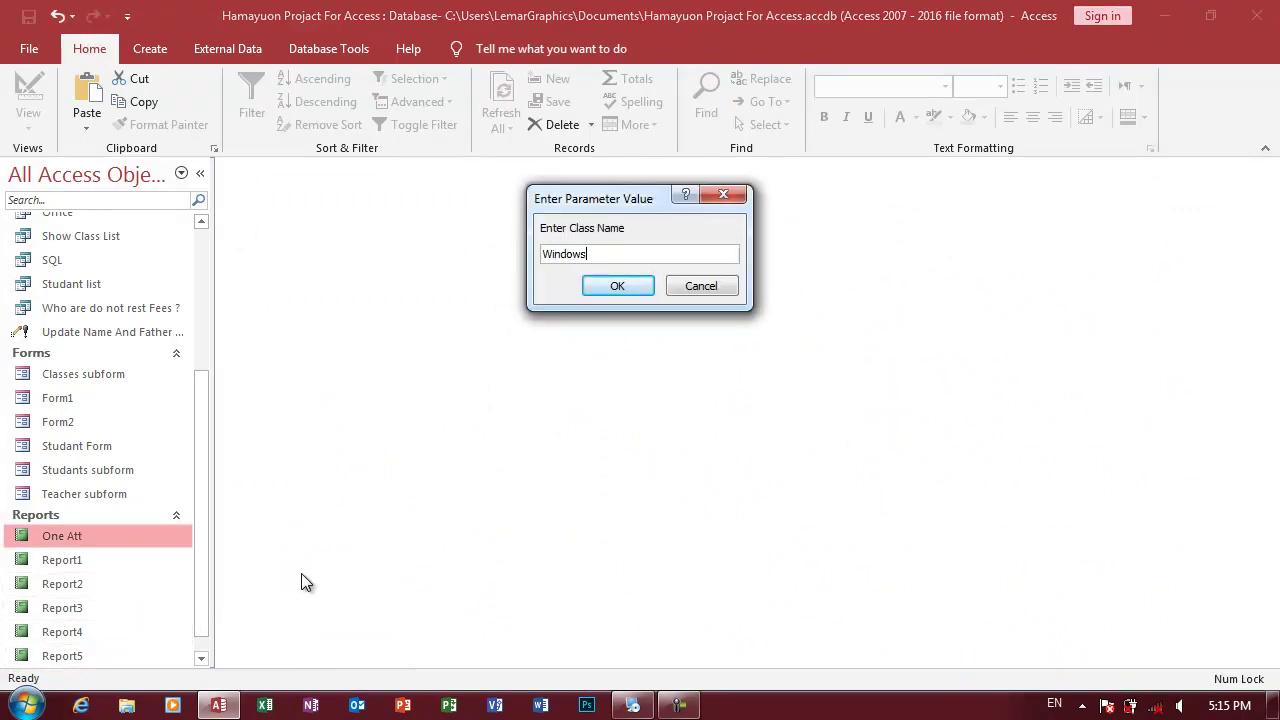
pyautogui.press('Return')
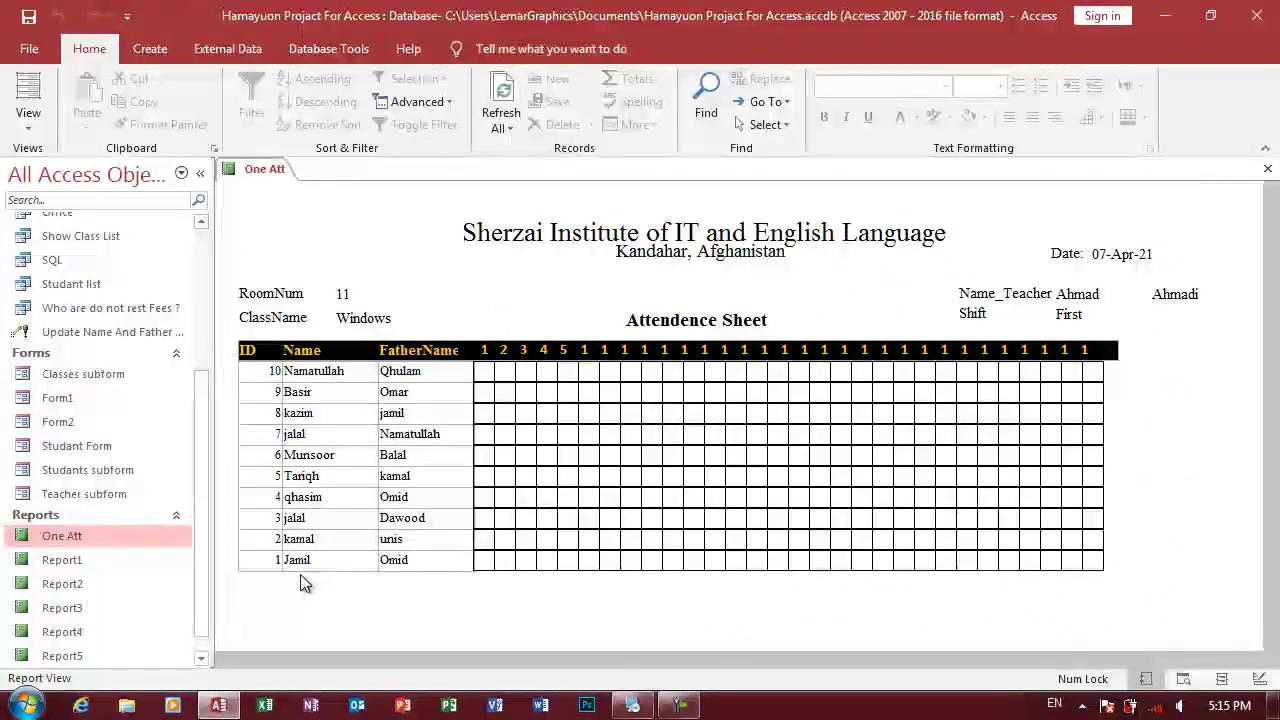
pyautogui.click(480, 418)
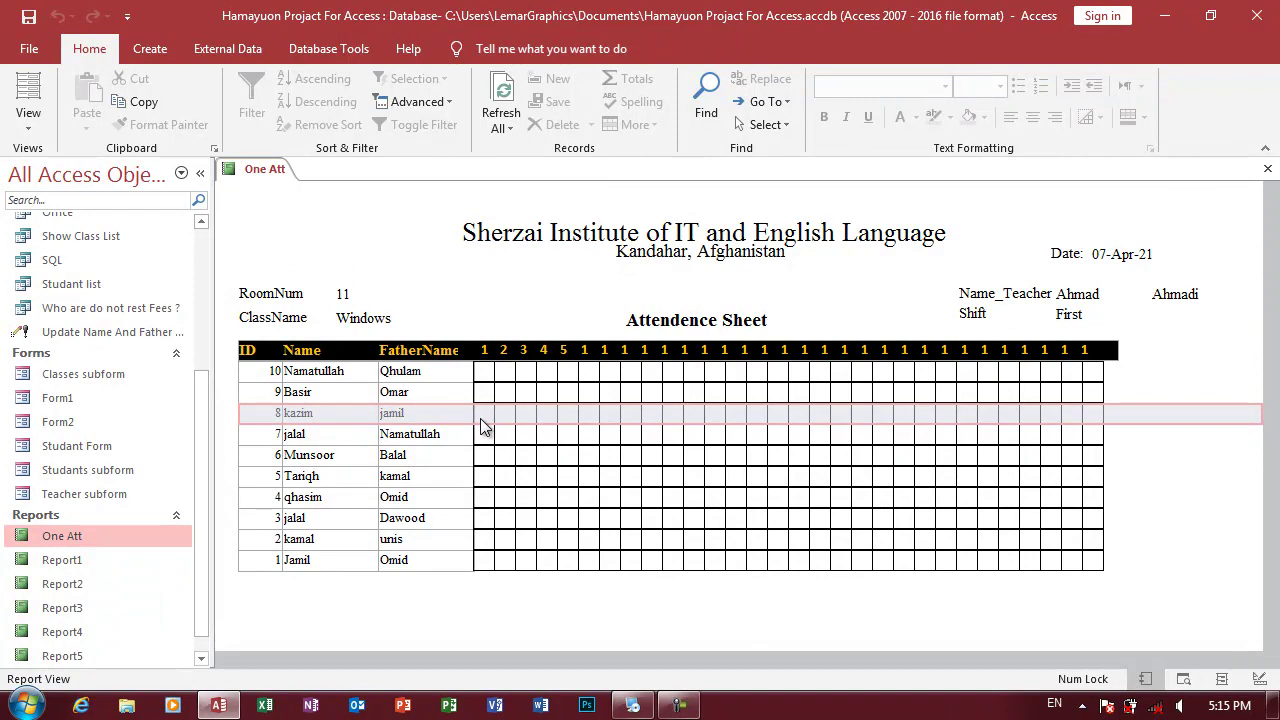
pyautogui.rightClick(421, 214)
pyautogui.click(470, 280)
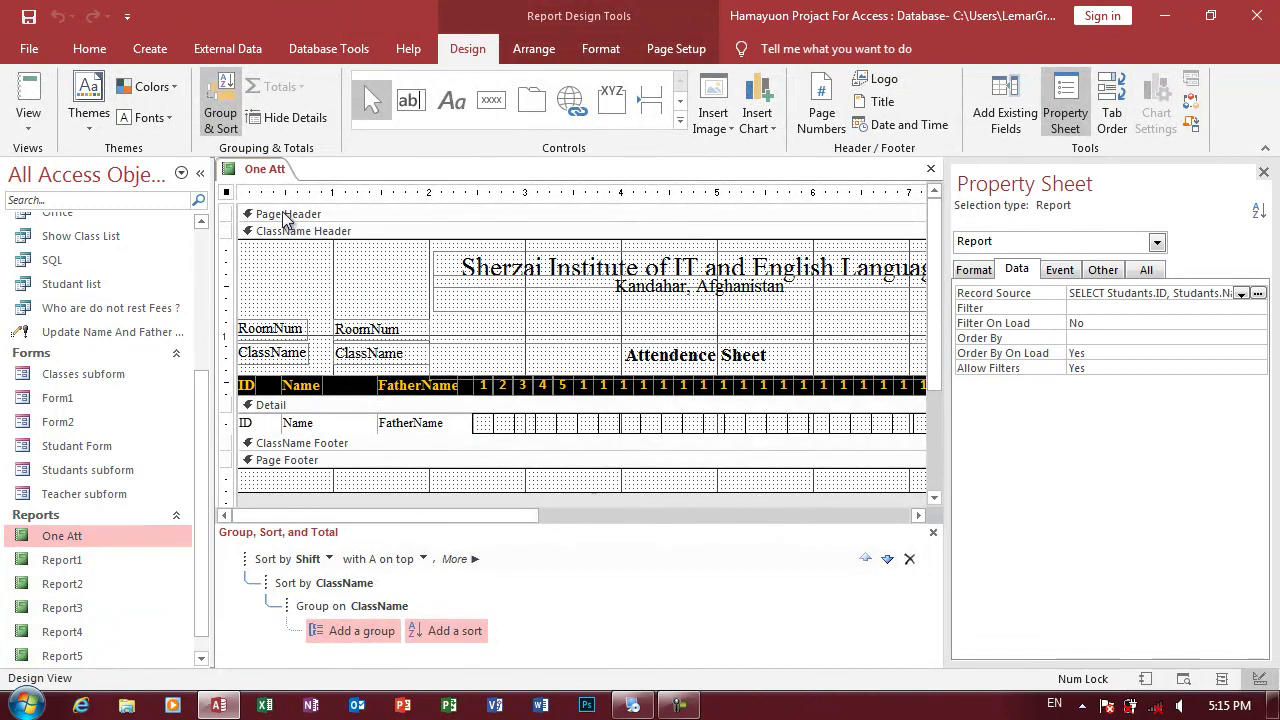
# - Turn off the Report and Page Header/Footer sections and drag the ClassName Footer taller
pyautogui.rightClick(268, 410)
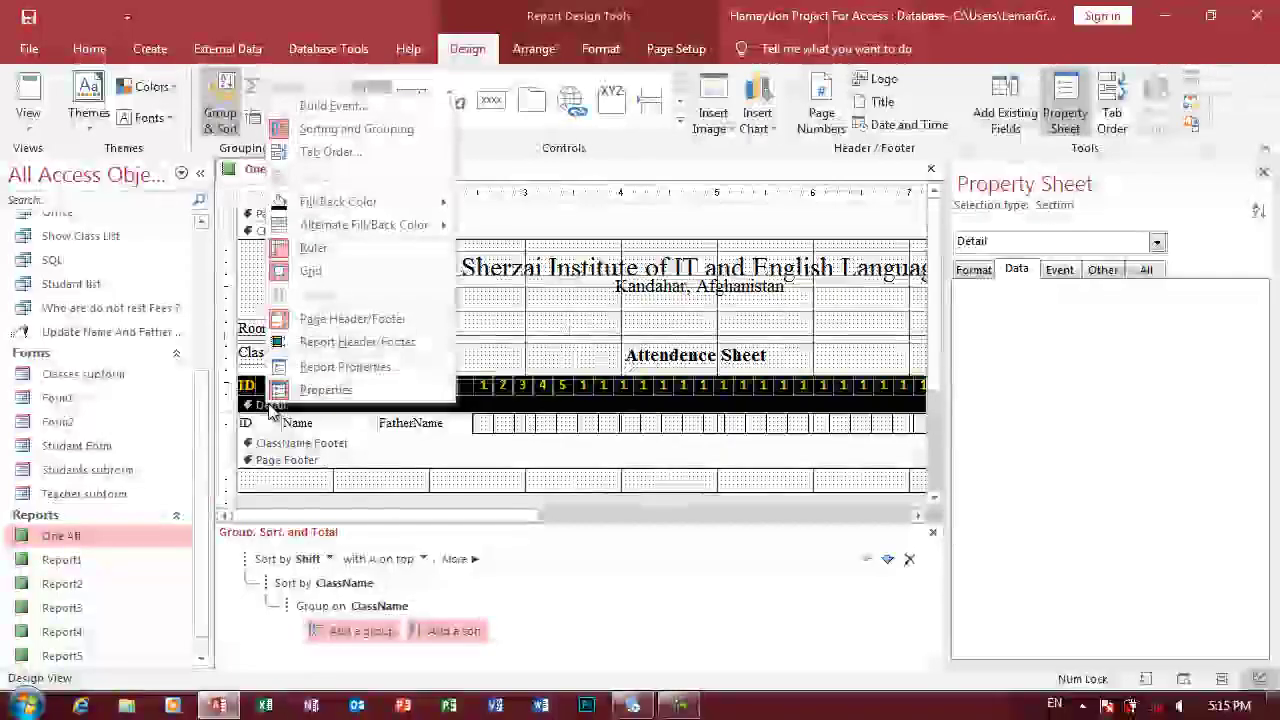
pyautogui.click(346, 342)
pyautogui.click(314, 216)
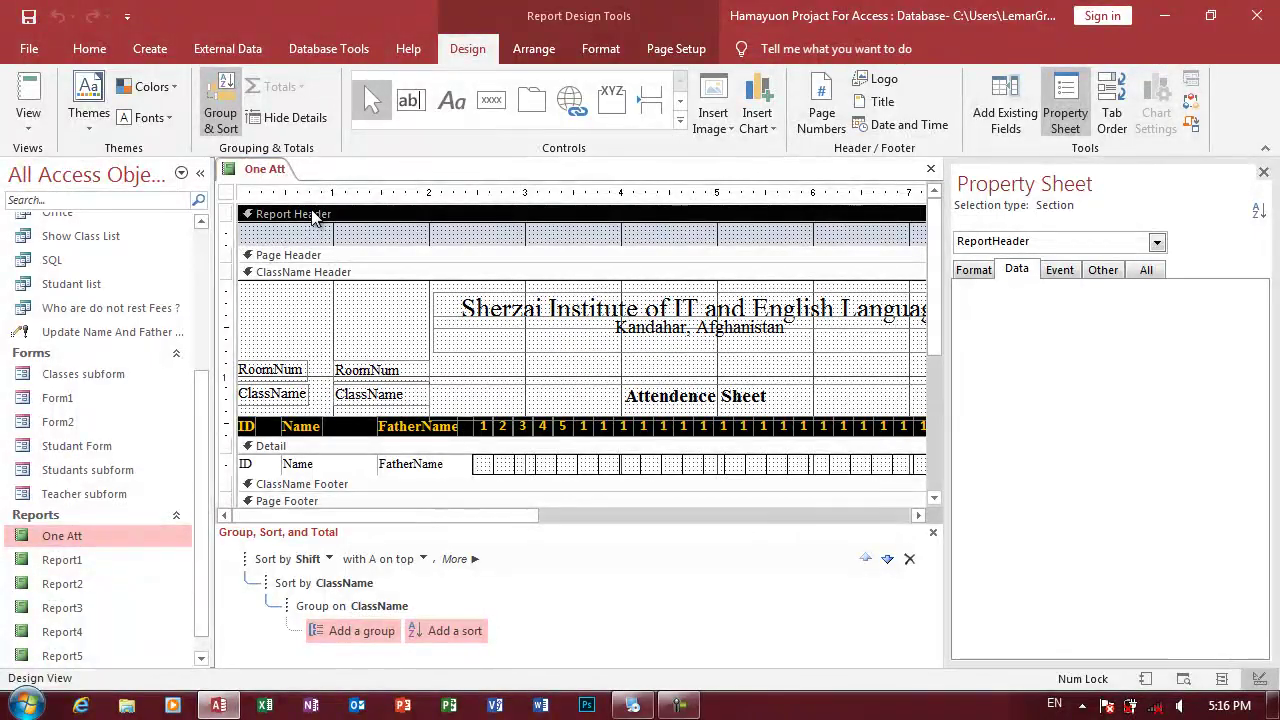
pyautogui.rightClick(312, 215)
pyautogui.click(390, 460)
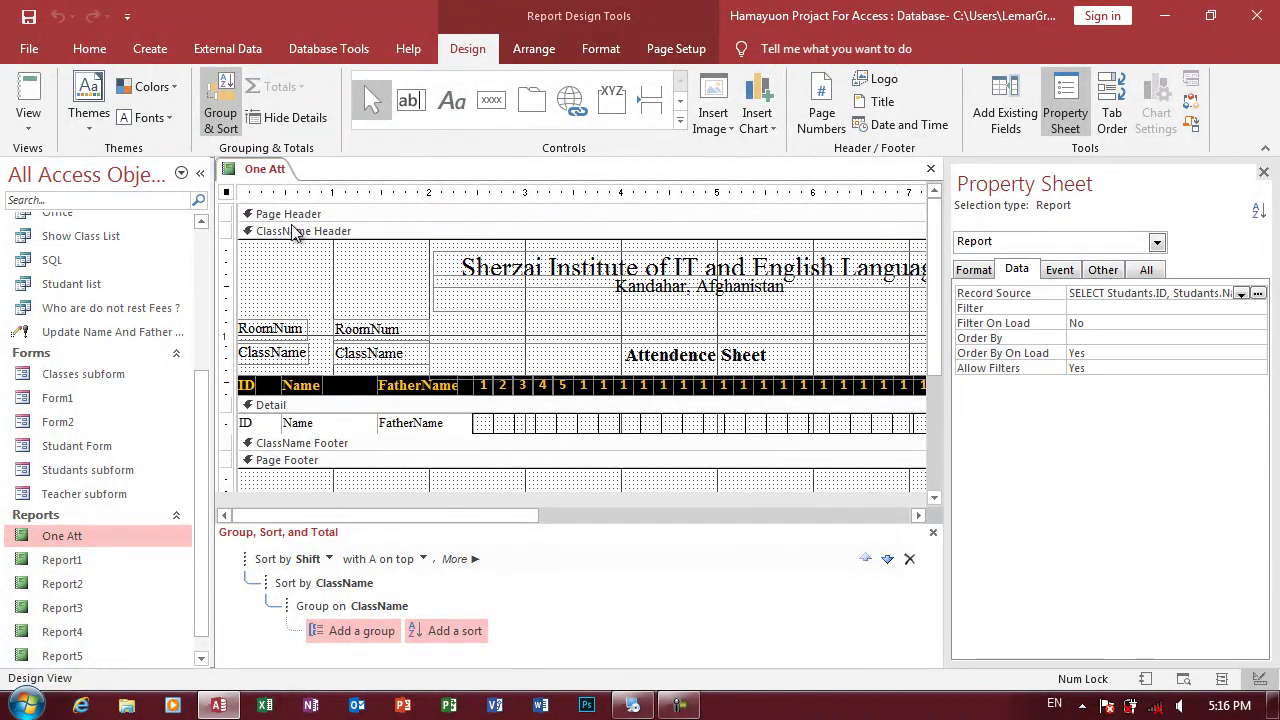
pyautogui.rightClick(293, 216)
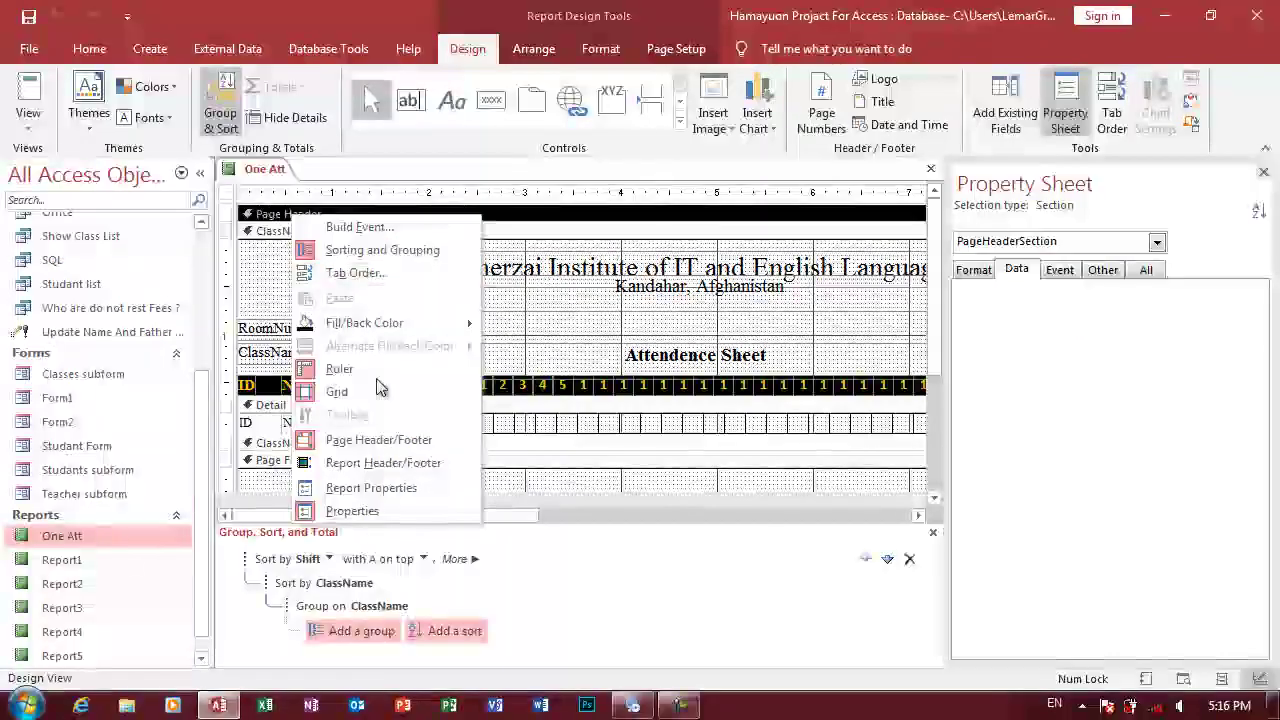
pyautogui.click(378, 442)
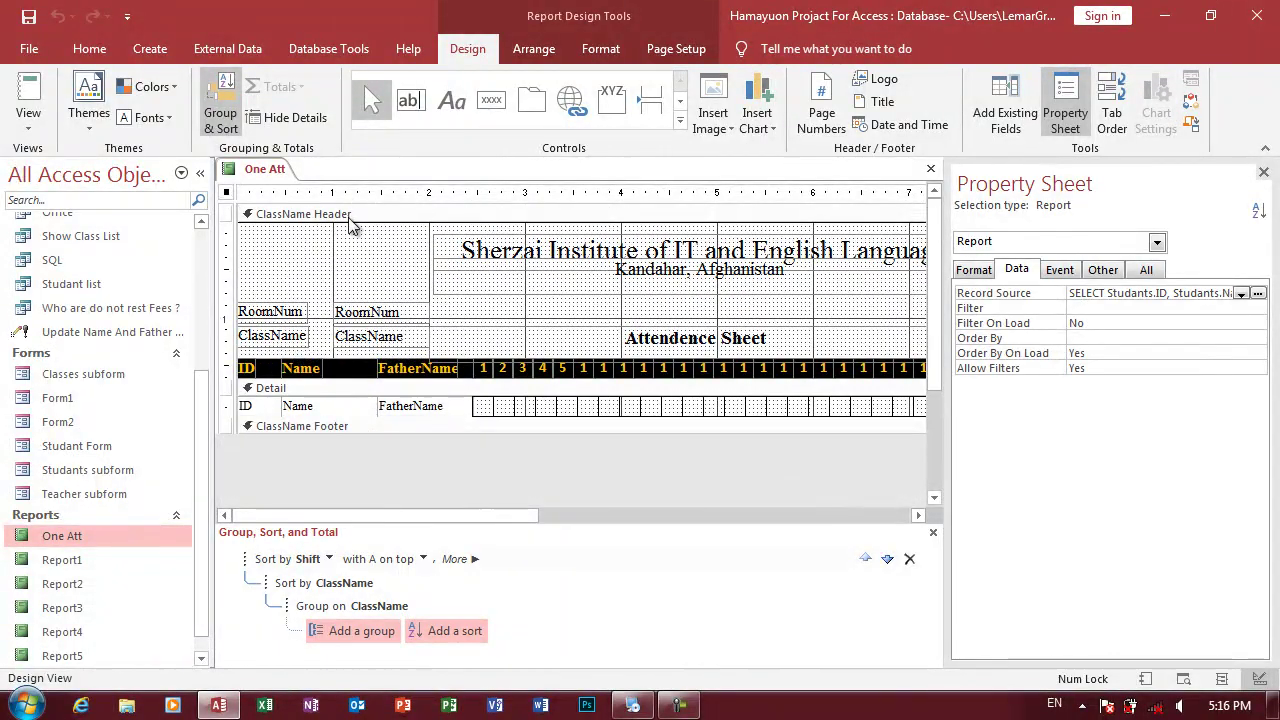
pyautogui.click(344, 426)
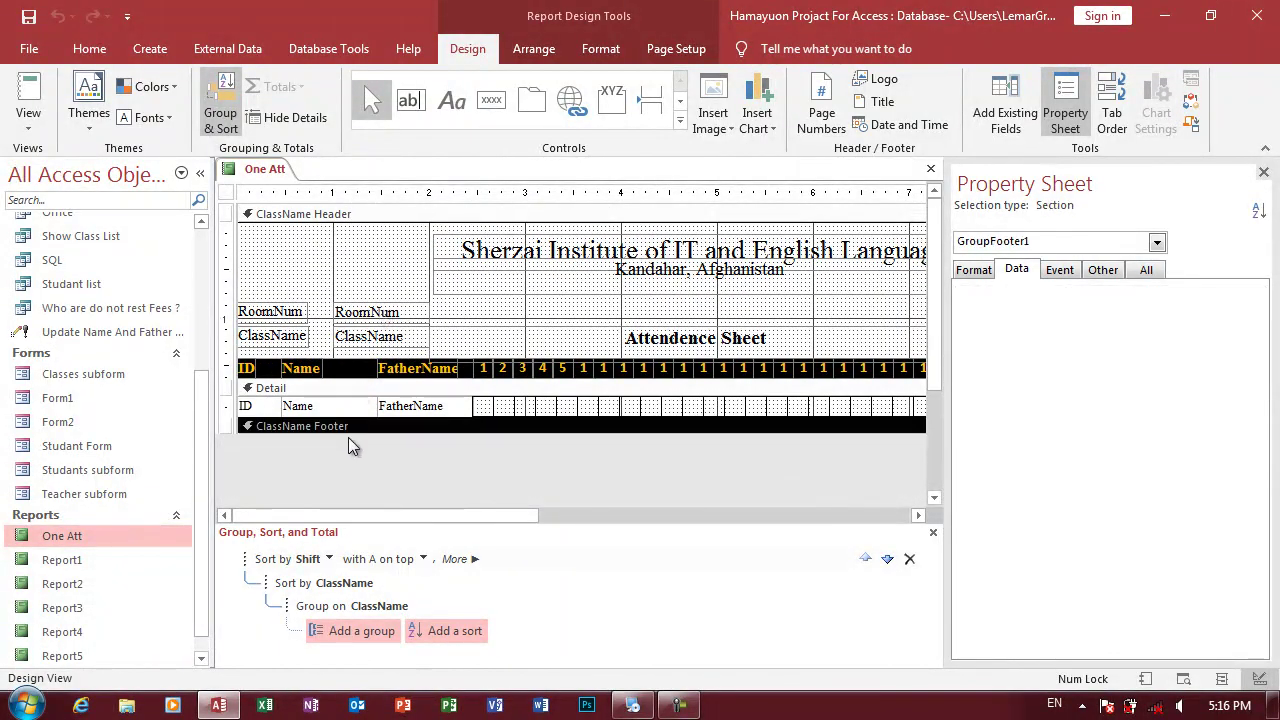
pyautogui.moveTo(347, 436); pyautogui.dragTo(347, 462)
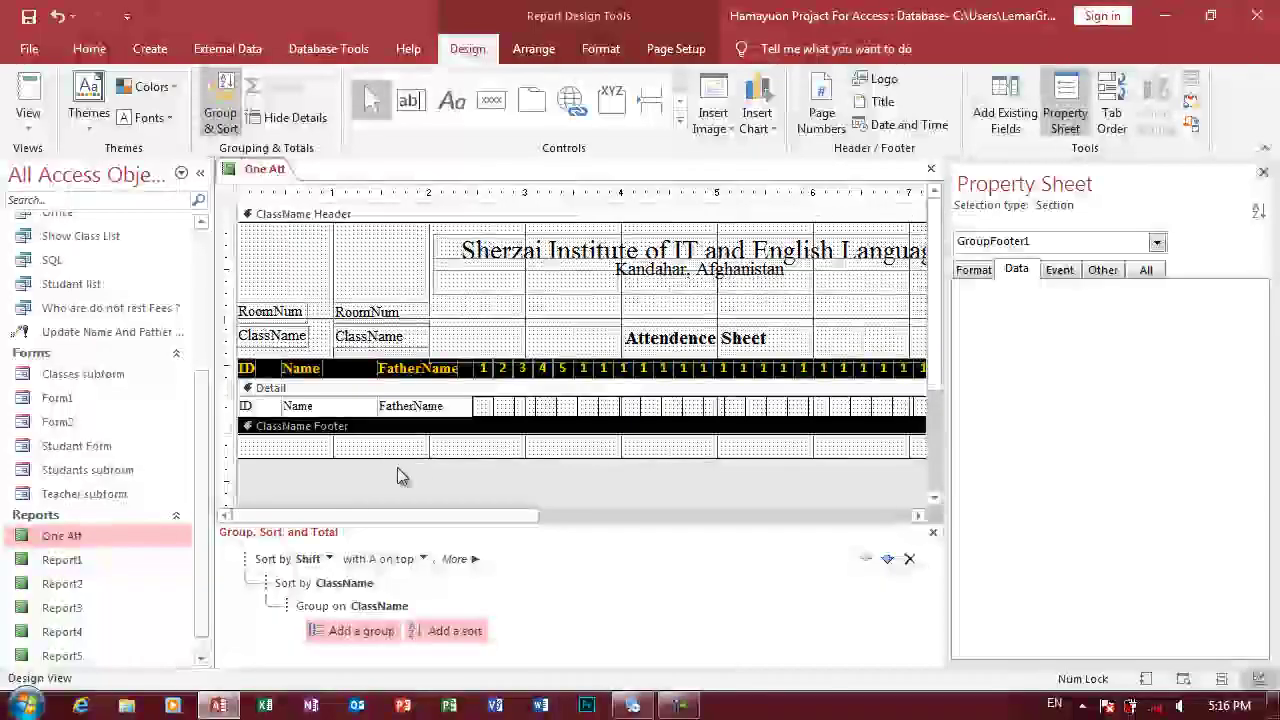
# - Copy the FatherName text box into the ClassName Footer, positioned under the FatherName column
pyautogui.click(411, 118)
pyautogui.click(410, 102)
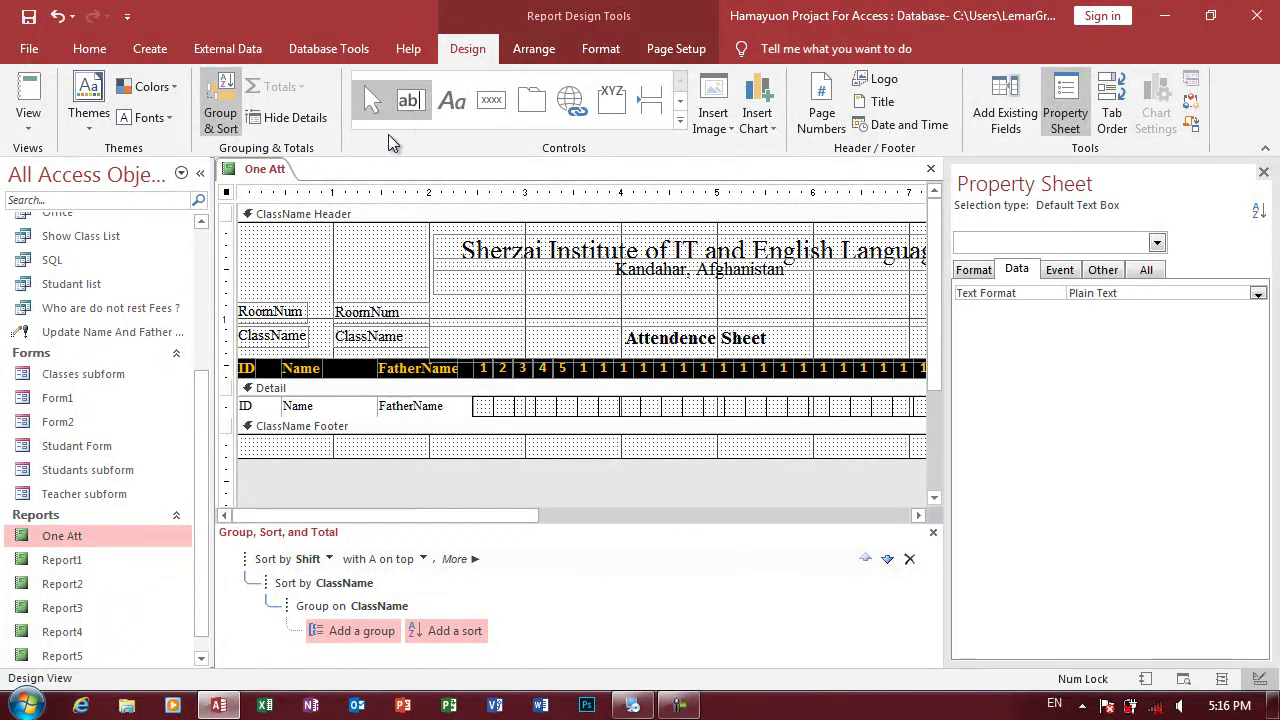
pyautogui.click(460, 403)
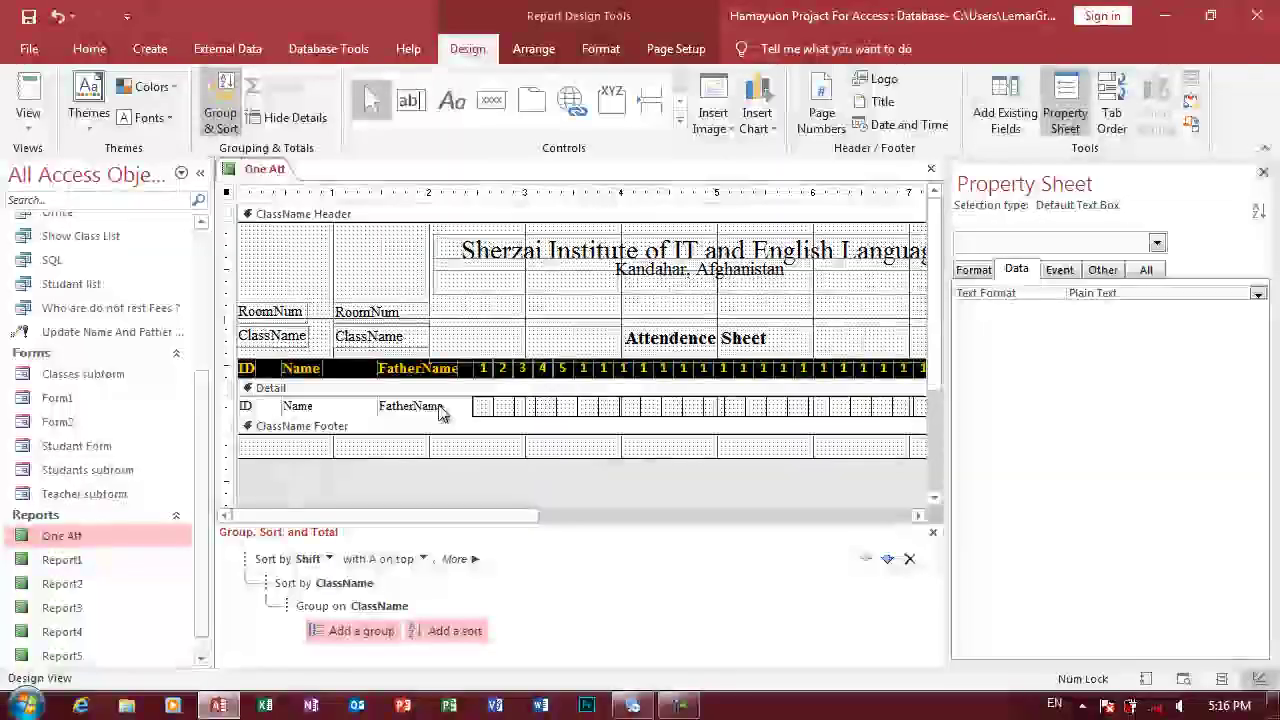
pyautogui.hotkey('ctrl', 'c')
pyautogui.click(445, 440)
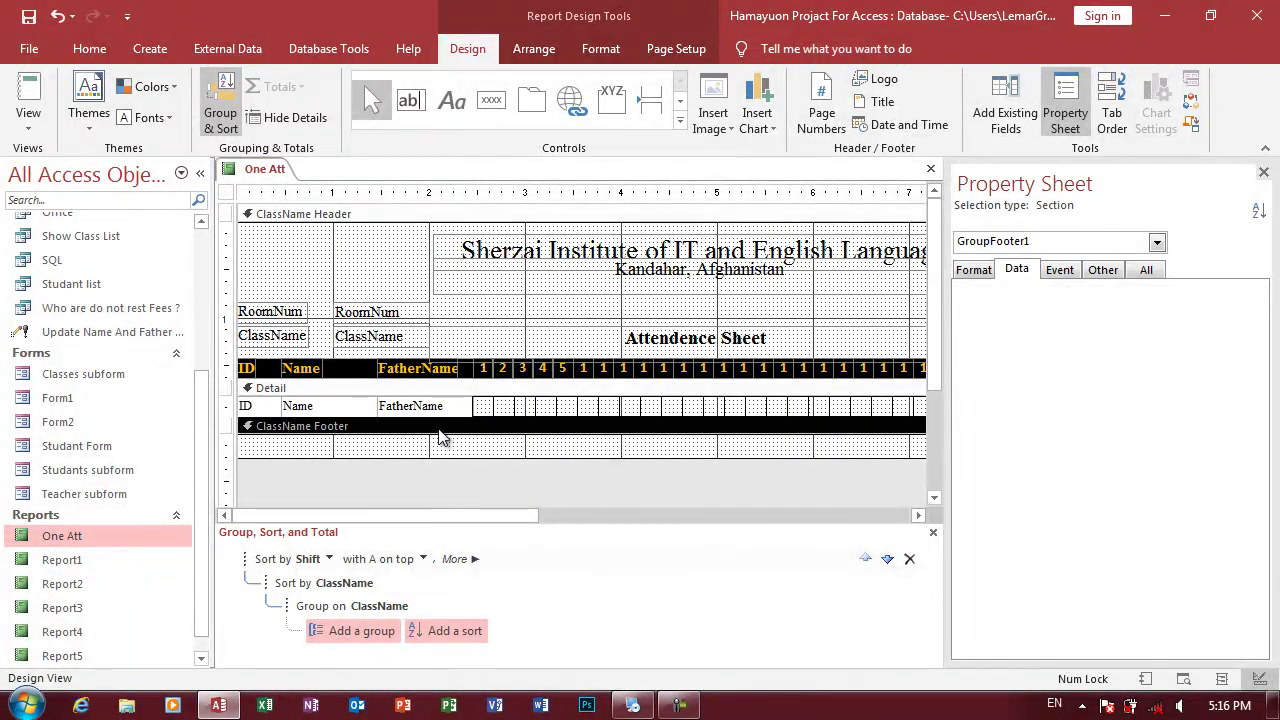
pyautogui.hotkey('ctrl', 'v')
pyautogui.moveTo(325, 450); pyautogui.dragTo(452, 458)
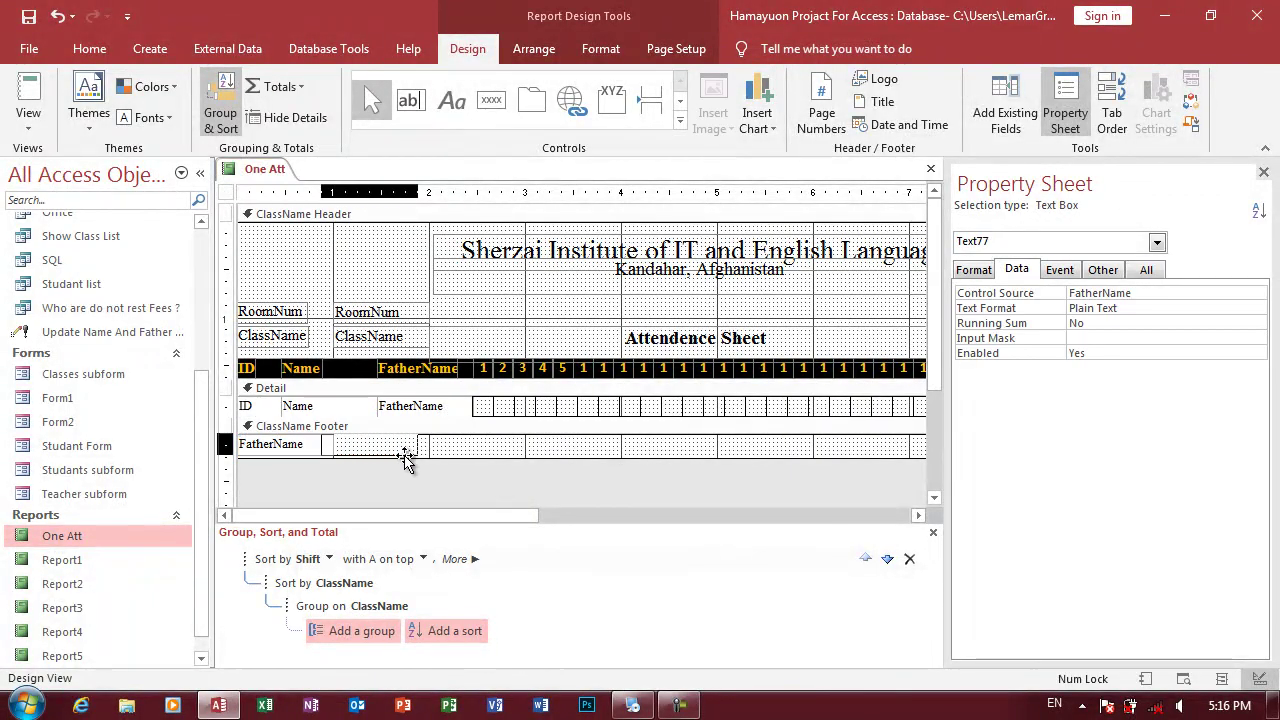
# - Change the copied box to =Count([ID]) and switch the report to Print Preview
pyautogui.doubleClick(445, 446)
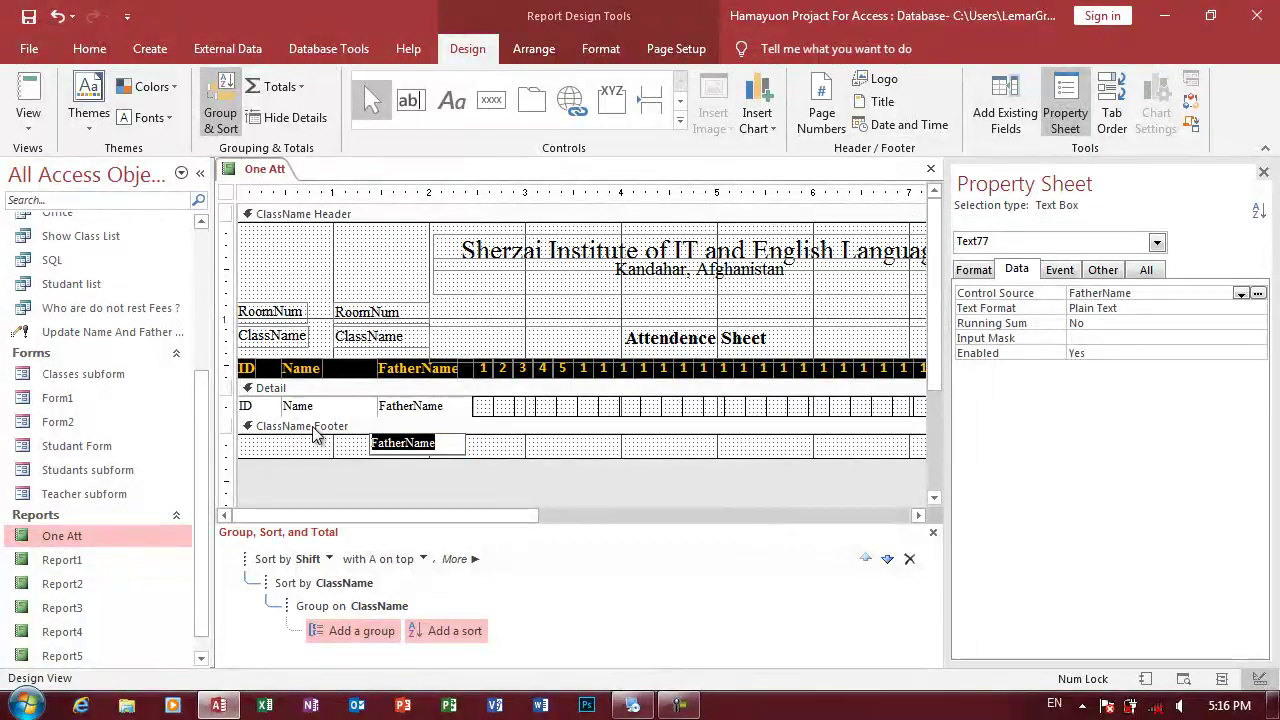
pyautogui.write('=count(ID')
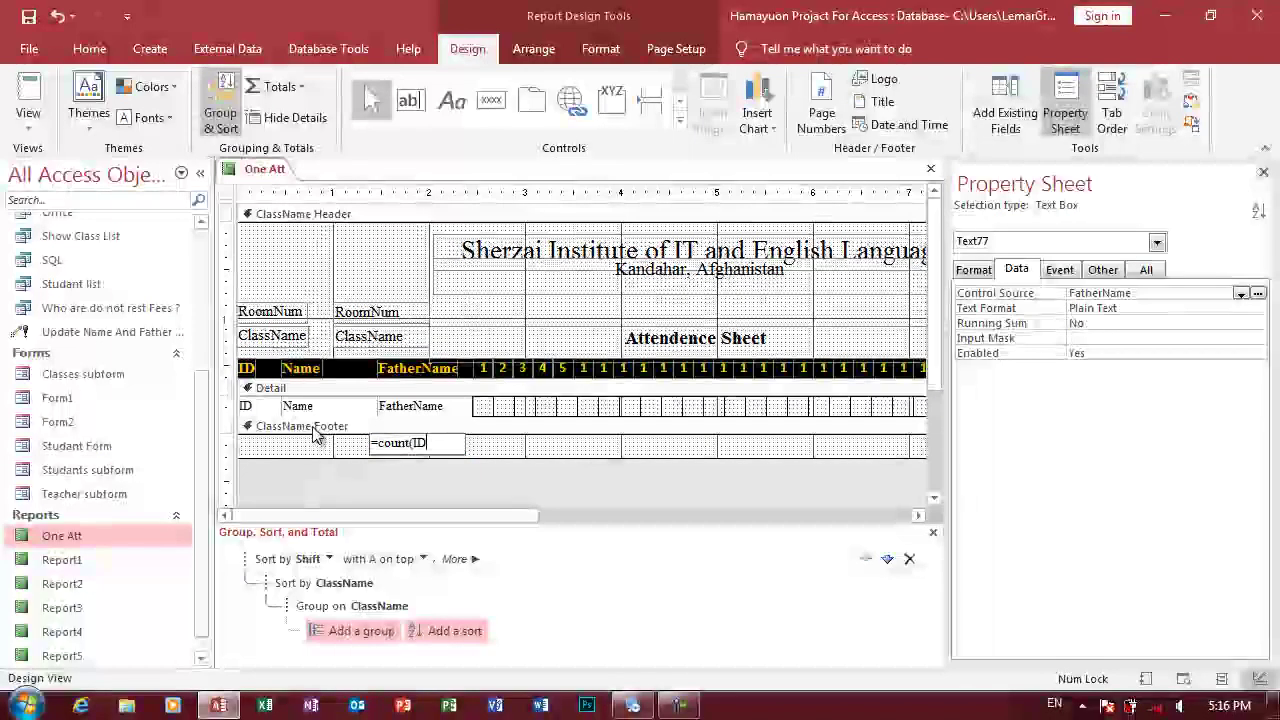
pyautogui.write(')')
pyautogui.press('Return')
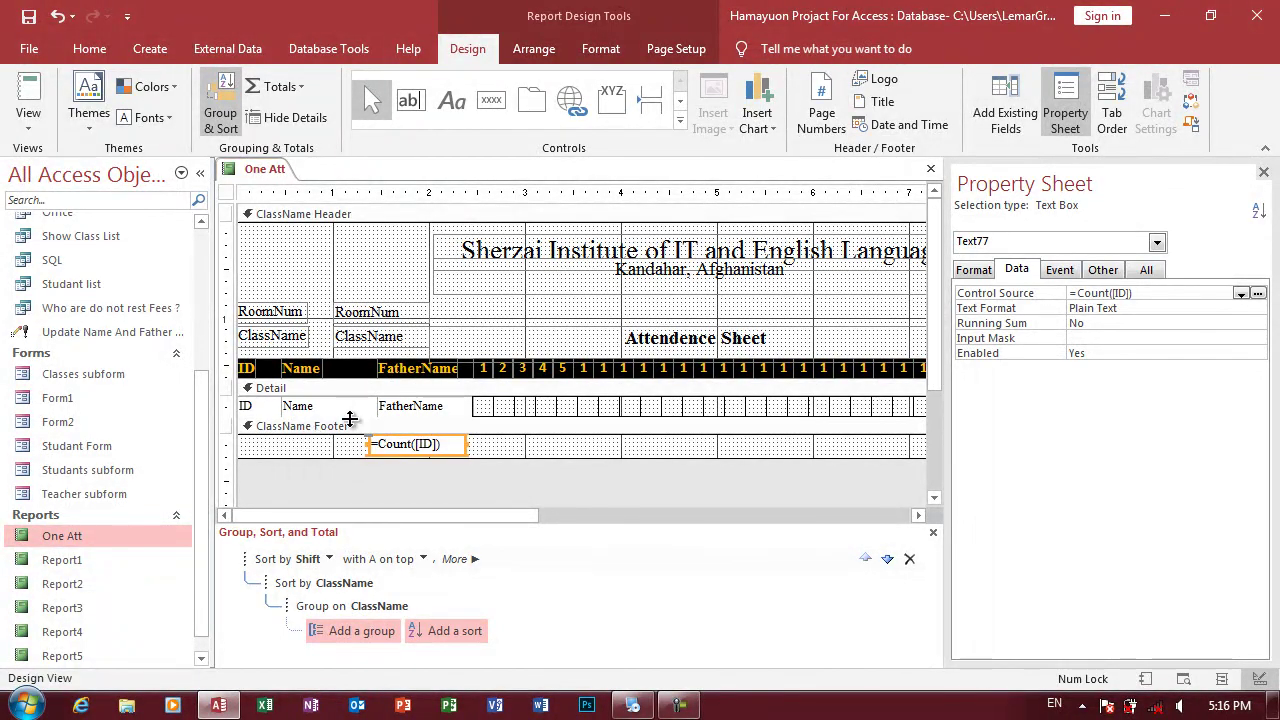
pyautogui.click(28, 115)
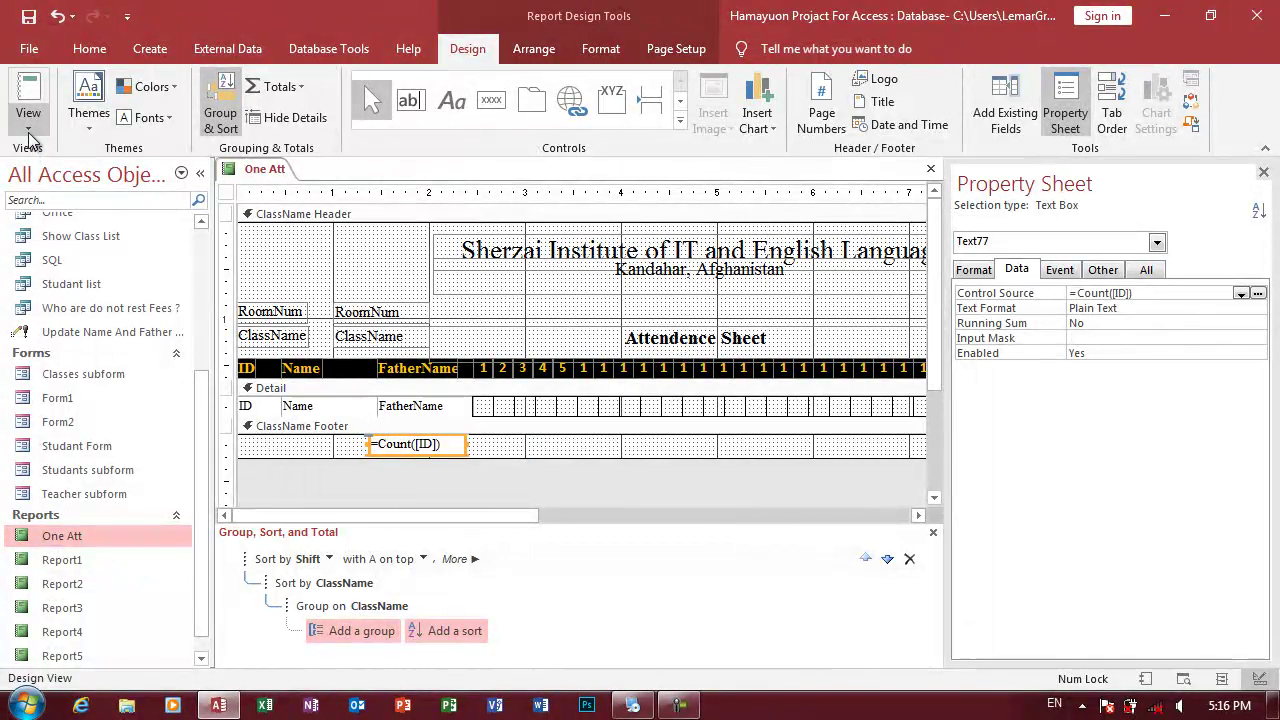
pyautogui.click(91, 207)
pyautogui.write('Windo')
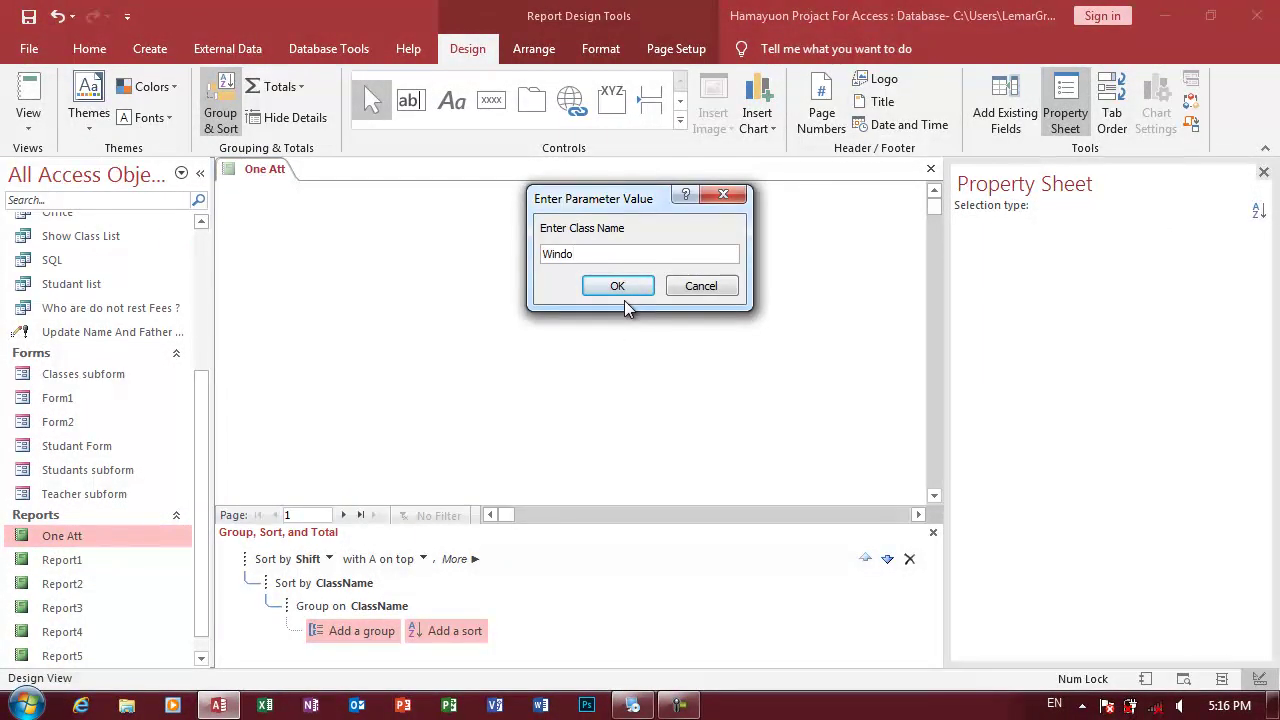
# - Enter Windows as the class parameter and view its sheet with a count of 10 students
pyautogui.write('ws')
pyautogui.press('Return')
pyautogui.scroll(-1, 498, 503)
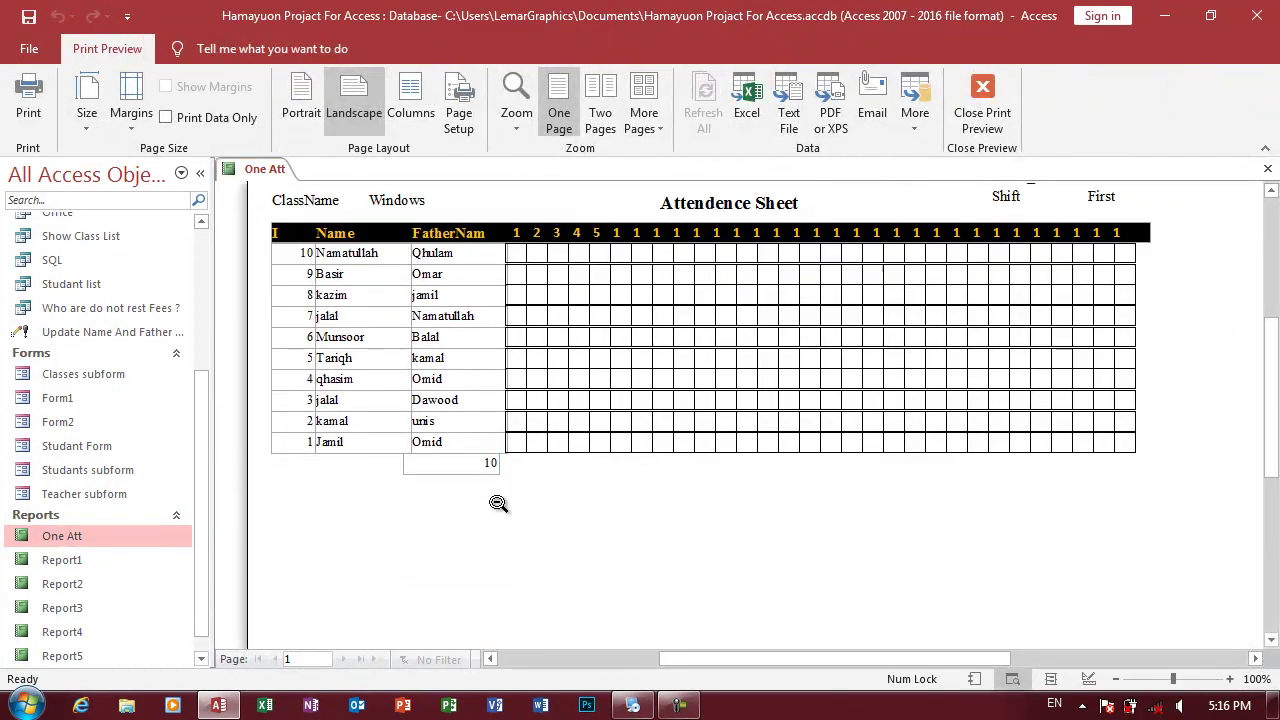